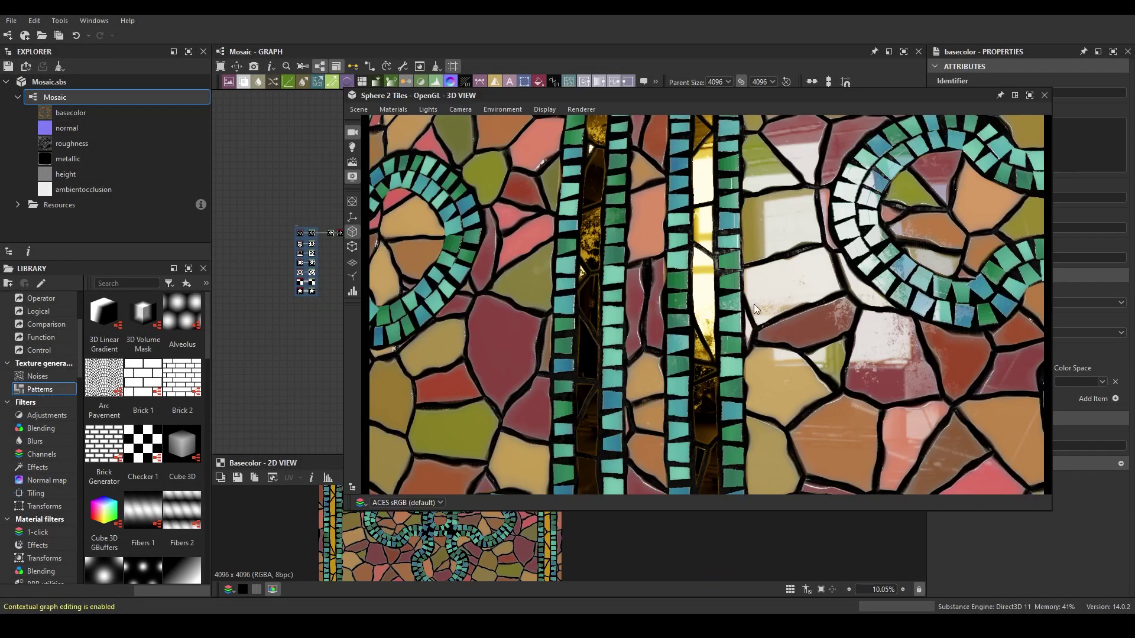
Undock and enlarge the 3D View, then zoom and orbit the stained-glass mosaic sphere
{"action": "left_click_drag", "start_coordinate": [754, 304], "coordinate": [686, 286]}
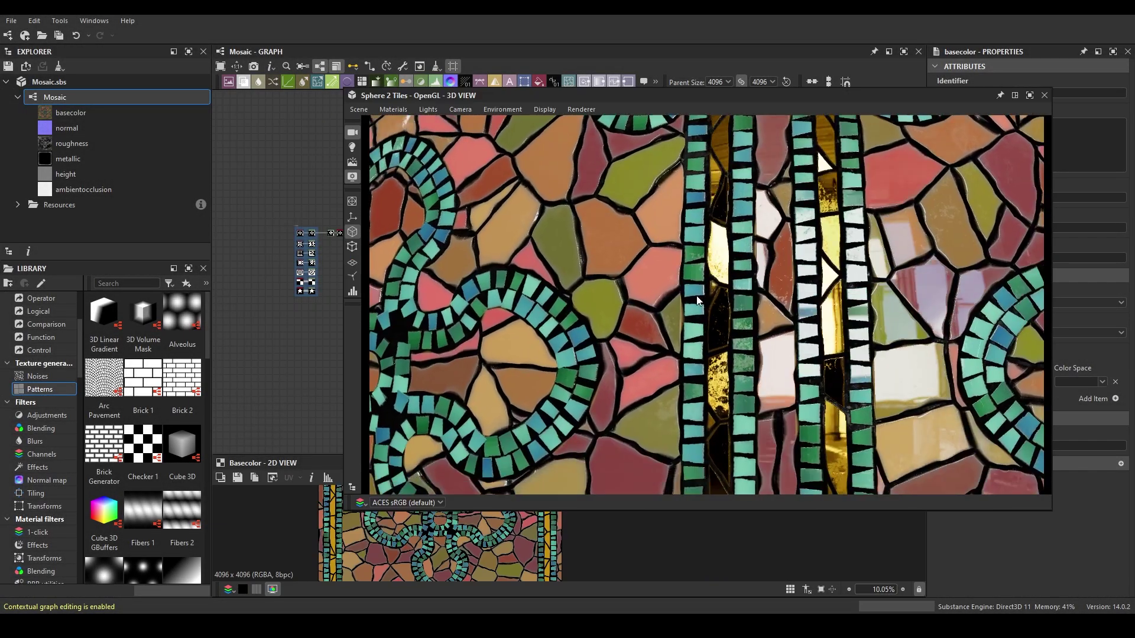
{"action": "scroll", "coordinate": [686, 285], "scroll_direction": "down", "scroll_amount": 3}
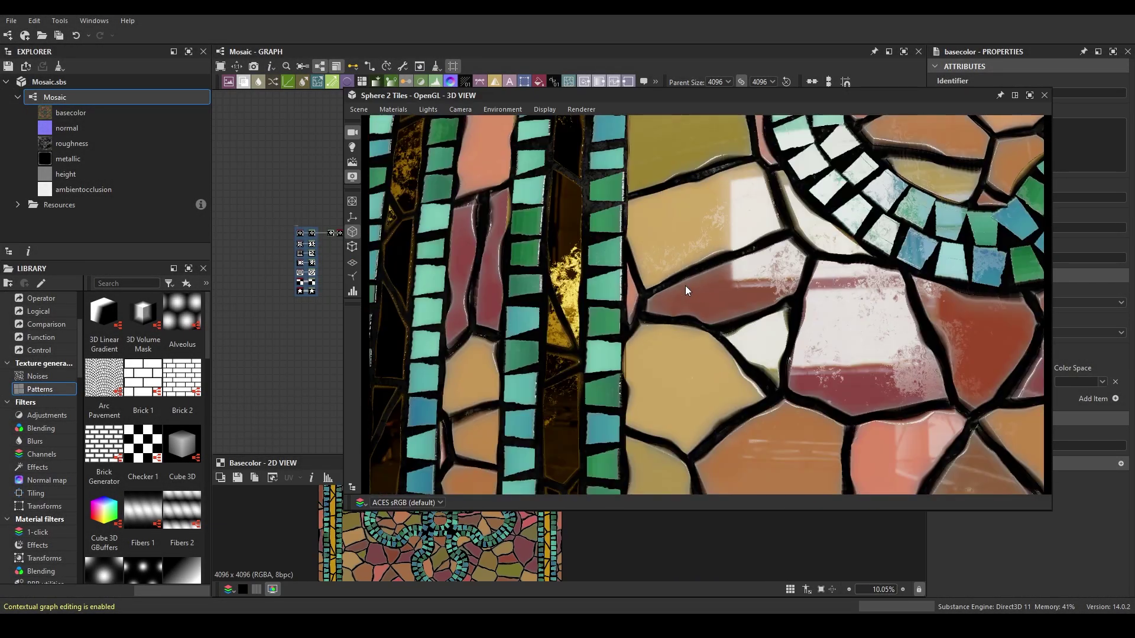
{"action": "scroll", "coordinate": [708, 282], "scroll_direction": "down", "scroll_amount": 3}
{"action": "scroll", "coordinate": [702, 314], "scroll_direction": "down", "scroll_amount": 3}
{"action": "scroll", "coordinate": [717, 312], "scroll_direction": "down", "scroll_amount": 2}
{"action": "scroll", "coordinate": [718, 312], "scroll_direction": "down", "scroll_amount": 3}
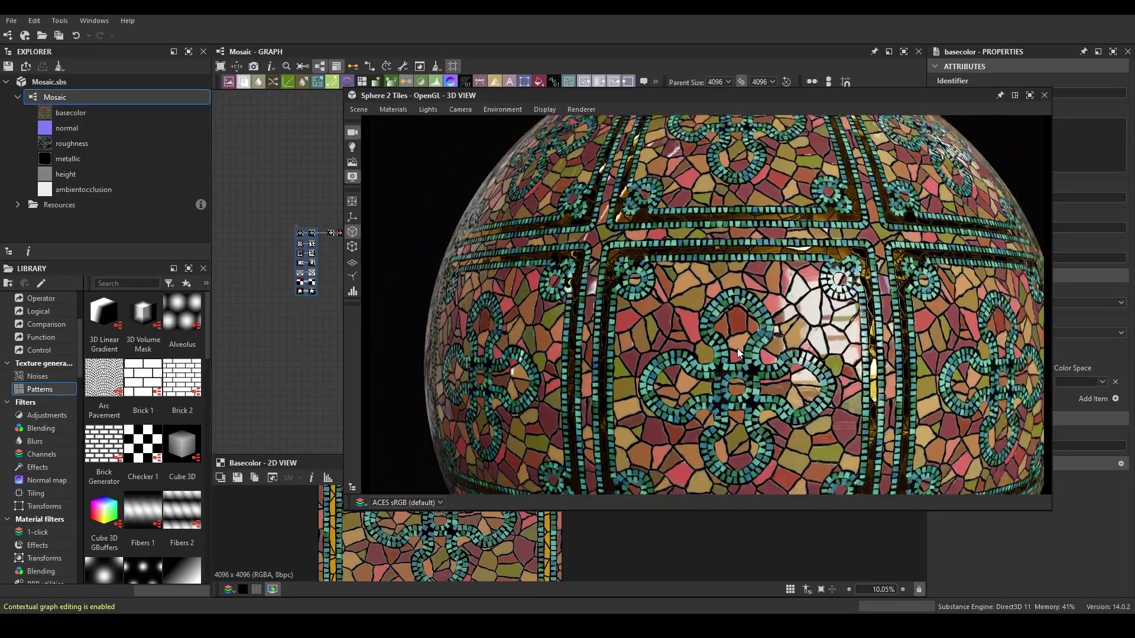
{"action": "scroll", "coordinate": [737, 348], "scroll_direction": "down", "scroll_amount": 3}
{"action": "scroll", "coordinate": [736, 358], "scroll_direction": "down", "scroll_amount": 2}
{"action": "scroll", "coordinate": [642, 331], "scroll_direction": "up", "scroll_amount": 1}
{"action": "mouse_move", "coordinate": [642, 331]}
{"action": "left_mouse_down"}
{"action": "mouse_move", "coordinate": [653, 307]}
{"action": "mouse_move", "coordinate": [680, 324]}
{"action": "mouse_move", "coordinate": [655, 279]}
{"action": "mouse_move", "coordinate": [566, 331]}
{"action": "mouse_move", "coordinate": [569, 299]}
{"action": "left_mouse_up"}
{"action": "scroll", "coordinate": [735, 307], "scroll_direction": "up", "scroll_amount": 2}
Move the 3D View aside and zoom the graph onto the motif shape nodes
{"action": "left_click_drag", "start_coordinate": [700, 94], "coordinate": [771, 84]}
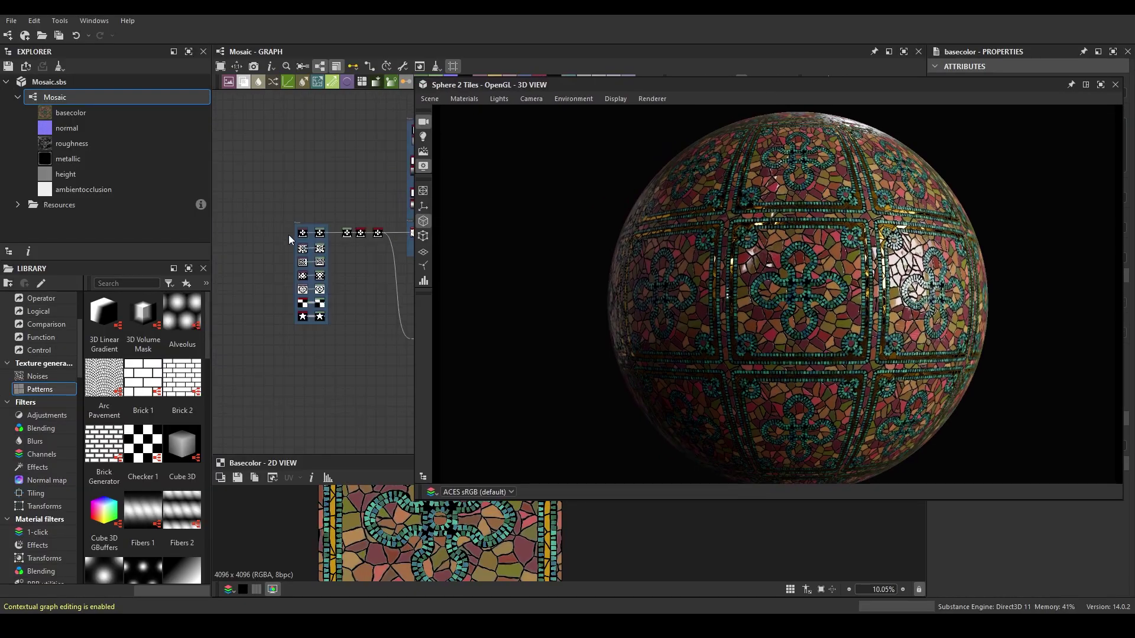
{"action": "scroll", "coordinate": [288, 235], "scroll_direction": "up", "scroll_amount": 3}
{"action": "scroll", "coordinate": [279, 256], "scroll_direction": "up", "scroll_amount": 1}
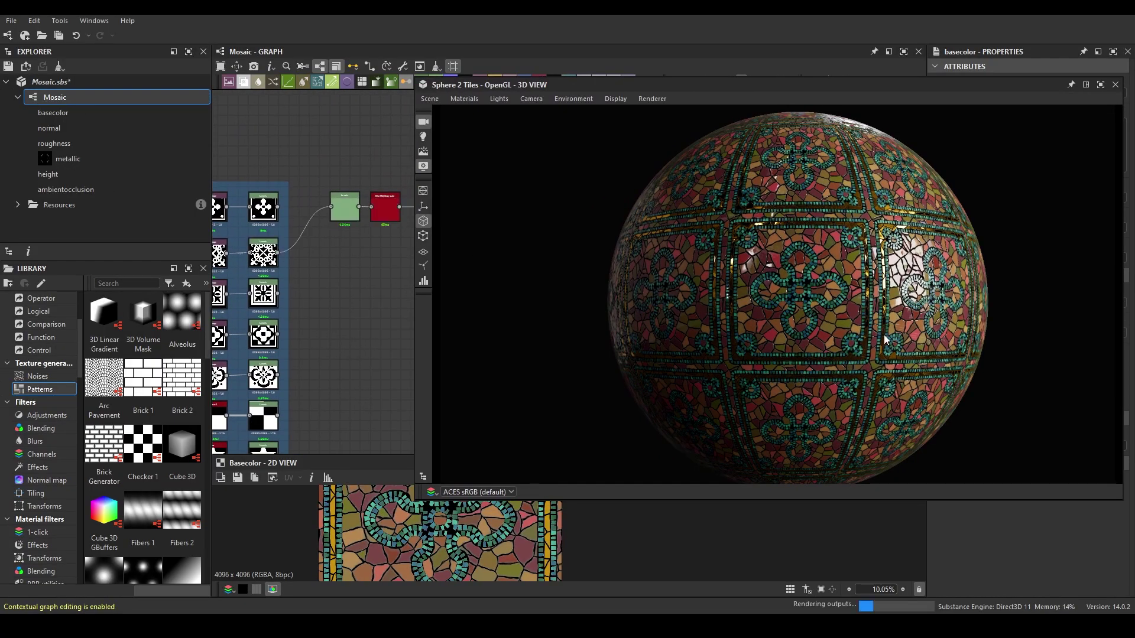
Connect a different motif shape into the mosaic input and orbit the sphere to compare patterns
{"action": "left_click_drag", "start_coordinate": [873, 321], "coordinate": [808, 264]}
{"action": "scroll", "coordinate": [808, 264], "scroll_direction": "up", "scroll_amount": 1}
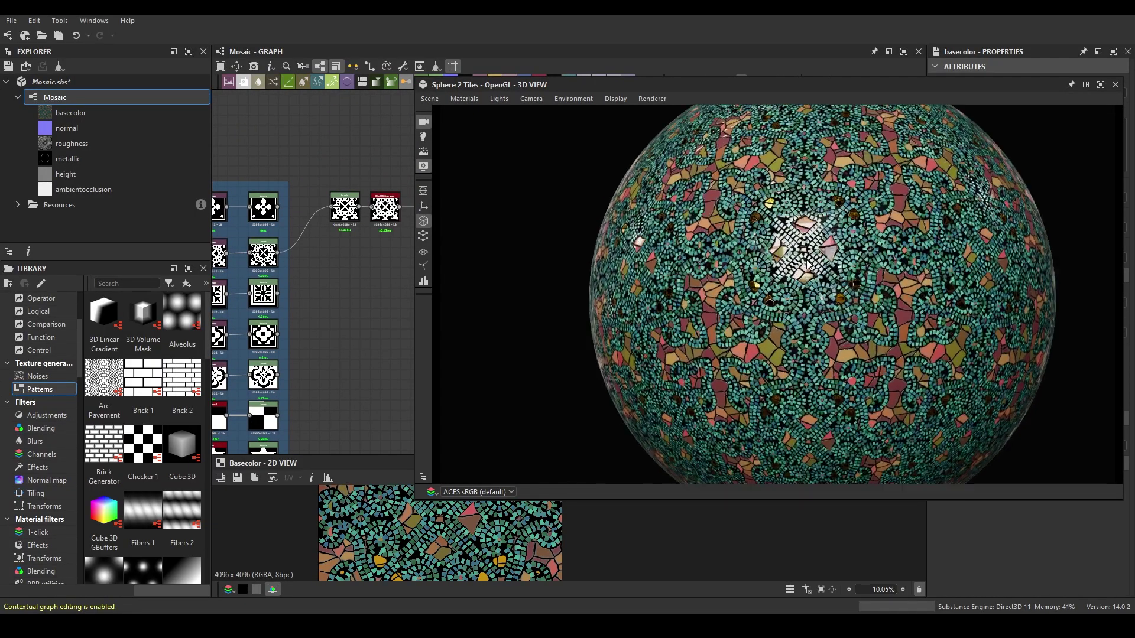
{"action": "scroll", "coordinate": [807, 264], "scroll_direction": "up", "scroll_amount": 2}
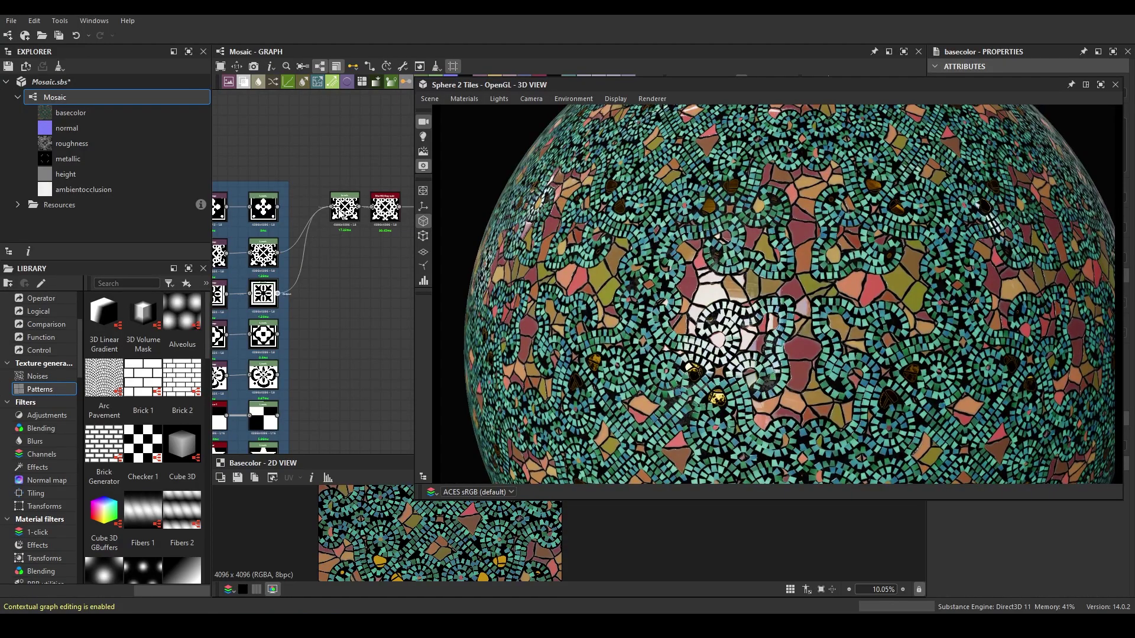
{"action": "scroll", "coordinate": [860, 331], "scroll_direction": "down", "scroll_amount": 3}
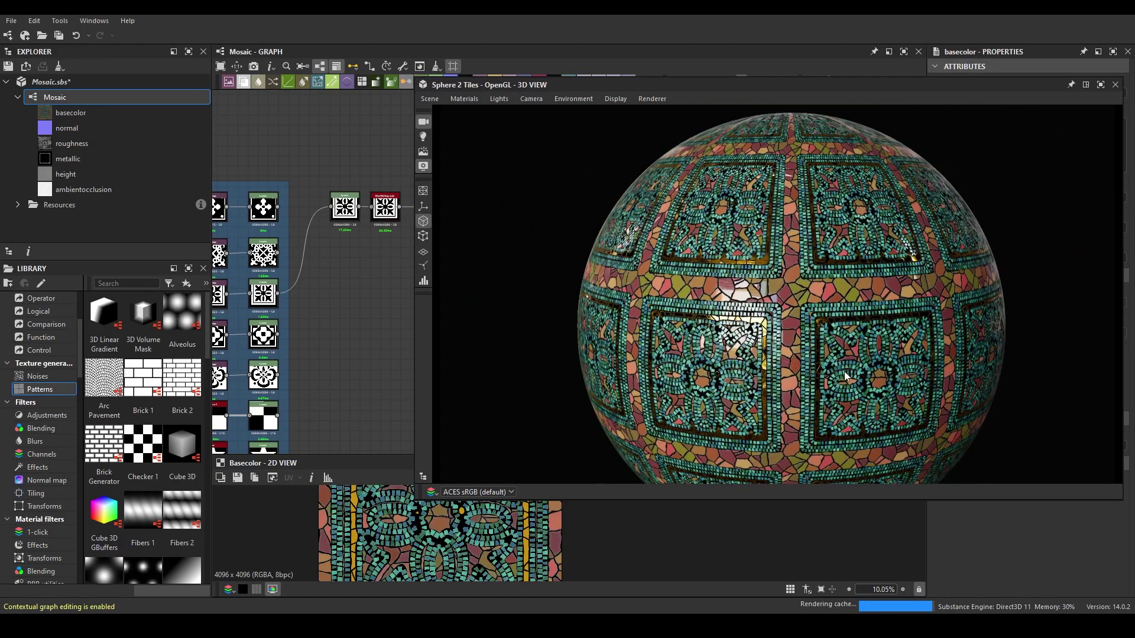
{"action": "scroll", "coordinate": [808, 306], "scroll_direction": "up", "scroll_amount": 2}
{"action": "scroll", "coordinate": [808, 306], "scroll_direction": "up", "scroll_amount": 3}
{"action": "scroll", "coordinate": [801, 304], "scroll_direction": "up", "scroll_amount": 1}
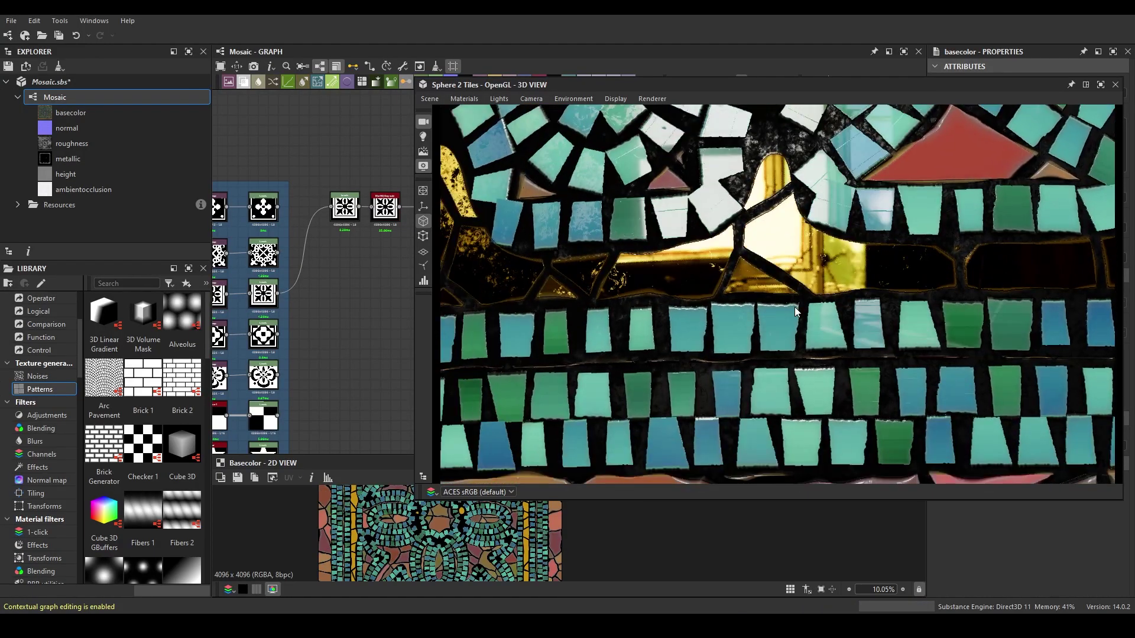
{"action": "scroll", "coordinate": [801, 304], "scroll_direction": "down", "scroll_amount": 2}
{"action": "scroll", "coordinate": [793, 301], "scroll_direction": "down", "scroll_amount": 3}
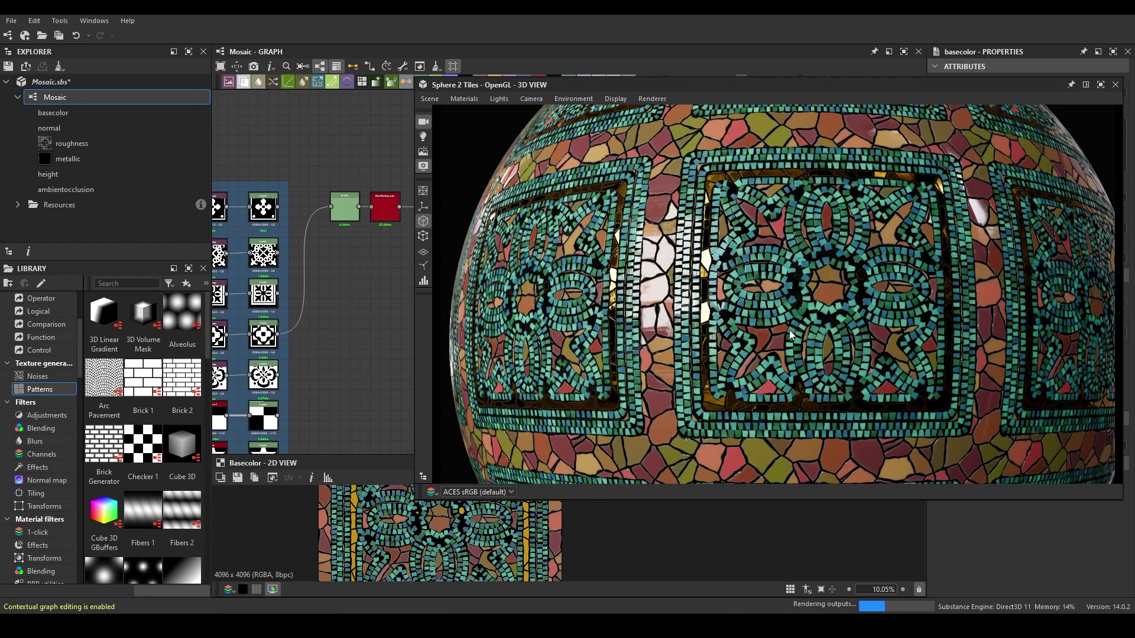
{"action": "scroll", "coordinate": [790, 330], "scroll_direction": "down", "scroll_amount": 2}
{"action": "scroll", "coordinate": [790, 322], "scroll_direction": "down", "scroll_amount": 3}
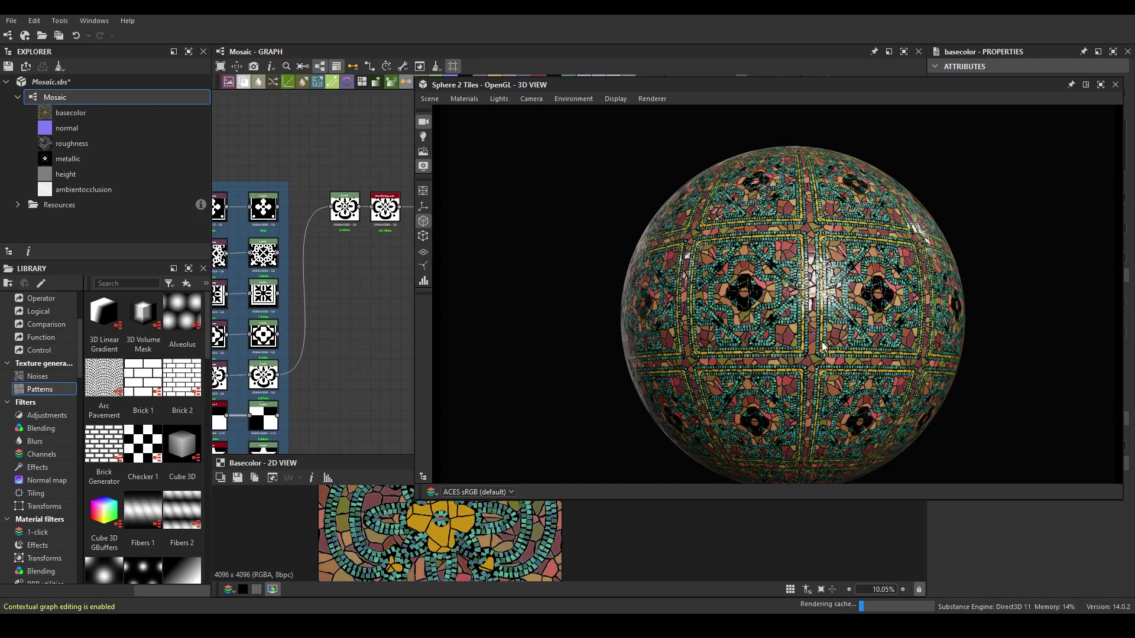
{"action": "mouse_move", "coordinate": [794, 319]}
{"action": "left_mouse_down"}
{"action": "mouse_move", "coordinate": [732, 322]}
{"action": "mouse_move", "coordinate": [880, 313]}
{"action": "mouse_move", "coordinate": [607, 317]}
{"action": "mouse_move", "coordinate": [828, 325]}
{"action": "left_mouse_up"}
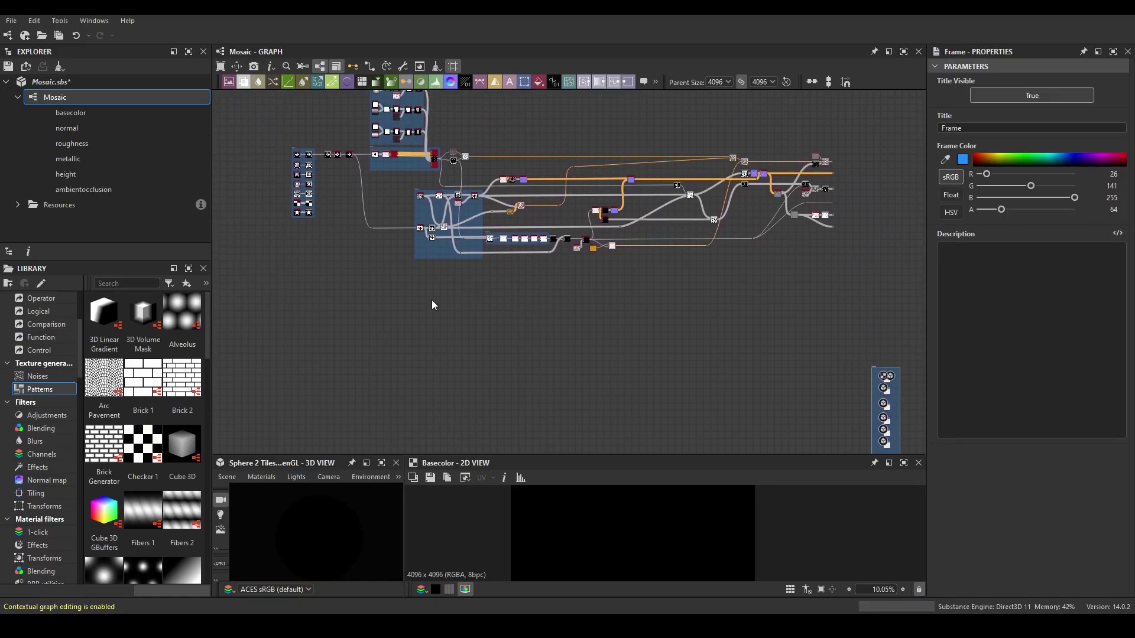
Add Shape nodes to the graph
{"action": "key", "text": "space"}
{"action": "type", "text": "sh"}
{"action": "left_click", "coordinate": [497, 297]}
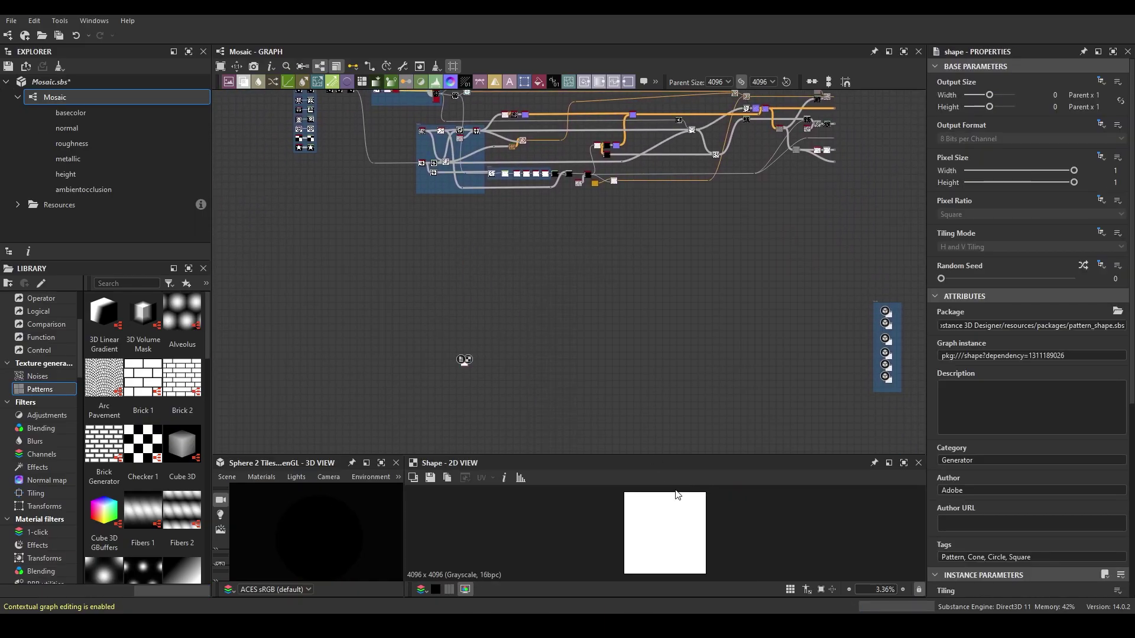
{"action": "middle_click_drag", "start_coordinate": [476, 369], "coordinate": [452, 320]}
{"action": "scroll", "coordinate": [993, 498], "scroll_direction": "down", "scroll_amount": 3}
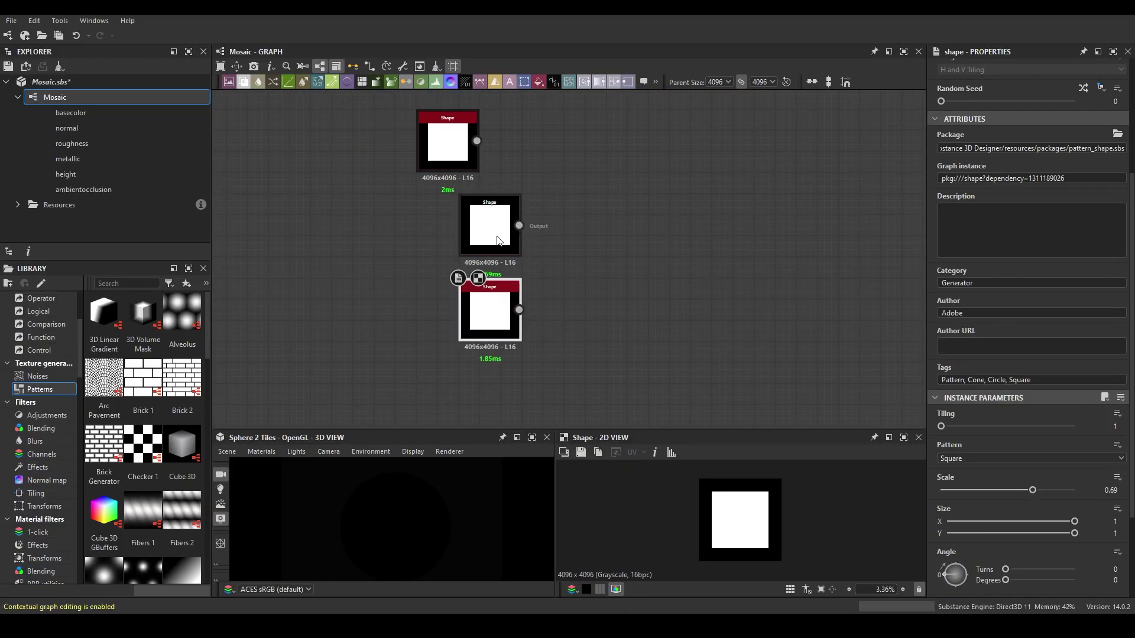
Line up the three Shapes, add three Directional Warp nodes and connect each Shape into one
{"action": "key", "text": "ctrl+a"}
{"action": "left_click", "coordinate": [811, 82]}
{"action": "key", "text": "space"}
{"action": "key", "text": "Return"}
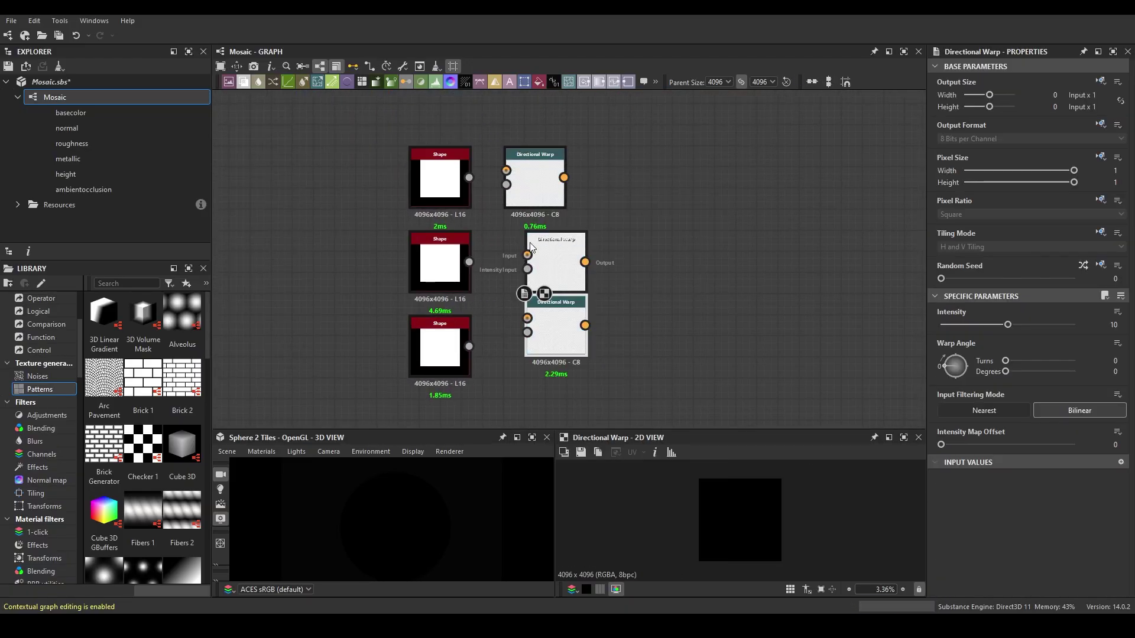
{"action": "left_click", "coordinate": [440, 346]}
{"action": "middle_click_drag", "start_coordinate": [531, 348], "coordinate": [537, 279]}
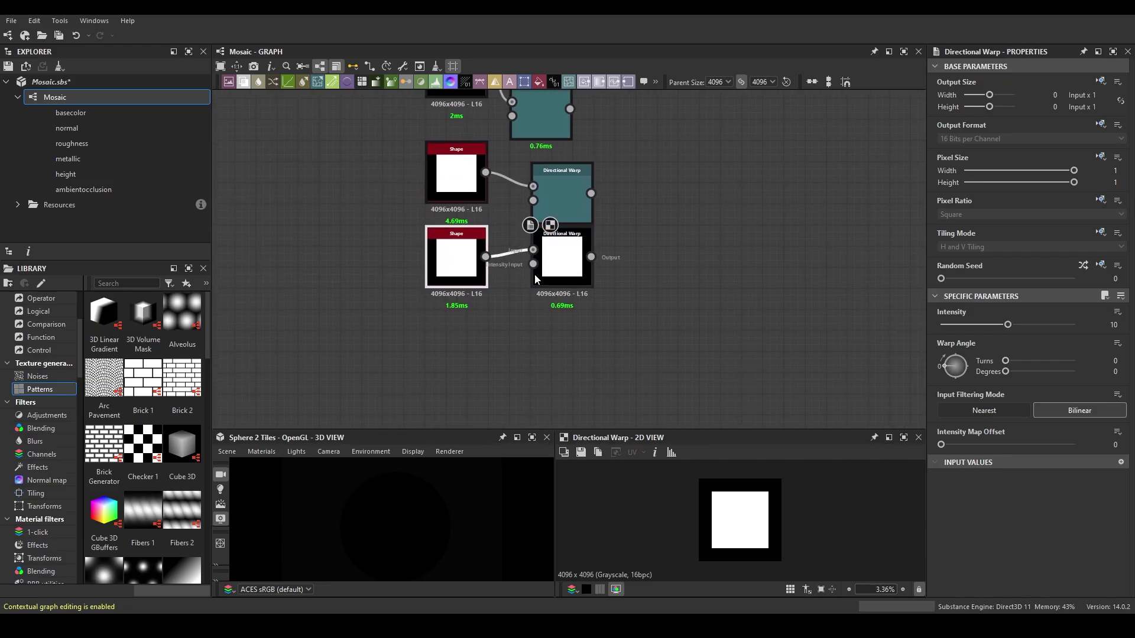
Feed Gradient Radial, Gradient Linear 1 and Gradient Linear 2 into the warps' intensity inputs
{"action": "left_click", "coordinate": [580, 308]}
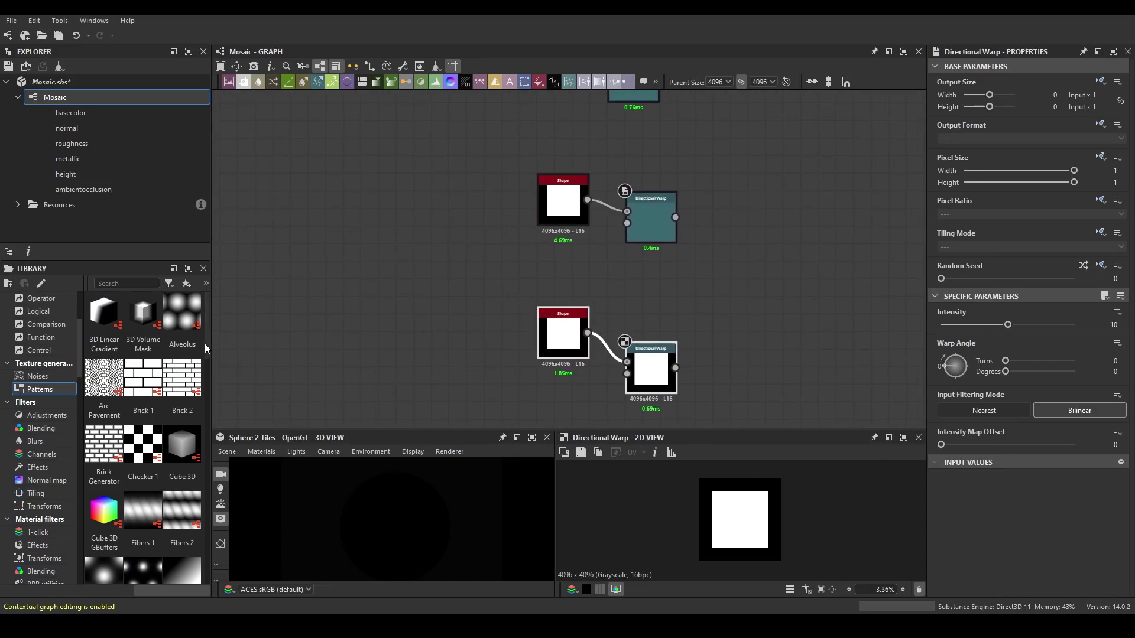
{"action": "scroll", "coordinate": [205, 343], "scroll_direction": "down", "scroll_amount": 5}
{"action": "double_click", "coordinate": [185, 420]}
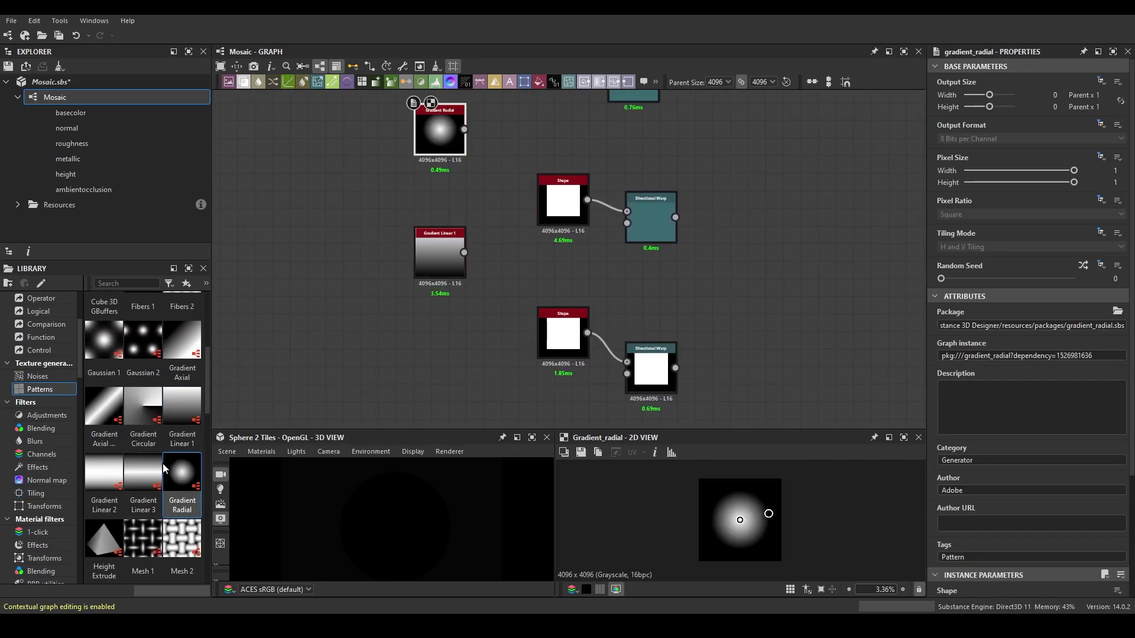
{"action": "left_click_drag", "start_coordinate": [451, 393], "coordinate": [368, 325]}
{"action": "middle_click_drag", "start_coordinate": [473, 331], "coordinate": [367, 364]}
{"action": "left_click_drag", "start_coordinate": [337, 283], "coordinate": [456, 291]}
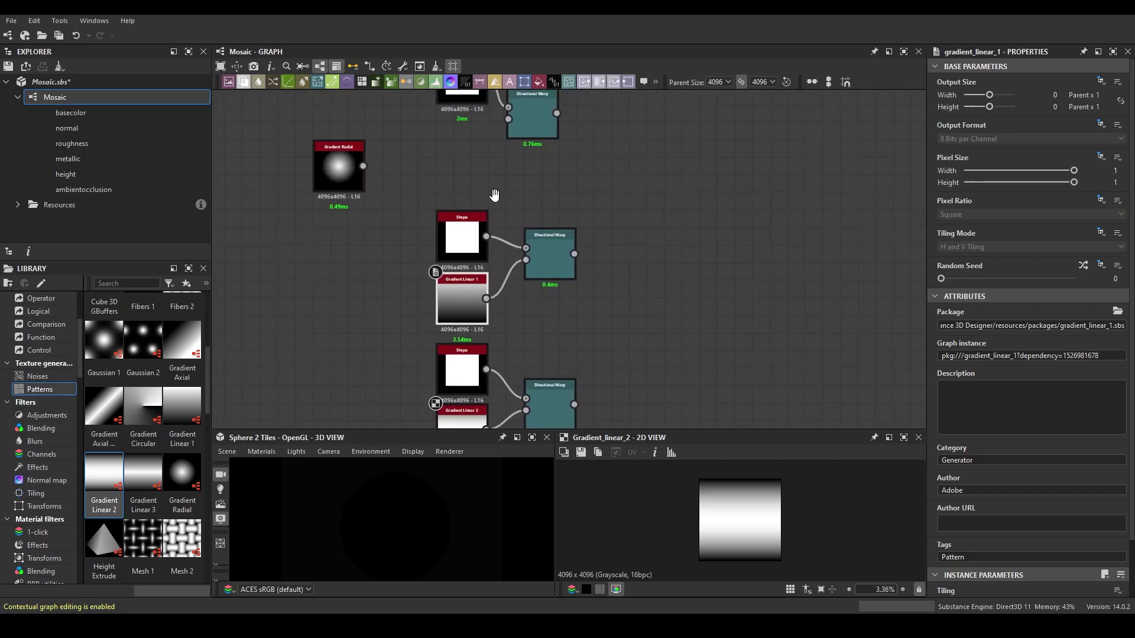
{"action": "mouse_move", "coordinate": [362, 170]}
{"action": "left_mouse_down"}
{"action": "mouse_move", "coordinate": [491, 242]}
{"action": "mouse_move", "coordinate": [563, 223]}
{"action": "left_mouse_up"}
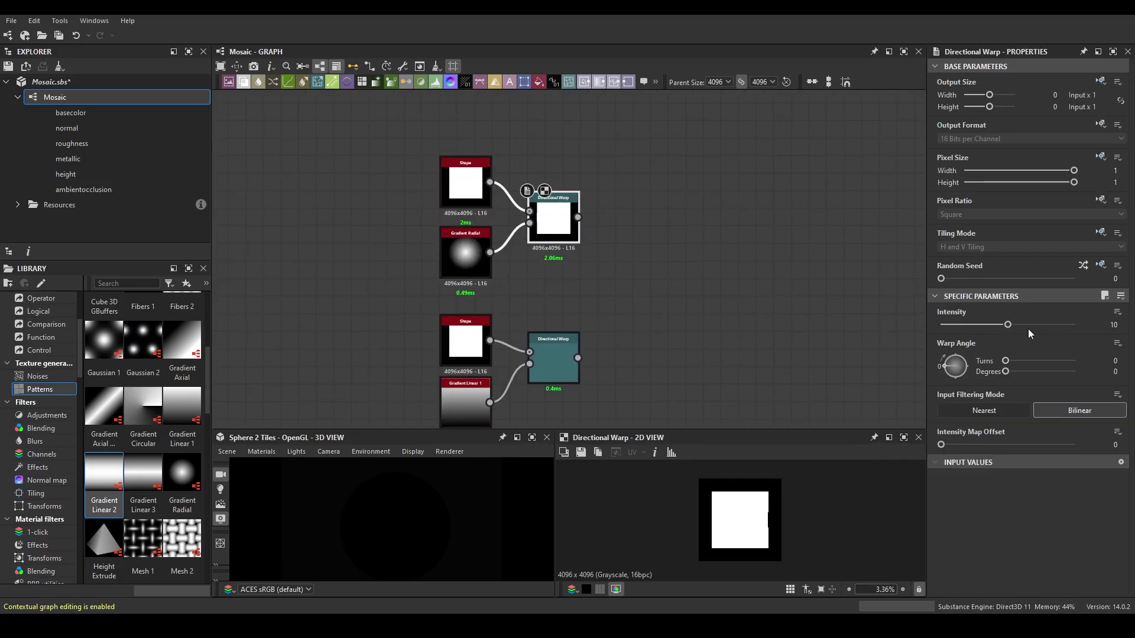
Adjust the Gradient Radial, the top warp's Intensity and the bottom warp's Warp Angle
{"action": "left_click", "coordinate": [463, 263]}
{"action": "scroll", "coordinate": [1037, 558], "scroll_direction": "down", "scroll_amount": 3}
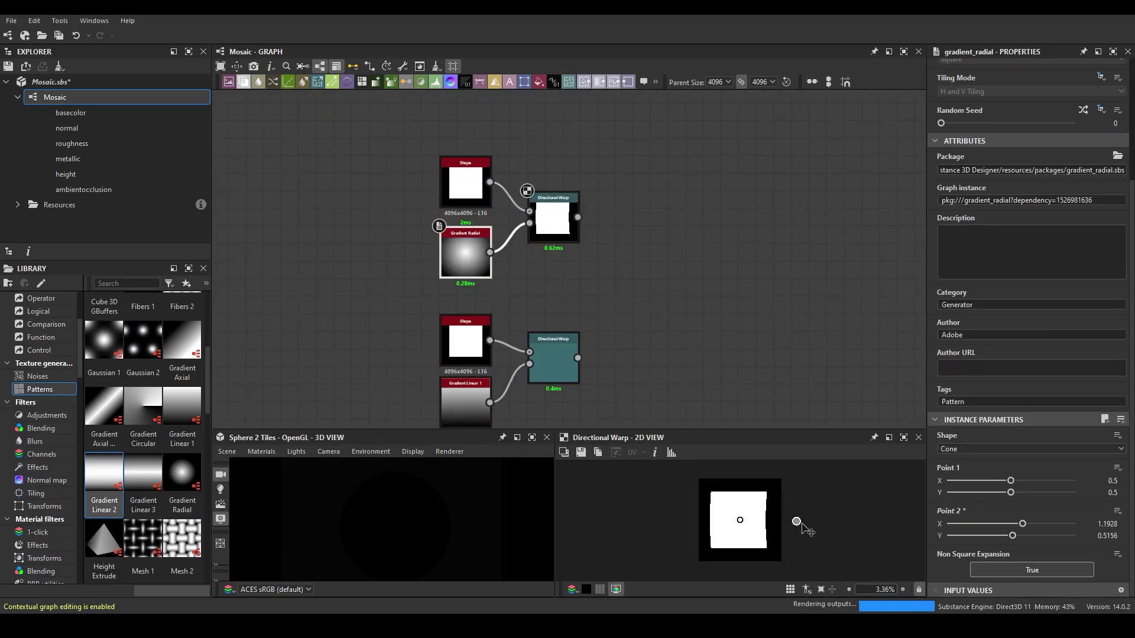
{"action": "left_click", "coordinate": [781, 519]}
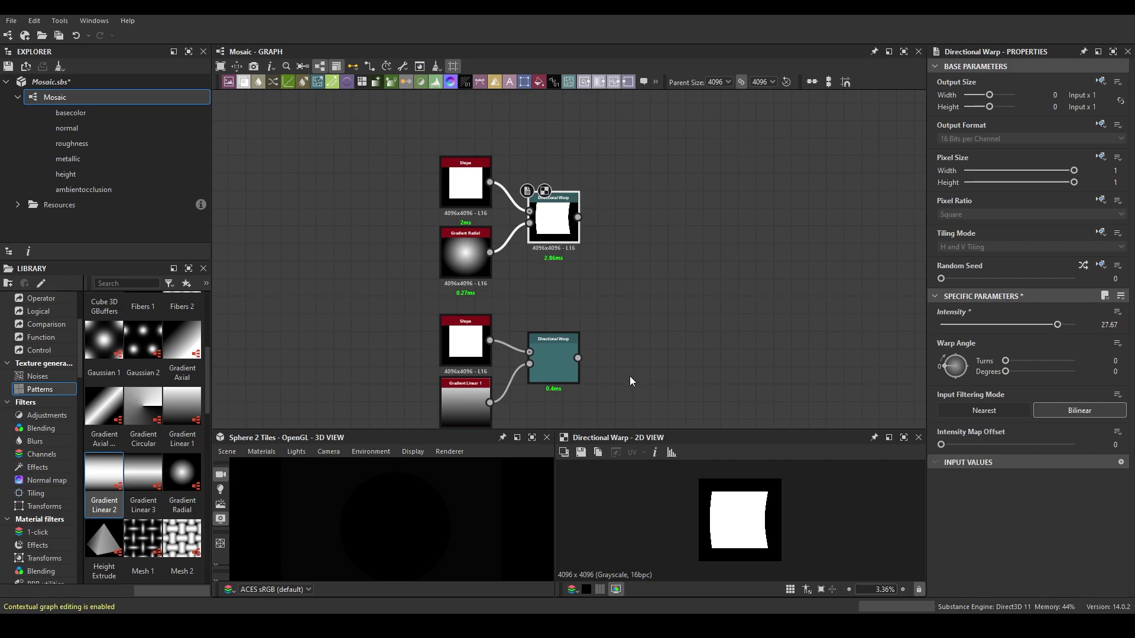
{"action": "left_click", "coordinate": [556, 373]}
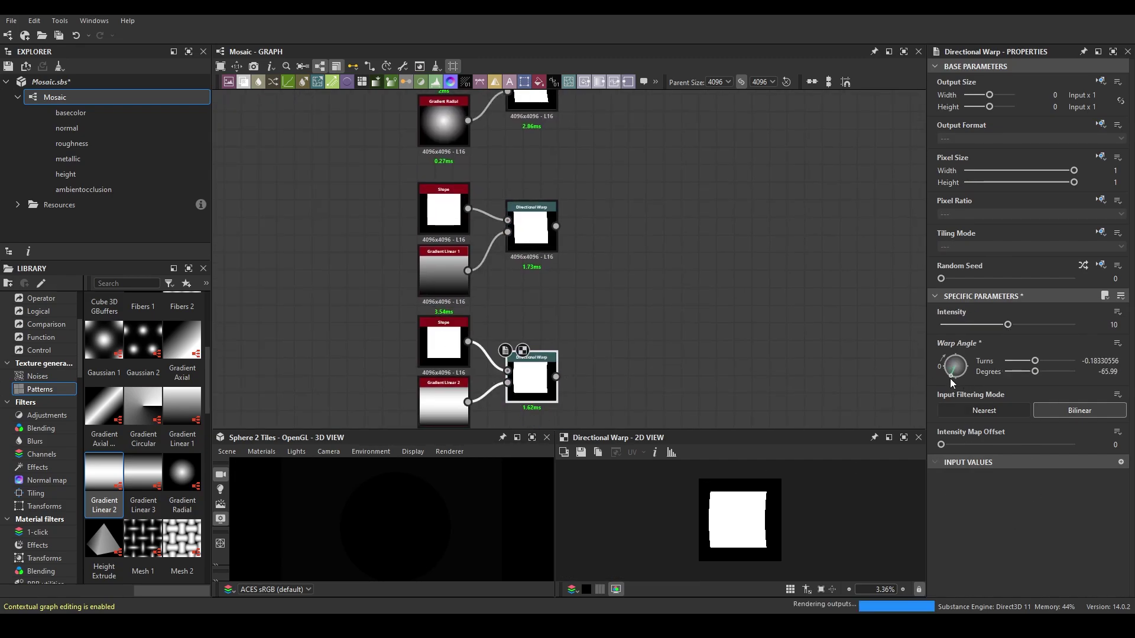
{"action": "middle_click_drag", "start_coordinate": [592, 94], "coordinate": [560, 226]}
Adjust the warp intensity and add a Trapezoid Transform Grayscale after each Directional Warp
{"action": "left_click_drag", "start_coordinate": [524, 228], "coordinate": [613, 232]}
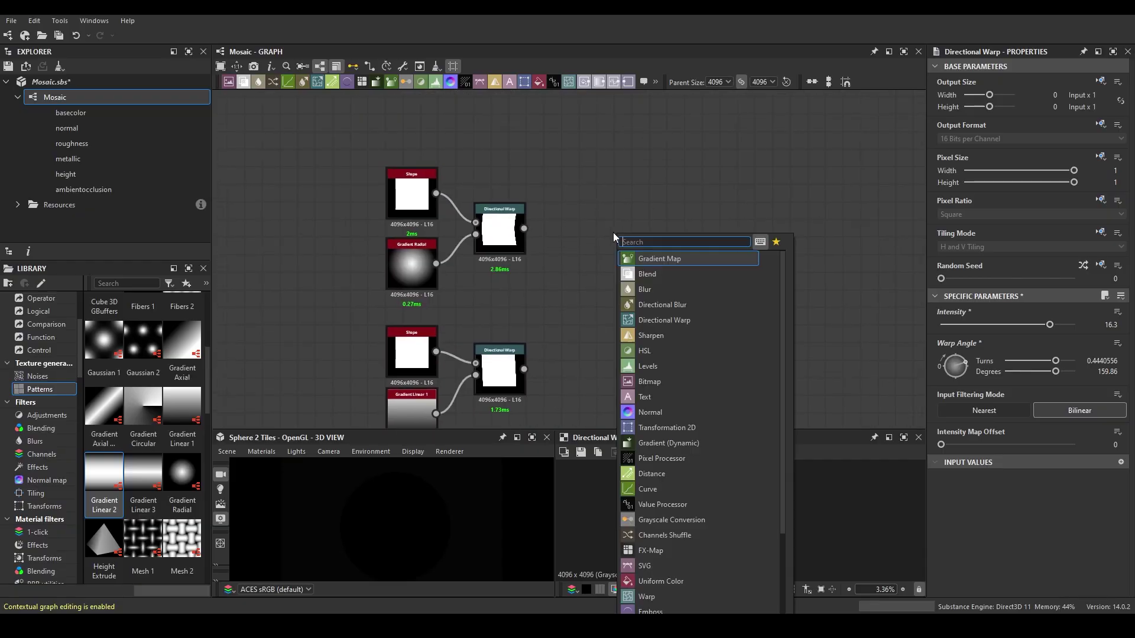
{"action": "left_click", "coordinate": [652, 322]}
{"action": "scroll", "coordinate": [1004, 502], "scroll_direction": "down", "scroll_amount": 3}
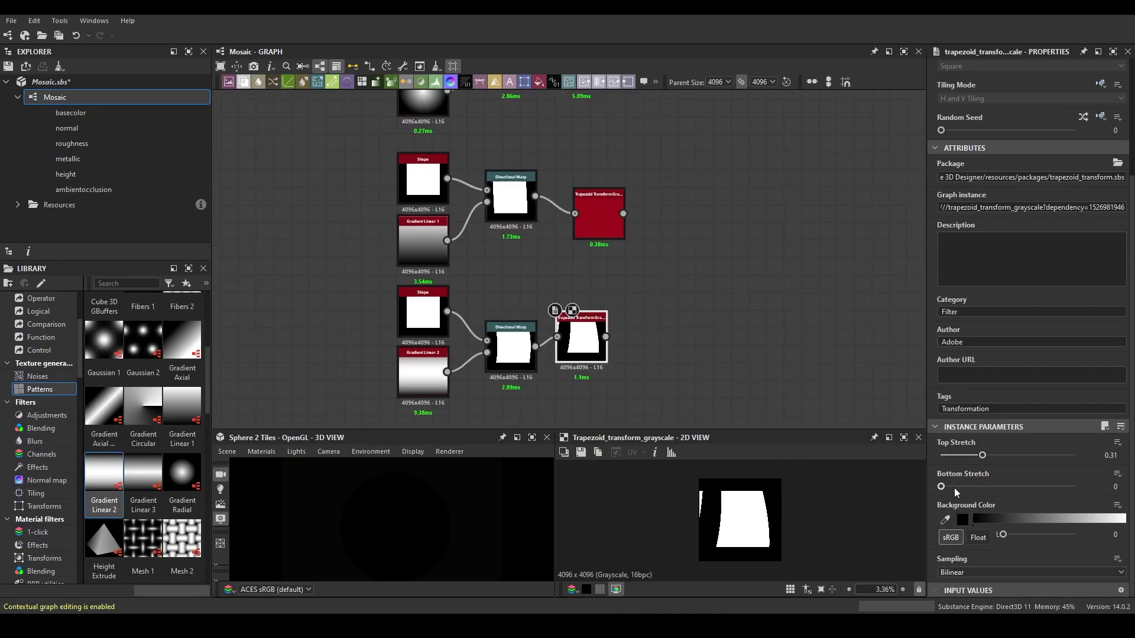
{"action": "left_click", "coordinate": [606, 271]}
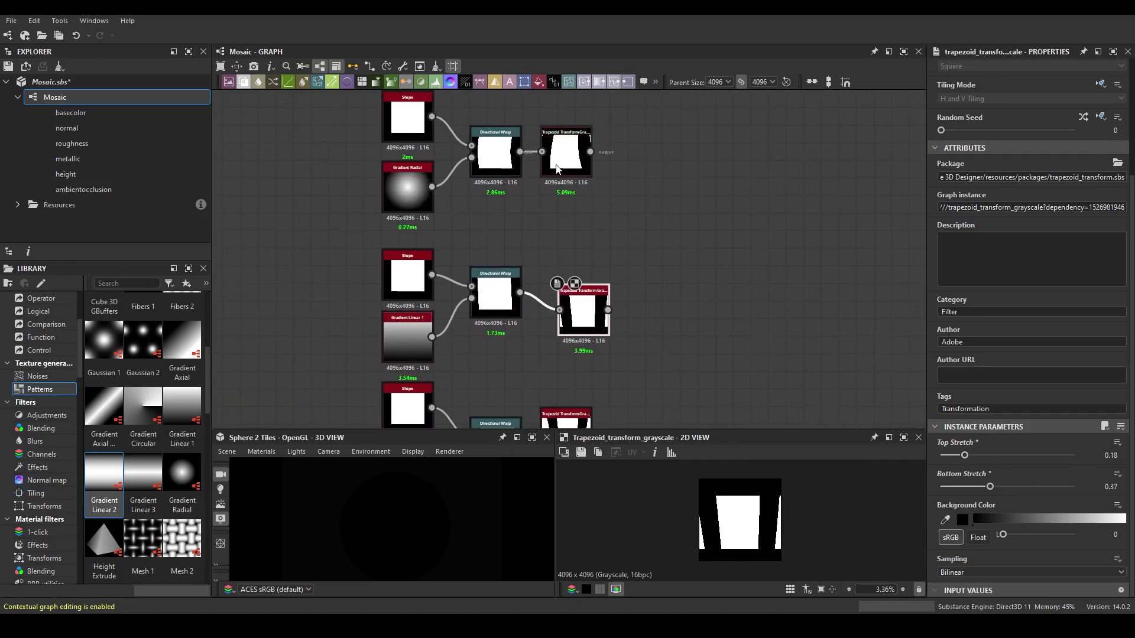
{"action": "scroll", "coordinate": [1061, 262], "scroll_direction": "up", "scroll_amount": 3}
Set the Trapezoid Transform Tiling Mode to No Tiling and bring all three branches into view
{"action": "left_click", "coordinate": [1120, 243]}
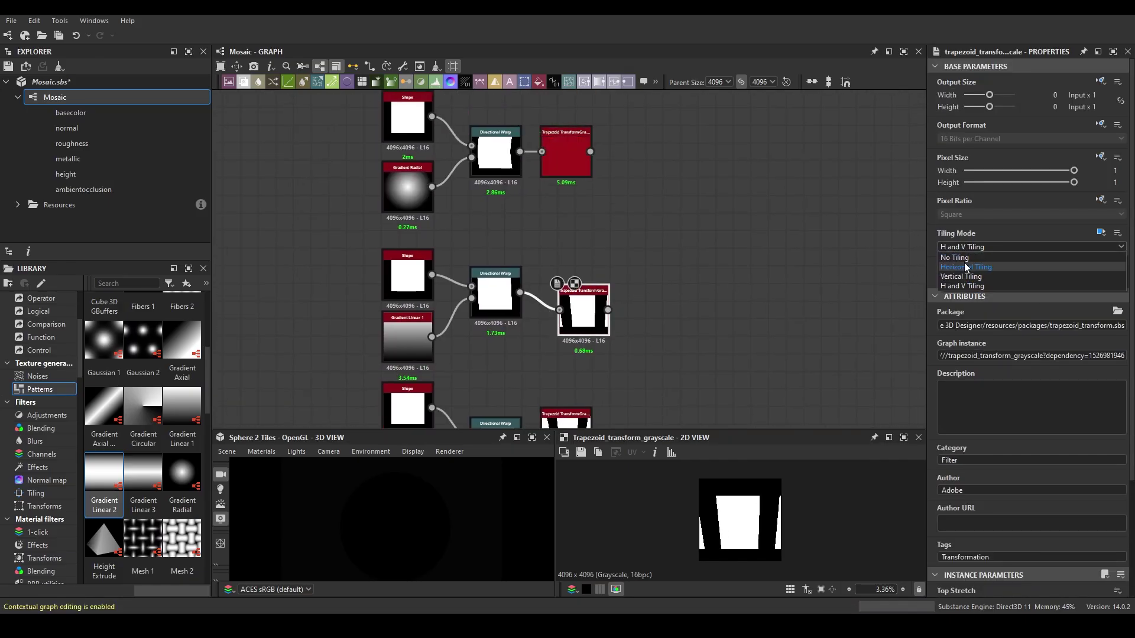
{"action": "left_click", "coordinate": [1111, 262]}
{"action": "scroll", "coordinate": [650, 221], "scroll_direction": "down", "scroll_amount": 2}
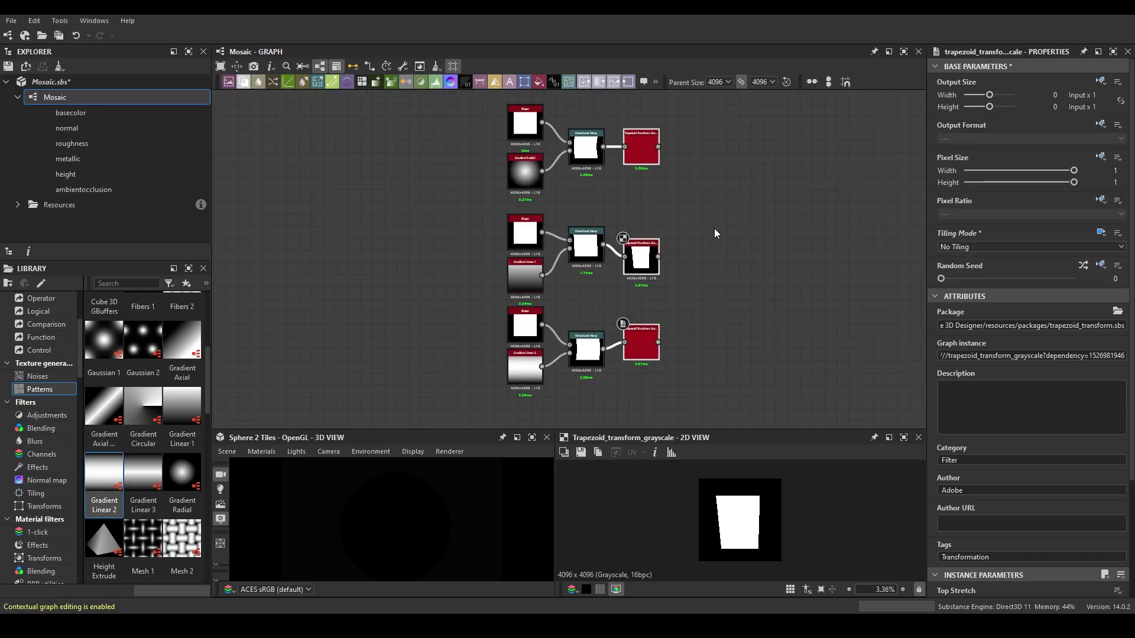
{"action": "middle_click_drag", "start_coordinate": [722, 275], "coordinate": [608, 278]}
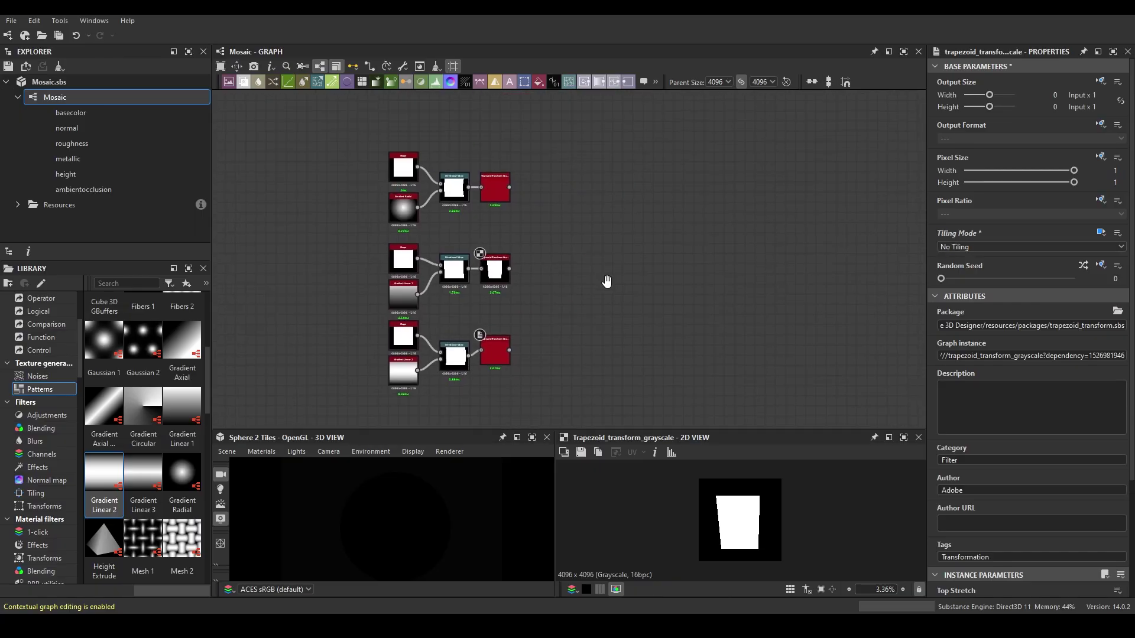
{"action": "scroll", "coordinate": [577, 247], "scroll_direction": "up", "scroll_amount": 3}
{"action": "key", "text": "space"}
Add a Slope Blur Grayscale fed by a Fractal Sum Base and the Trapezoid Transform
{"action": "type", "text": "slope blur"}
{"action": "key", "text": "Return"}
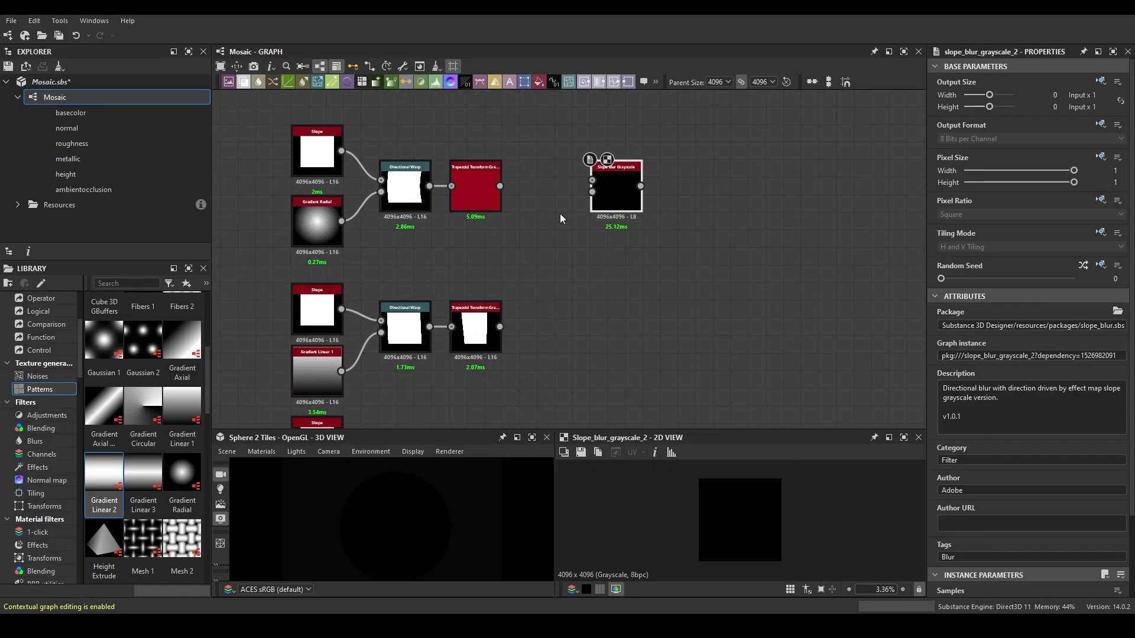
{"action": "left_click_drag", "start_coordinate": [614, 177], "coordinate": [656, 177]}
{"action": "scroll", "coordinate": [202, 349], "scroll_direction": "up", "scroll_amount": 5}
{"action": "scroll", "coordinate": [202, 349], "scroll_direction": "down", "scroll_amount": 5}
{"action": "mouse_move", "coordinate": [182, 422]}
{"action": "left_mouse_down"}
{"action": "mouse_move", "coordinate": [542, 274]}
{"action": "mouse_move", "coordinate": [541, 227]}
{"action": "left_mouse_up"}
{"action": "left_click_drag", "start_coordinate": [570, 238], "coordinate": [635, 192]}
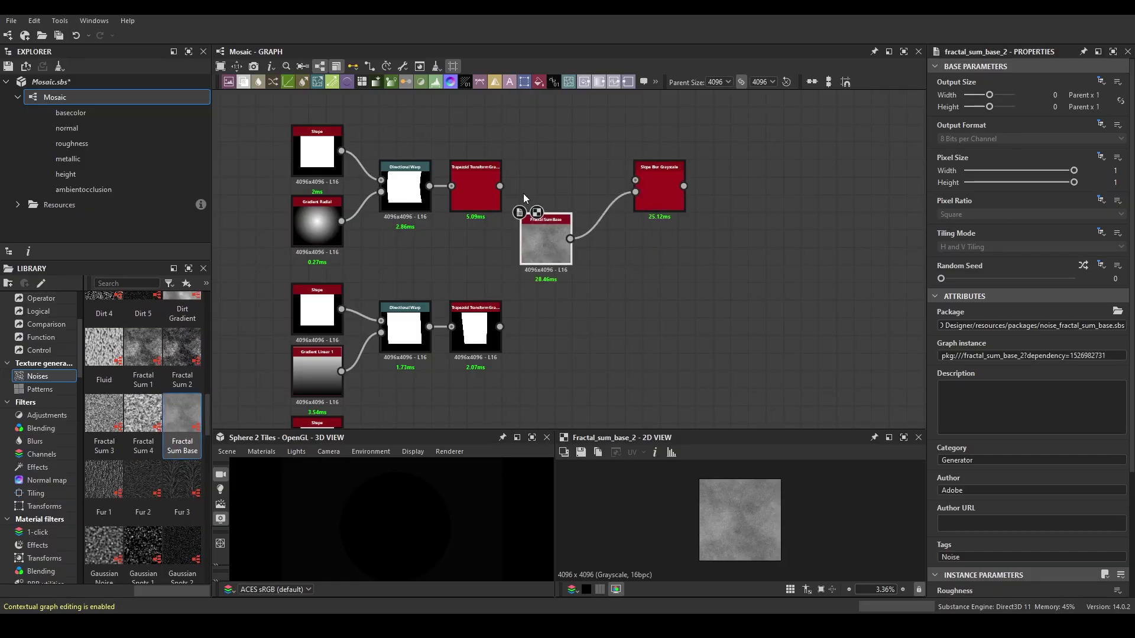
{"action": "left_click_drag", "start_coordinate": [499, 186], "coordinate": [635, 180]}
Adjust the Fractal Sum Base noise's Max Level and lower its Roughness slightly
{"action": "double_click", "coordinate": [655, 179]}
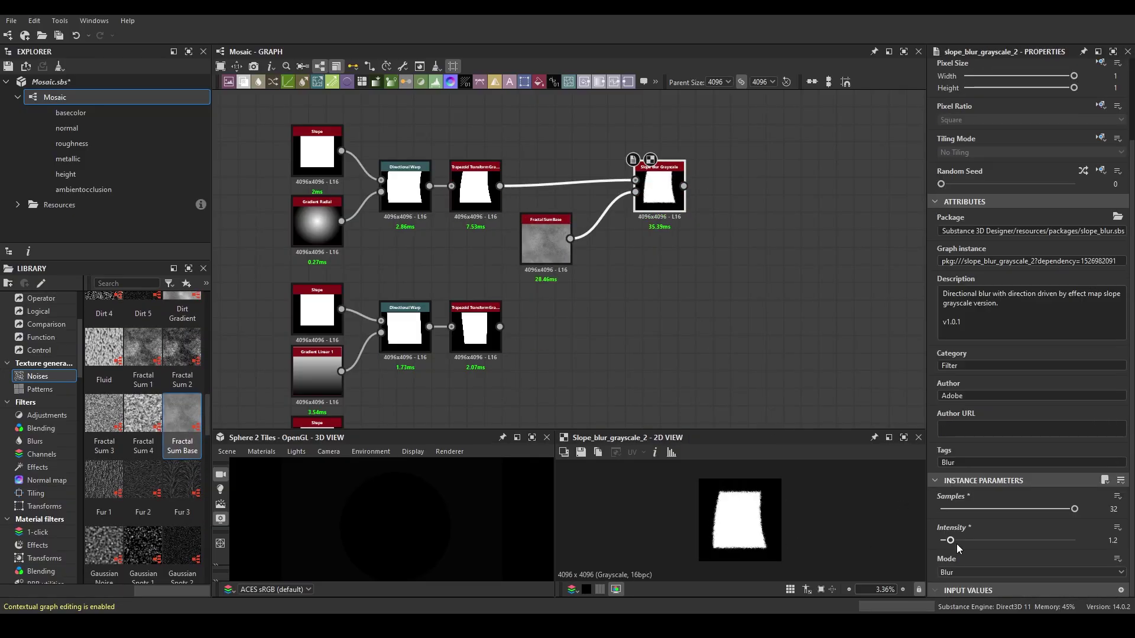
{"action": "scroll", "coordinate": [745, 524], "scroll_direction": "up", "scroll_amount": 5}
{"action": "left_click", "coordinate": [546, 240]}
{"action": "left_click_drag", "start_coordinate": [1058, 536], "coordinate": [1027, 542]}
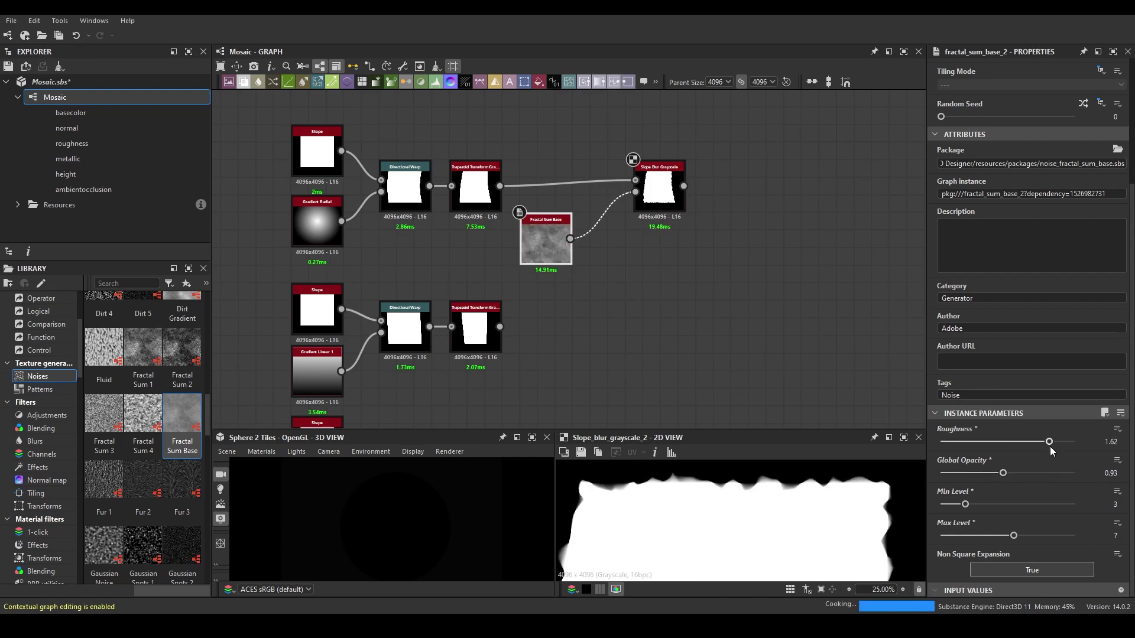
{"action": "scroll", "coordinate": [781, 496], "scroll_direction": "down", "scroll_amount": 3}
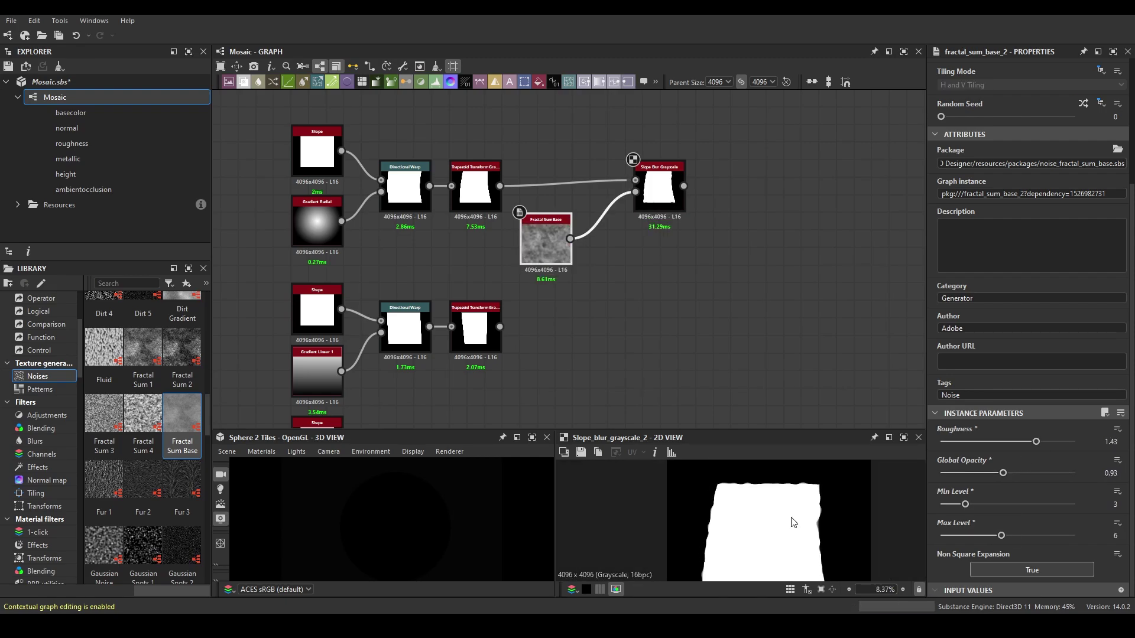
{"action": "left_click_drag", "start_coordinate": [1054, 442], "coordinate": [1049, 442]}
{"action": "scroll", "coordinate": [828, 494], "scroll_direction": "up", "scroll_amount": 5}
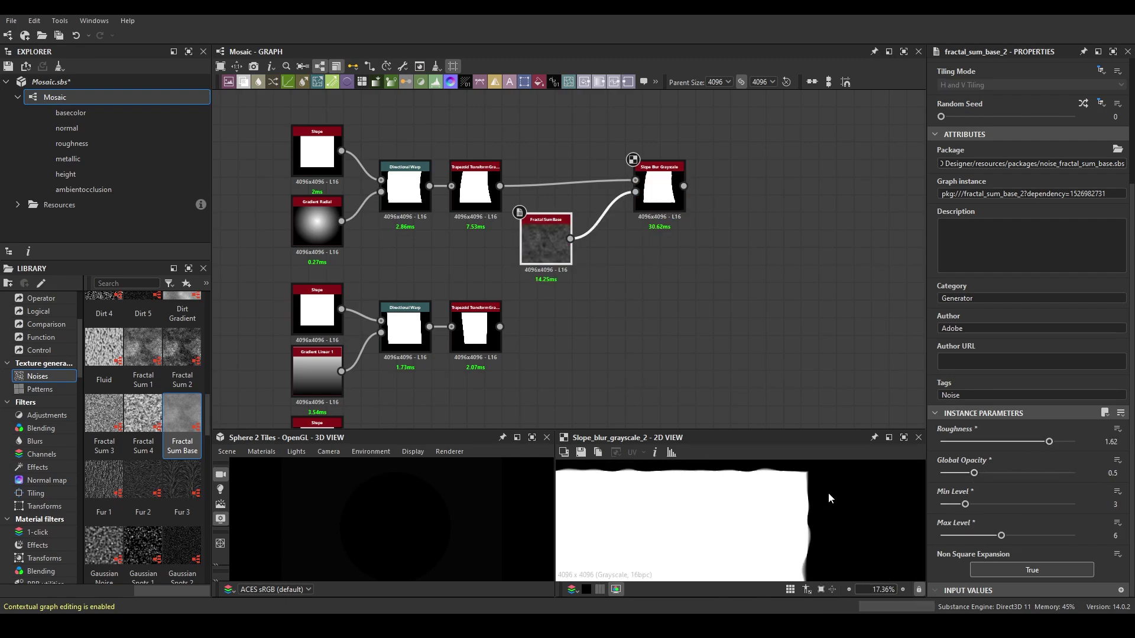
{"action": "scroll", "coordinate": [590, 254], "scroll_direction": "down", "scroll_amount": 2}
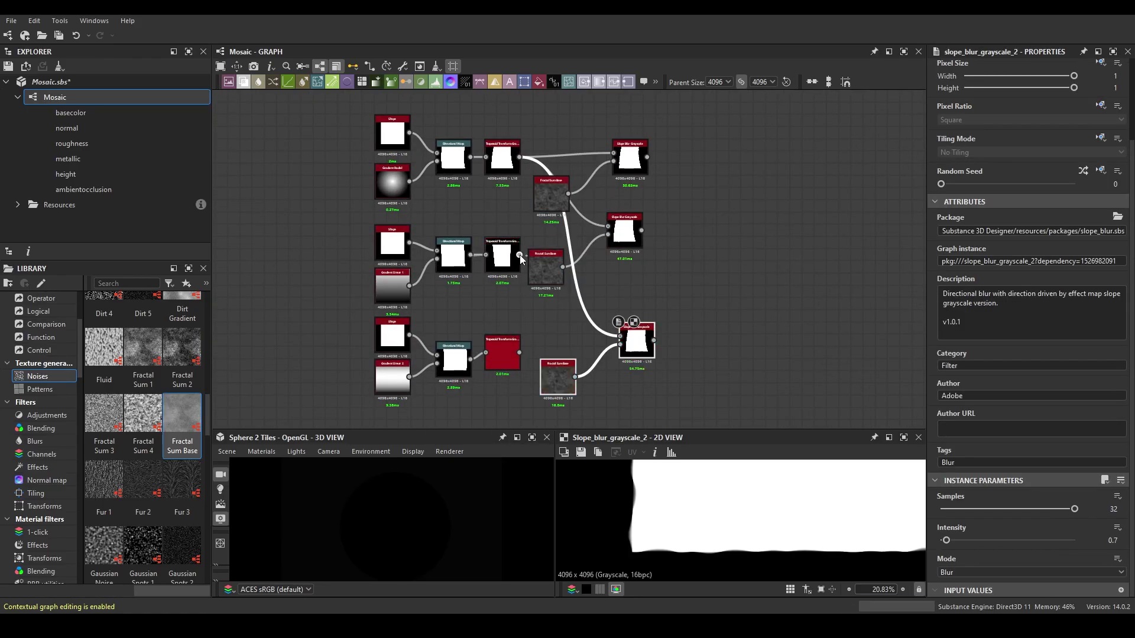
Wire the bottom trapezoid branch into its slope blur and tidy the node positions
{"action": "left_click_drag", "start_coordinate": [619, 337], "coordinate": [616, 339]}
{"action": "scroll", "coordinate": [780, 514], "scroll_direction": "down", "scroll_amount": 1}
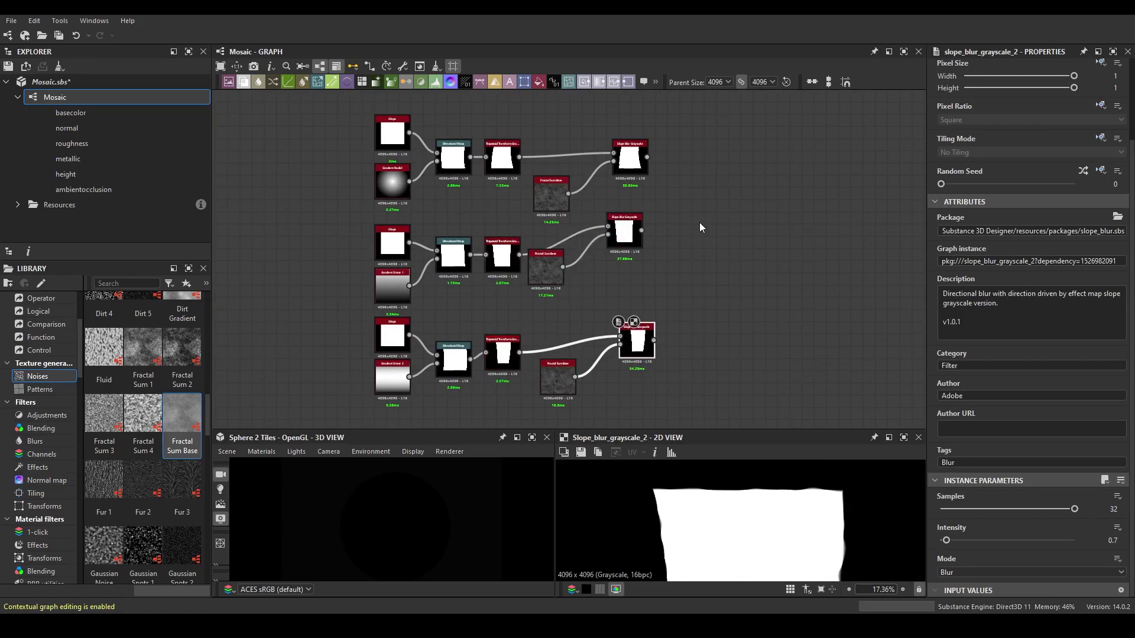
{"action": "middle_click_drag", "start_coordinate": [652, 340], "coordinate": [703, 260]}
{"action": "left_click_drag", "start_coordinate": [688, 260], "coordinate": [640, 275]}
{"action": "left_click_drag", "start_coordinate": [610, 299], "coordinate": [554, 322]}
{"action": "middle_click_drag", "start_coordinate": [637, 213], "coordinate": [628, 302]}
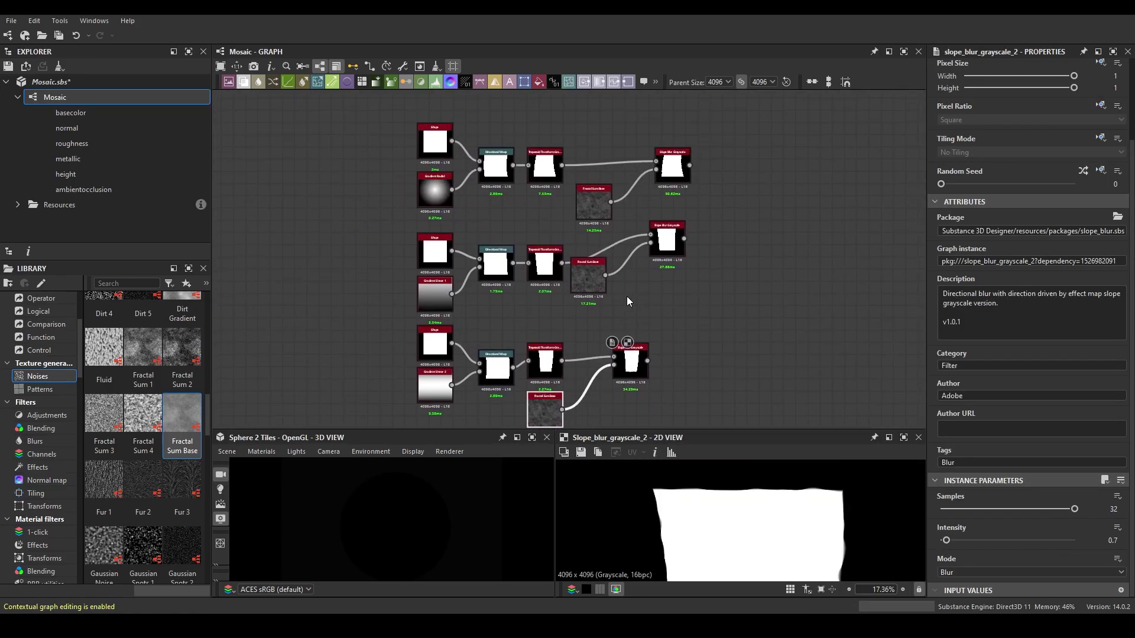
{"action": "middle_click_drag", "start_coordinate": [664, 253], "coordinate": [615, 197]}
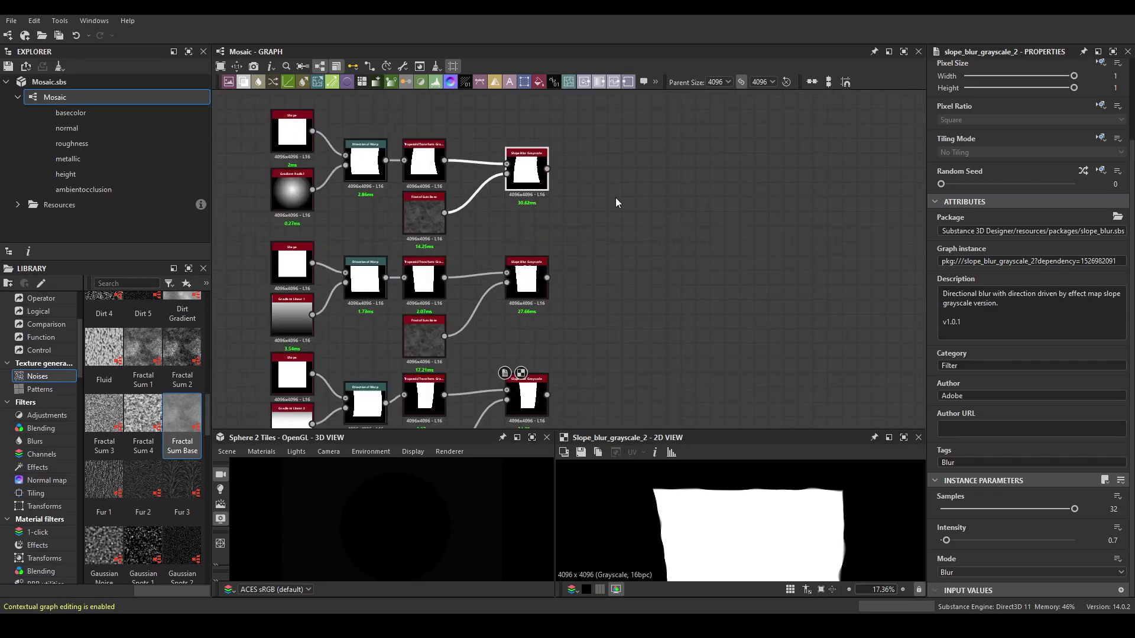
{"action": "key", "text": "space"}
Add a Height Extrude after each Slope Blur output
{"action": "type", "text": "he"}
{"action": "left_click", "coordinate": [636, 234]}
{"action": "scroll", "coordinate": [593, 195], "scroll_direction": "down", "scroll_amount": 1}
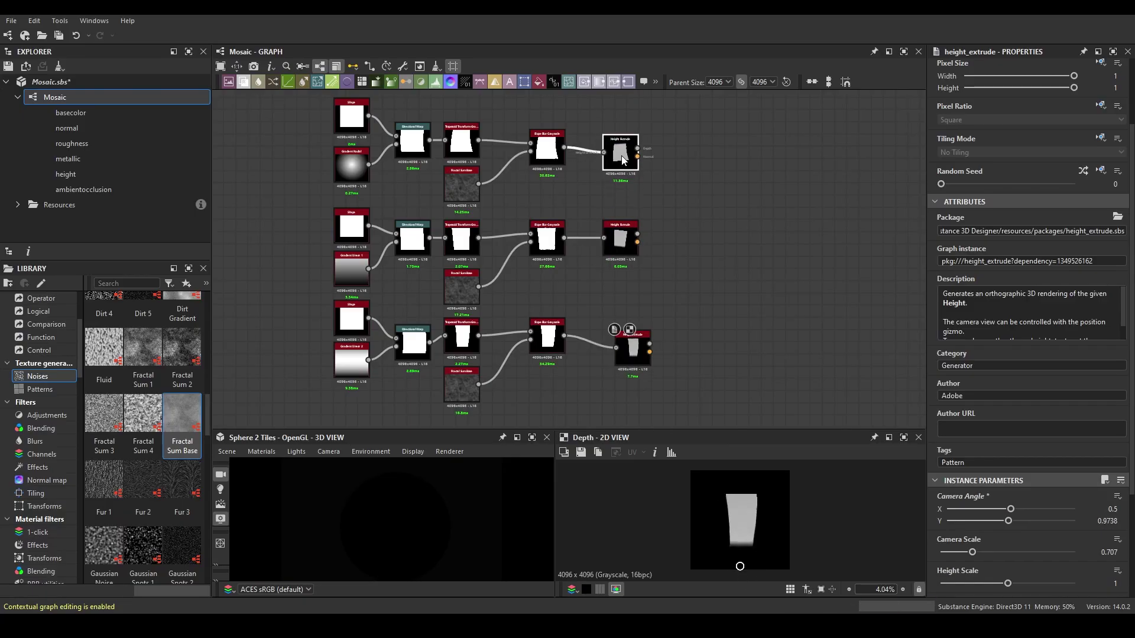
{"action": "scroll", "coordinate": [625, 160], "scroll_direction": "down", "scroll_amount": 5}
{"action": "scroll", "coordinate": [409, 219], "scroll_direction": "up", "scroll_amount": 5}
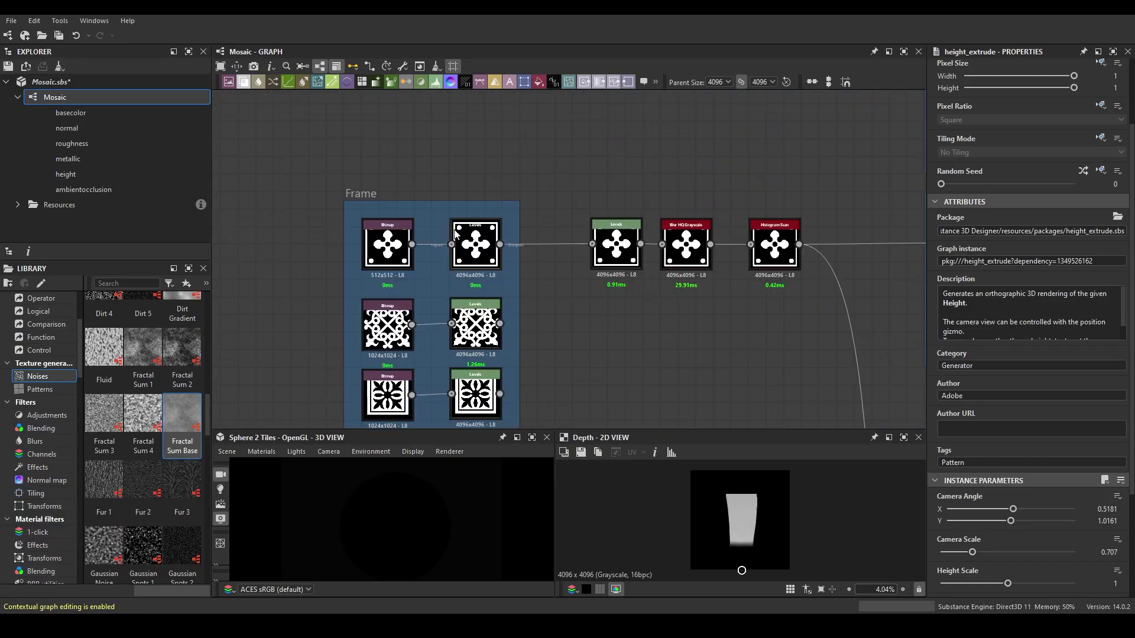
{"action": "scroll", "coordinate": [613, 266], "scroll_direction": "down", "scroll_amount": 5}
{"action": "scroll", "coordinate": [459, 294], "scroll_direction": "up", "scroll_amount": 3}
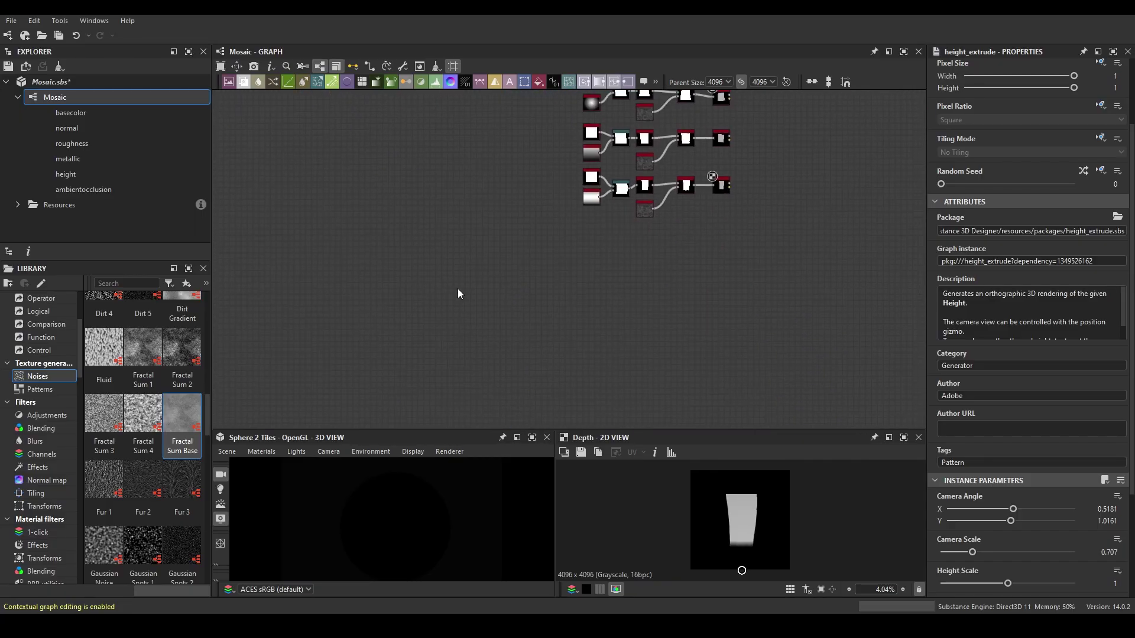
{"action": "scroll", "coordinate": [565, 265], "scroll_direction": "up", "scroll_amount": 2}
Preview the motif Levels node and select all the tile-branch nodes
{"action": "double_click", "coordinate": [565, 265]}
{"action": "scroll", "coordinate": [619, 297], "scroll_direction": "down", "scroll_amount": 5}
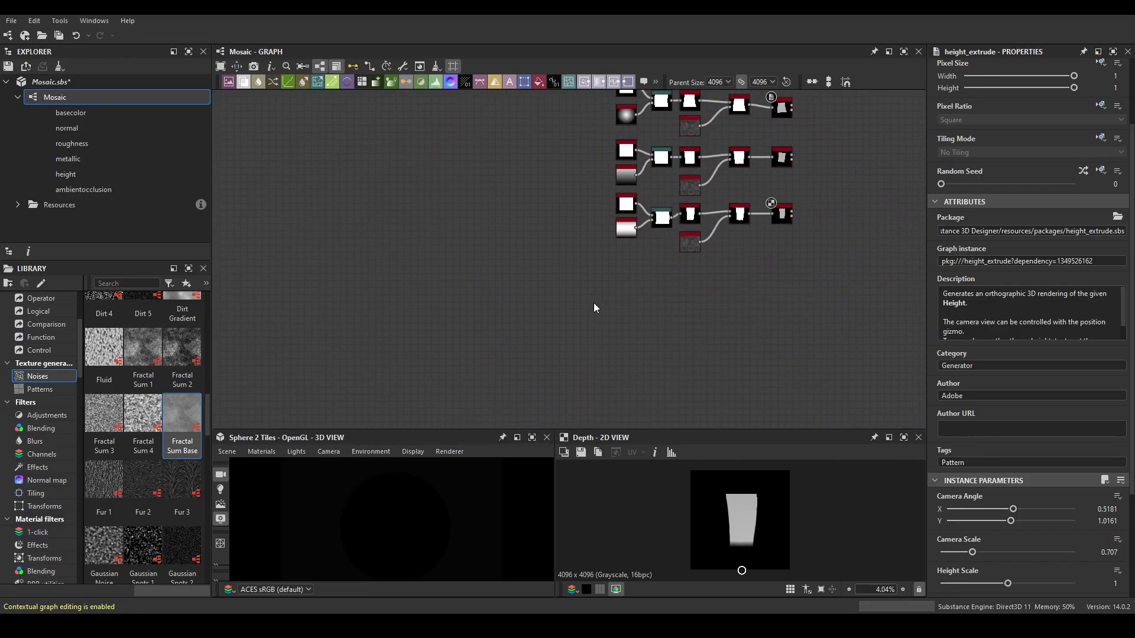
{"action": "scroll", "coordinate": [593, 303], "scroll_direction": "up", "scroll_amount": 4}
{"action": "key", "text": "ctrl+a"}
{"action": "key", "text": "space"}
Wrap the selected tile-branch nodes in a Frame placed above the motif nodes
{"action": "type", "text": "frame"}
{"action": "key", "text": "Return"}
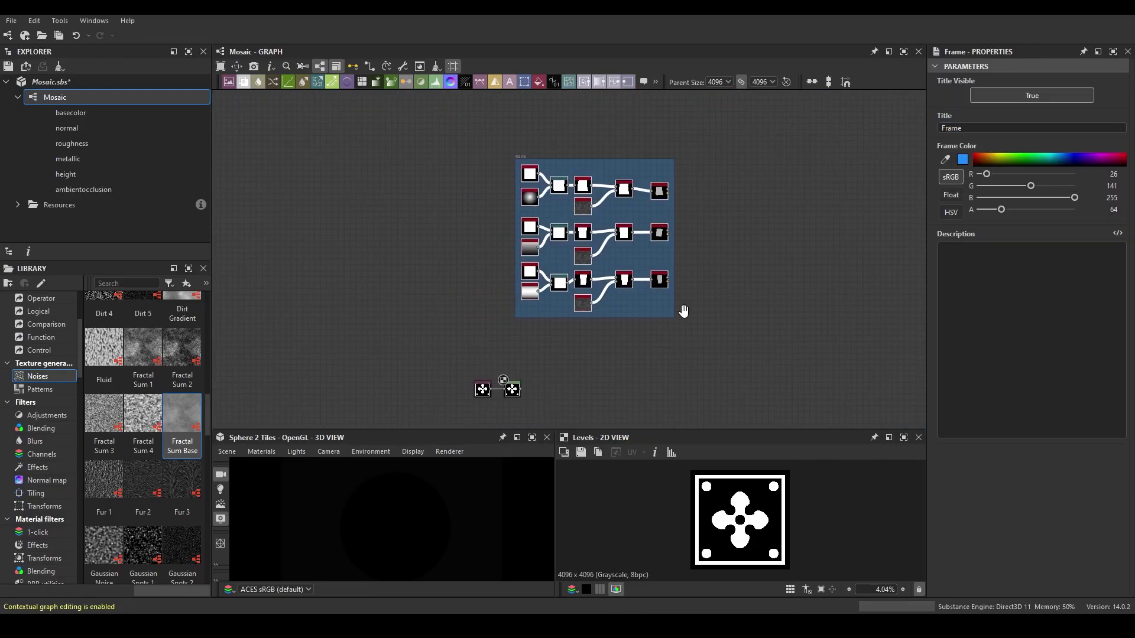
{"action": "mouse_move", "coordinate": [678, 308]}
{"action": "middle_mouse_down"}
{"action": "mouse_move", "coordinate": [545, 305]}
{"action": "mouse_move", "coordinate": [627, 319]}
{"action": "middle_mouse_up"}
{"action": "scroll", "coordinate": [479, 328], "scroll_direction": "up", "scroll_amount": 3}
Add an Edge Detect after the motif Levels and set its Edge Width to 3.51
{"action": "key", "text": "space"}
{"action": "type", "text": "edge detect"}
{"action": "key", "text": "Return"}
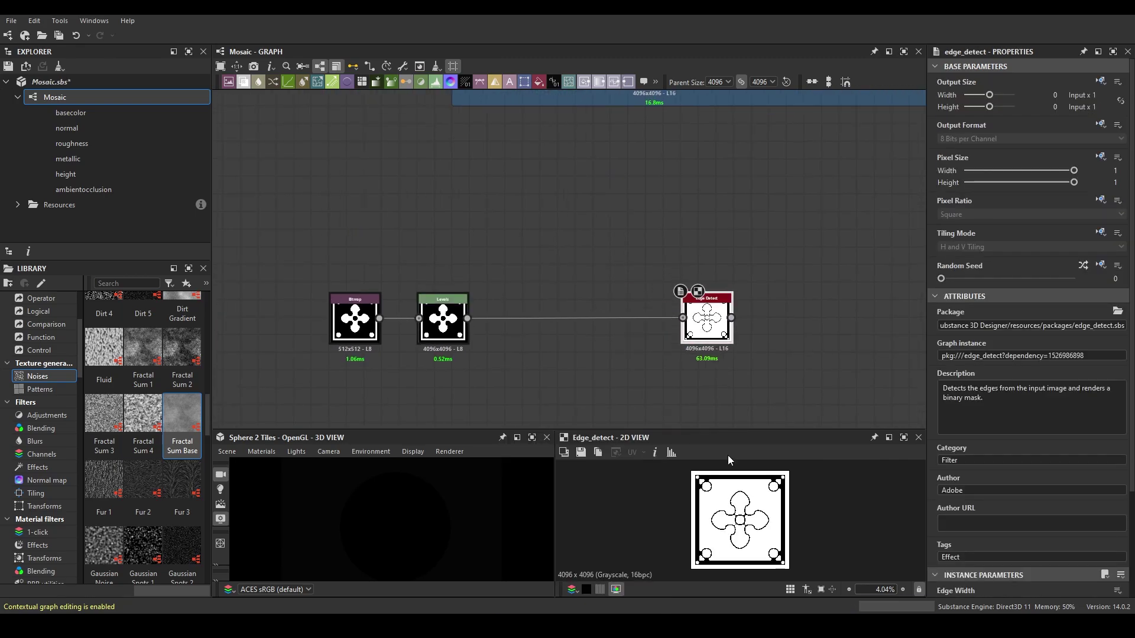
{"action": "double_click", "coordinate": [443, 319]}
{"action": "middle_click_drag", "start_coordinate": [717, 318], "coordinate": [675, 299]}
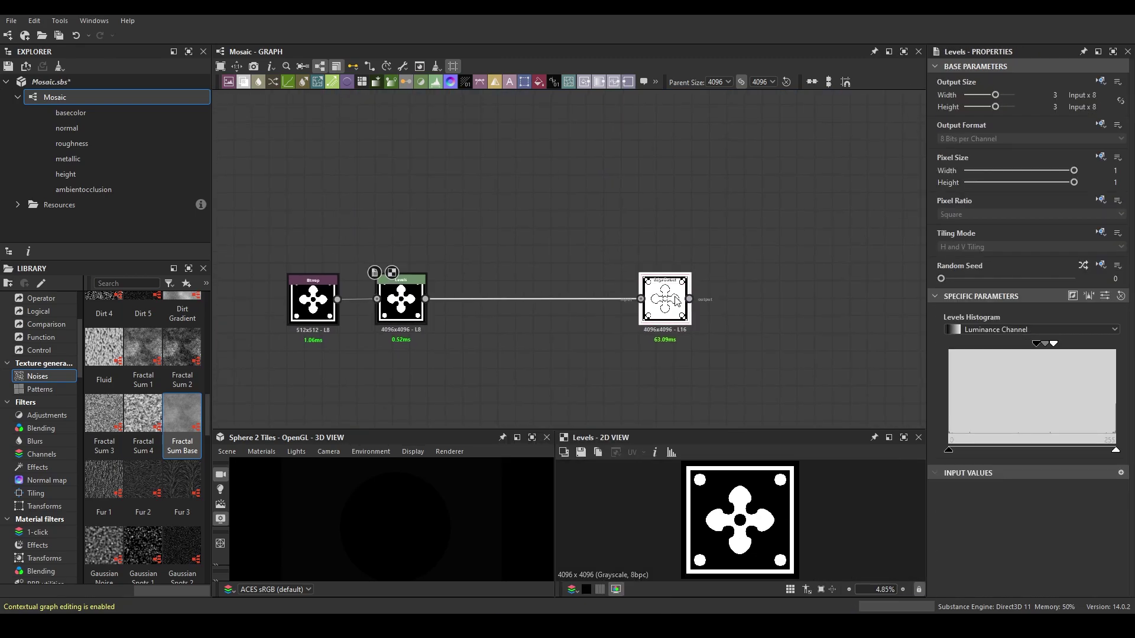
{"action": "double_click", "coordinate": [676, 302]}
{"action": "scroll", "coordinate": [974, 505], "scroll_direction": "down", "scroll_amount": 3}
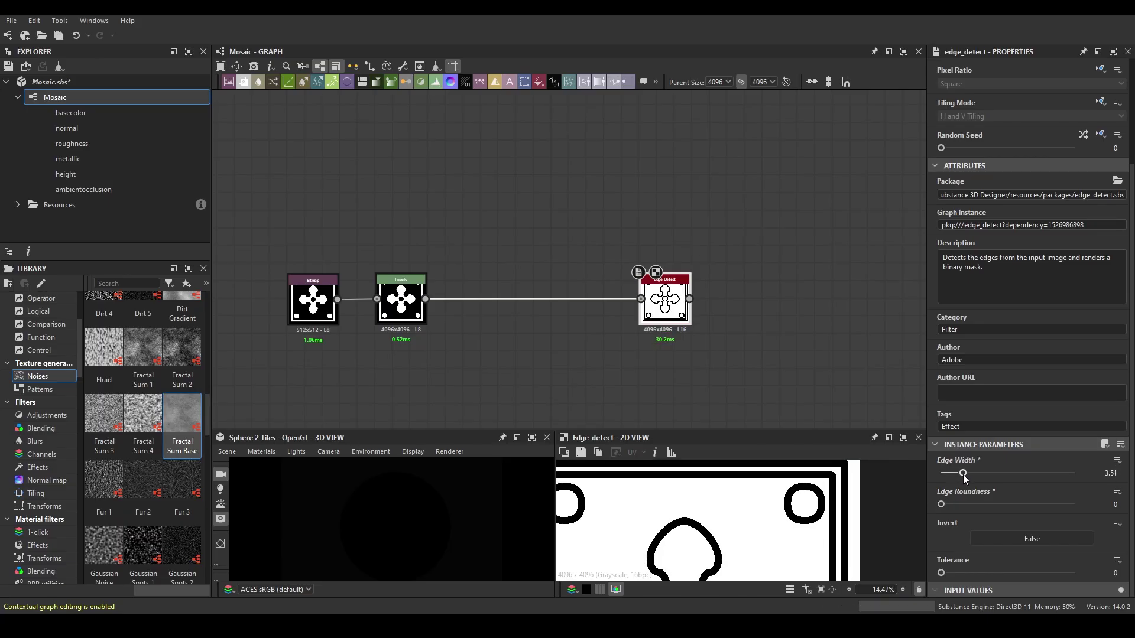
{"action": "scroll", "coordinate": [680, 307], "scroll_direction": "down", "scroll_amount": 3}
{"action": "key", "text": "space"}
Add Mask to Paths after Edge Detect and connect it into a Paths to Spline node
{"action": "left_click", "coordinate": [733, 286]}
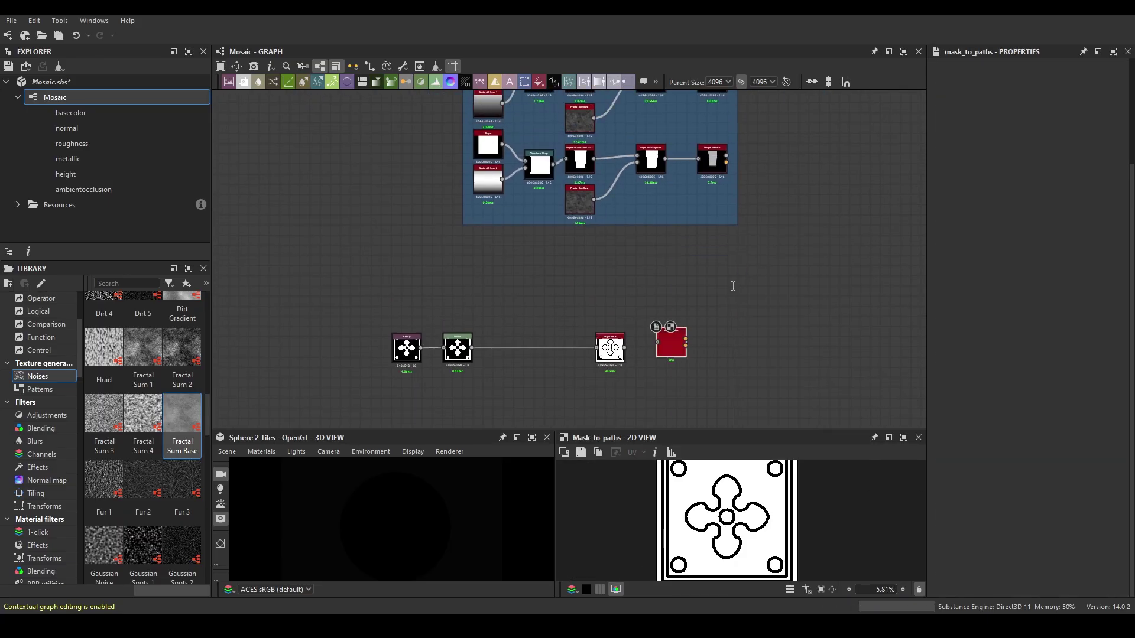
{"action": "key", "text": "space"}
{"action": "type", "text": "path"}
{"action": "left_click", "coordinate": [779, 274]}
{"action": "scroll", "coordinate": [554, 349], "scroll_direction": "up", "scroll_amount": 2}
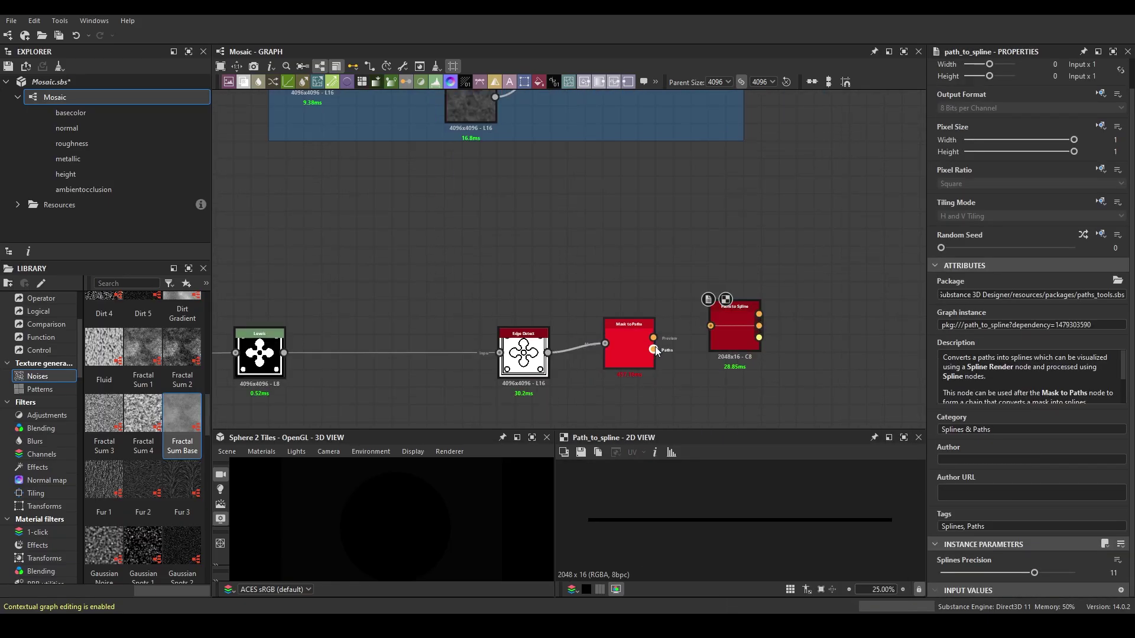
{"action": "left_click_drag", "start_coordinate": [655, 350], "coordinate": [710, 326]}
Add Scatter on Spline Grayscale with Pattern Input Number 3, wiring in the three Height Extrude outputs
{"action": "key", "text": "space"}
{"action": "type", "text": "scatter"}
{"action": "left_click", "coordinate": [875, 266]}
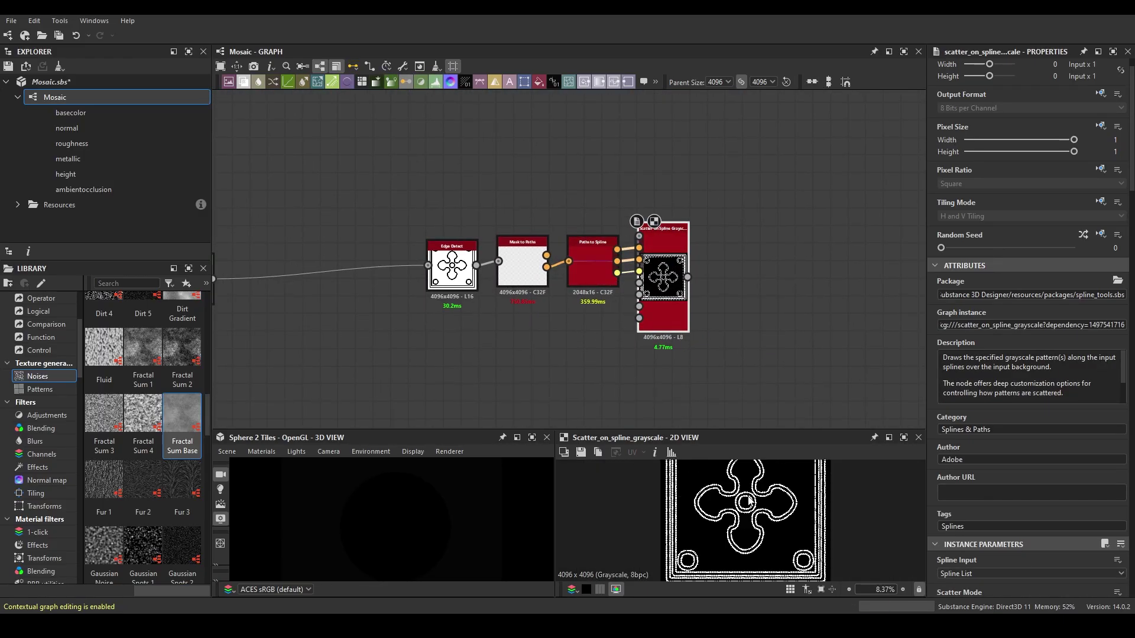
{"action": "scroll", "coordinate": [820, 552], "scroll_direction": "up", "scroll_amount": 4}
{"action": "scroll", "coordinate": [820, 552], "scroll_direction": "down", "scroll_amount": 5}
{"action": "scroll", "coordinate": [968, 442], "scroll_direction": "down", "scroll_amount": 4}
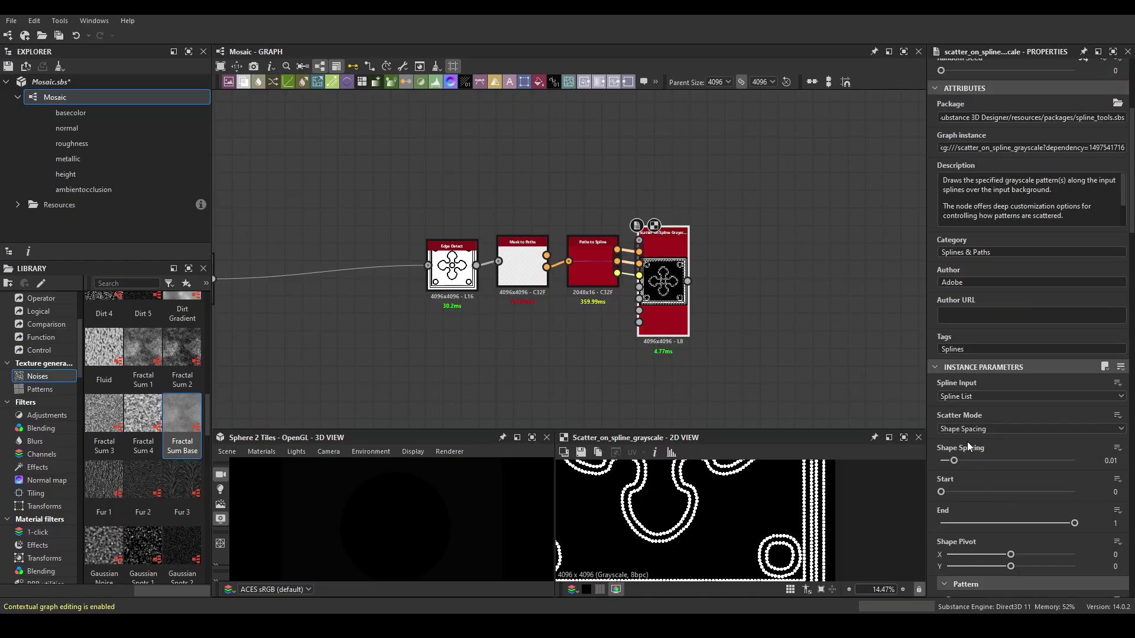
{"action": "scroll", "coordinate": [976, 452], "scroll_direction": "down", "scroll_amount": 2}
{"action": "scroll", "coordinate": [974, 490], "scroll_direction": "down", "scroll_amount": 3}
{"action": "left_click", "coordinate": [977, 503]}
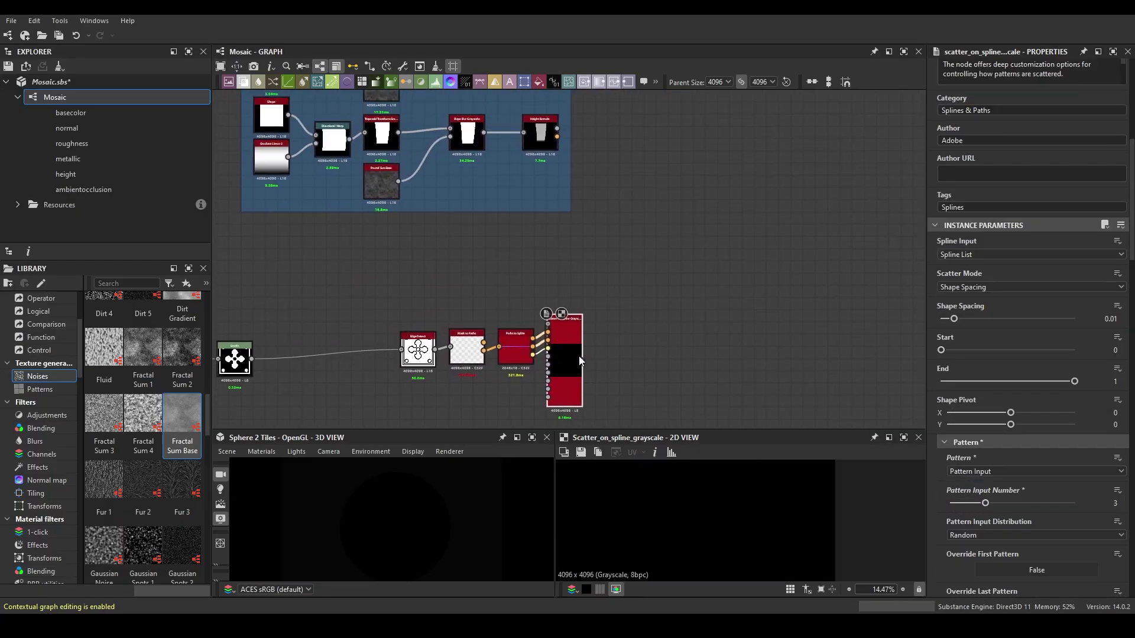
{"action": "left_click_drag", "start_coordinate": [589, 220], "coordinate": [649, 329]}
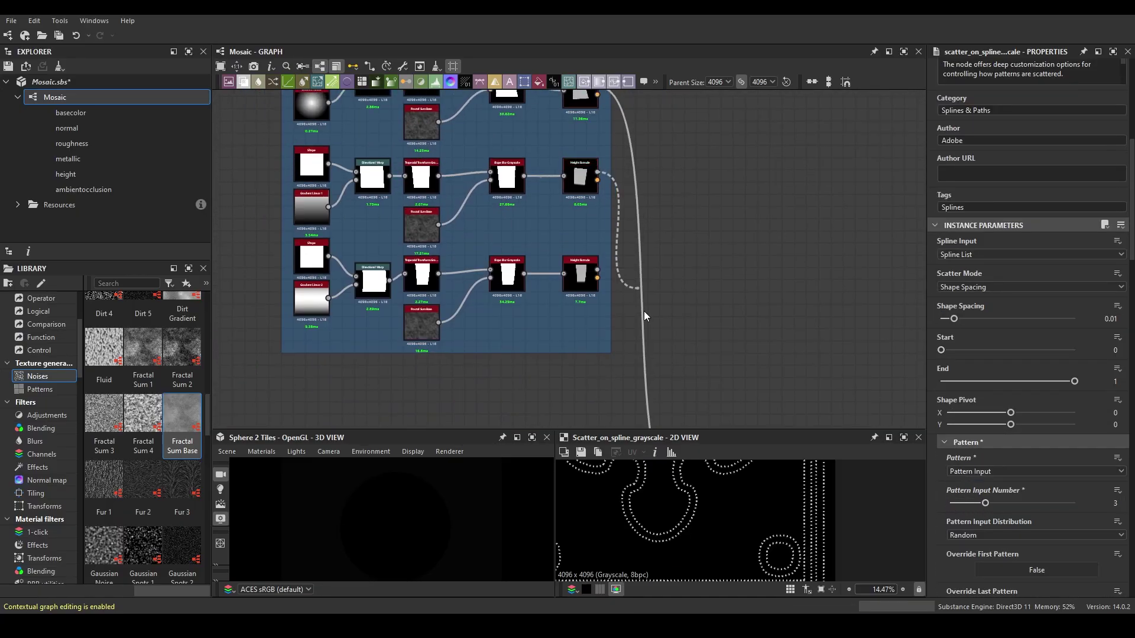
Set the scatter Scale to 0.024 and Scale Random to 0.14
{"action": "scroll", "coordinate": [647, 325], "scroll_direction": "up", "scroll_amount": 2}
{"action": "scroll", "coordinate": [605, 243], "scroll_direction": "down", "scroll_amount": 3}
{"action": "scroll", "coordinate": [644, 264], "scroll_direction": "up", "scroll_amount": 3}
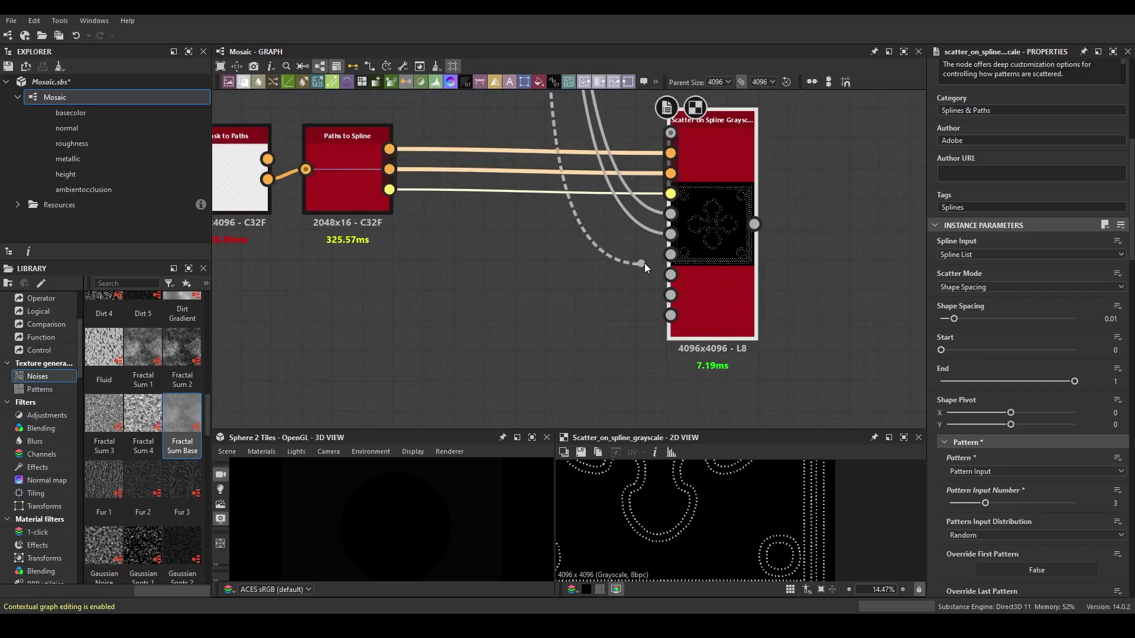
{"action": "scroll", "coordinate": [690, 502], "scroll_direction": "up", "scroll_amount": 2}
{"action": "scroll", "coordinate": [690, 501], "scroll_direction": "up", "scroll_amount": 3}
{"action": "scroll", "coordinate": [1001, 523], "scroll_direction": "down", "scroll_amount": 5}
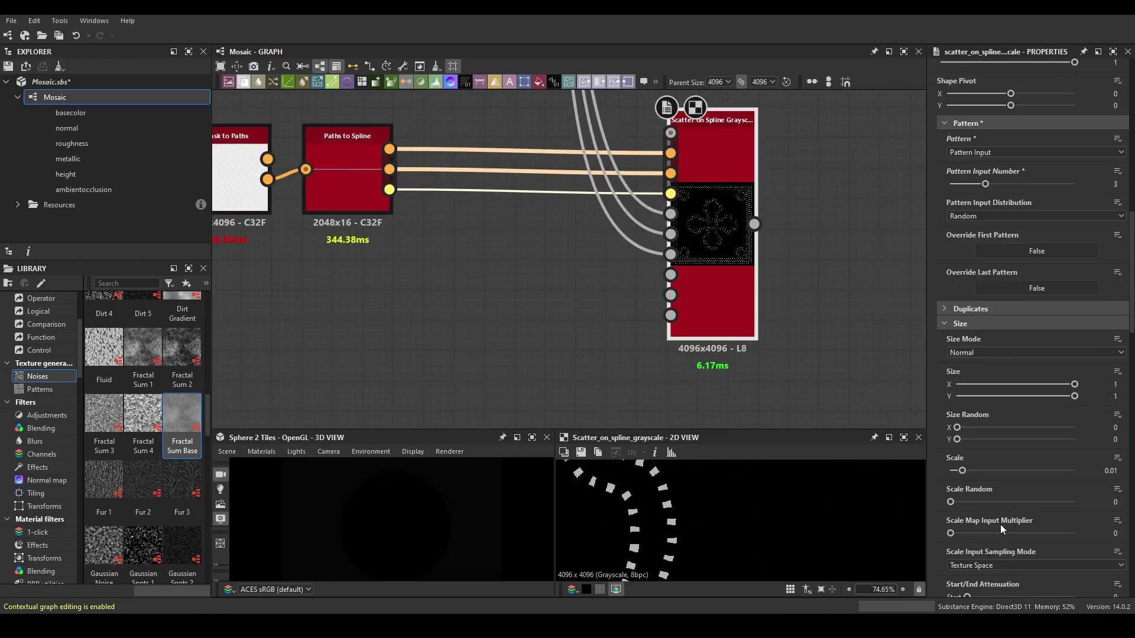
{"action": "left_click_drag", "start_coordinate": [973, 473], "coordinate": [982, 472]}
{"action": "scroll", "coordinate": [668, 559], "scroll_direction": "down", "scroll_amount": 3}
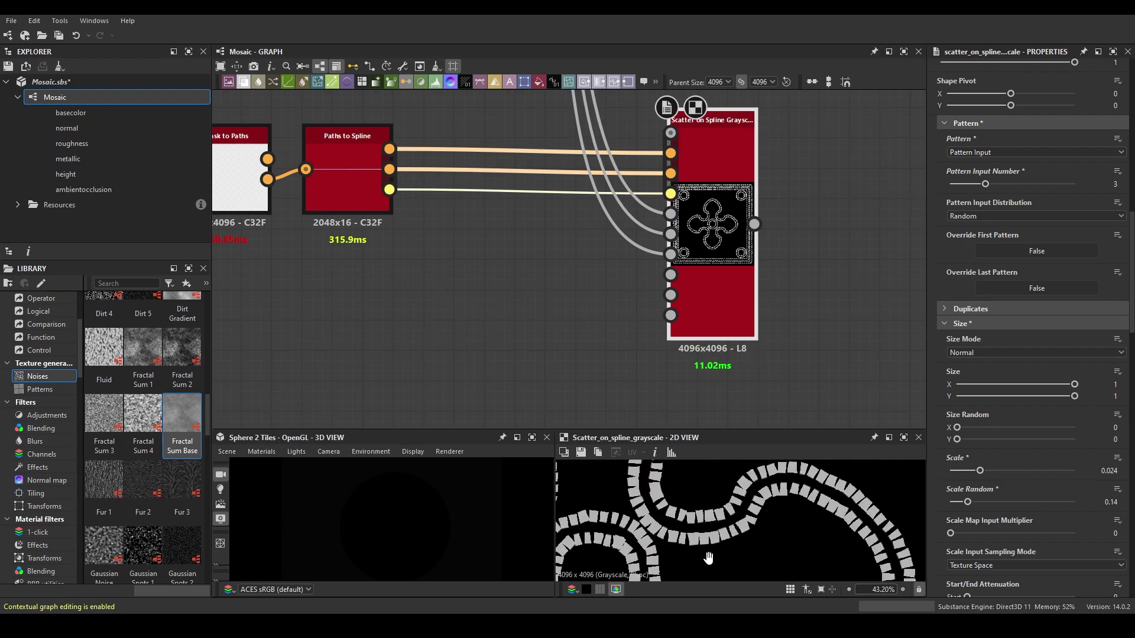
{"action": "scroll", "coordinate": [692, 520], "scroll_direction": "up", "scroll_amount": 1}
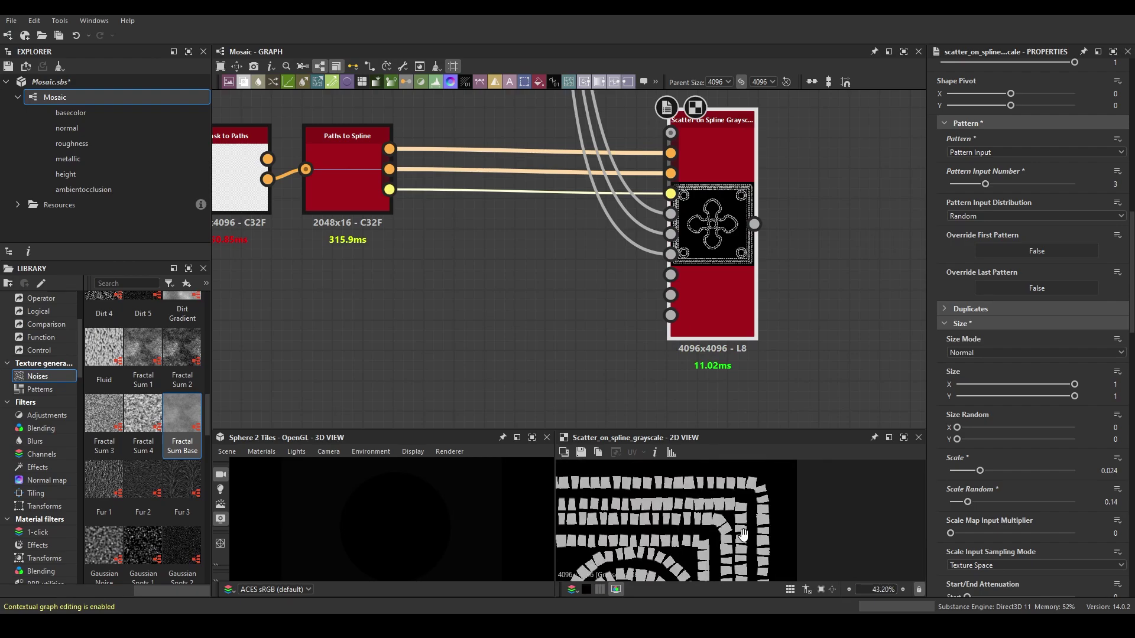
{"action": "scroll", "coordinate": [696, 514], "scroll_direction": "down", "scroll_amount": 4}
{"action": "scroll", "coordinate": [626, 271], "scroll_direction": "down", "scroll_amount": 4}
{"action": "scroll", "coordinate": [603, 325], "scroll_direction": "down", "scroll_amount": 2}
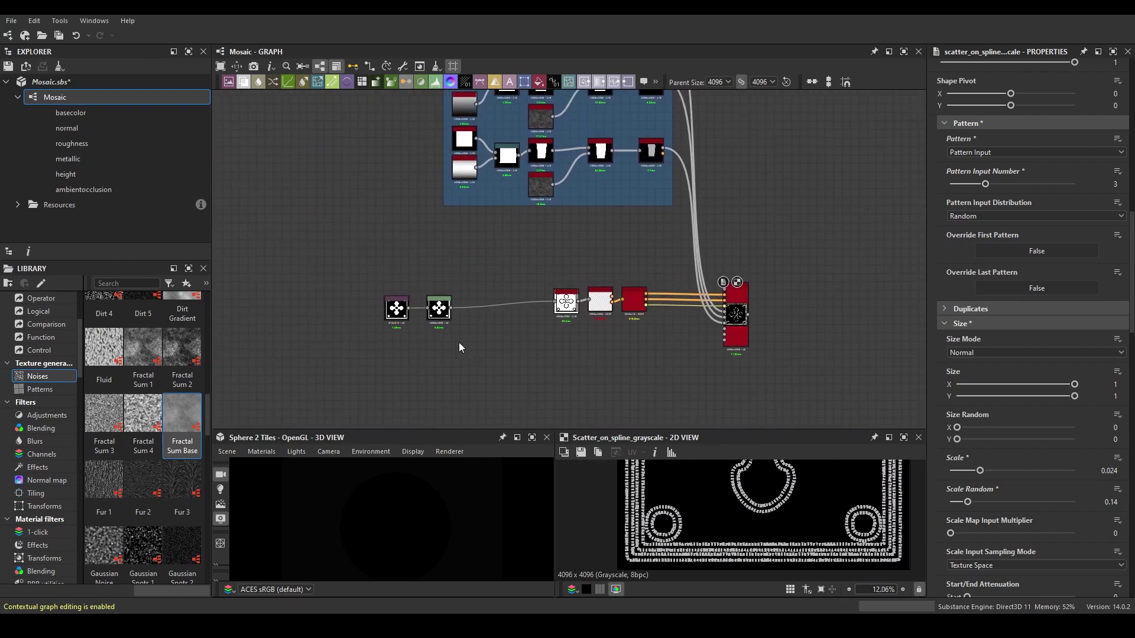
Add a Cells 4 noise node followed by a new Edge Detect node
{"action": "key", "text": "space"}
{"action": "type", "text": "cells 4"}
{"action": "key", "text": "Return"}
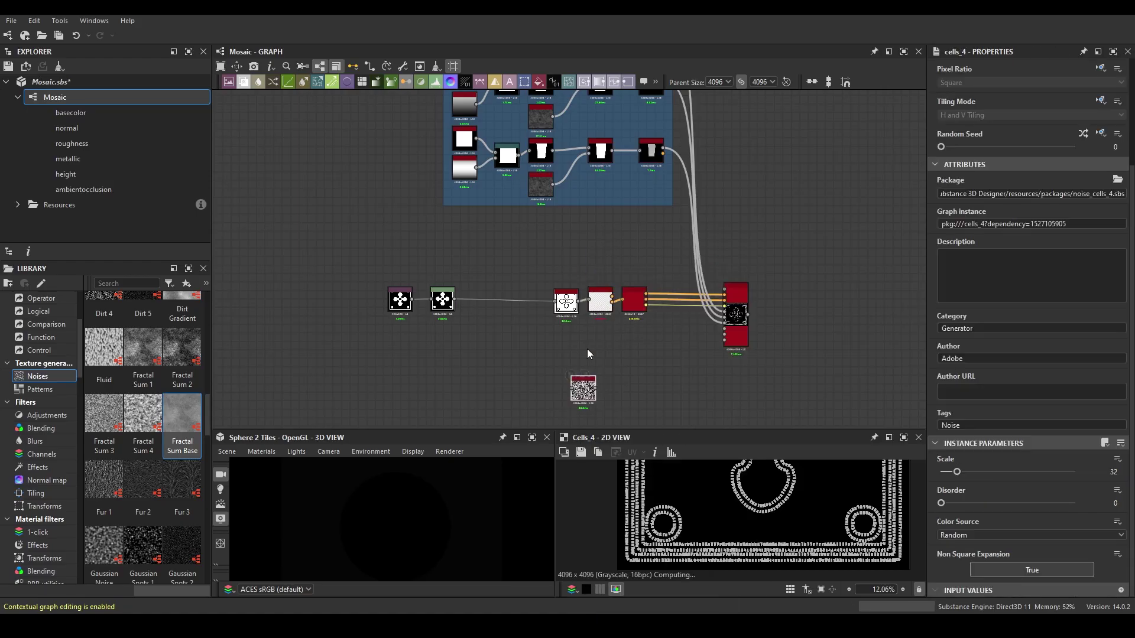
{"action": "scroll", "coordinate": [664, 426], "scroll_direction": "up", "scroll_amount": 3}
{"action": "scroll", "coordinate": [561, 343], "scroll_direction": "down", "scroll_amount": 2}
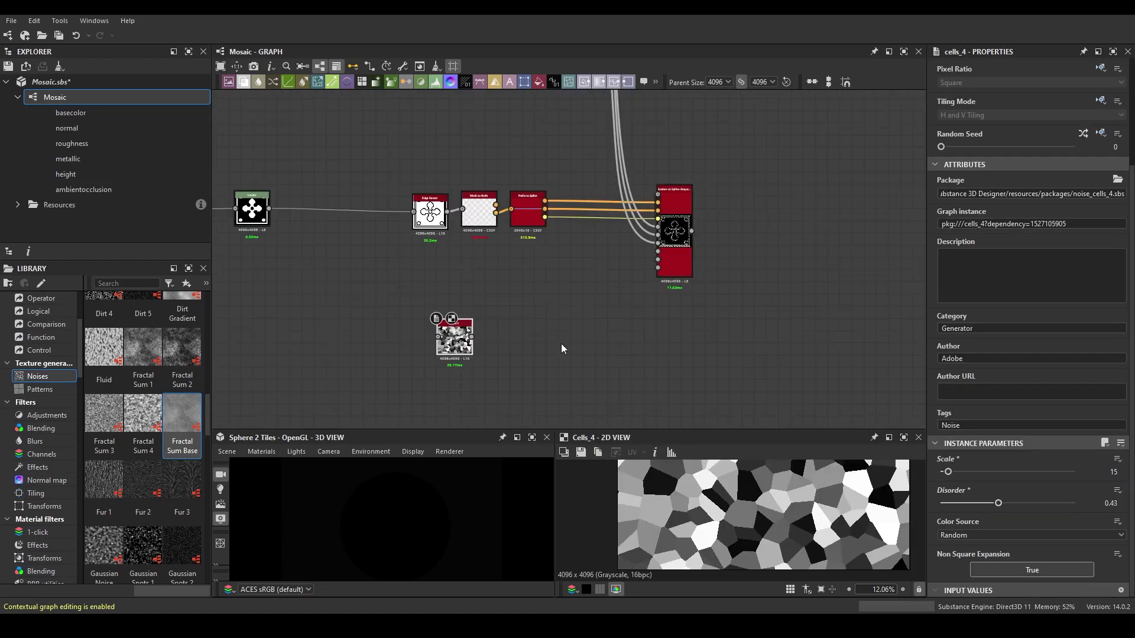
{"action": "left_click_drag", "start_coordinate": [554, 279], "coordinate": [590, 280]}
{"action": "type", "text": "edge"}
{"action": "left_click", "coordinate": [642, 263]}
Preview the scattered mosaic result and the new Edge Detect output
{"action": "scroll", "coordinate": [642, 263], "scroll_direction": "up", "scroll_amount": 2}
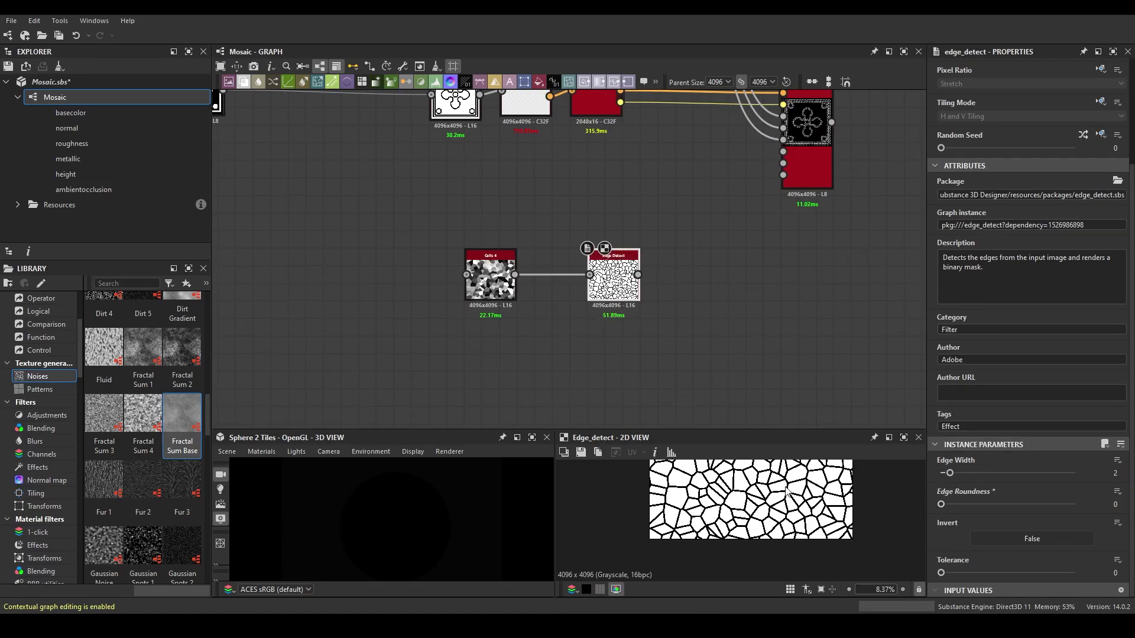
{"action": "scroll", "coordinate": [786, 490], "scroll_direction": "up", "scroll_amount": 2}
{"action": "scroll", "coordinate": [786, 490], "scroll_direction": "down", "scroll_amount": 1}
{"action": "scroll", "coordinate": [707, 324], "scroll_direction": "down", "scroll_amount": 2}
{"action": "scroll", "coordinate": [669, 326], "scroll_direction": "down", "scroll_amount": 1}
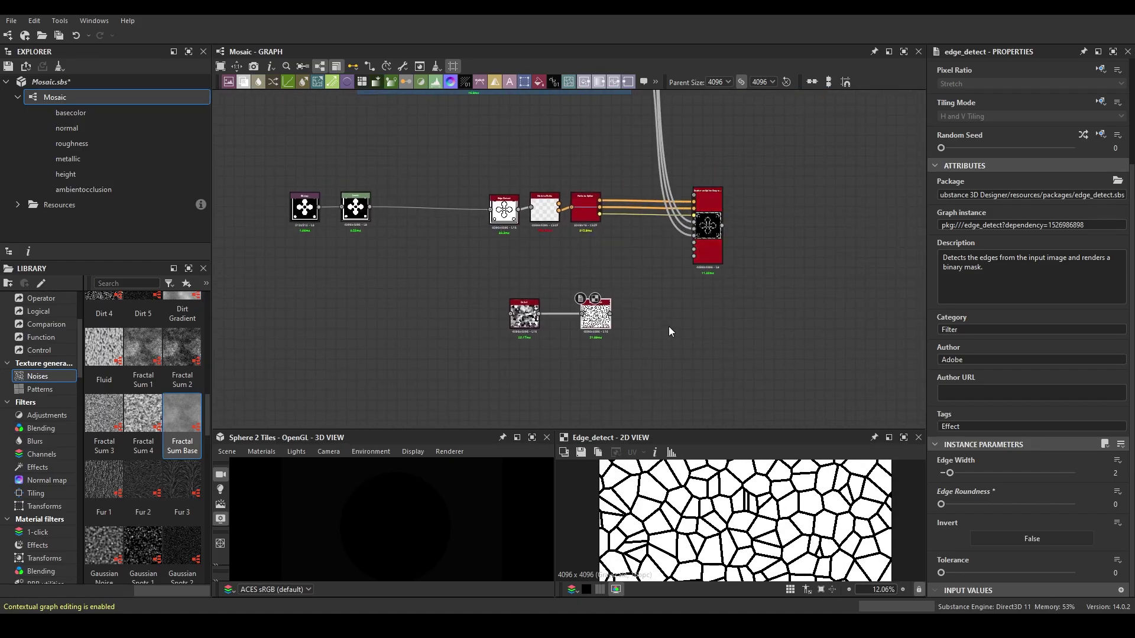
{"action": "double_click", "coordinate": [708, 230]}
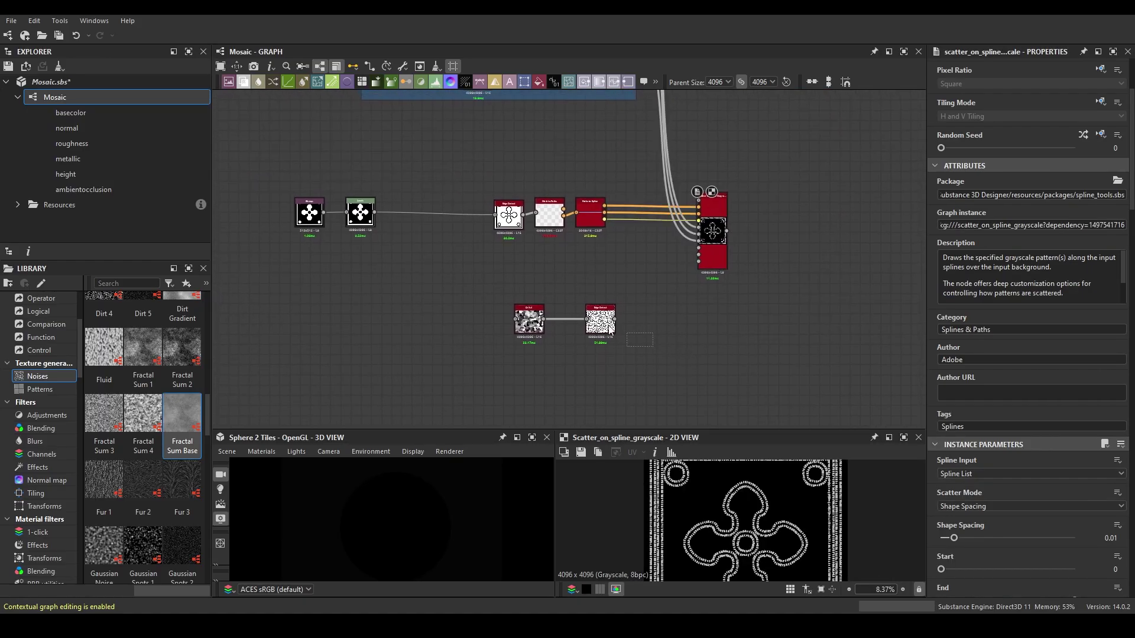
{"action": "double_click", "coordinate": [518, 225]}
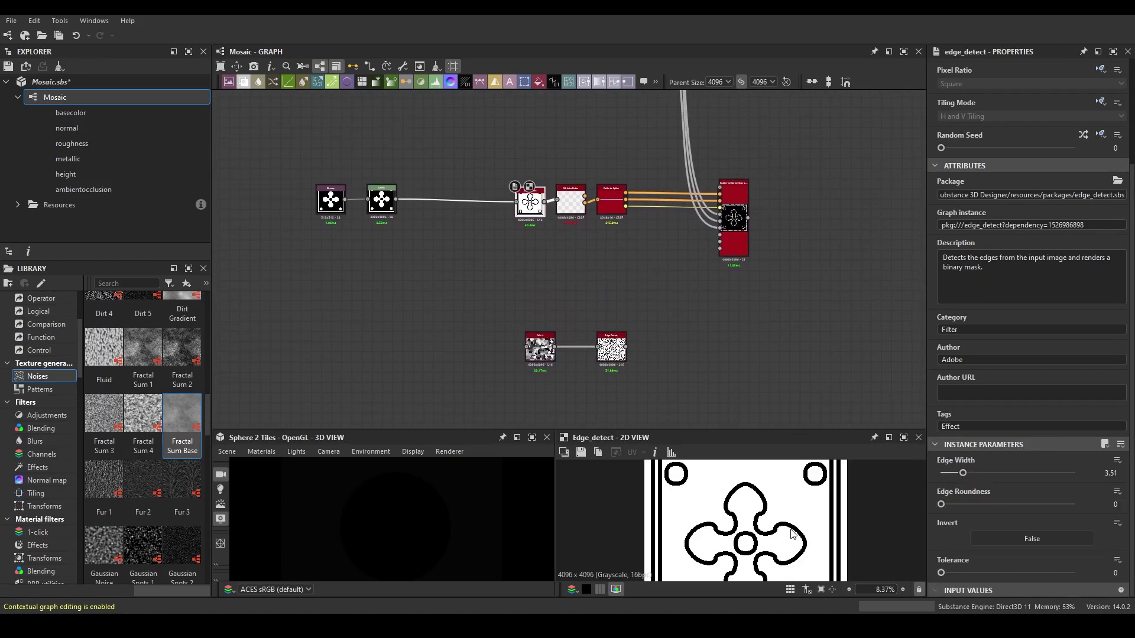
{"action": "middle_click_drag", "start_coordinate": [549, 233], "coordinate": [506, 213]}
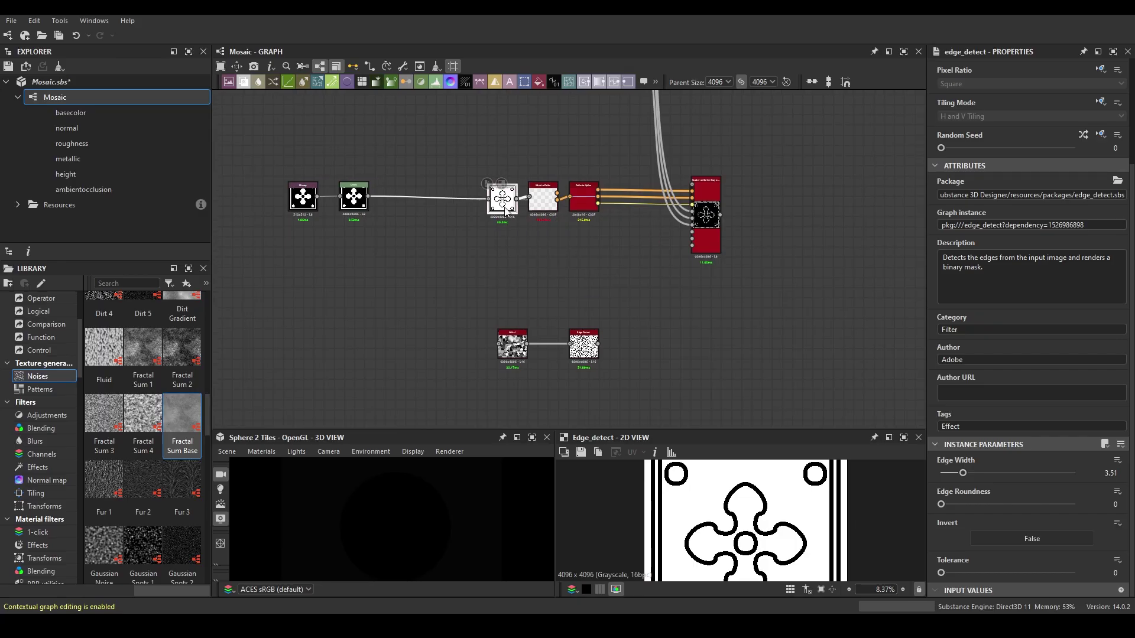
Add a Levels node inverted to white outlines, and set the second Edge Detect's Edge Width to 4.5
{"action": "key", "text": "l"}
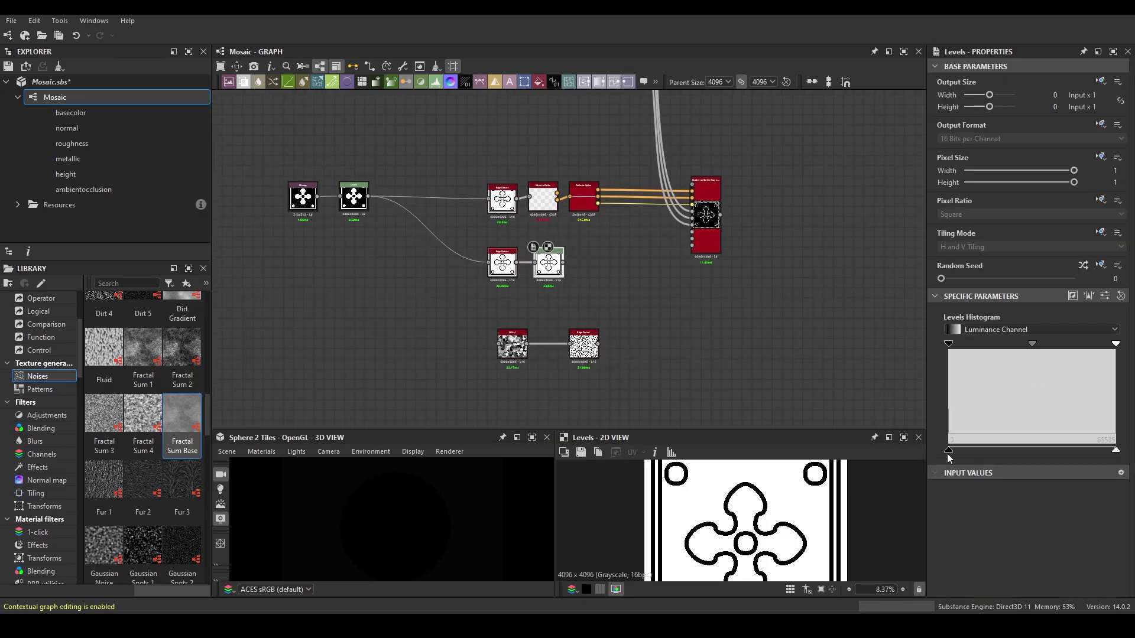
{"action": "left_click_drag", "start_coordinate": [1119, 455], "coordinate": [948, 450]}
{"action": "left_click", "coordinate": [502, 262]}
{"action": "left_click_drag", "start_coordinate": [956, 497], "coordinate": [973, 502]}
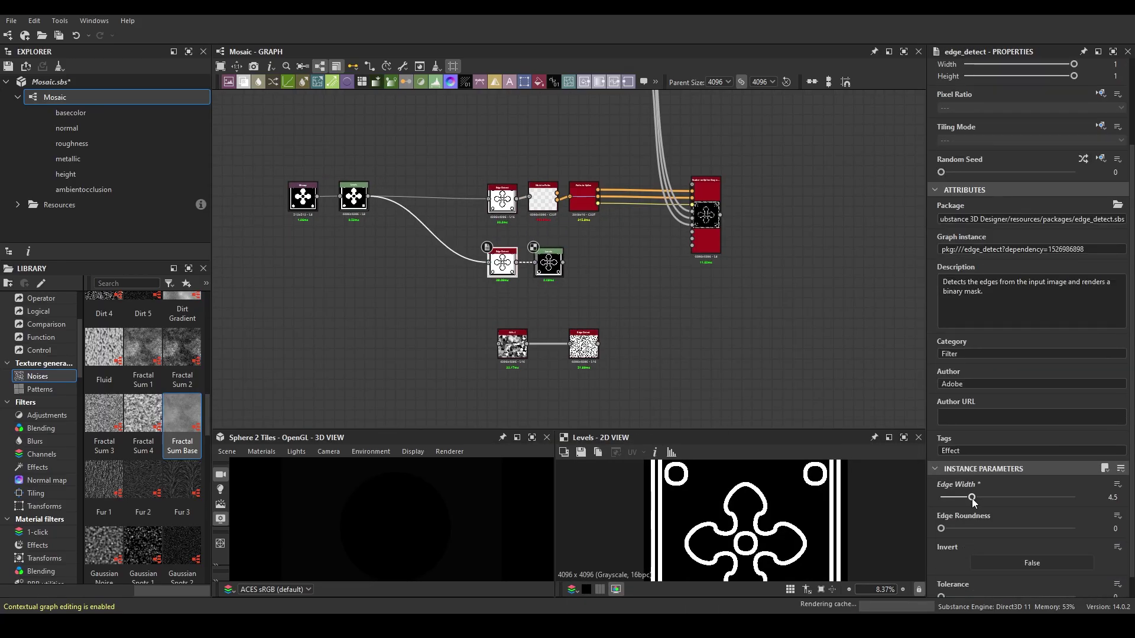
Preview the Scatter on Spline tiles and cell edge pattern, then add an empty Blend node
{"action": "middle_click_drag", "start_coordinate": [714, 209], "coordinate": [693, 216]}
{"action": "double_click", "coordinate": [693, 216]}
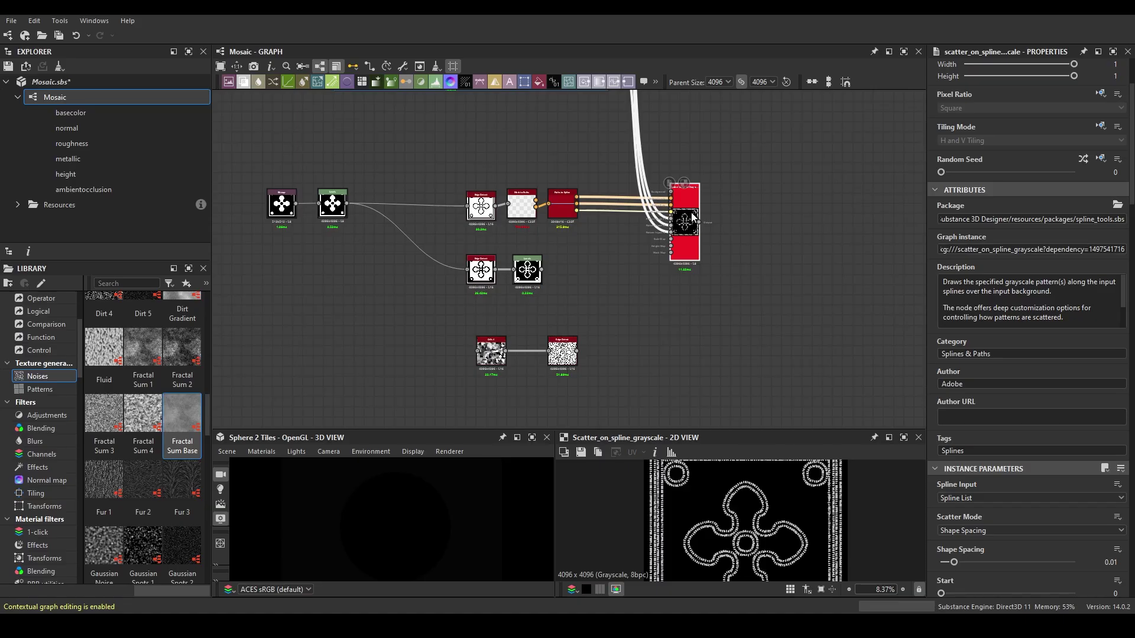
{"action": "left_click", "coordinate": [562, 351]}
{"action": "key", "text": "b"}
{"action": "scroll", "coordinate": [520, 305], "scroll_direction": "up", "scroll_amount": 2}
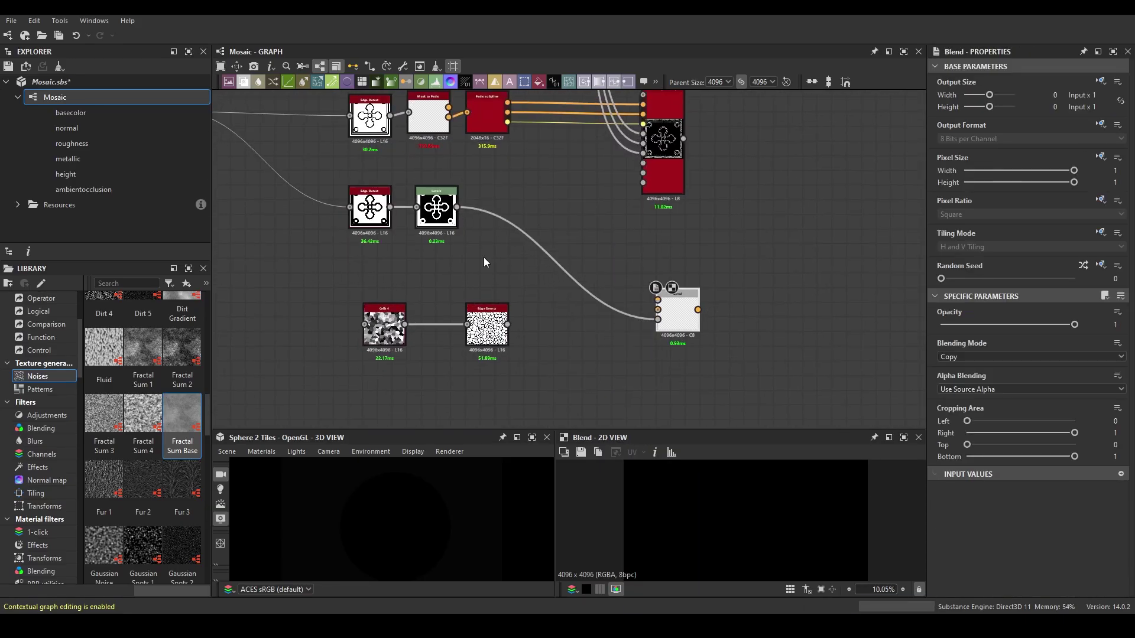
Add a Slope Blur Grayscale after the Blend, with a Fractal Sum Base noise as slope input
{"action": "double_click", "coordinate": [436, 208]}
{"action": "double_click", "coordinate": [677, 315]}
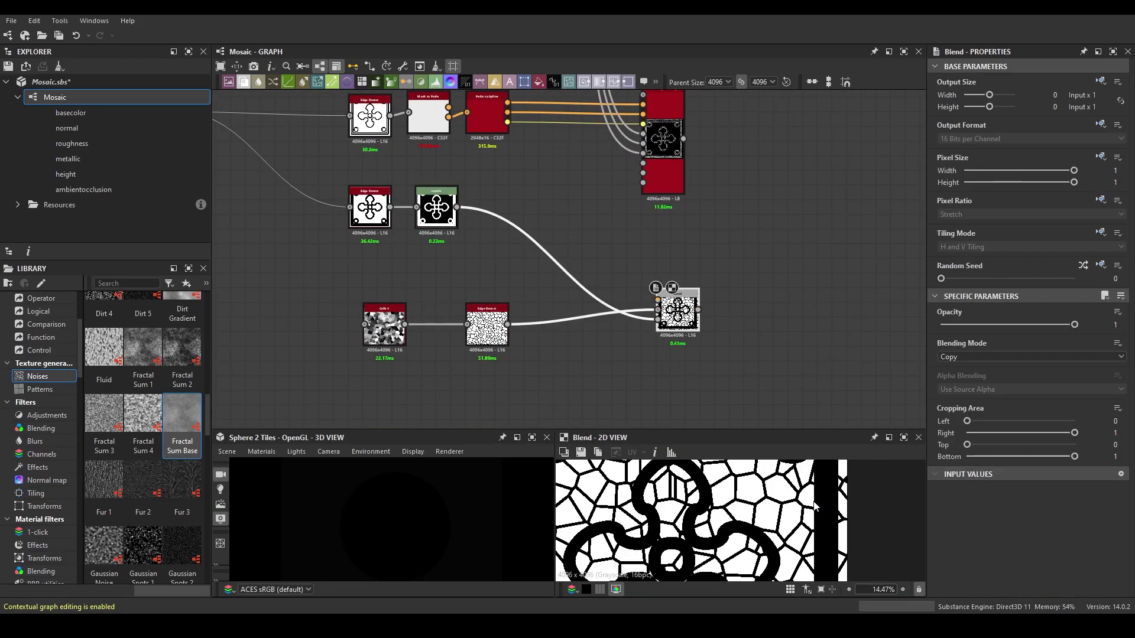
{"action": "left_click_drag", "start_coordinate": [653, 322], "coordinate": [537, 335]}
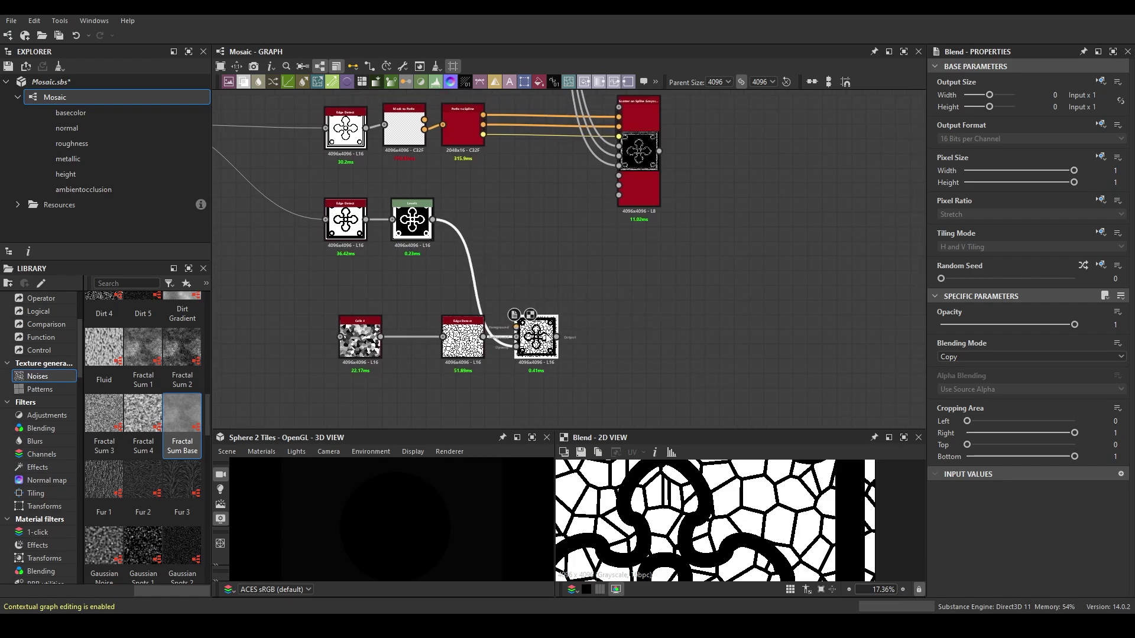
{"action": "key", "text": "space"}
{"action": "type", "text": "slope"}
{"action": "left_click", "coordinate": [664, 284]}
{"action": "left_click_drag", "start_coordinate": [182, 425], "coordinate": [550, 399]}
{"action": "left_click_drag", "start_coordinate": [556, 337], "coordinate": [604, 333]}
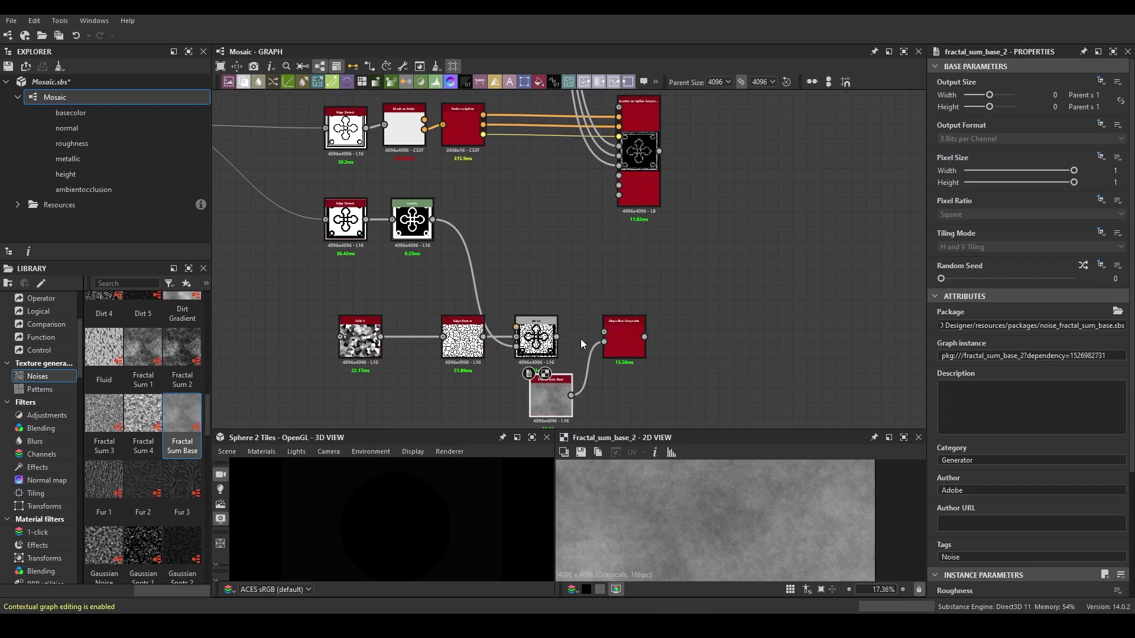
{"action": "left_click_drag", "start_coordinate": [571, 396], "coordinate": [604, 342]}
{"action": "scroll", "coordinate": [1029, 355], "scroll_direction": "down", "scroll_amount": 3}
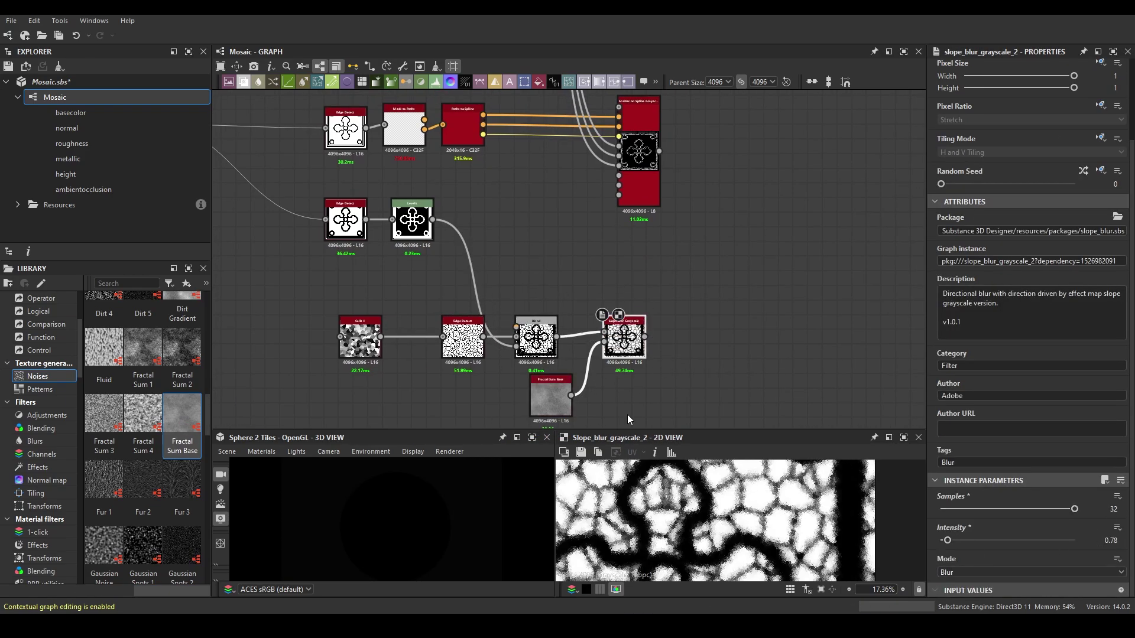
Lower the slope blur intensity; give the noise Max Level 7, lower opacity and slightly higher roughness
{"action": "left_click_drag", "start_coordinate": [947, 540], "coordinate": [945, 540]}
{"action": "left_click", "coordinate": [551, 394]}
{"action": "left_click_drag", "start_coordinate": [1027, 536], "coordinate": [1015, 535]}
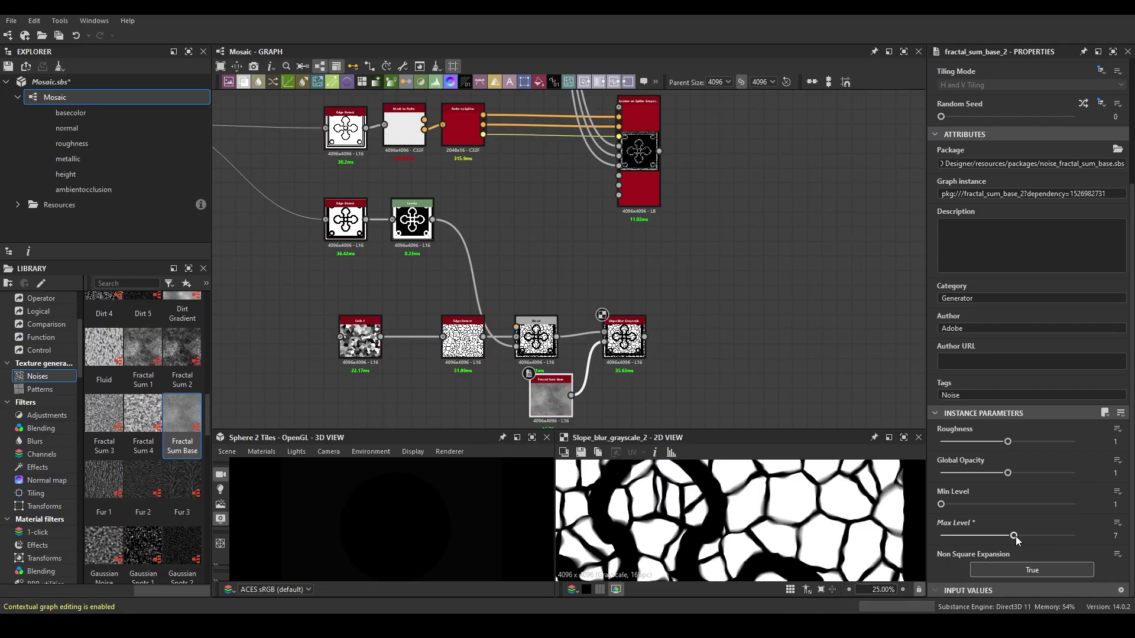
{"action": "left_click", "coordinate": [966, 473]}
{"action": "left_click", "coordinate": [1012, 441]}
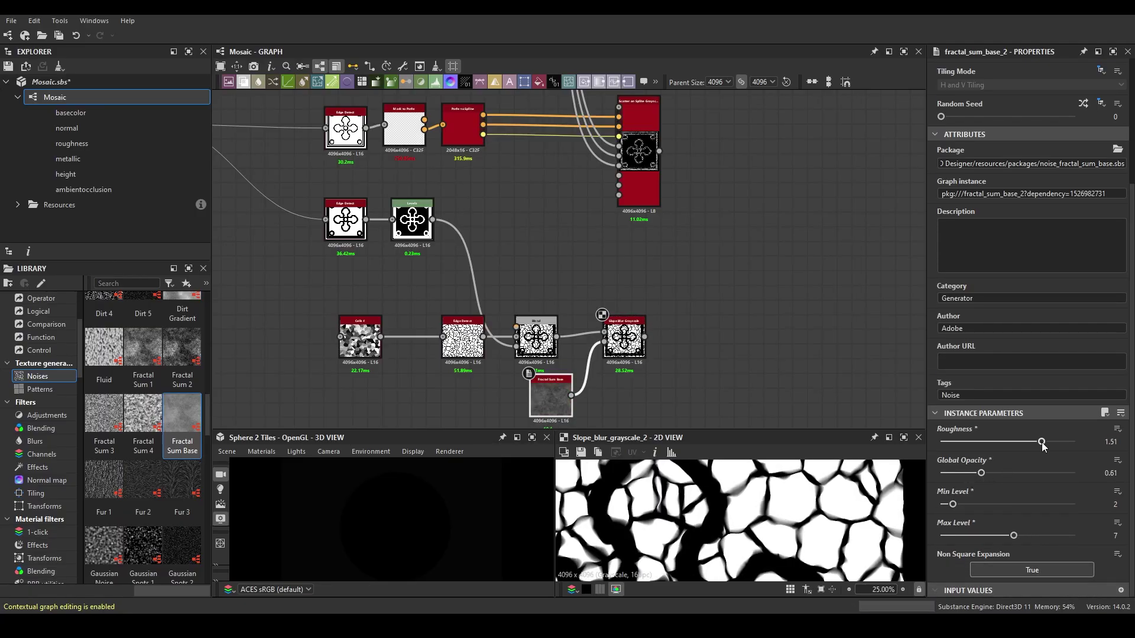
Add a new Blend node after the Slope Blur
{"action": "scroll", "coordinate": [792, 527], "scroll_direction": "up", "scroll_amount": 3}
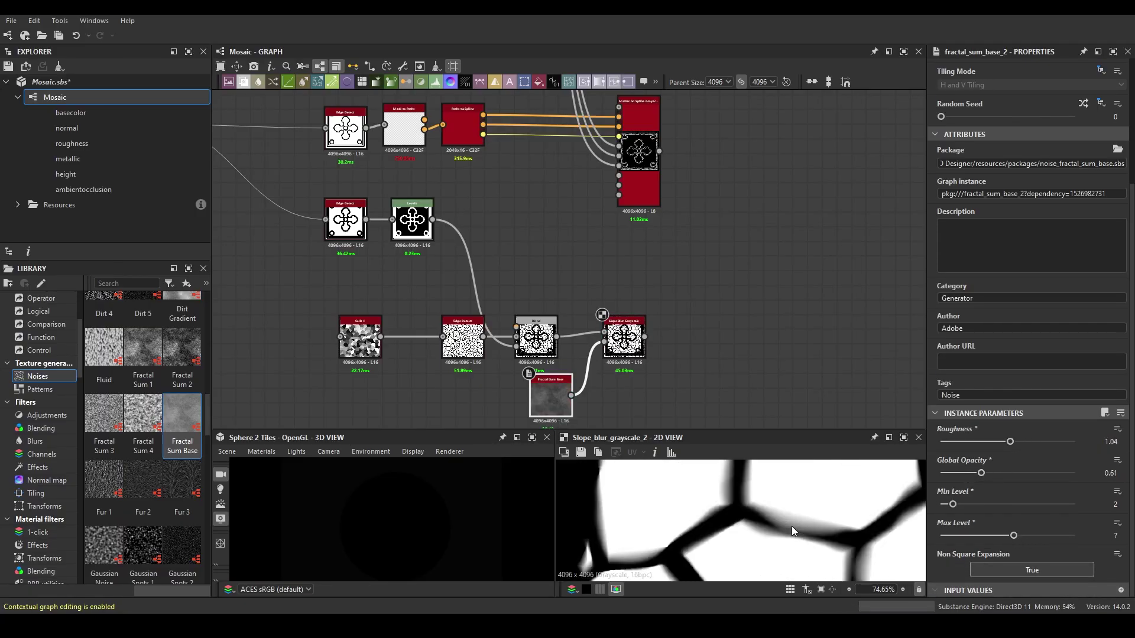
{"action": "scroll", "coordinate": [789, 532], "scroll_direction": "down", "scroll_amount": 5}
{"action": "scroll", "coordinate": [783, 538], "scroll_direction": "down", "scroll_amount": 3}
{"action": "middle_click_drag", "start_coordinate": [727, 300], "coordinate": [683, 277]}
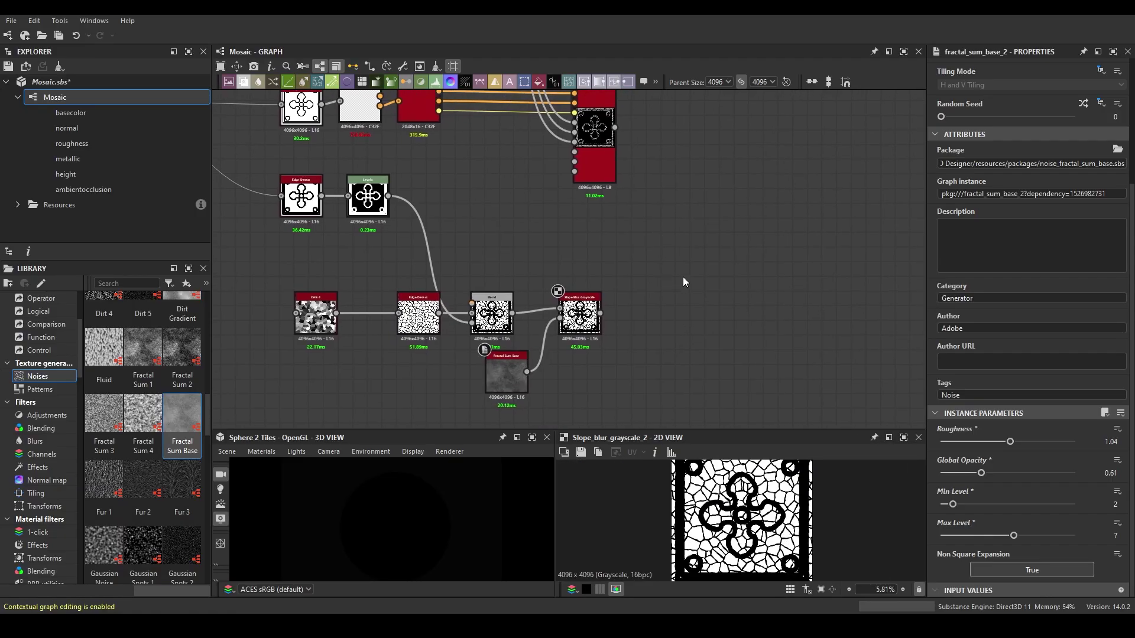
{"action": "key", "text": "ctrl+v"}
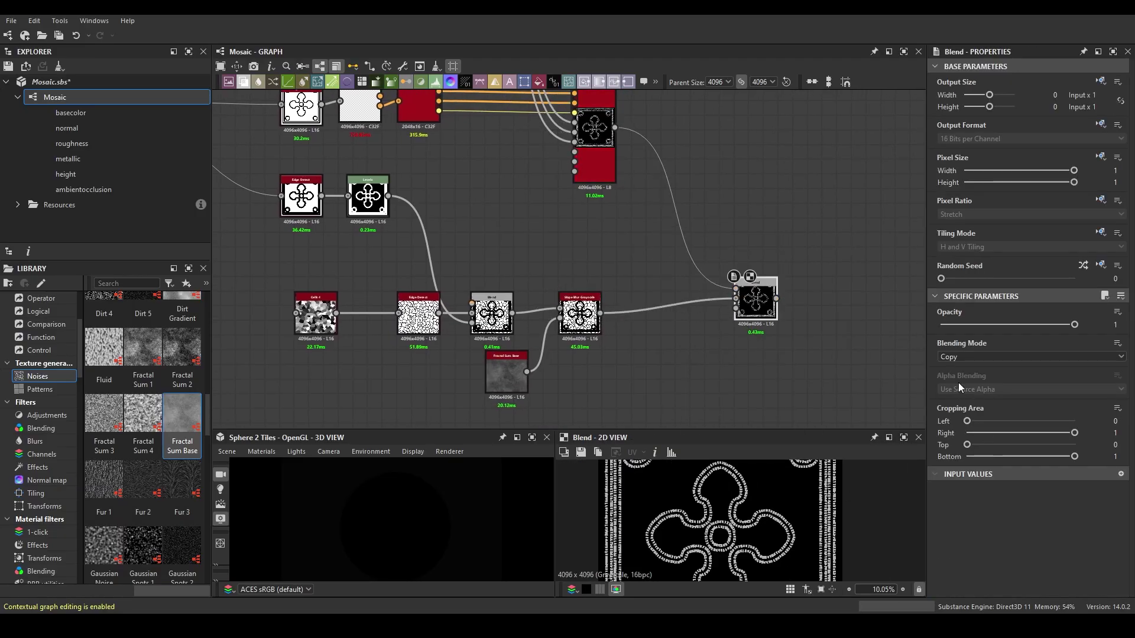
Set the Blend mode to Add (Linear Dodge) and insert a Levels node on the scatter link
{"action": "left_click", "coordinate": [959, 357]}
{"action": "left_click", "coordinate": [959, 370]}
{"action": "scroll", "coordinate": [739, 520], "scroll_direction": "up", "scroll_amount": 5}
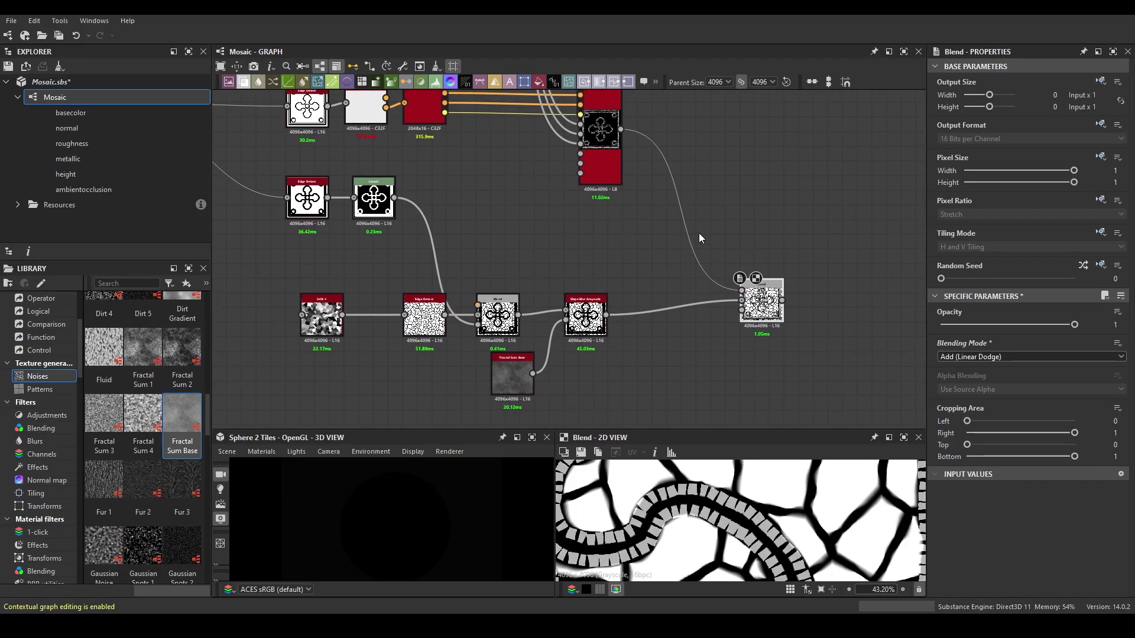
{"action": "key", "text": "ctrl+l"}
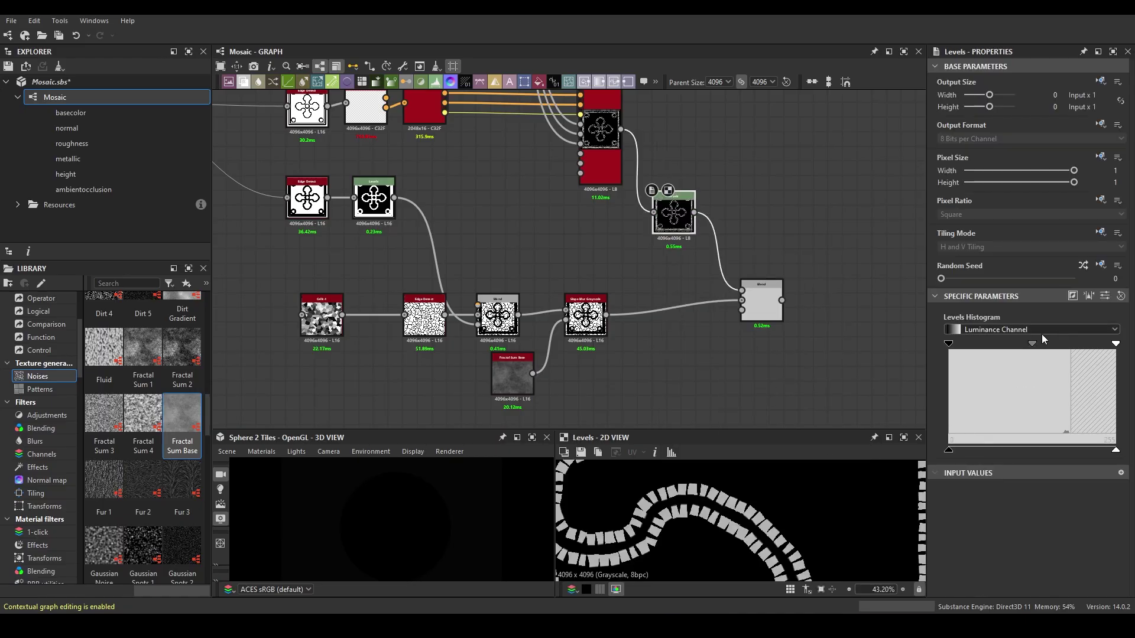
{"action": "double_click", "coordinate": [761, 306]}
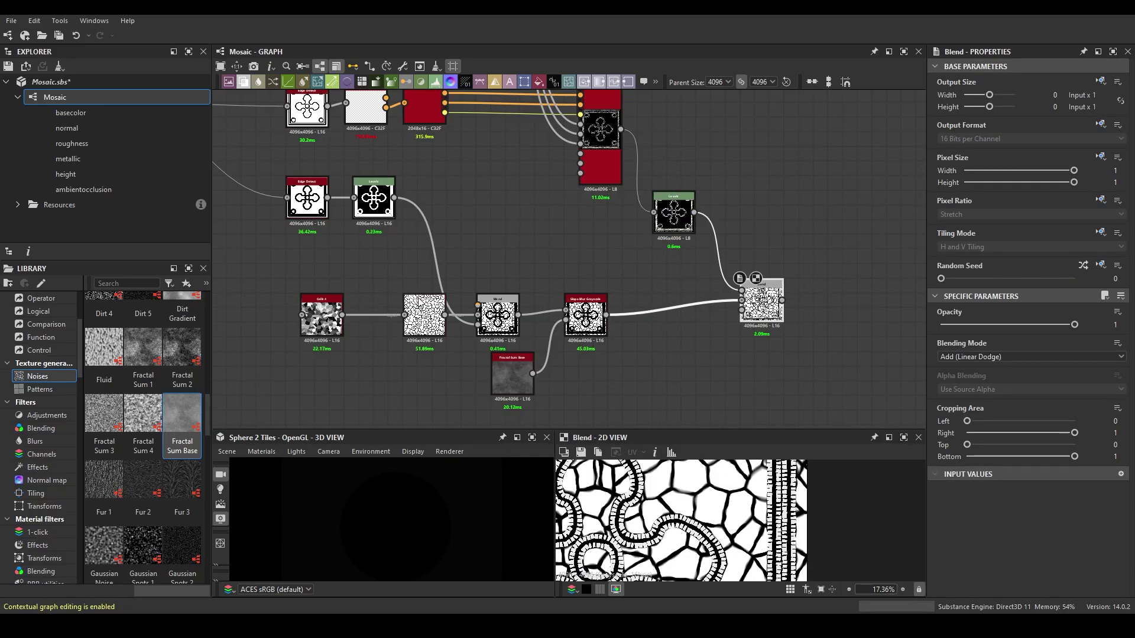
{"action": "middle_click_drag", "start_coordinate": [322, 232], "coordinate": [355, 238]}
Widen the lower Edge Detect's Edge Width to 6.29
{"action": "double_click", "coordinate": [340, 207]}
{"action": "scroll", "coordinate": [1002, 462], "scroll_direction": "down", "scroll_amount": 3}
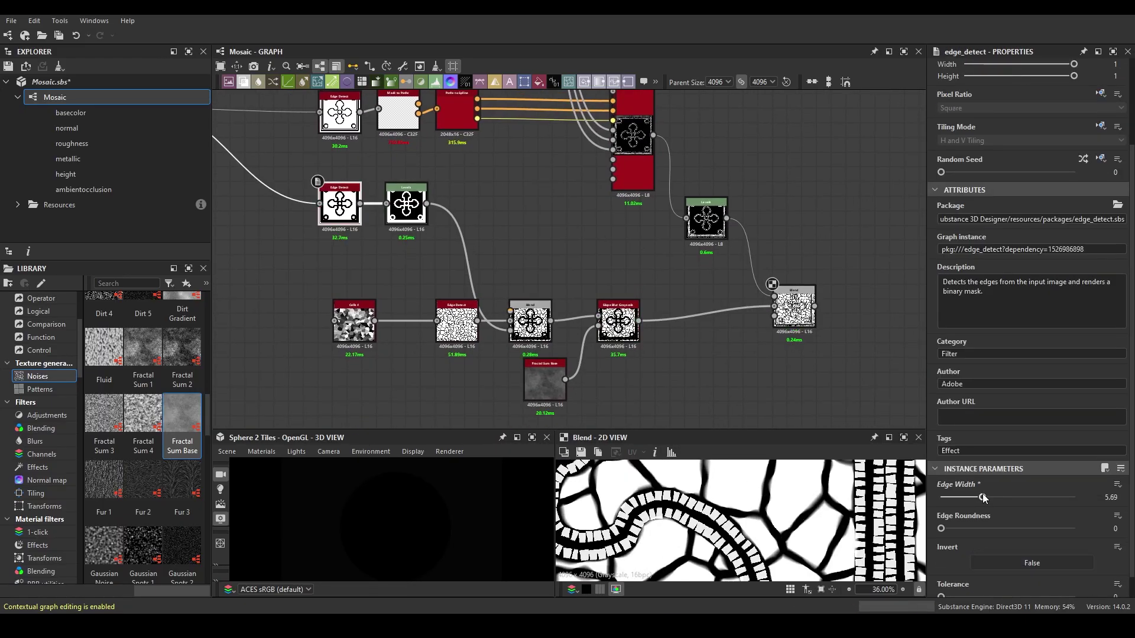
{"action": "scroll", "coordinate": [720, 524], "scroll_direction": "down", "scroll_amount": 5}
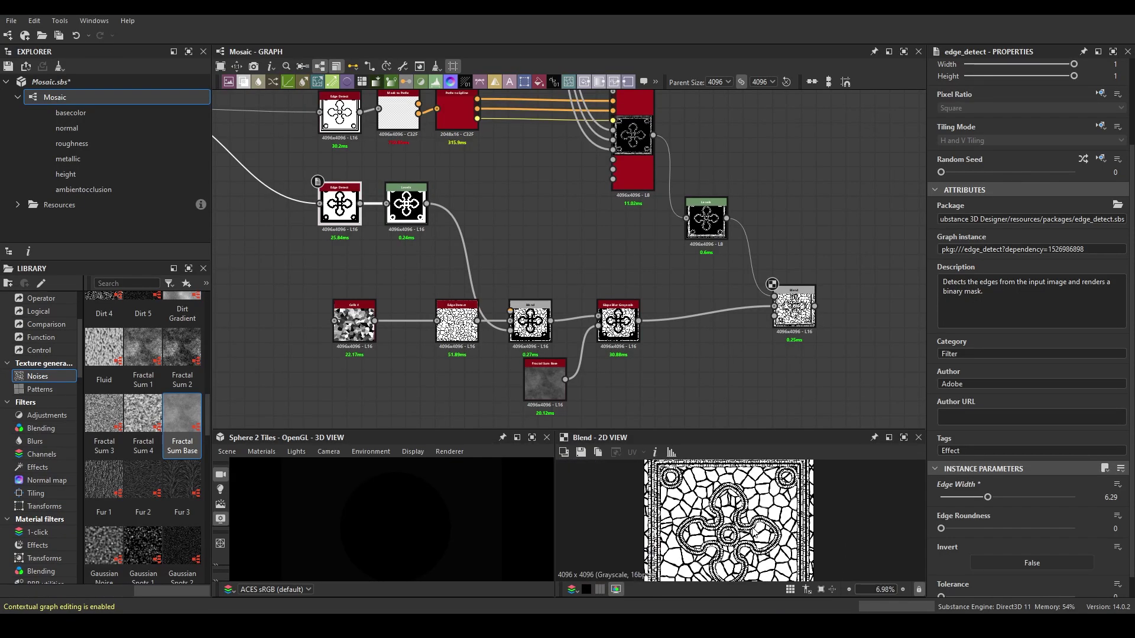
{"action": "scroll", "coordinate": [753, 534], "scroll_direction": "up", "scroll_amount": 1}
{"action": "scroll", "coordinate": [768, 526], "scroll_direction": "up", "scroll_amount": 1}
{"action": "scroll", "coordinate": [798, 514], "scroll_direction": "up", "scroll_amount": 1}
{"action": "scroll", "coordinate": [829, 501], "scroll_direction": "up", "scroll_amount": 1}
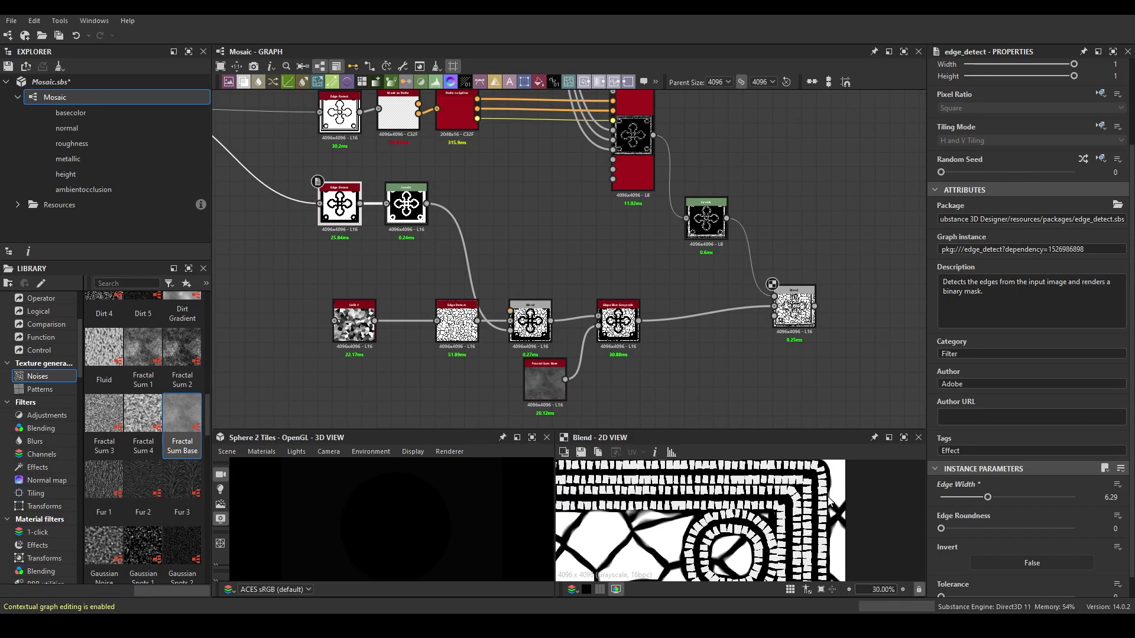
Narrow the top motif Edge Detect's Edge Width to 2.59
{"action": "left_click", "coordinate": [342, 124]}
{"action": "middle_click_drag", "start_coordinate": [342, 124], "coordinate": [409, 232]}
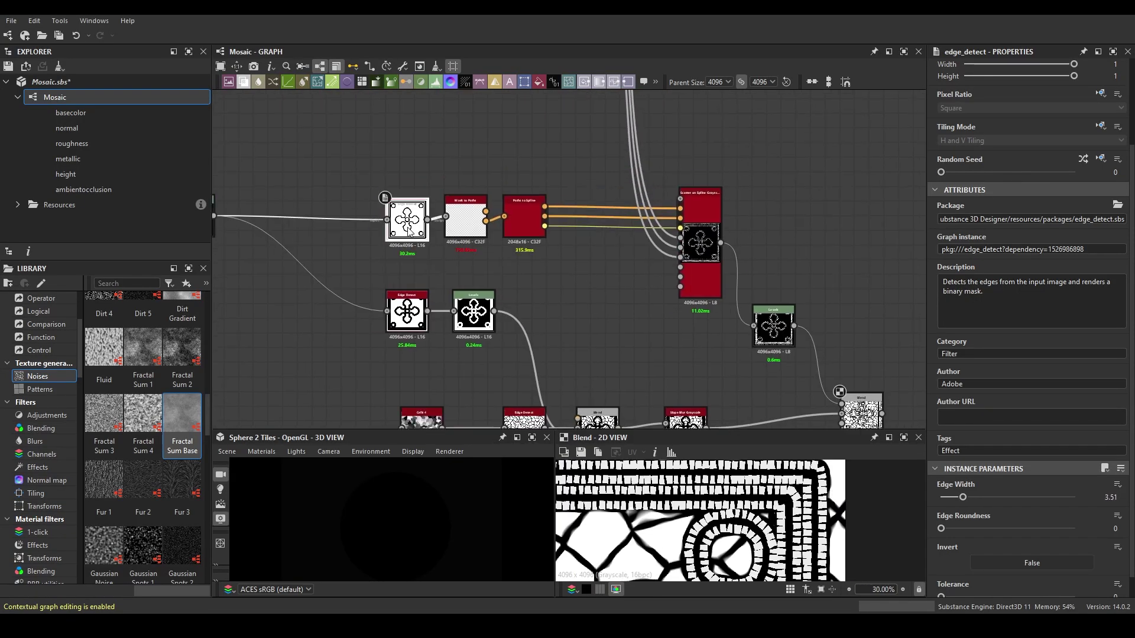
{"action": "double_click", "coordinate": [699, 245]}
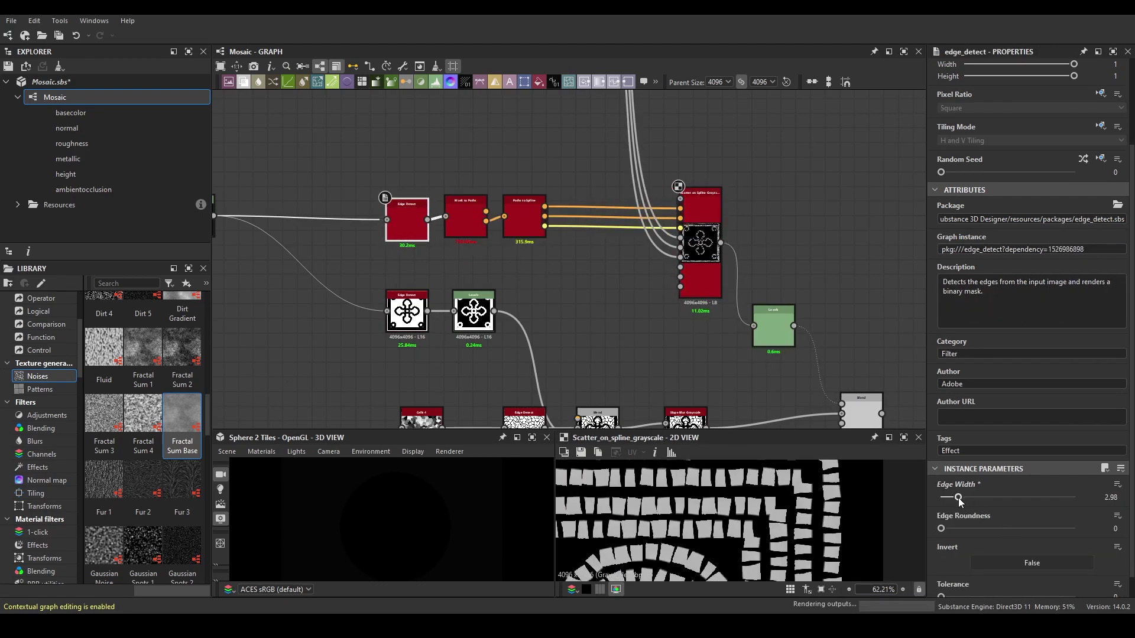
{"action": "scroll", "coordinate": [704, 533], "scroll_direction": "down", "scroll_amount": 1}
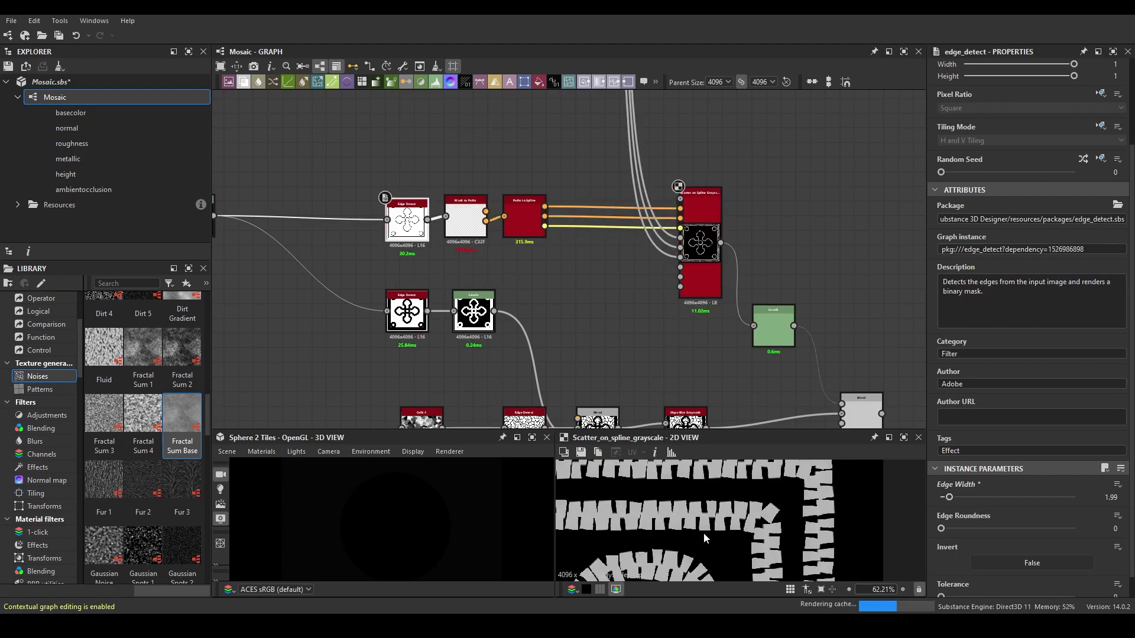
{"action": "scroll", "coordinate": [748, 532], "scroll_direction": "down", "scroll_amount": 1}
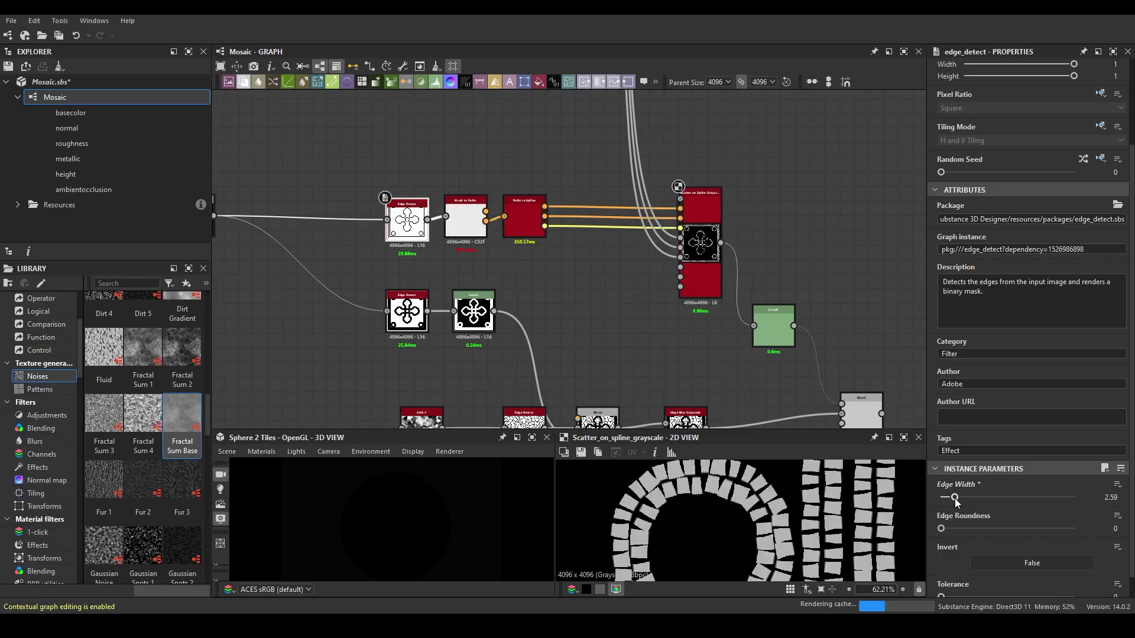
{"action": "scroll", "coordinate": [709, 520], "scroll_direction": "down", "scroll_amount": 3}
{"action": "middle_click_drag", "start_coordinate": [397, 256], "coordinate": [506, 260]}
{"action": "scroll", "coordinate": [799, 512], "scroll_direction": "down", "scroll_amount": 2}
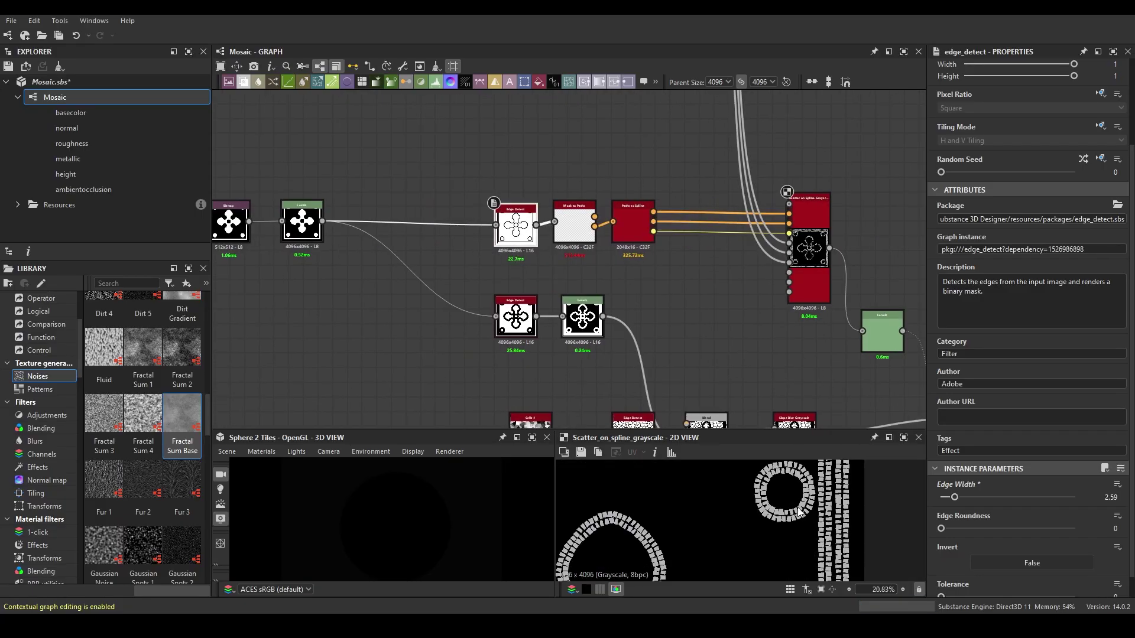
Preview the Add-mode Blend result and bring the framed node group into view
{"action": "middle_click_drag", "start_coordinate": [809, 357], "coordinate": [613, 253]}
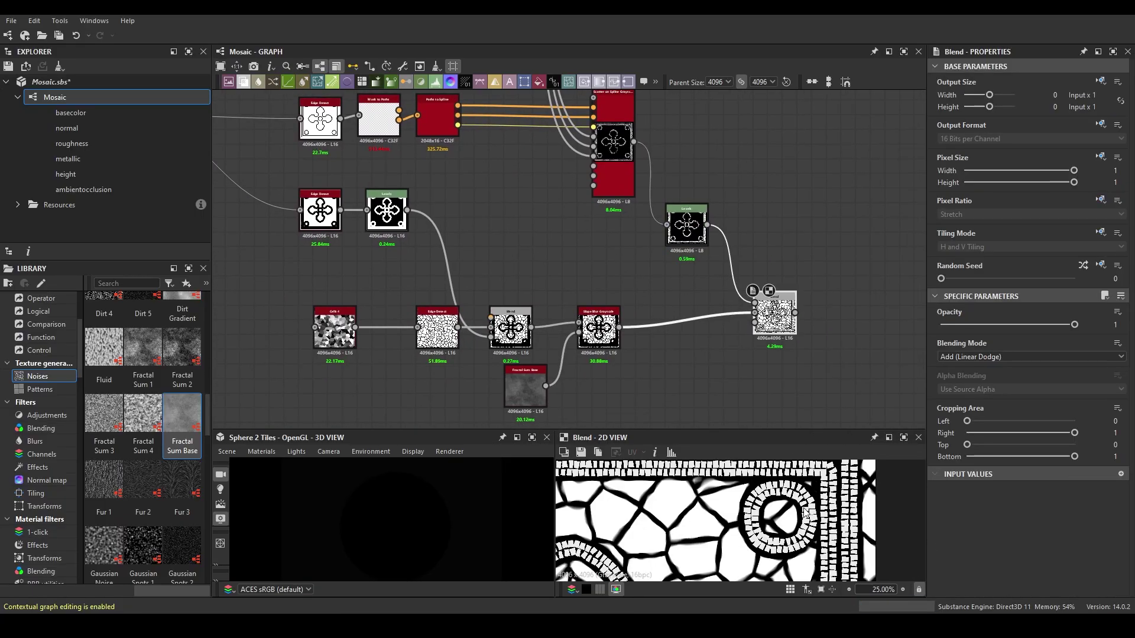
{"action": "double_click", "coordinate": [774, 314]}
{"action": "scroll", "coordinate": [798, 547], "scroll_direction": "down", "scroll_amount": 6}
{"action": "scroll", "coordinate": [750, 542], "scroll_direction": "down", "scroll_amount": 4}
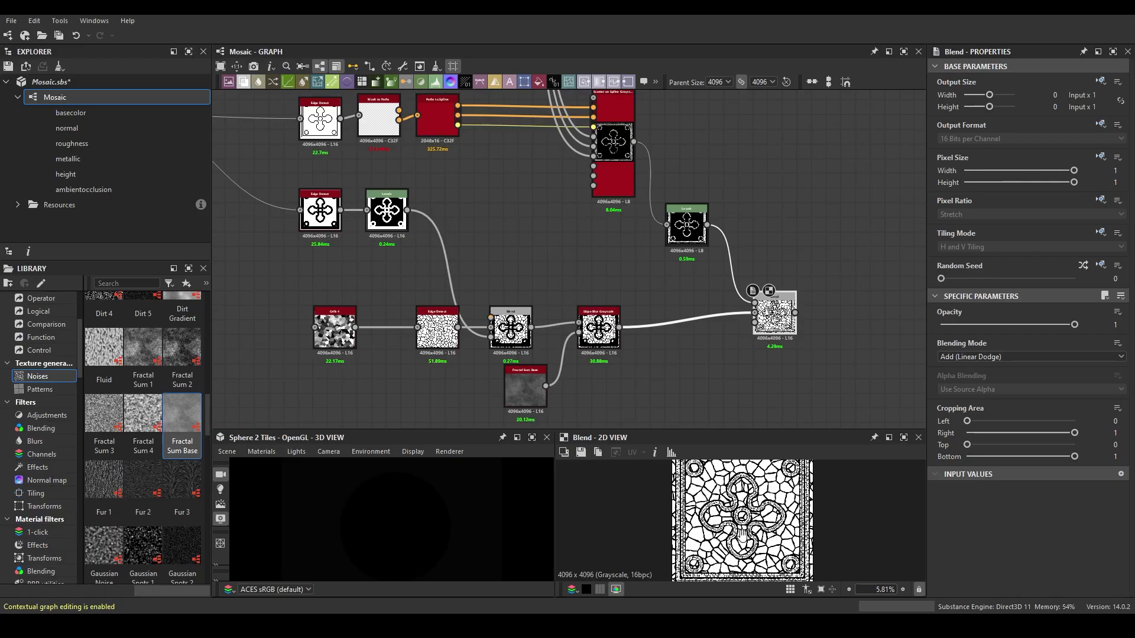
{"action": "scroll", "coordinate": [785, 355], "scroll_direction": "down", "scroll_amount": 2}
{"action": "scroll", "coordinate": [737, 351], "scroll_direction": "down", "scroll_amount": 2}
{"action": "mouse_move", "coordinate": [703, 324]}
{"action": "middle_mouse_down"}
{"action": "mouse_move", "coordinate": [634, 284]}
{"action": "mouse_move", "coordinate": [633, 186]}
{"action": "middle_mouse_up"}
{"action": "scroll", "coordinate": [654, 267], "scroll_direction": "up", "scroll_amount": 1}
{"action": "scroll", "coordinate": [654, 267], "scroll_direction": "up", "scroll_amount": 3}
Move the scatter Levels node beside Scatter on Spline
{"action": "double_click", "coordinate": [598, 325]}
{"action": "scroll", "coordinate": [731, 514], "scroll_direction": "up", "scroll_amount": 7}
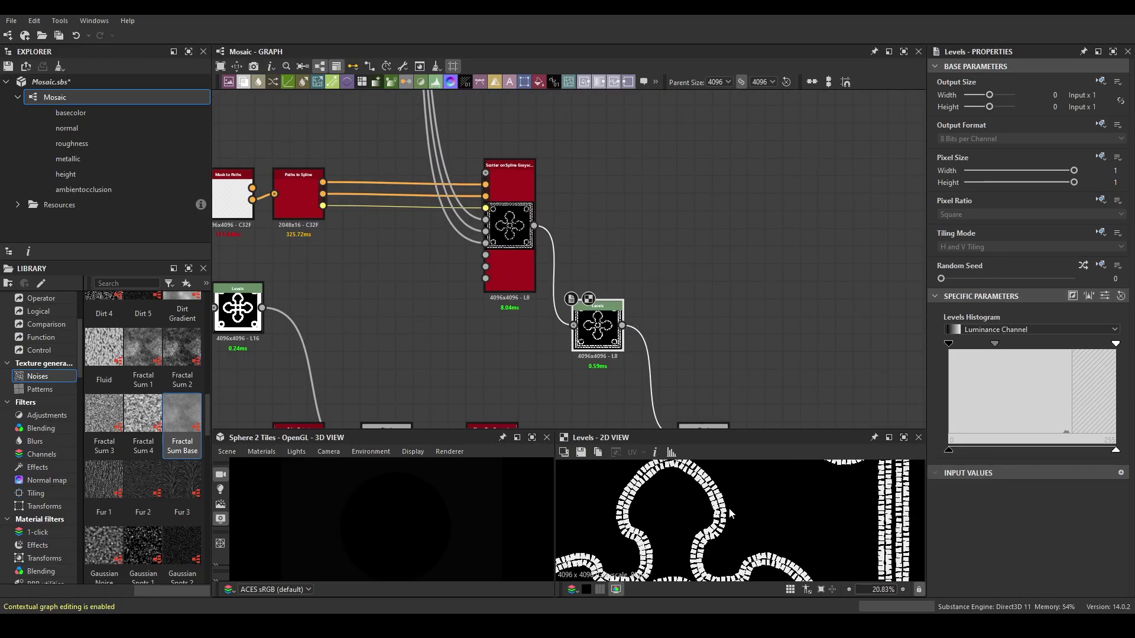
{"action": "scroll", "coordinate": [731, 513], "scroll_direction": "up", "scroll_amount": 2}
{"action": "left_click_drag", "start_coordinate": [591, 328], "coordinate": [561, 219]}
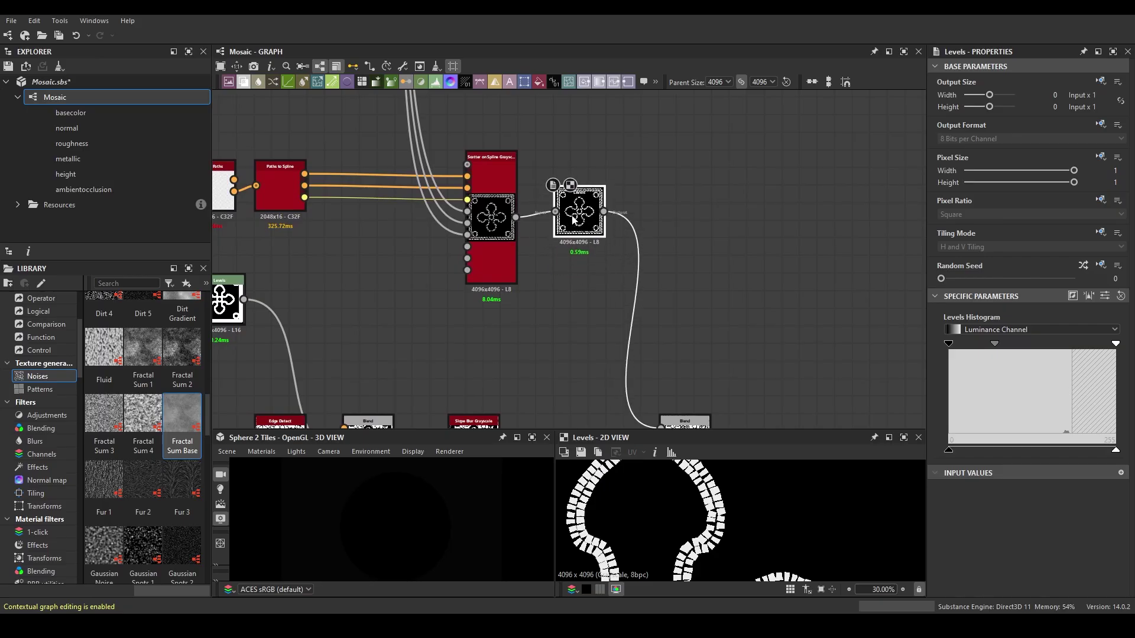
{"action": "middle_click_drag", "start_coordinate": [574, 219], "coordinate": [526, 276]}
Chain a Flood Fill and then a Flood Fill to Grayscale after the Levels
{"action": "left_click_drag", "start_coordinate": [557, 269], "coordinate": [605, 232]}
{"action": "type", "text": "flo"}
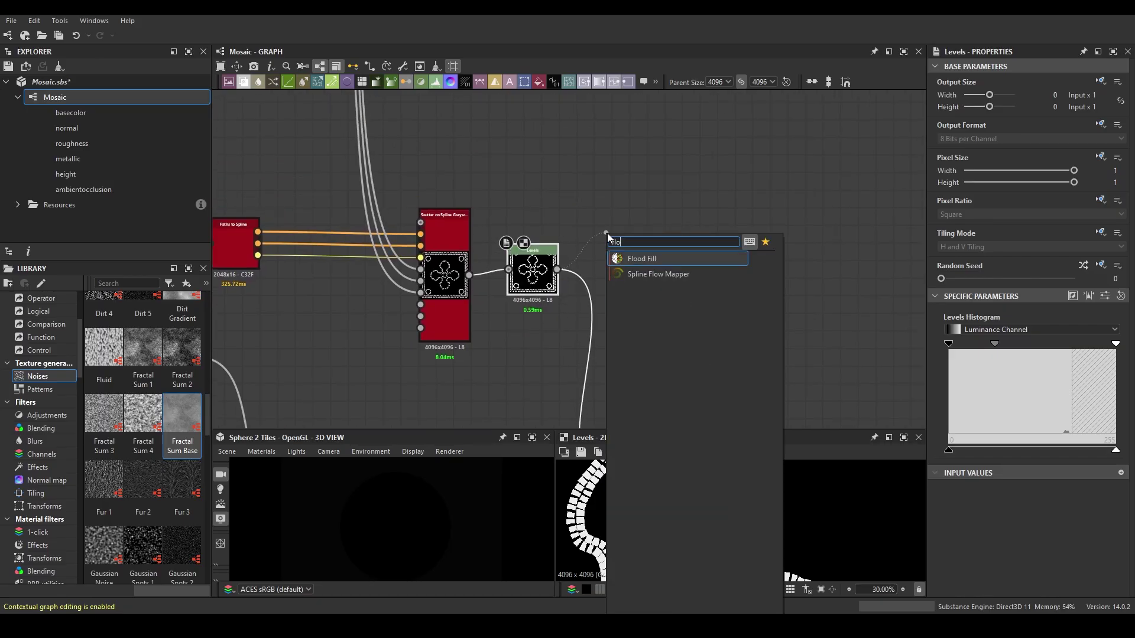
{"action": "key", "text": "Return"}
{"action": "left_click_drag", "start_coordinate": [662, 261], "coordinate": [712, 246]}
{"action": "type", "text": "floo"}
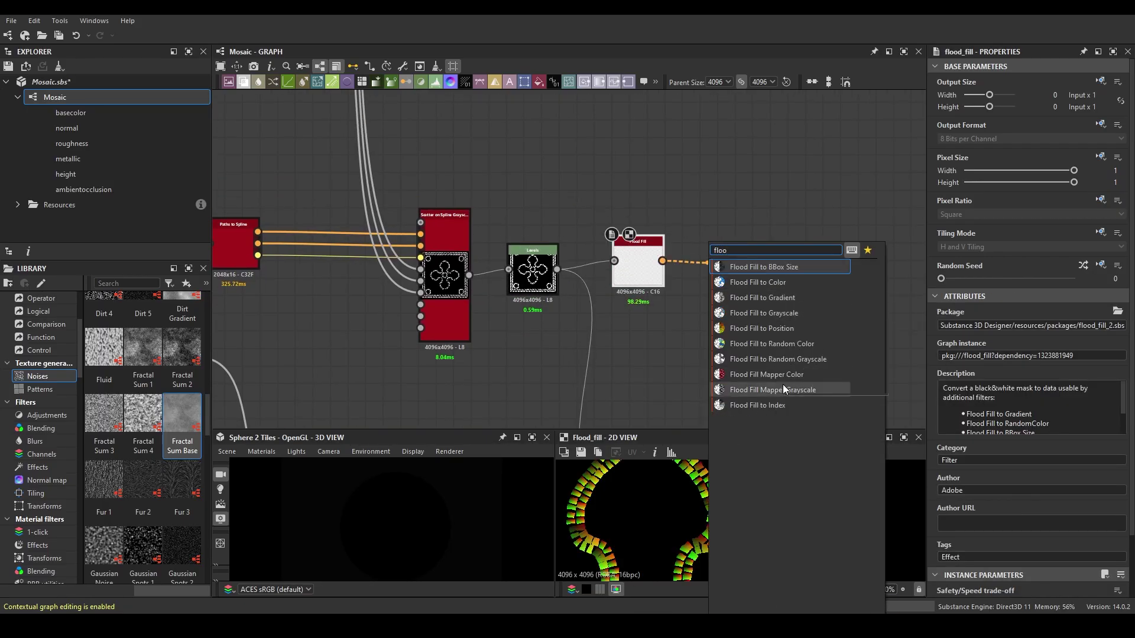
{"action": "left_click", "coordinate": [764, 312]}
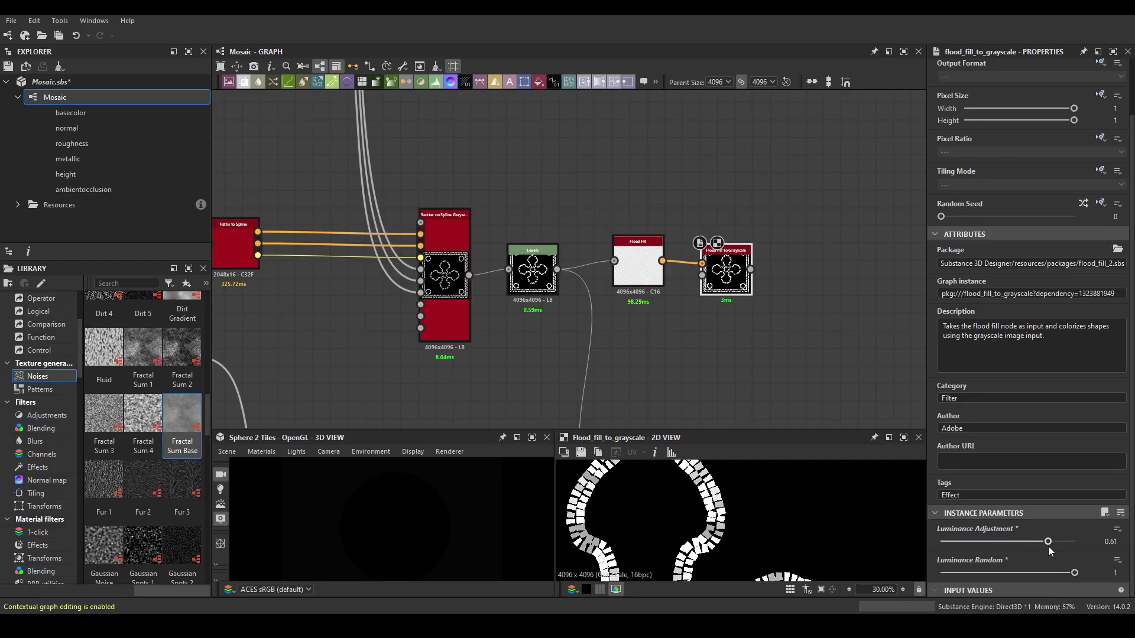
Darken the tiles with lower Luminance Adjustment and place a Gradient Map after Flood Fill to Grayscale
{"action": "left_click_drag", "start_coordinate": [1048, 546], "coordinate": [1030, 549]}
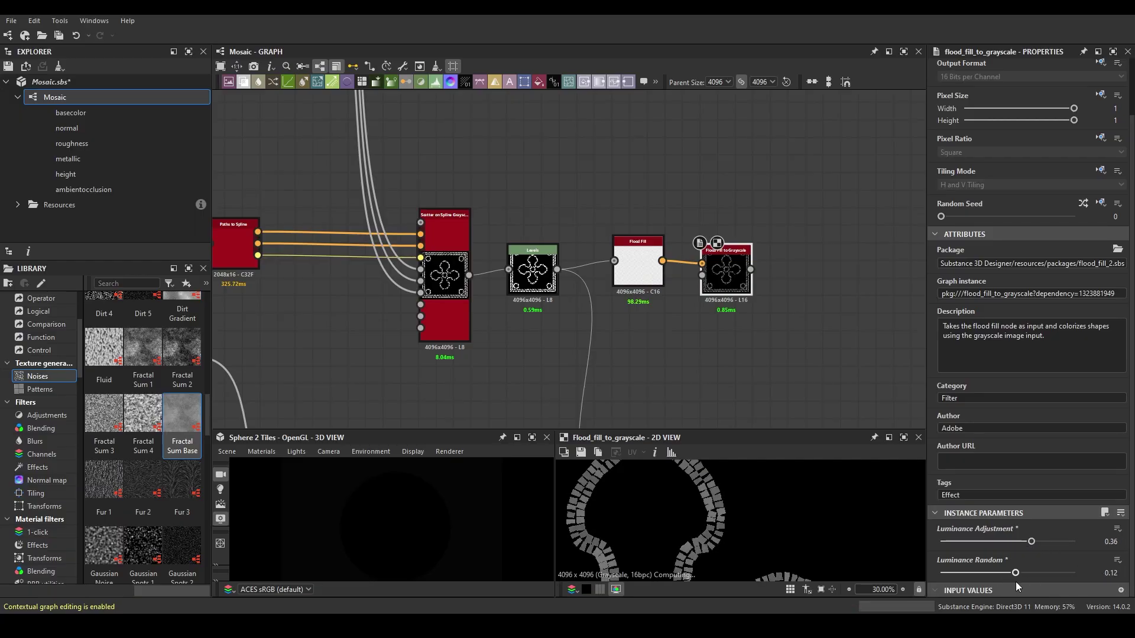
{"action": "scroll", "coordinate": [679, 221], "scroll_direction": "down", "scroll_amount": 5}
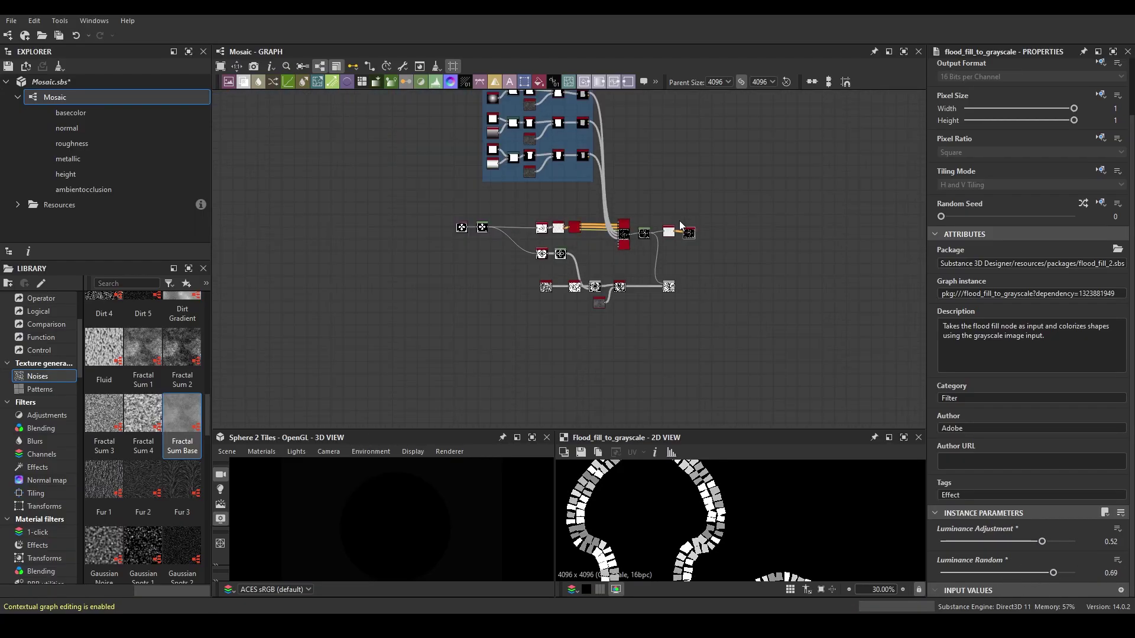
{"action": "scroll", "coordinate": [597, 271], "scroll_direction": "up", "scroll_amount": 5}
{"action": "left_click", "coordinate": [602, 175]}
{"action": "left_click_drag", "start_coordinate": [601, 175], "coordinate": [677, 253]}
{"action": "scroll", "coordinate": [626, 275], "scroll_direction": "down", "scroll_amount": 4}
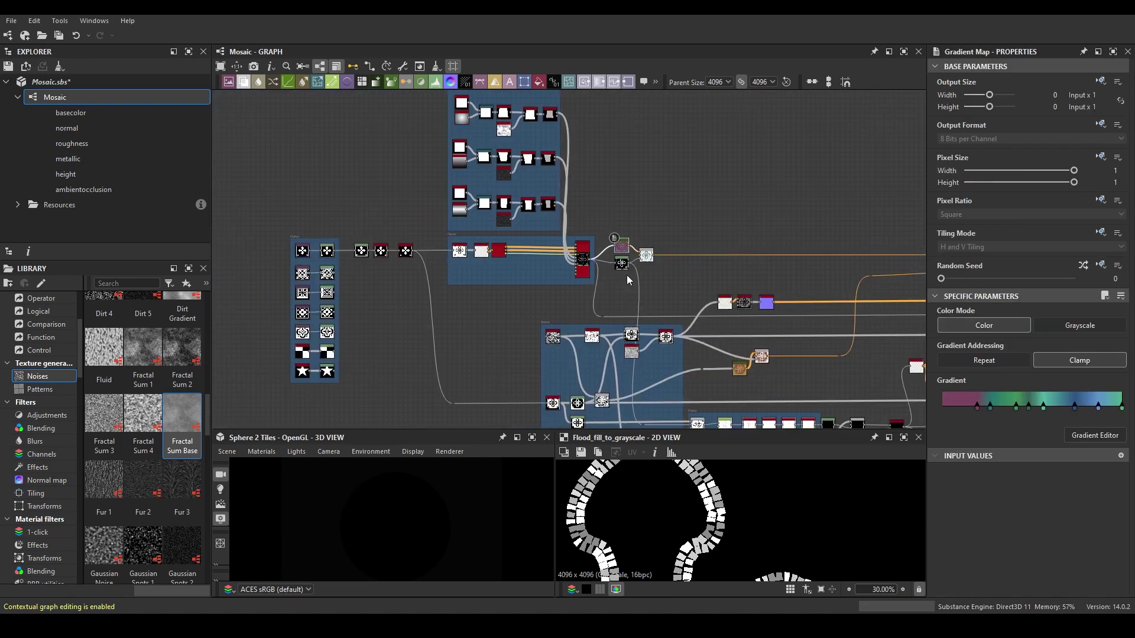
{"action": "scroll", "coordinate": [666, 295], "scroll_direction": "up", "scroll_amount": 3}
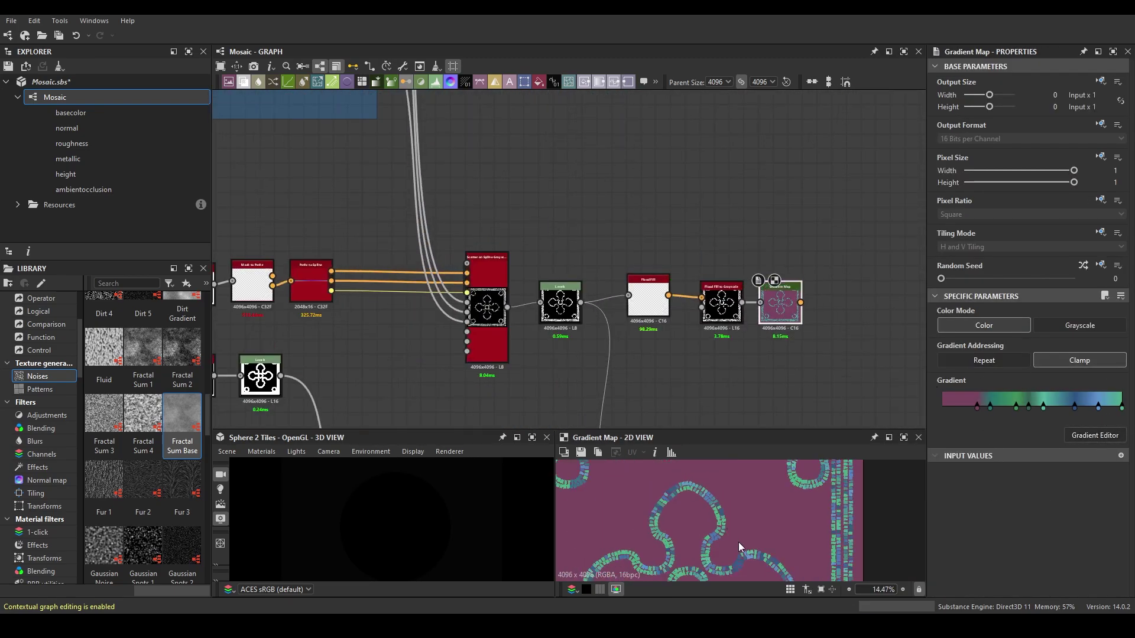
Add a Blend node after the Gradient Map and fit the texture in the preview
{"action": "key", "text": "ctrl+b"}
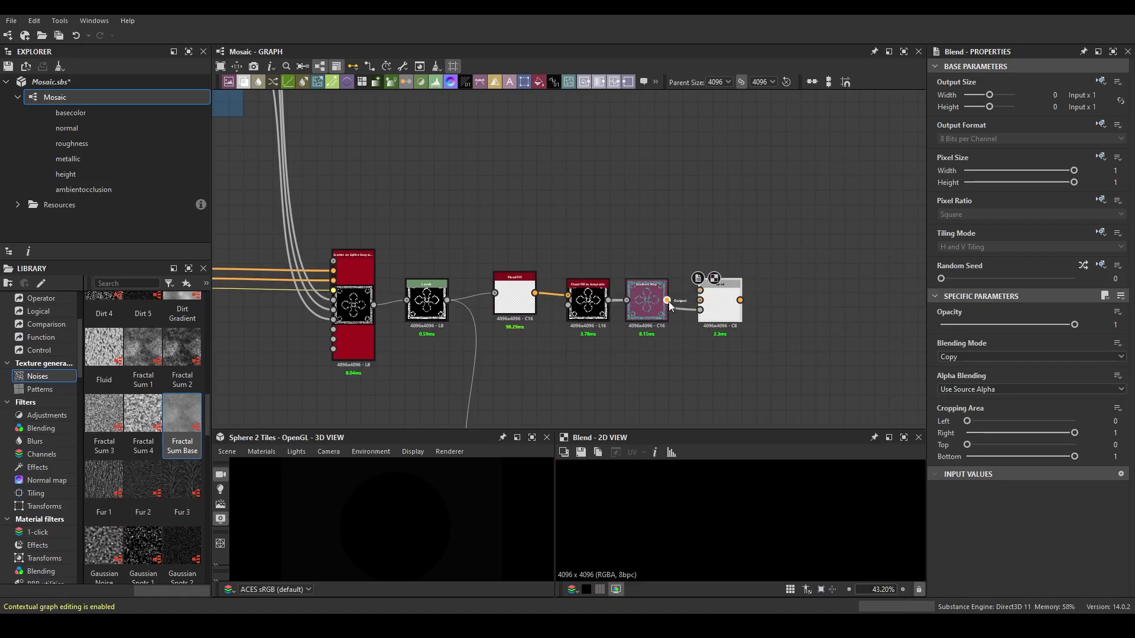
{"action": "key", "text": "f"}
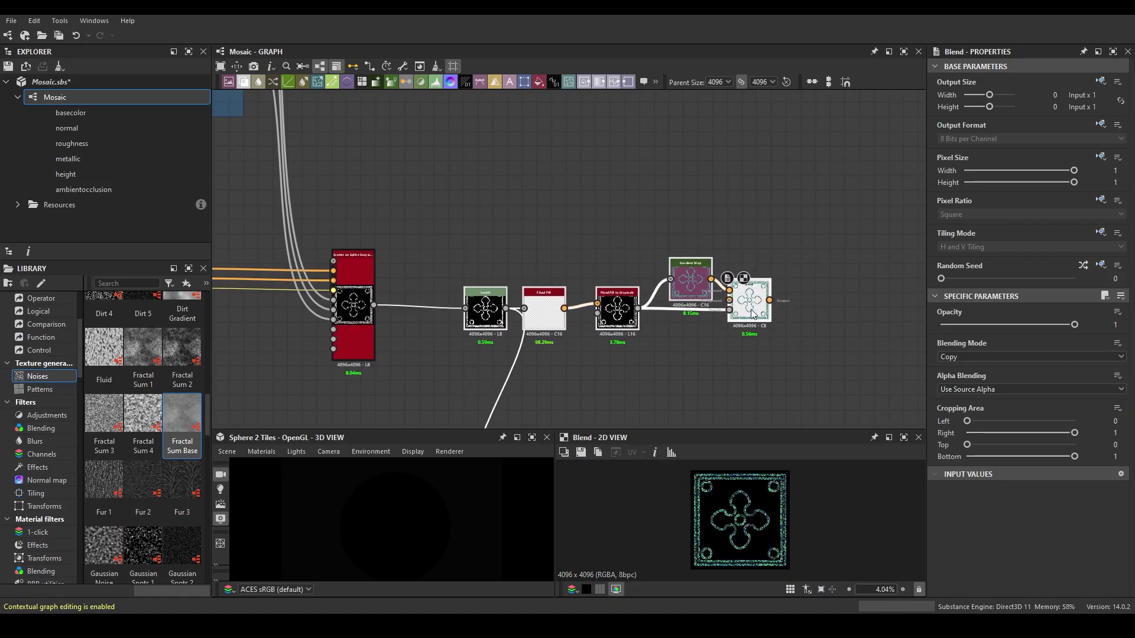
{"action": "scroll", "coordinate": [633, 261], "scroll_direction": "down", "scroll_amount": 3}
{"action": "scroll", "coordinate": [633, 262], "scroll_direction": "up", "scroll_amount": 2}
{"action": "left_click", "coordinate": [634, 261]}
{"action": "scroll", "coordinate": [636, 194], "scroll_direction": "down", "scroll_amount": 4}
Move the second Gradient Map under Slope Blur and feed the Slope Blur result into it
{"action": "scroll", "coordinate": [636, 193], "scroll_direction": "up", "scroll_amount": 5}
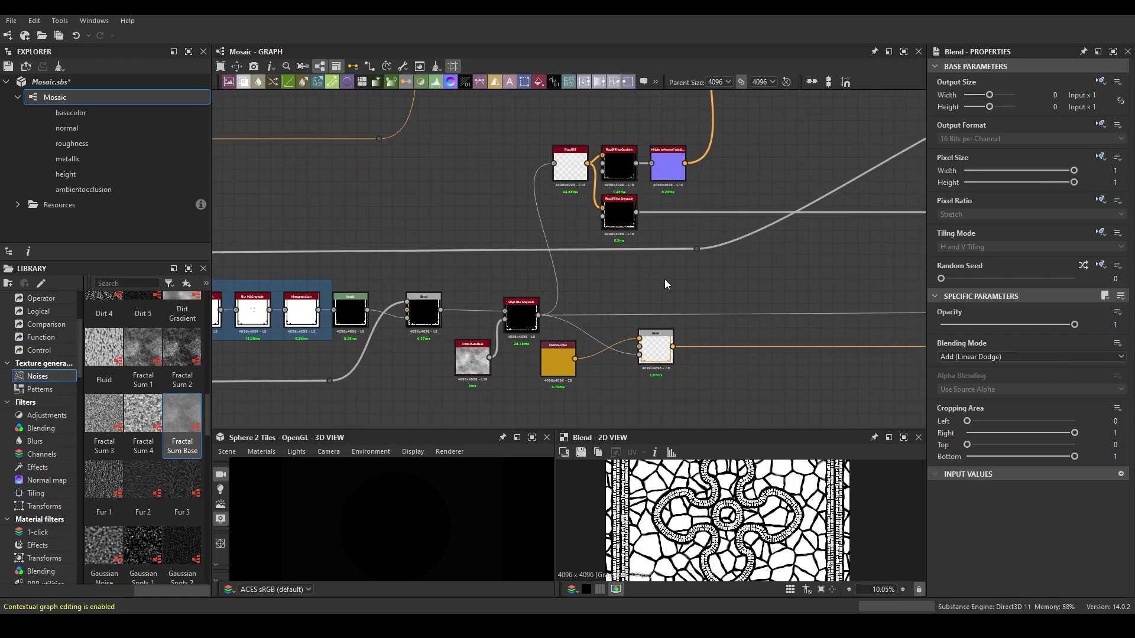
{"action": "scroll", "coordinate": [636, 233], "scroll_direction": "down", "scroll_amount": 5}
{"action": "scroll", "coordinate": [517, 334], "scroll_direction": "up", "scroll_amount": 3}
{"action": "left_click", "coordinate": [516, 333]}
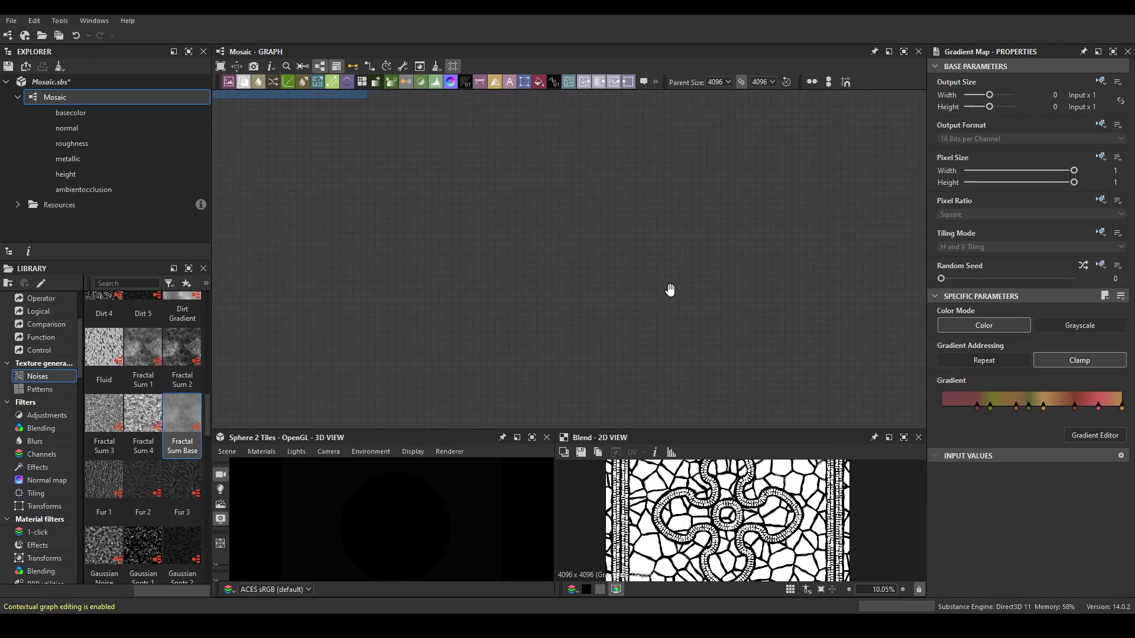
{"action": "scroll", "coordinate": [661, 288], "scroll_direction": "down", "scroll_amount": 3}
{"action": "scroll", "coordinate": [660, 289], "scroll_direction": "up", "scroll_amount": 3}
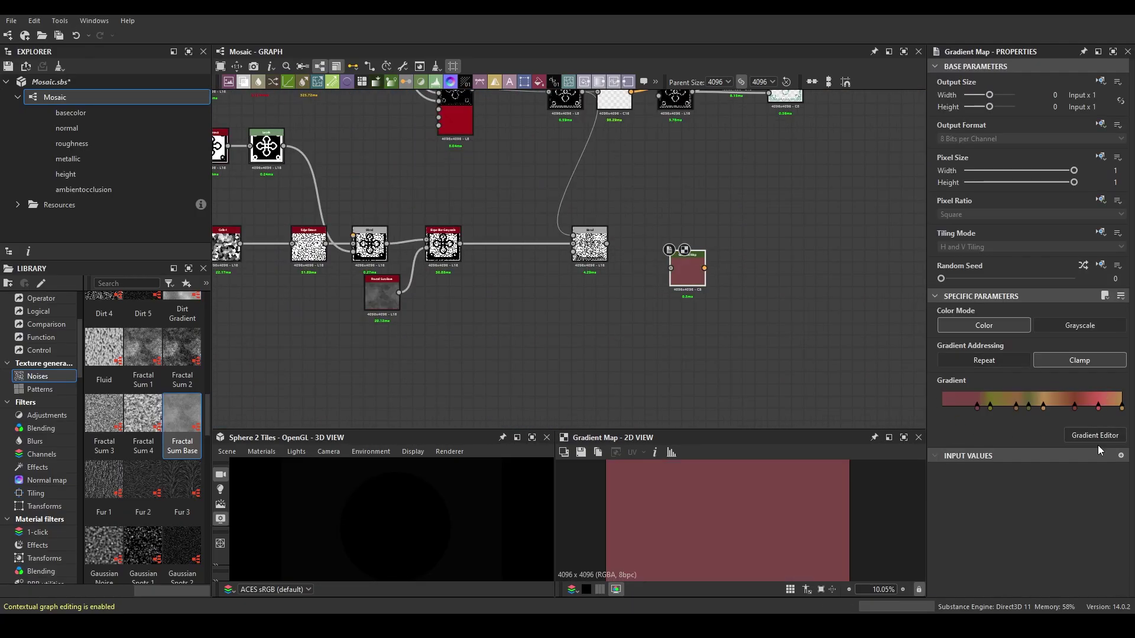
{"action": "scroll", "coordinate": [619, 300], "scroll_direction": "up", "scroll_amount": 2}
{"action": "left_click_drag", "start_coordinate": [836, 248], "coordinate": [637, 313]}
{"action": "scroll", "coordinate": [625, 284], "scroll_direction": "up", "scroll_amount": 3}
{"action": "left_click_drag", "start_coordinate": [474, 176], "coordinate": [602, 328]}
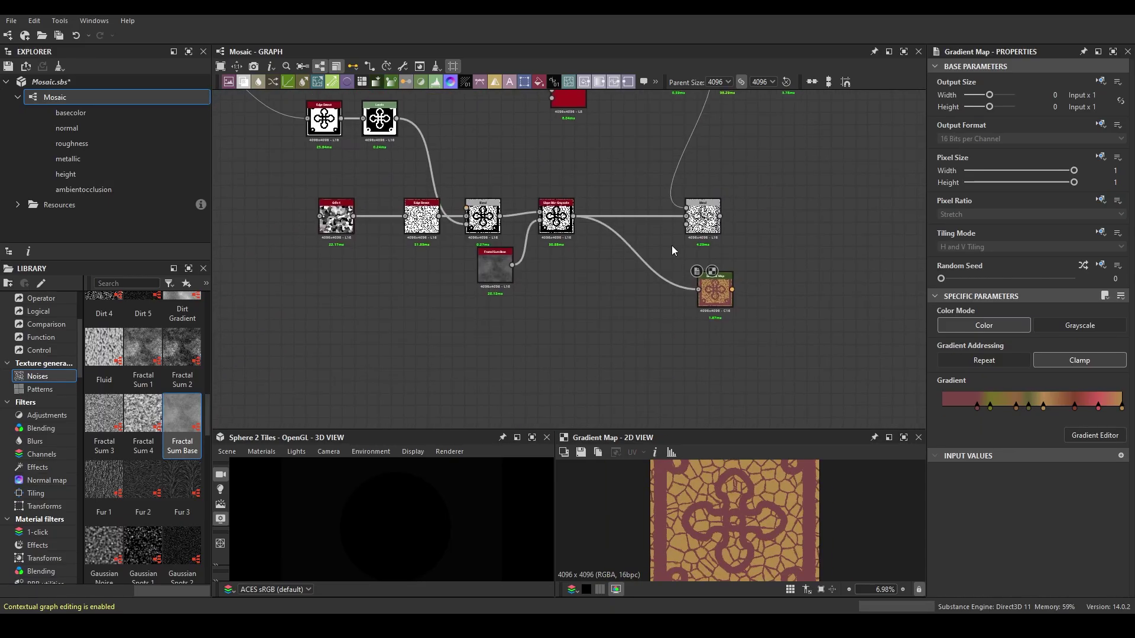
Insert Flood Fill and Flood Fill to Grayscale before the Gradient Map and adjust its luminance
{"action": "left_click_drag", "start_coordinate": [647, 314], "coordinate": [698, 289]}
{"action": "double_click", "coordinate": [716, 290]}
{"action": "scroll", "coordinate": [776, 538], "scroll_direction": "up", "scroll_amount": 3}
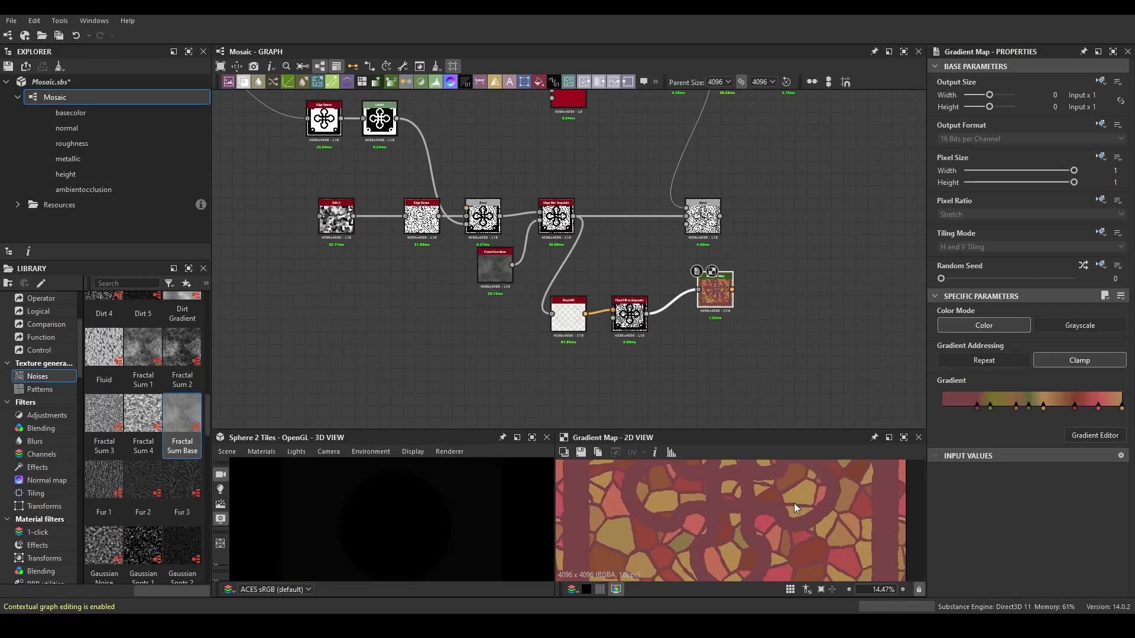
{"action": "left_click", "coordinate": [629, 313]}
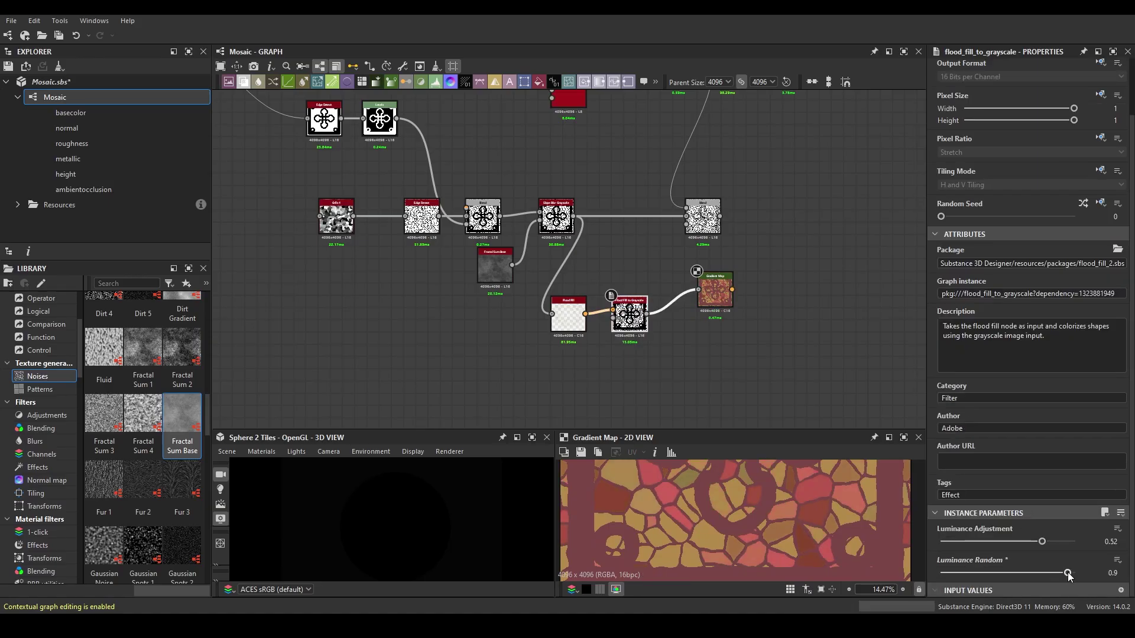
{"action": "scroll", "coordinate": [806, 544], "scroll_direction": "down", "scroll_amount": 2}
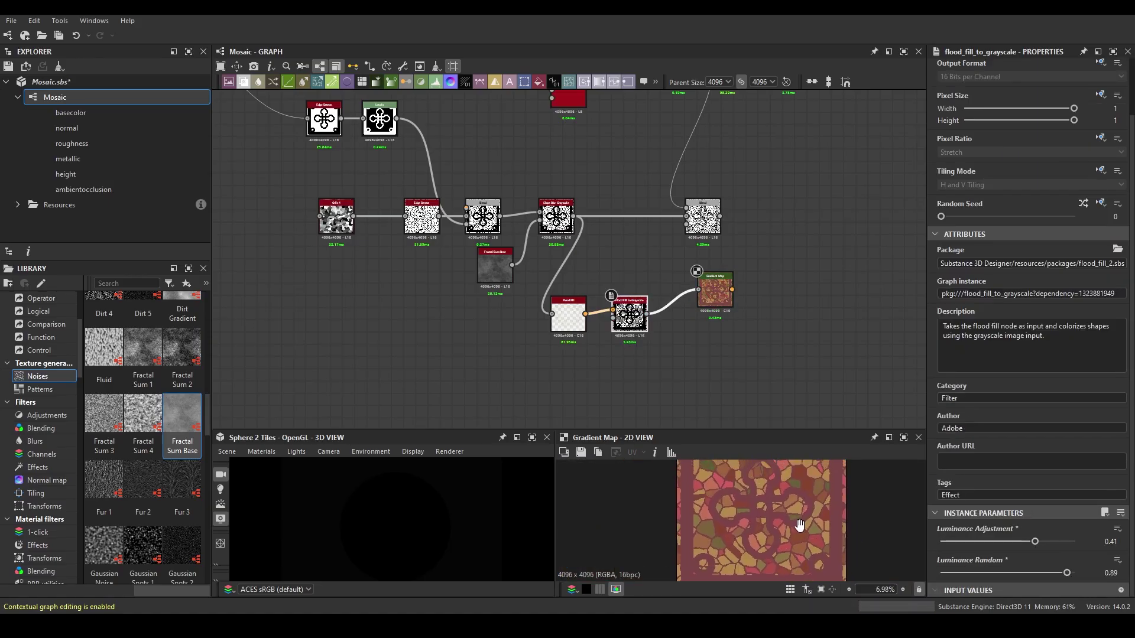
Connect the Slope Blur output into the new Blend and inspect the texture's lower border
{"action": "left_click_drag", "start_coordinate": [394, 174], "coordinate": [743, 317]}
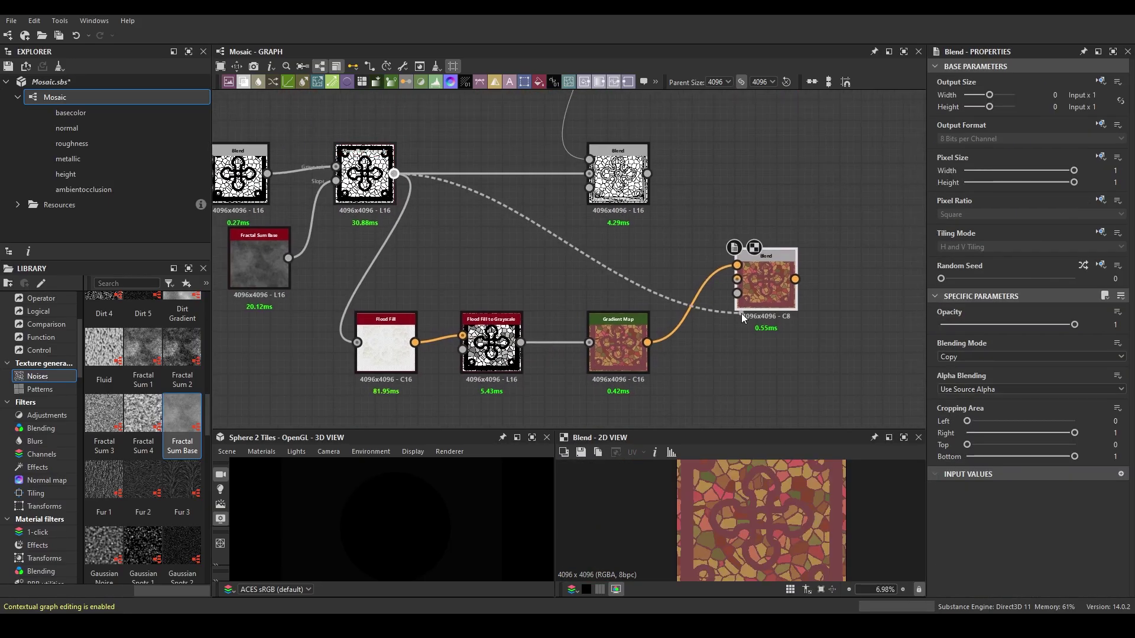
{"action": "scroll", "coordinate": [836, 381], "scroll_direction": "down", "scroll_amount": 3}
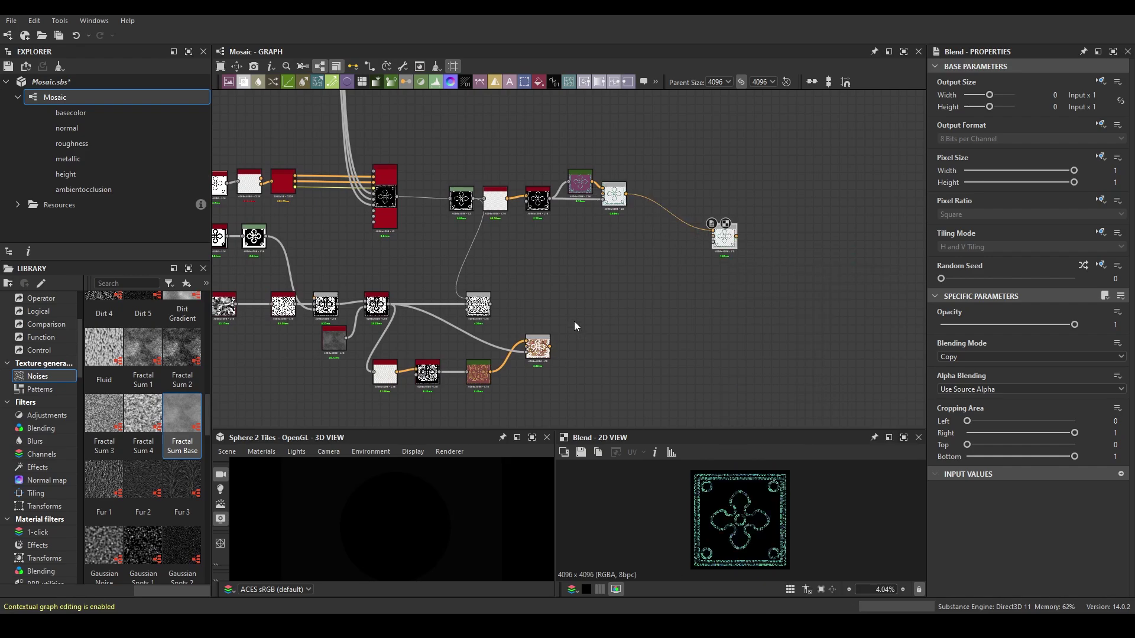
{"action": "scroll", "coordinate": [739, 520], "scroll_direction": "up", "scroll_amount": 3}
{"action": "mouse_move", "coordinate": [686, 556]}
{"action": "middle_mouse_down"}
{"action": "mouse_move", "coordinate": [794, 521]}
{"action": "mouse_move", "coordinate": [754, 579]}
{"action": "middle_mouse_up"}
{"action": "scroll", "coordinate": [707, 349], "scroll_direction": "down", "scroll_amount": 2}
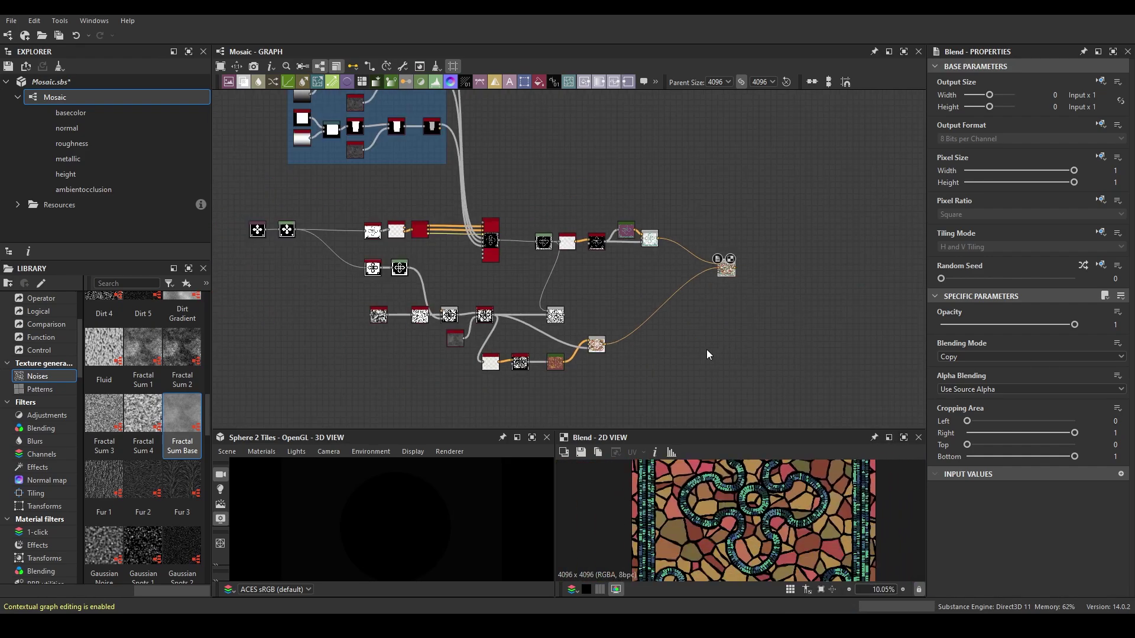
{"action": "mouse_move", "coordinate": [736, 287]}
{"action": "middle_mouse_down"}
{"action": "mouse_move", "coordinate": [587, 286]}
{"action": "mouse_move", "coordinate": [555, 333]}
{"action": "mouse_move", "coordinate": [376, 389]}
{"action": "middle_mouse_up"}
{"action": "scroll", "coordinate": [588, 308], "scroll_direction": "up", "scroll_amount": 3}
Add a Height to Normal World Units node
{"action": "key", "text": "space"}
{"action": "type", "text": "normal"}
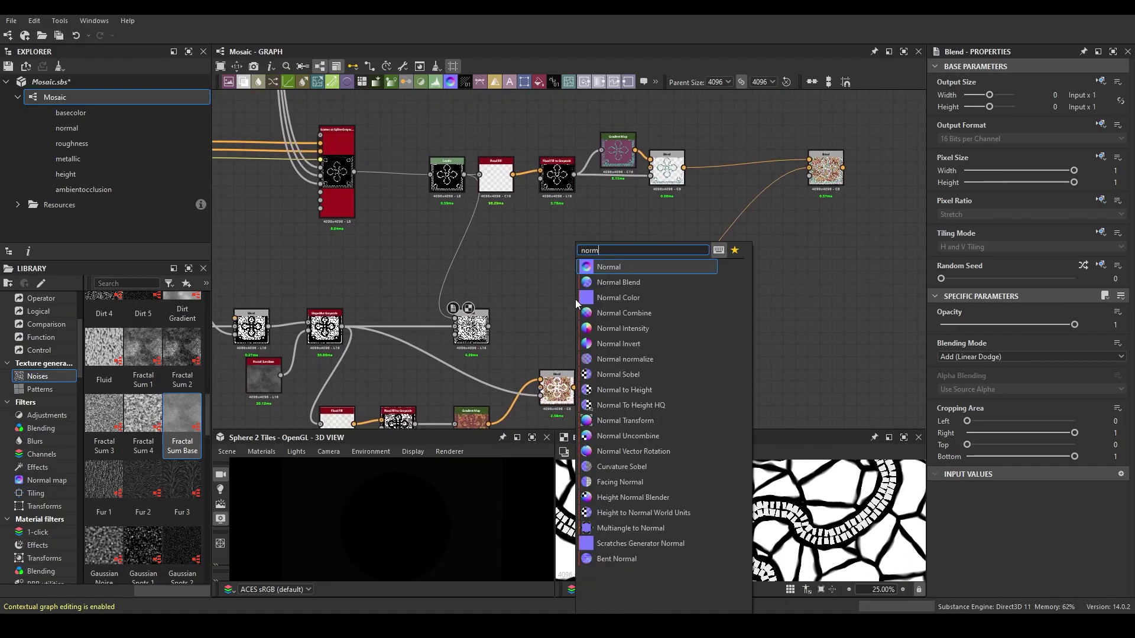
{"action": "left_click", "coordinate": [635, 411]}
{"action": "key", "text": "f"}
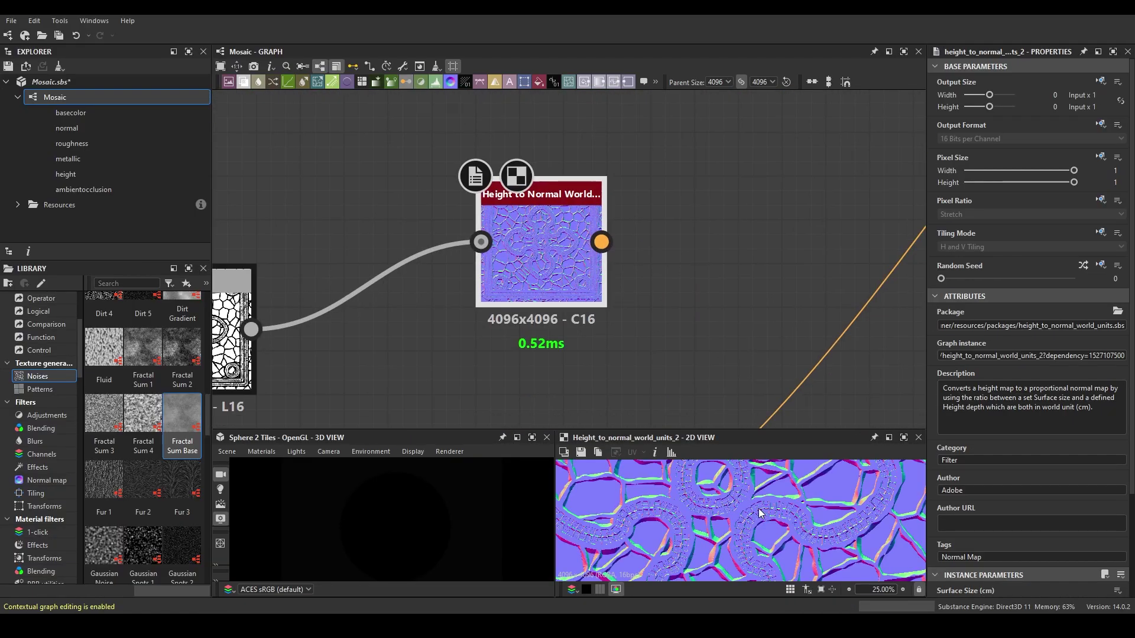
Attach a Curvature Smooth node to the normal map and frame the whole network
{"action": "key", "text": "space"}
{"action": "type", "text": "curvature"}
{"action": "left_click", "coordinate": [739, 276]}
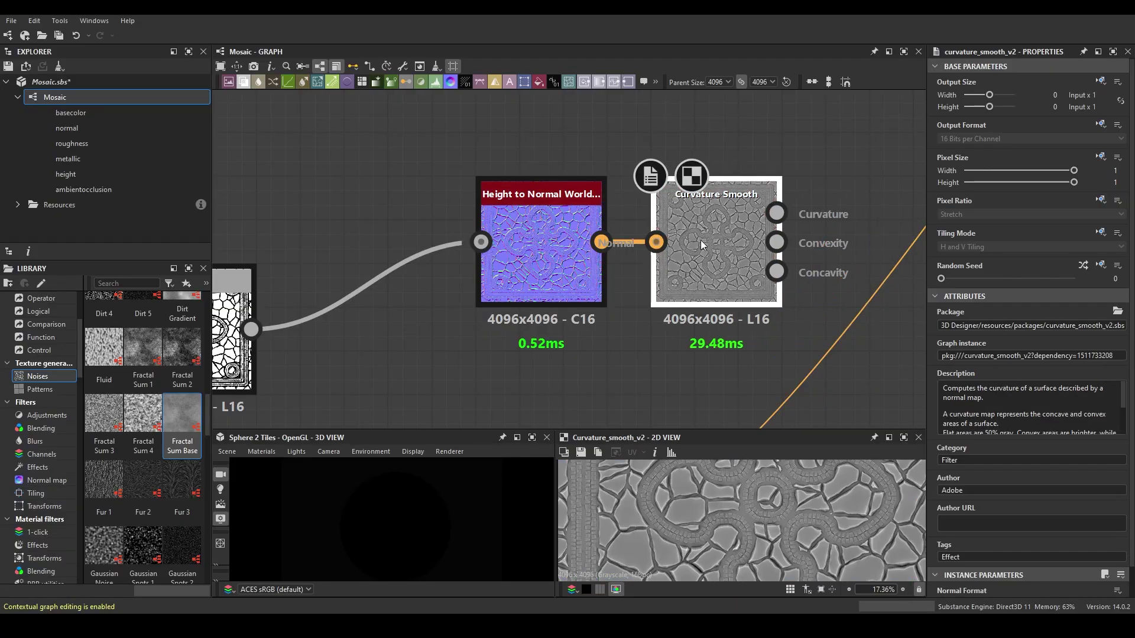
{"action": "scroll", "coordinate": [704, 518], "scroll_direction": "down", "scroll_amount": 5}
{"action": "key", "text": "f"}
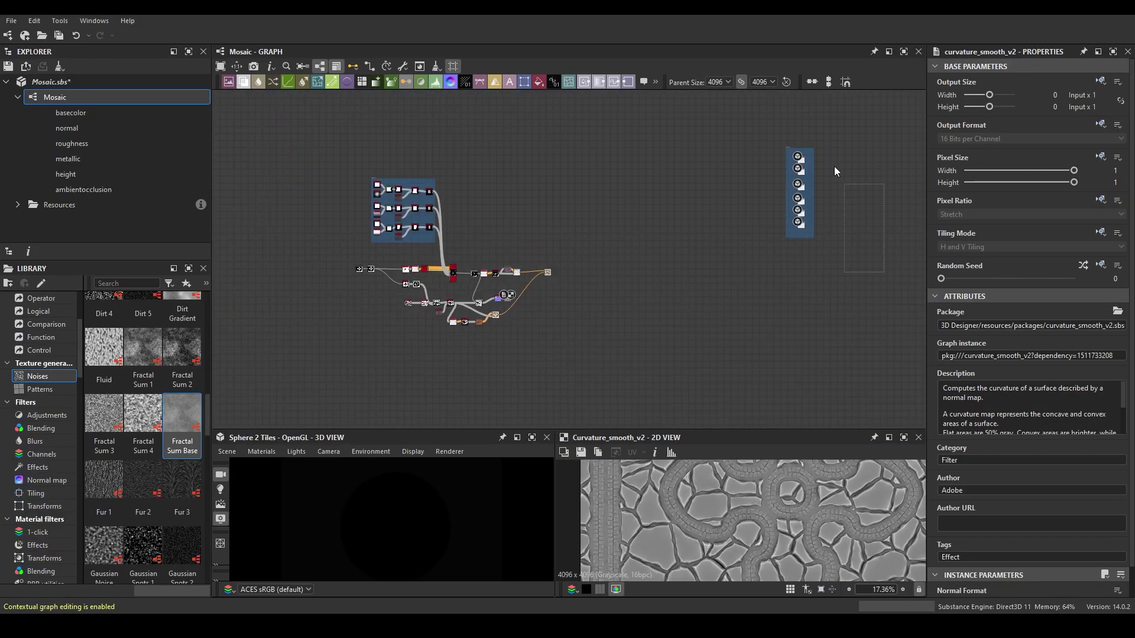
{"action": "scroll", "coordinate": [766, 217], "scroll_direction": "up", "scroll_amount": 3}
{"action": "scroll", "coordinate": [500, 339], "scroll_direction": "up", "scroll_amount": 2}
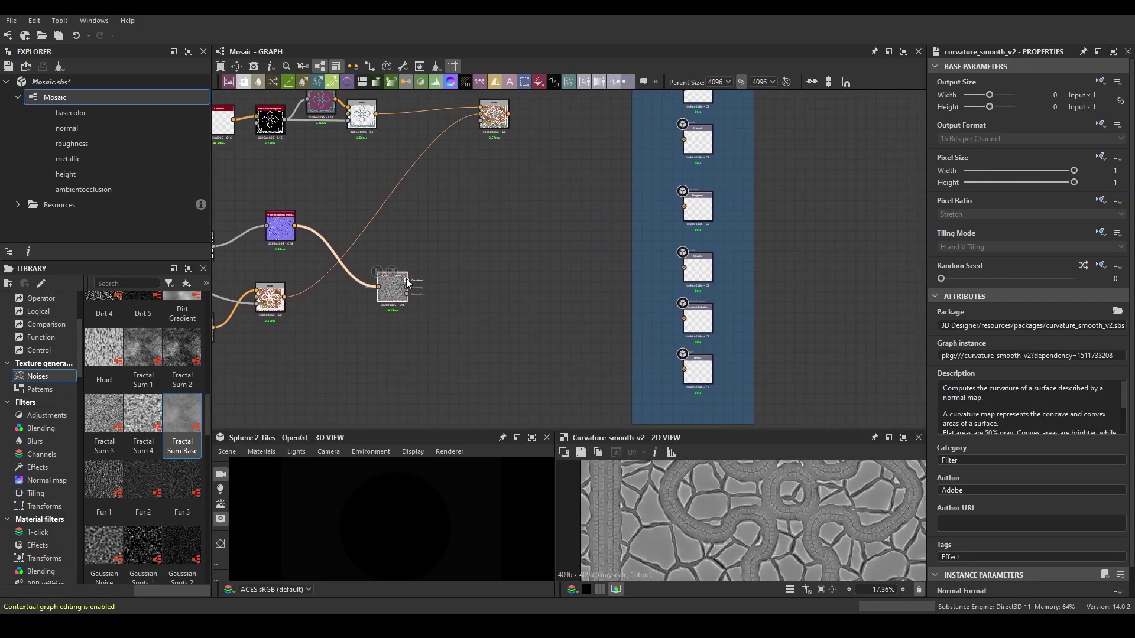
Wire the normal map into the Normal output and select the Roughness output
{"action": "left_click_drag", "start_coordinate": [747, 231], "coordinate": [764, 229]}
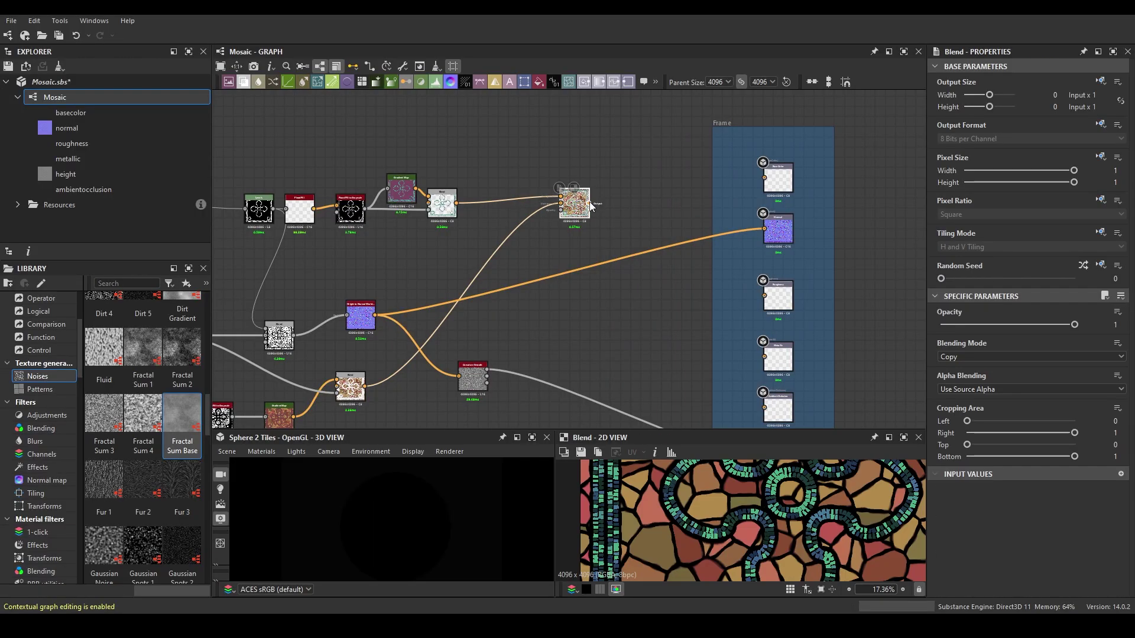
{"action": "left_click", "coordinate": [805, 228]}
{"action": "scroll", "coordinate": [805, 228], "scroll_direction": "up", "scroll_amount": 4}
{"action": "scroll", "coordinate": [805, 228], "scroll_direction": "down", "scroll_amount": 4}
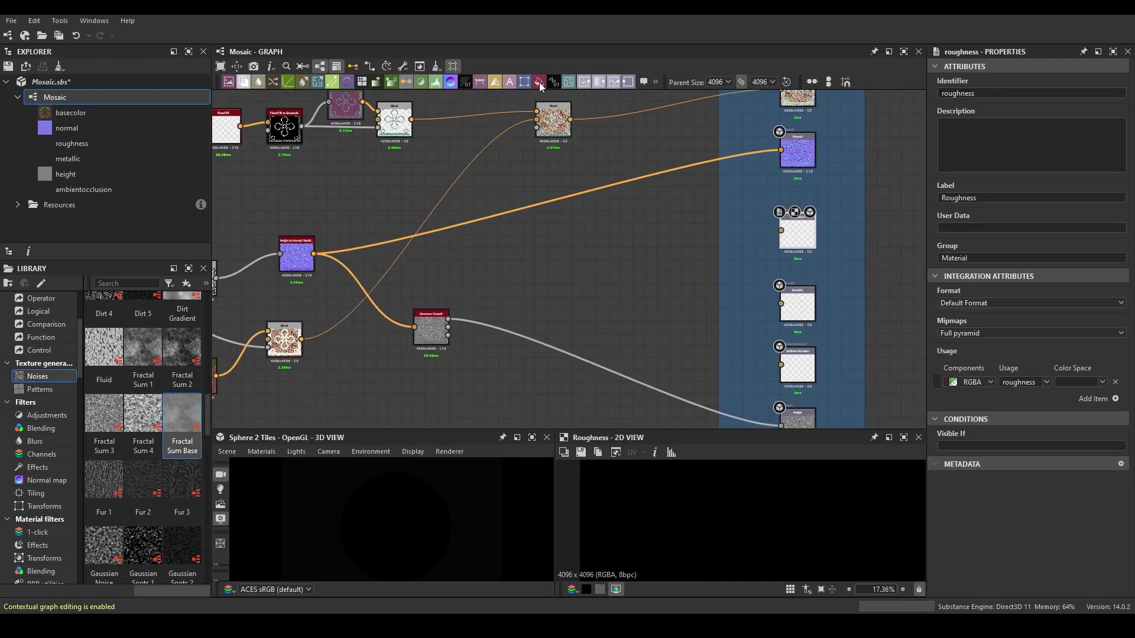
Make the Uniform Color pure white and feed it into Ambient Occlusion
{"action": "left_click", "coordinate": [565, 264]}
{"action": "left_click", "coordinate": [963, 362]}
{"action": "left_click_drag", "start_coordinate": [565, 264], "coordinate": [750, 303]}
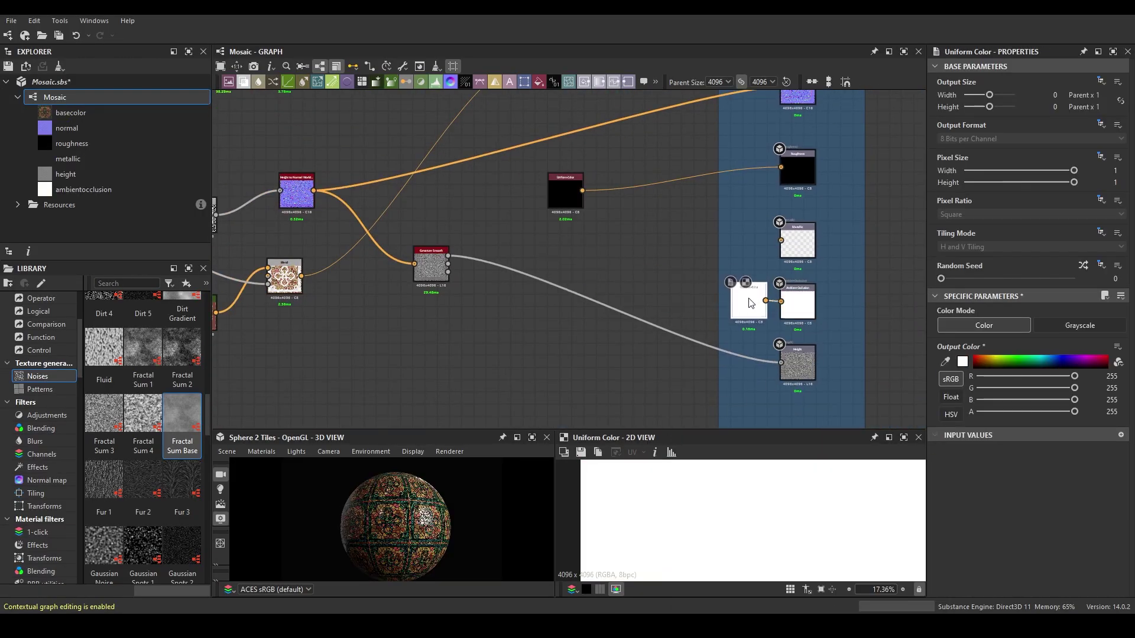
Maximise the 3D View and zoom in on the stained-glass sphere
{"action": "left_click", "coordinate": [764, 214]}
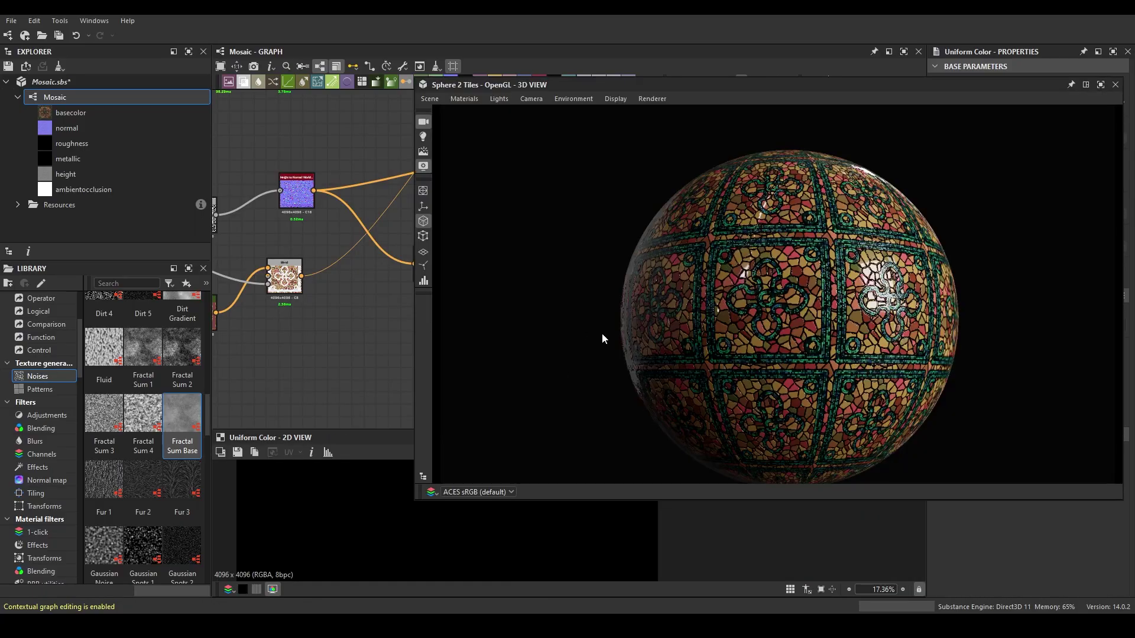
{"action": "scroll", "coordinate": [818, 307], "scroll_direction": "up", "scroll_amount": 5}
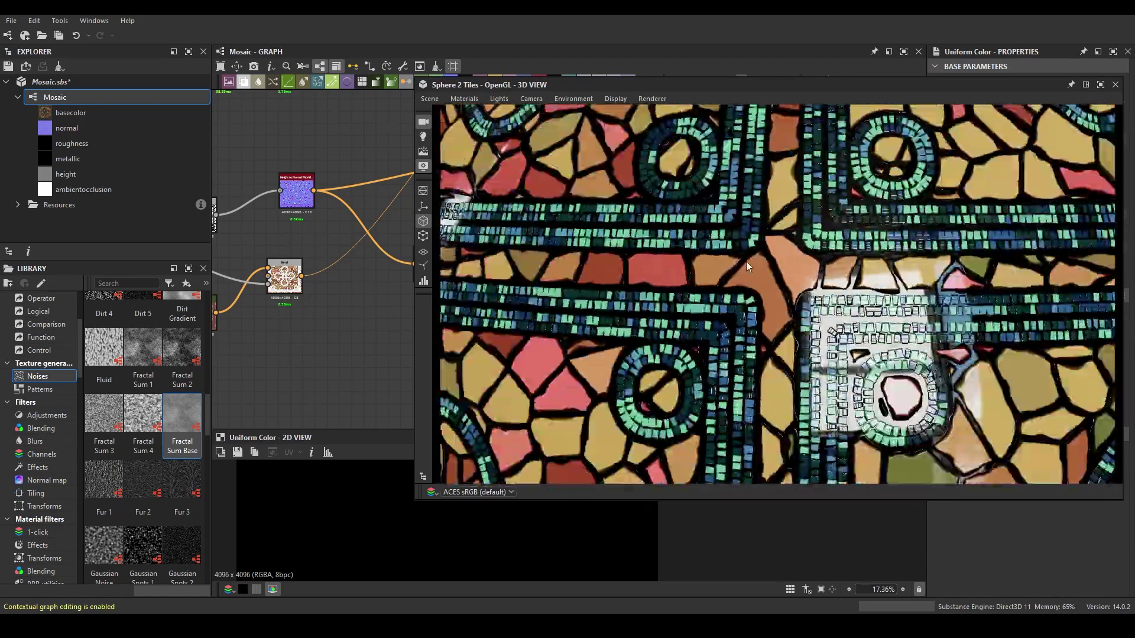
{"action": "scroll", "coordinate": [778, 299], "scroll_direction": "up", "scroll_amount": 3}
{"action": "scroll", "coordinate": [778, 298], "scroll_direction": "down", "scroll_amount": 8}
{"action": "scroll", "coordinate": [747, 327], "scroll_direction": "up", "scroll_amount": 8}
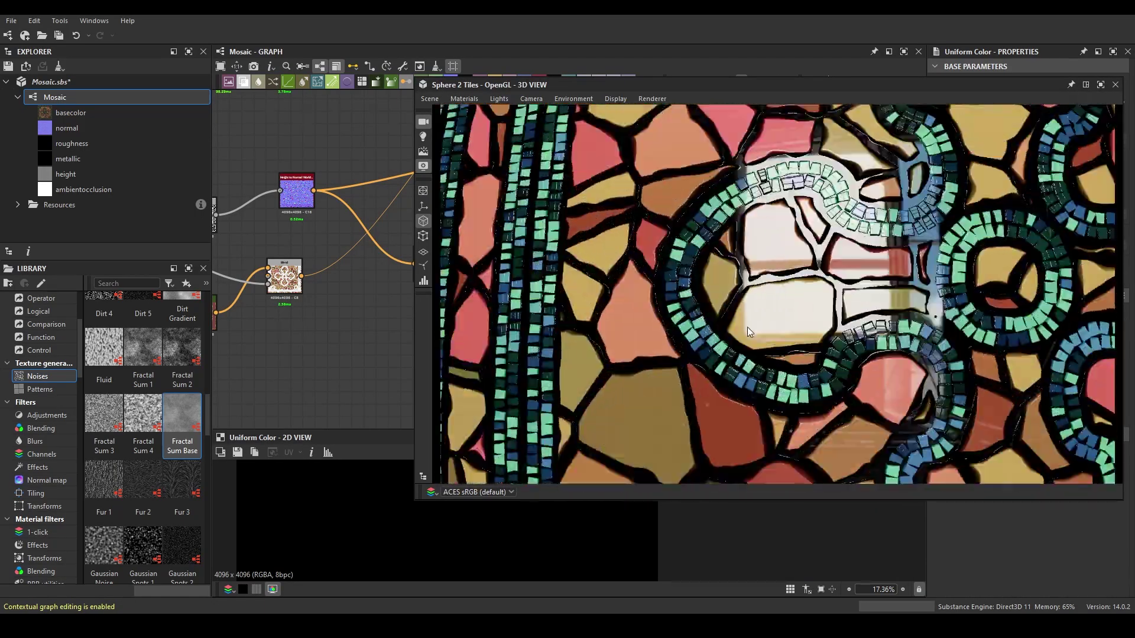
{"action": "left_click", "coordinate": [1115, 85]}
{"action": "scroll", "coordinate": [203, 467], "scroll_direction": "down", "scroll_amount": 5}
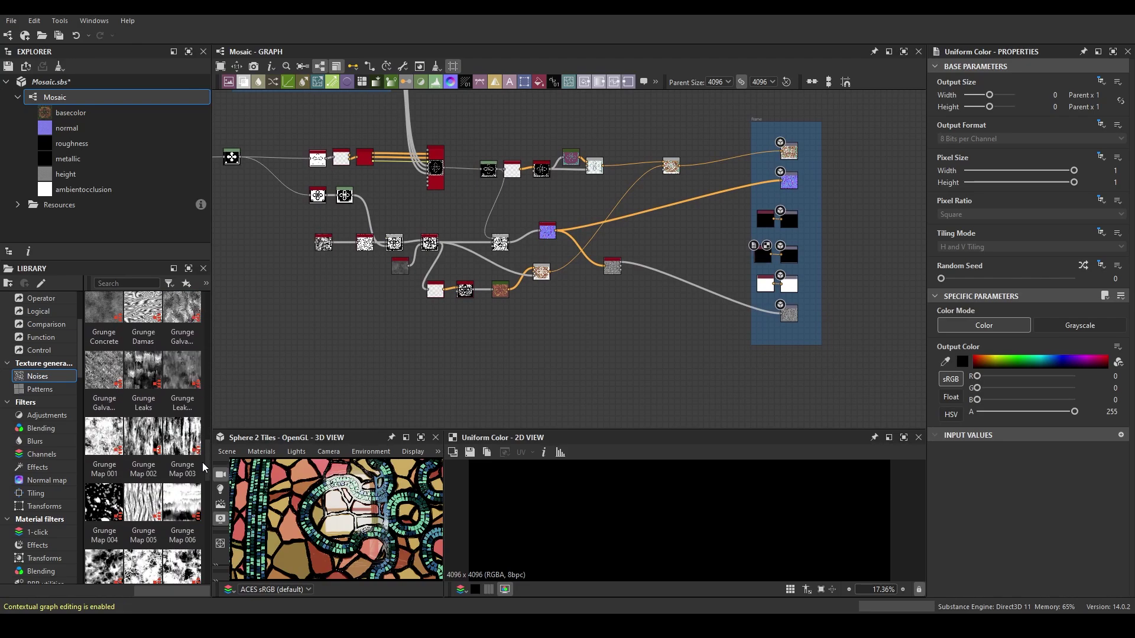
Drop a Grunge Leaky Paint texture into the graph and add a Blend node
{"action": "left_click_drag", "start_coordinate": [182, 369], "coordinate": [641, 367]}
{"action": "left_click", "coordinate": [636, 269]}
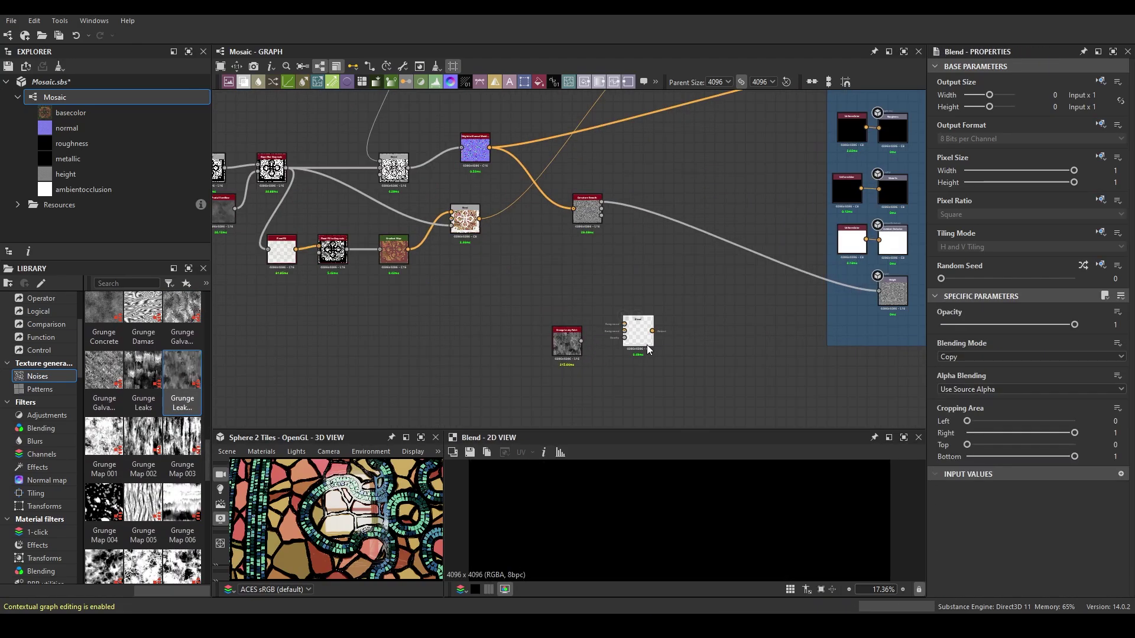
{"action": "middle_click_drag", "start_coordinate": [636, 267], "coordinate": [634, 326]}
{"action": "left_click", "coordinate": [460, 263]}
{"action": "middle_click_drag", "start_coordinate": [551, 322], "coordinate": [523, 296]}
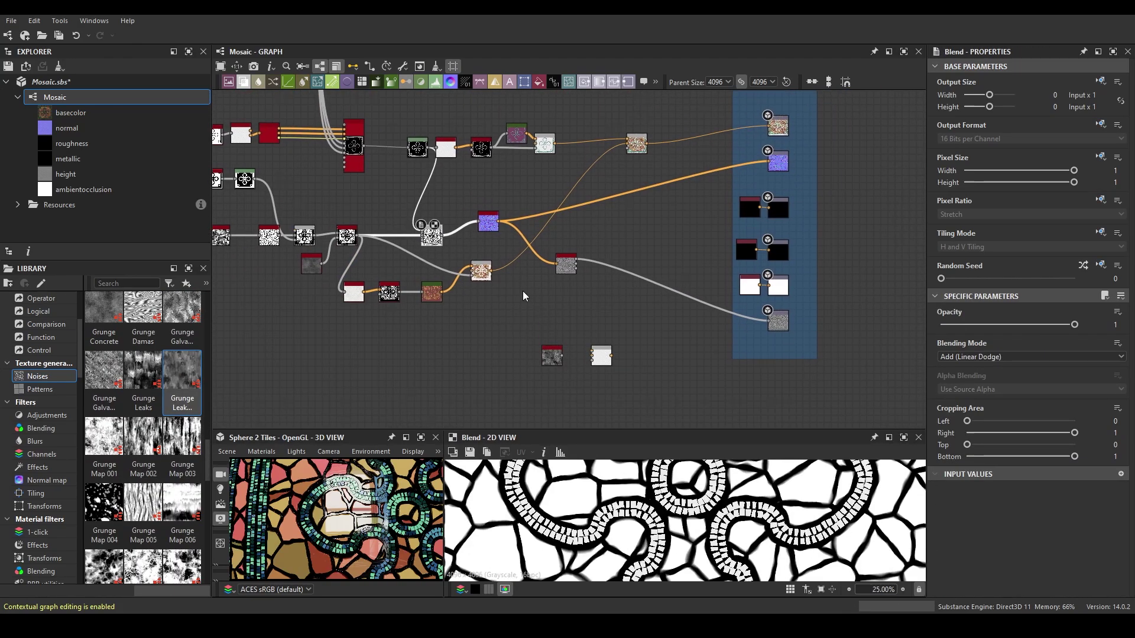
Add a Levels node after the outline blend and push the outlines to white
{"action": "left_click_drag", "start_coordinate": [444, 237], "coordinate": [532, 320]}
{"action": "left_click", "coordinate": [568, 362]}
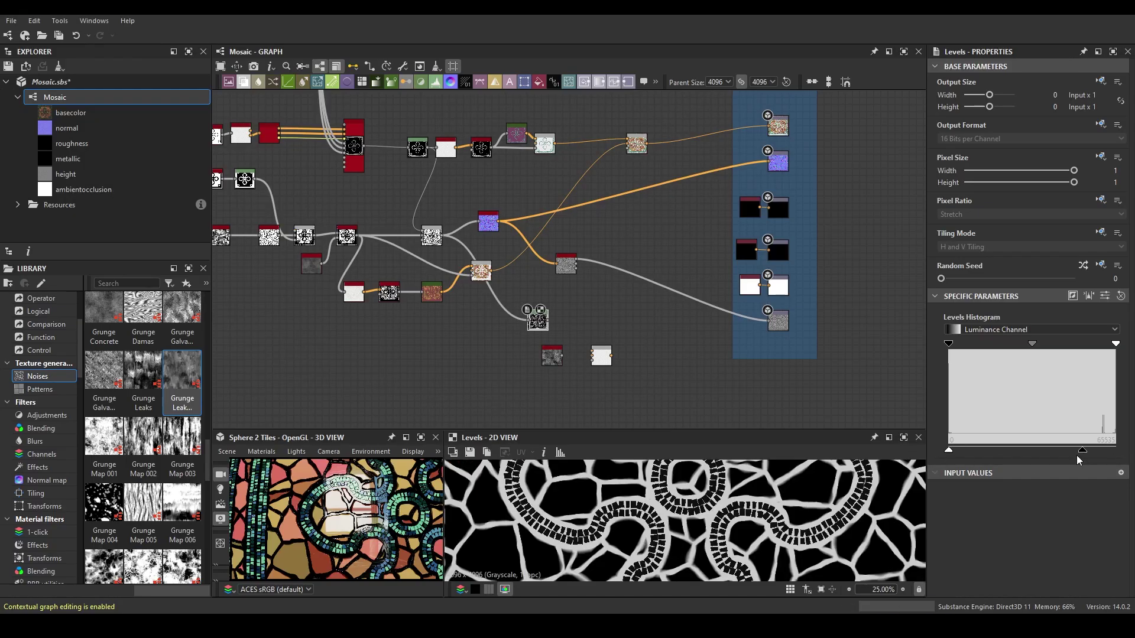
{"action": "middle_click_drag", "start_coordinate": [616, 326], "coordinate": [628, 319]}
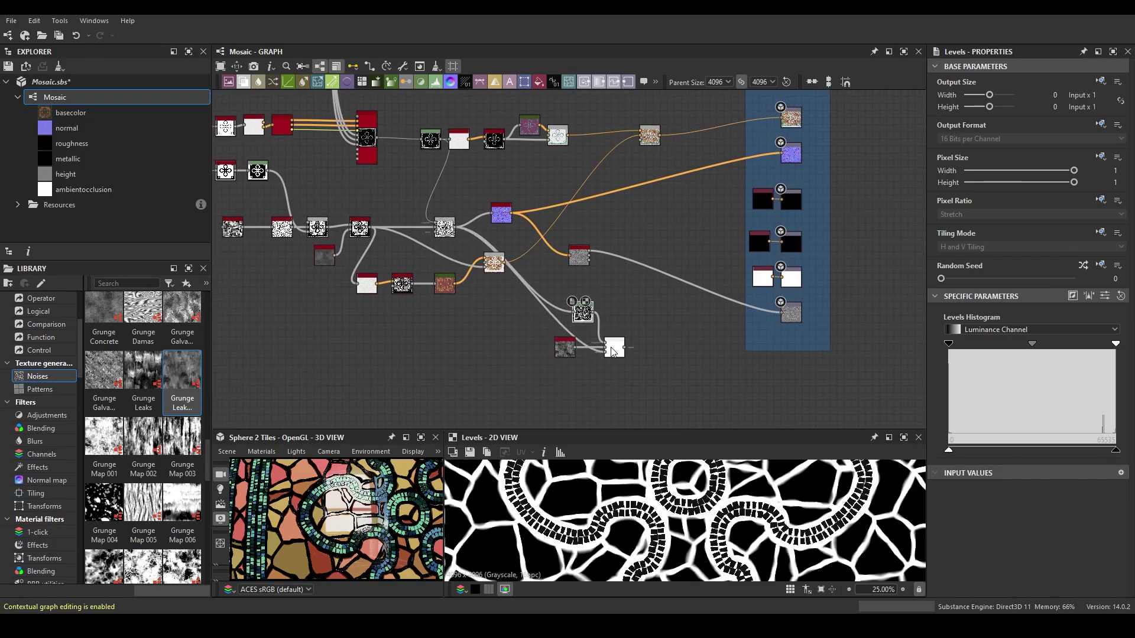
Try Subtract, then Multiply, as blending mode for the edge-mask and grunge Blend
{"action": "left_click", "coordinate": [613, 352]}
{"action": "left_click", "coordinate": [1032, 357]}
{"action": "left_click", "coordinate": [1005, 391]}
{"action": "scroll", "coordinate": [615, 347], "scroll_direction": "up", "scroll_amount": 4}
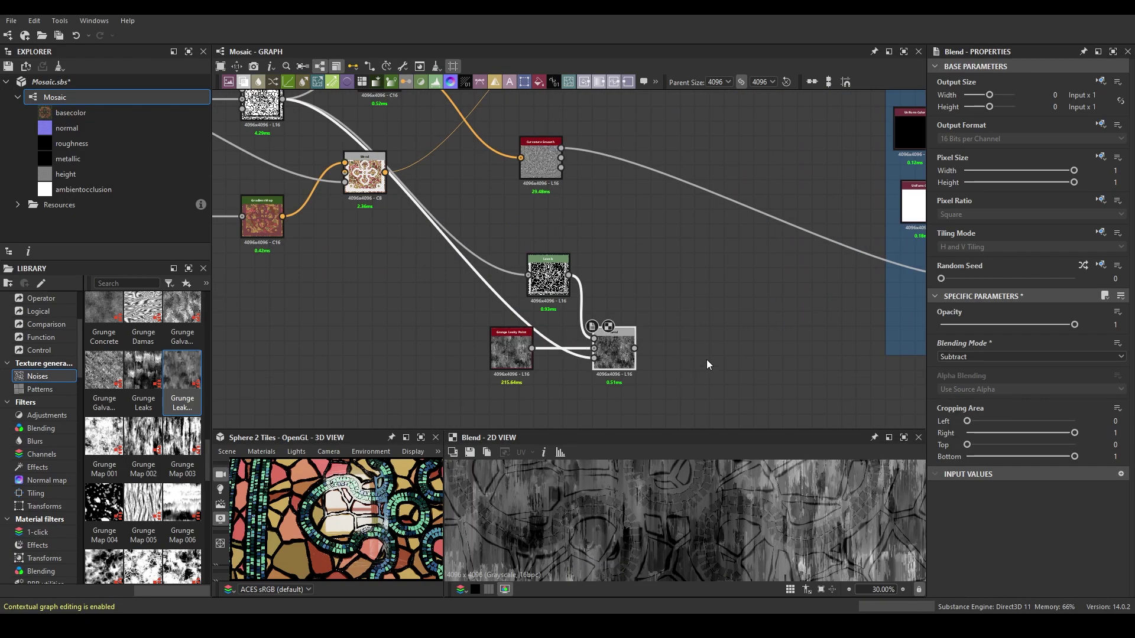
{"action": "scroll", "coordinate": [707, 365], "scroll_direction": "down", "scroll_amount": 3}
{"action": "scroll", "coordinate": [718, 523], "scroll_direction": "up", "scroll_amount": 2}
{"action": "left_click", "coordinate": [1032, 356]}
{"action": "left_click", "coordinate": [1005, 403]}
{"action": "scroll", "coordinate": [564, 311], "scroll_direction": "down", "scroll_amount": 1}
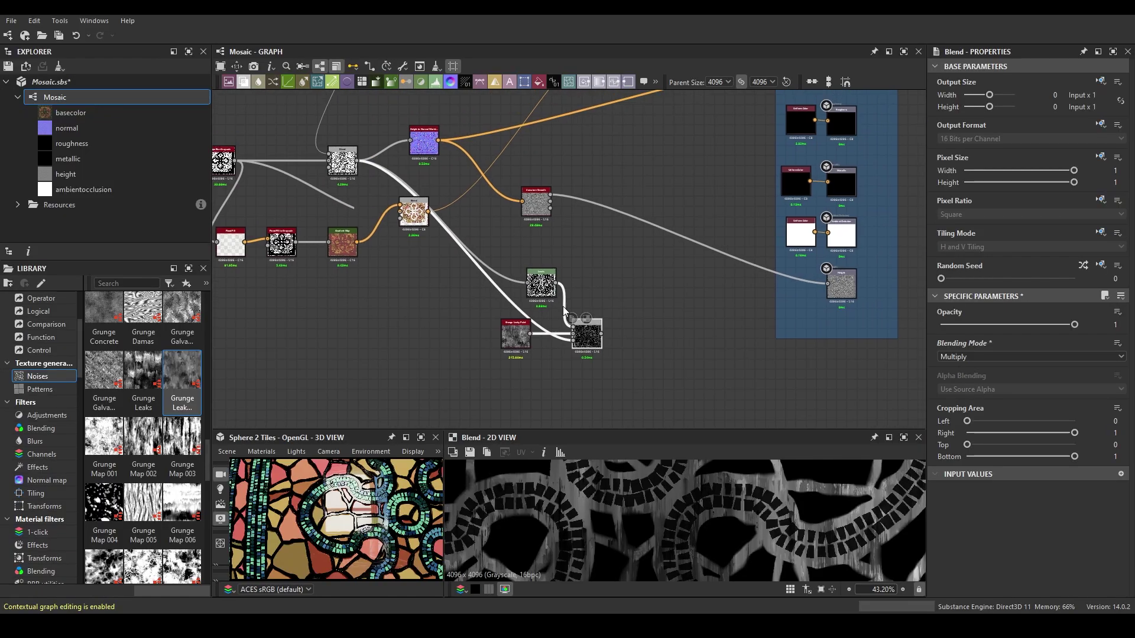
Preview the Levels output in the 2D view
{"action": "middle_click_drag", "start_coordinate": [583, 364], "coordinate": [654, 370]}
{"action": "double_click", "coordinate": [576, 289]}
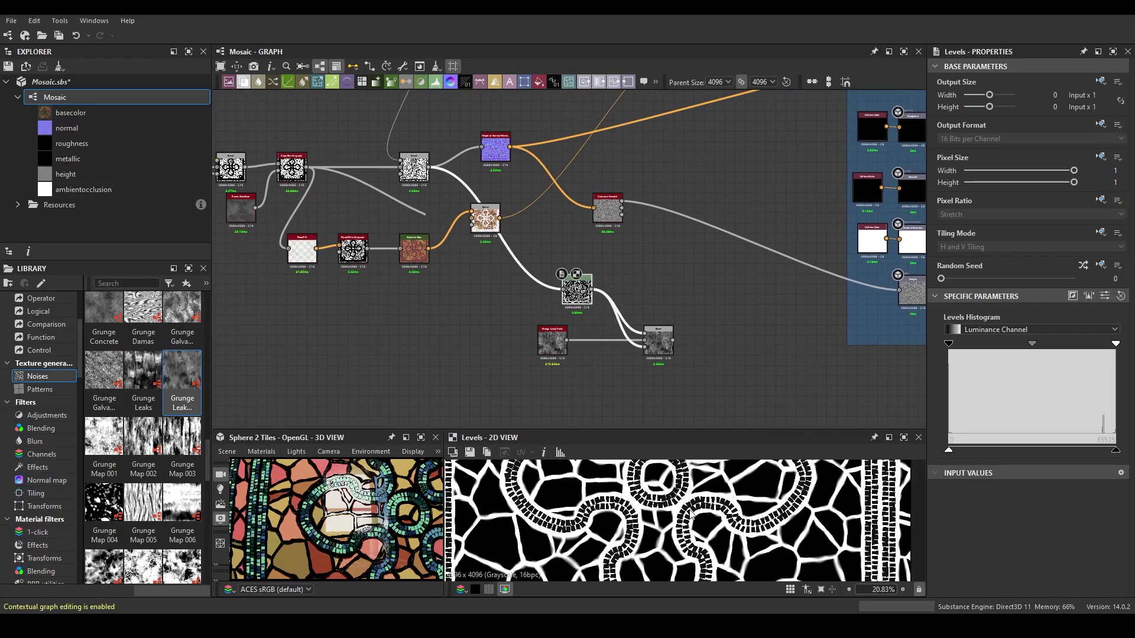
{"action": "scroll", "coordinate": [625, 322], "scroll_direction": "up", "scroll_amount": 3}
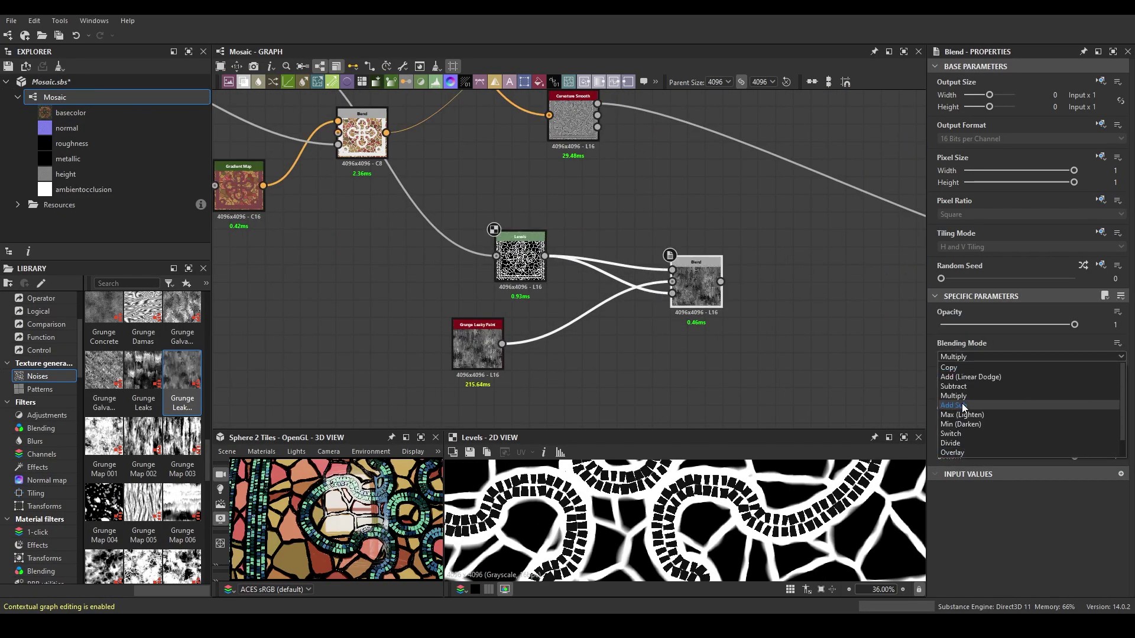
{"action": "scroll", "coordinate": [671, 301], "scroll_direction": "down", "scroll_amount": 2}
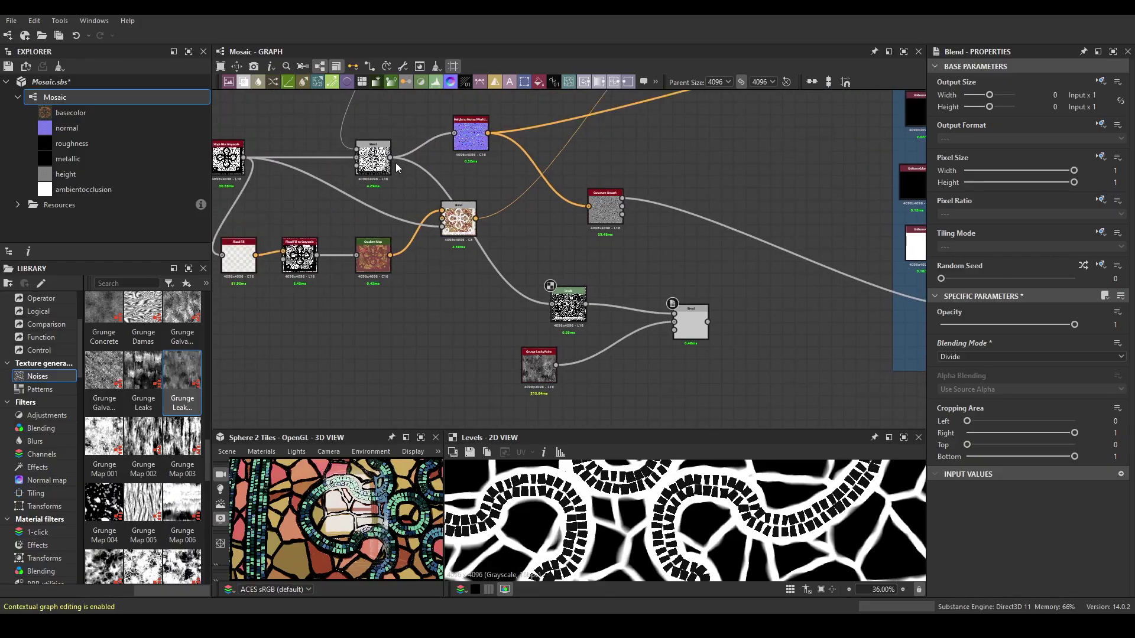
Preview the blend result in 2D and insert a Levels node on its link
{"action": "double_click", "coordinate": [693, 331]}
{"action": "scroll", "coordinate": [571, 520], "scroll_direction": "up", "scroll_amount": 2}
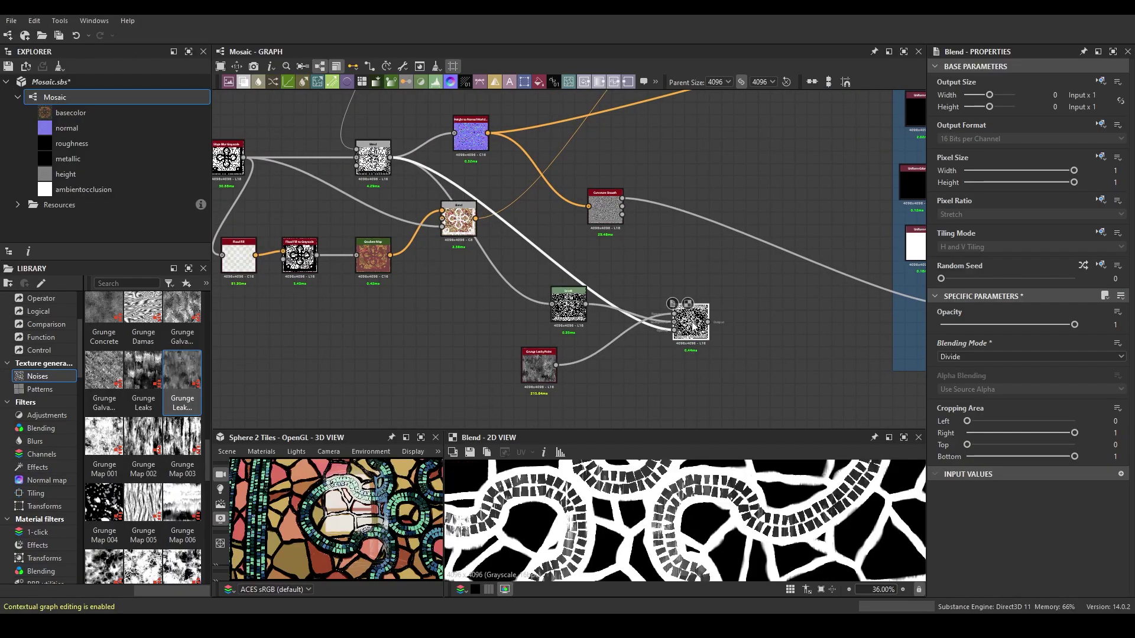
{"action": "scroll", "coordinate": [621, 502], "scroll_direction": "up", "scroll_amount": 2}
{"action": "scroll", "coordinate": [680, 487], "scroll_direction": "up", "scroll_amount": 1}
{"action": "scroll", "coordinate": [707, 480], "scroll_direction": "up", "scroll_amount": 1}
{"action": "scroll", "coordinate": [708, 480], "scroll_direction": "down", "scroll_amount": 2}
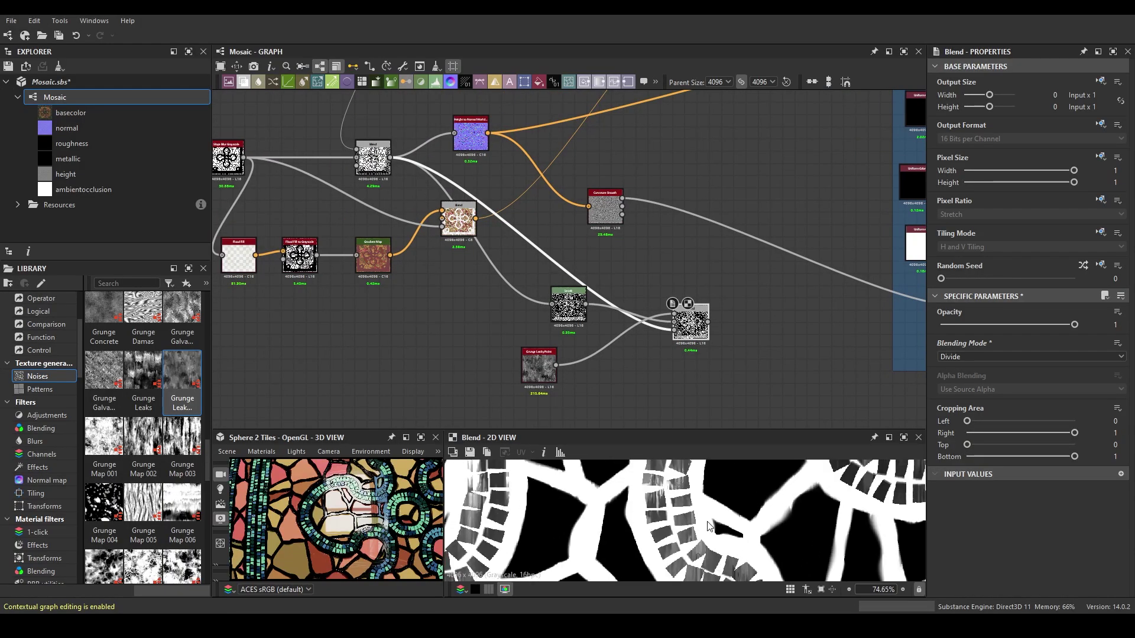
{"action": "scroll", "coordinate": [707, 480], "scroll_direction": "down", "scroll_amount": 1}
{"action": "key", "text": "space"}
{"action": "left_click", "coordinate": [597, 372]}
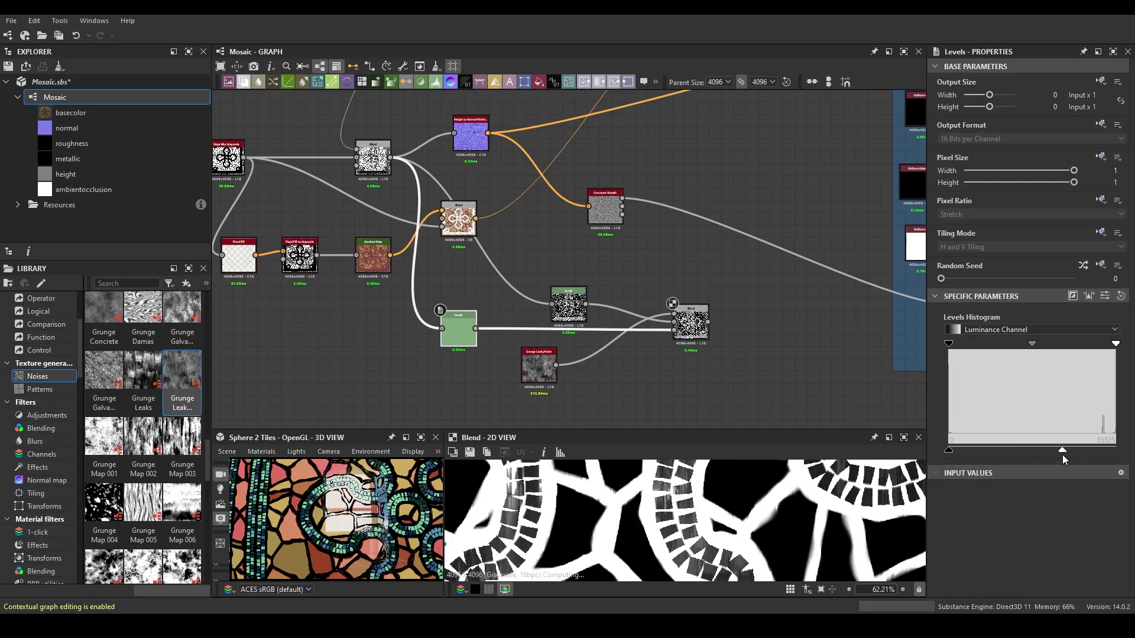
Add a second Blend fed by the first blend, set to Add (Linear Dodge)
{"action": "scroll", "coordinate": [647, 369], "scroll_direction": "down", "scroll_amount": 1}
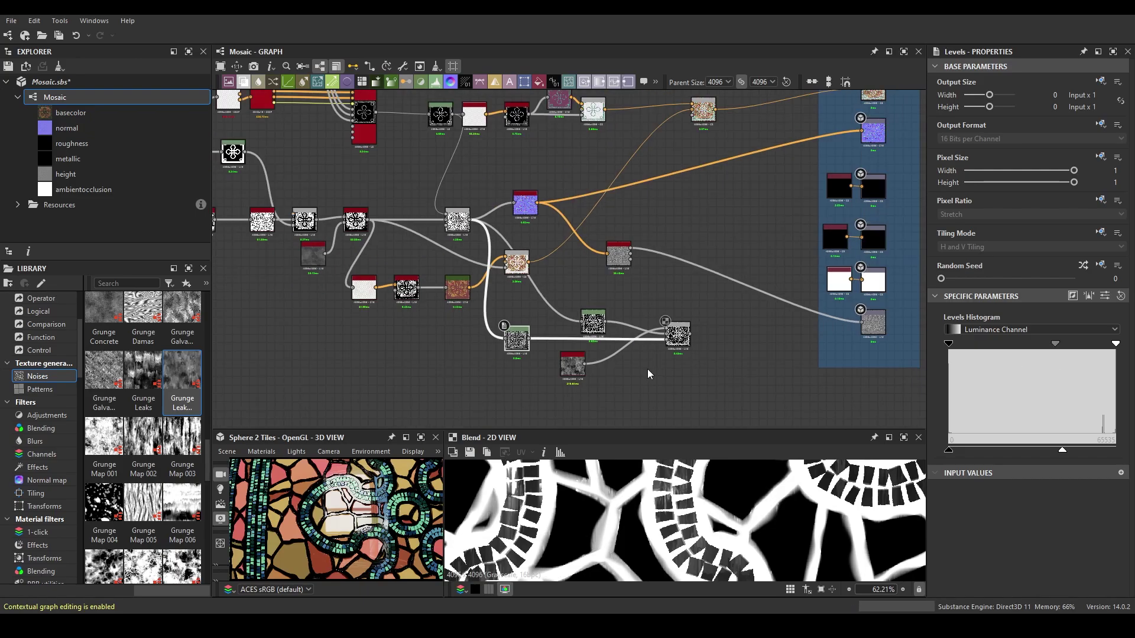
{"action": "scroll", "coordinate": [647, 369], "scroll_direction": "up", "scroll_amount": 4}
{"action": "scroll", "coordinate": [641, 371], "scroll_direction": "down", "scroll_amount": 3}
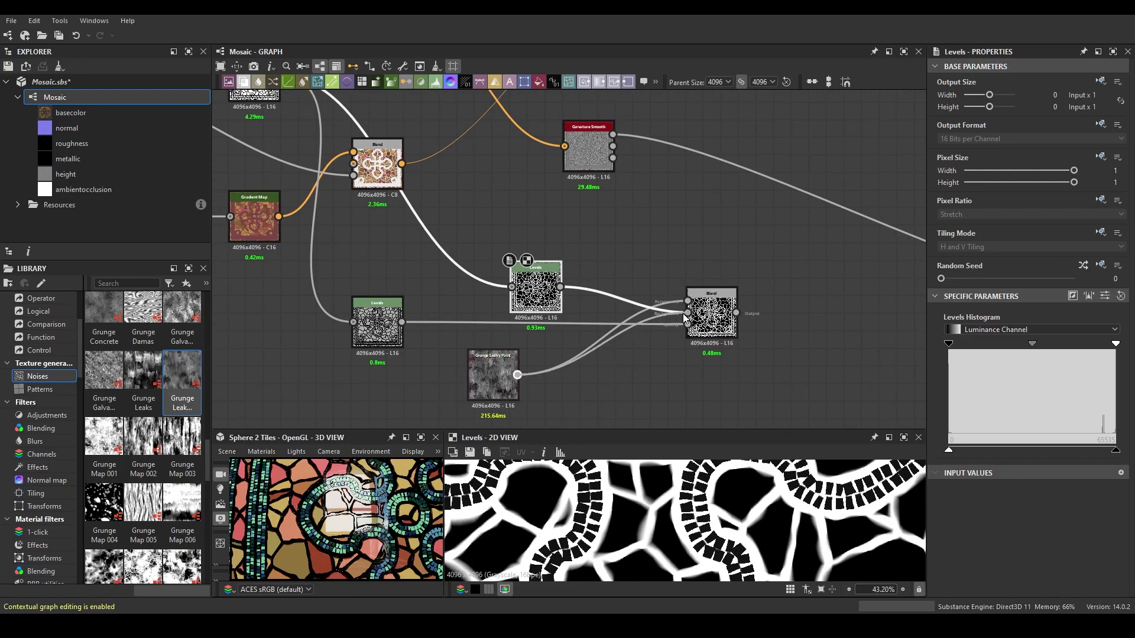
{"action": "left_click", "coordinate": [712, 314]}
{"action": "middle_click_drag", "start_coordinate": [712, 319], "coordinate": [629, 316]}
{"action": "left_click_drag", "start_coordinate": [652, 309], "coordinate": [707, 328]}
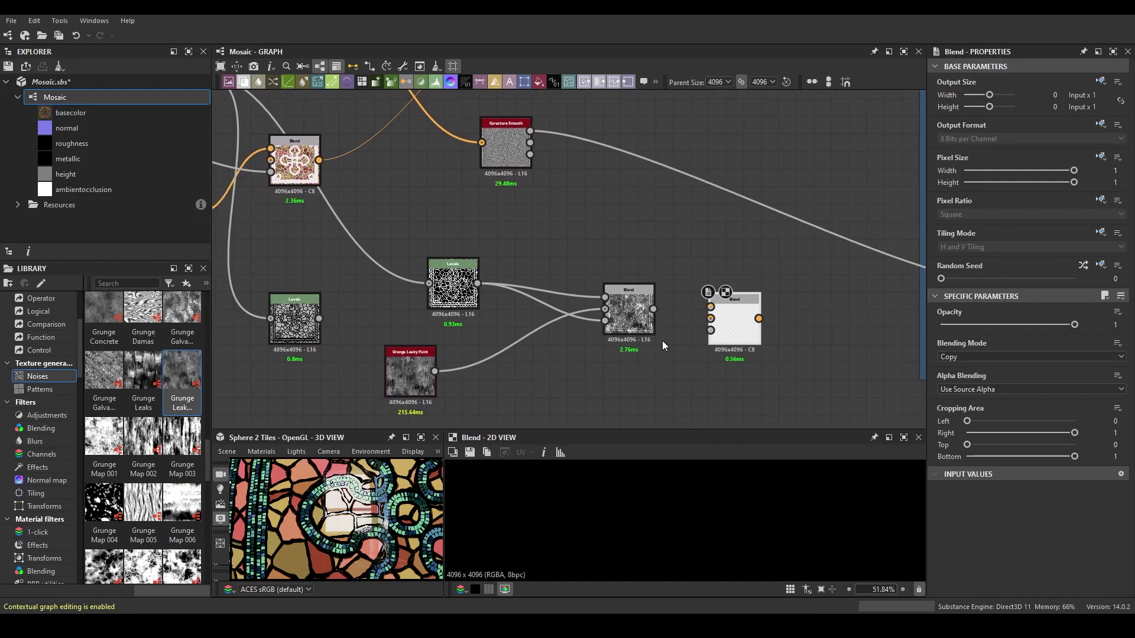
{"action": "left_click", "coordinate": [958, 357]}
{"action": "left_click", "coordinate": [957, 368]}
{"action": "left_click", "coordinate": [959, 396]}
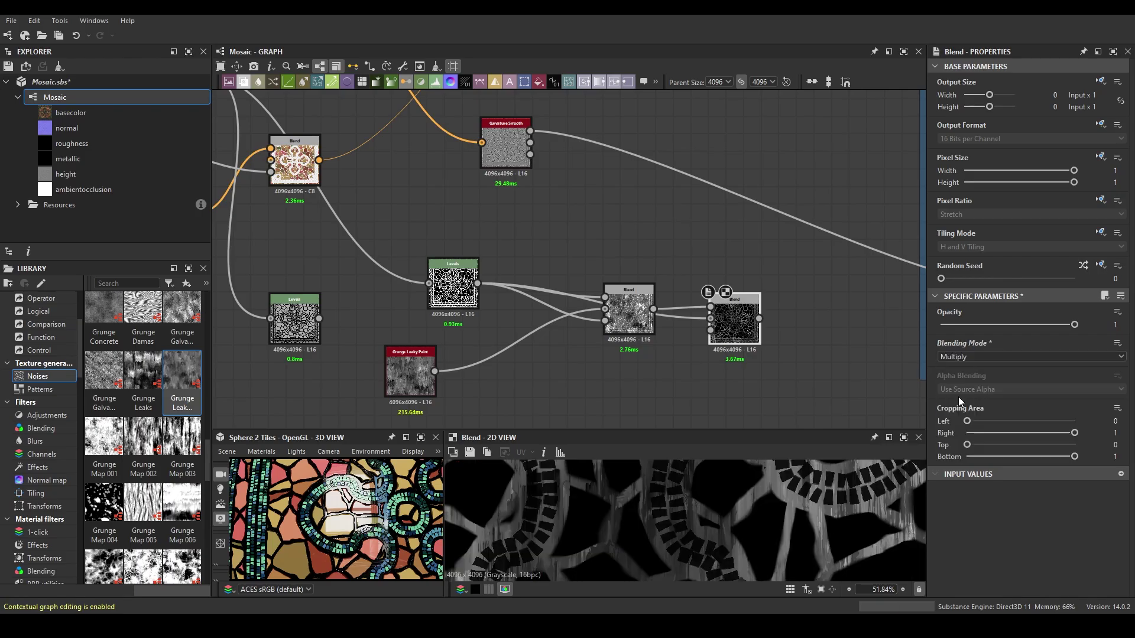
{"action": "left_click", "coordinate": [990, 357]}
{"action": "left_click", "coordinate": [989, 367]}
Add a Levels node after the new blend with a raised black point
{"action": "scroll", "coordinate": [802, 526], "scroll_direction": "down", "scroll_amount": 2}
{"action": "scroll", "coordinate": [802, 527], "scroll_direction": "down", "scroll_amount": 1}
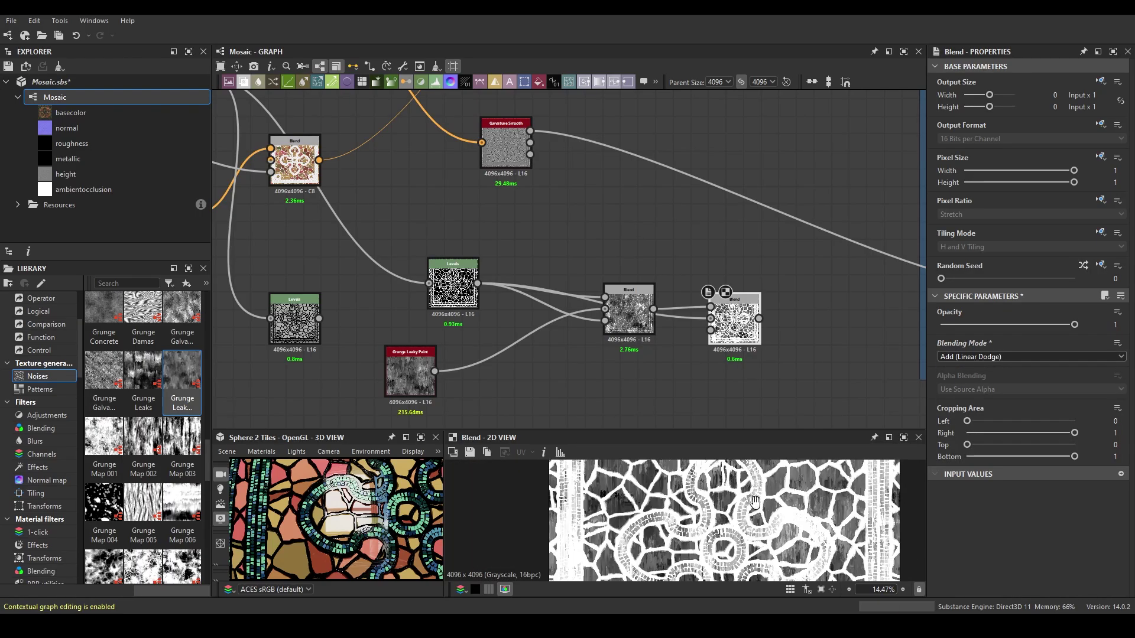
{"action": "scroll", "coordinate": [802, 526], "scroll_direction": "up", "scroll_amount": 4}
{"action": "mouse_move", "coordinate": [746, 332]}
{"action": "middle_mouse_down"}
{"action": "mouse_move", "coordinate": [606, 342]}
{"action": "mouse_move", "coordinate": [831, 344]}
{"action": "mouse_move", "coordinate": [668, 334]}
{"action": "middle_mouse_up"}
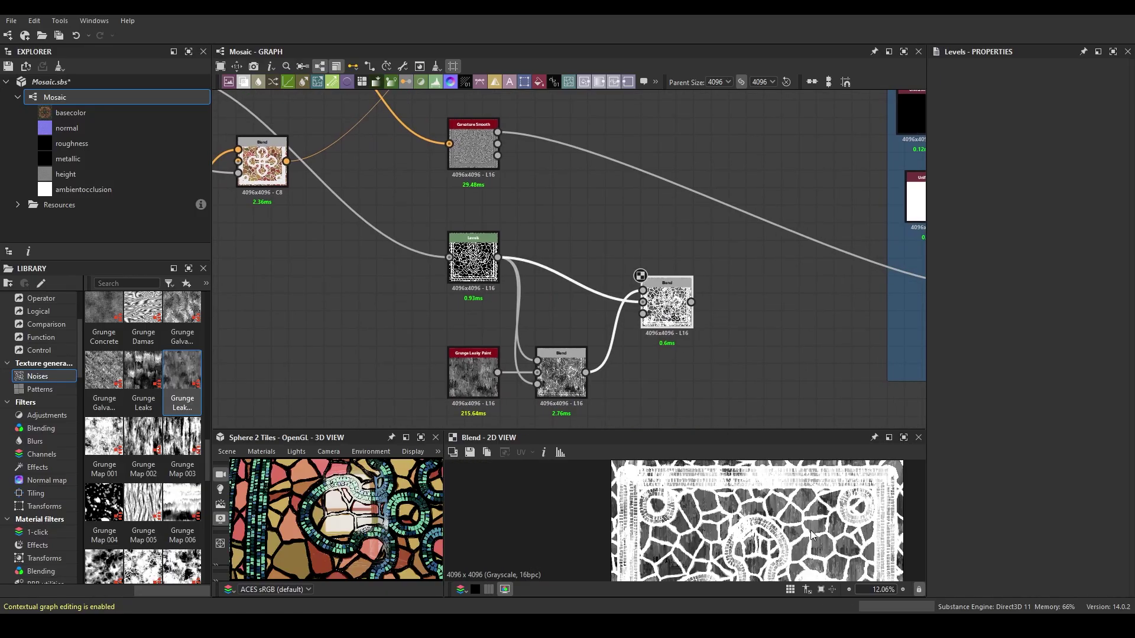
{"action": "key", "text": "ctrl+l"}
{"action": "left_click_drag", "start_coordinate": [958, 344], "coordinate": [1006, 344]}
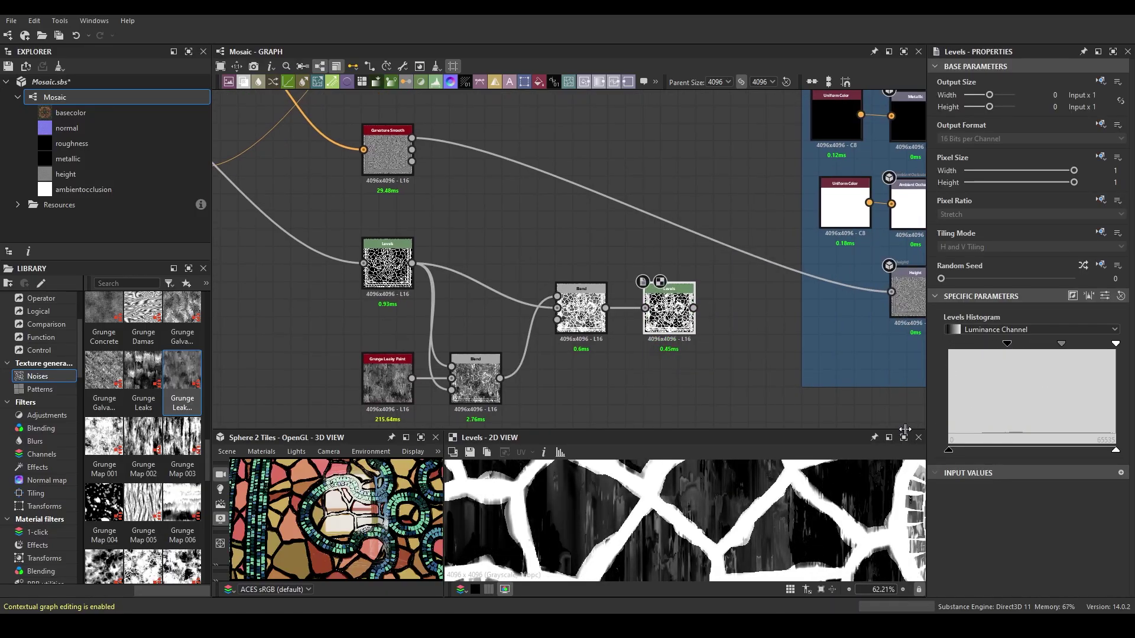
{"action": "scroll", "coordinate": [685, 520], "scroll_direction": "down", "scroll_amount": 3}
Bring Fractal Sum 1 from the Library to feed Grunge Leaky Paint, previewing the Levels mask
{"action": "mouse_move", "coordinate": [208, 467]}
{"action": "left_mouse_down"}
{"action": "mouse_move", "coordinate": [200, 420]}
{"action": "mouse_move", "coordinate": [358, 378]}
{"action": "left_mouse_up"}
{"action": "scroll", "coordinate": [199, 474], "scroll_direction": "up", "scroll_amount": 2}
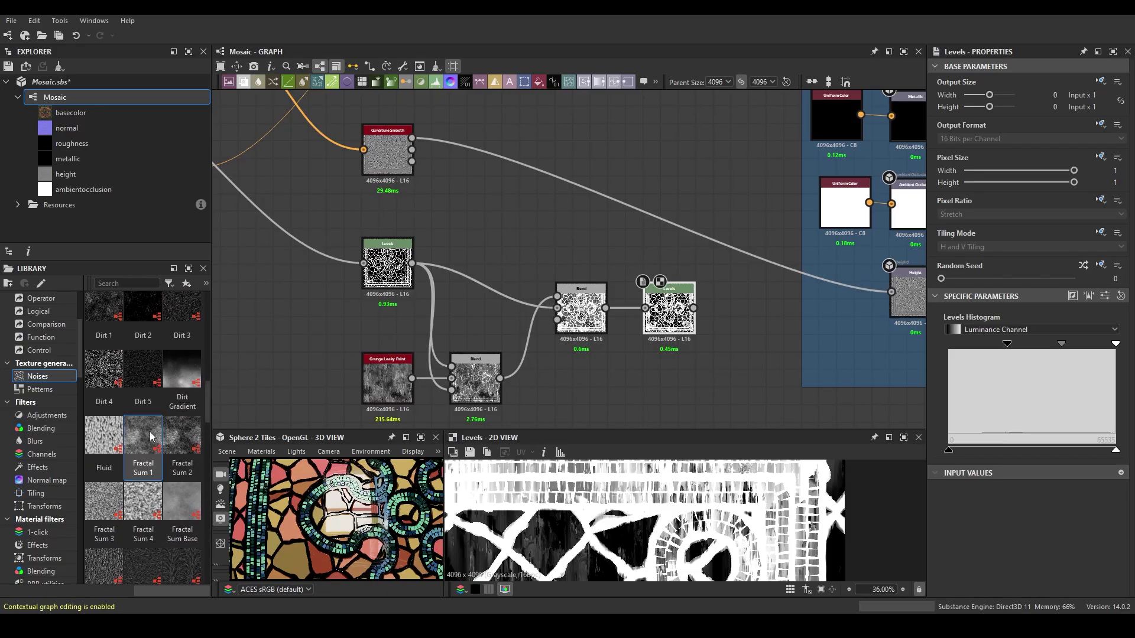
{"action": "double_click", "coordinate": [678, 311]}
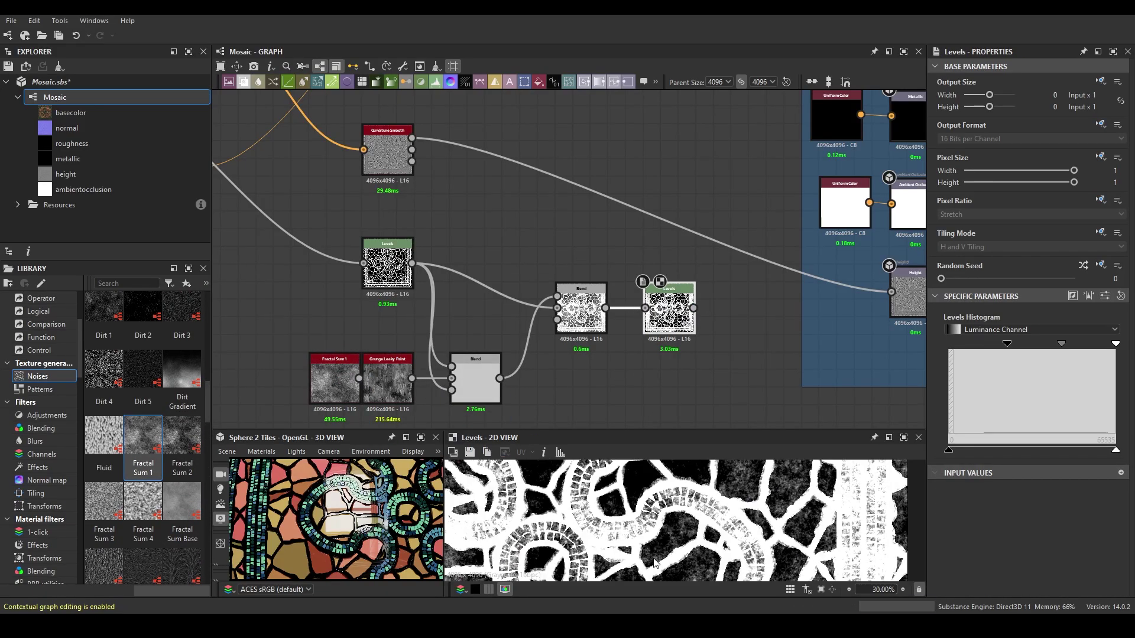
{"action": "scroll", "coordinate": [602, 382], "scroll_direction": "down", "scroll_amount": 2}
{"action": "middle_click_drag", "start_coordinate": [602, 388], "coordinate": [496, 221]}
{"action": "scroll", "coordinate": [604, 225], "scroll_direction": "up", "scroll_amount": 5}
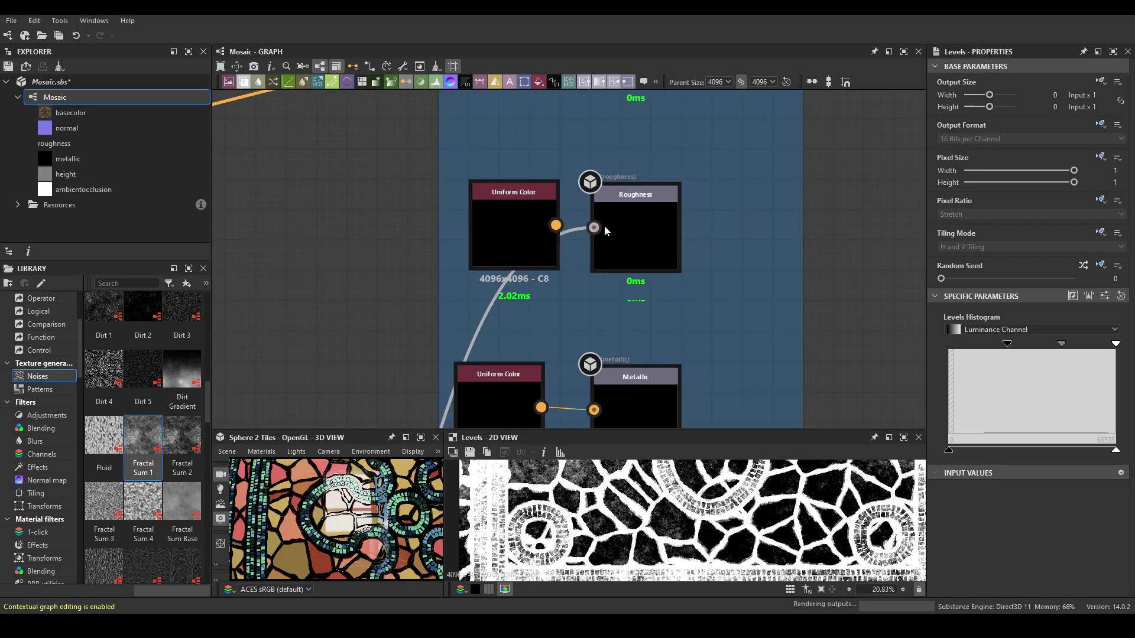
{"action": "scroll", "coordinate": [757, 331], "scroll_direction": "down", "scroll_amount": 5}
{"action": "scroll", "coordinate": [749, 335], "scroll_direction": "down", "scroll_amount": 5}
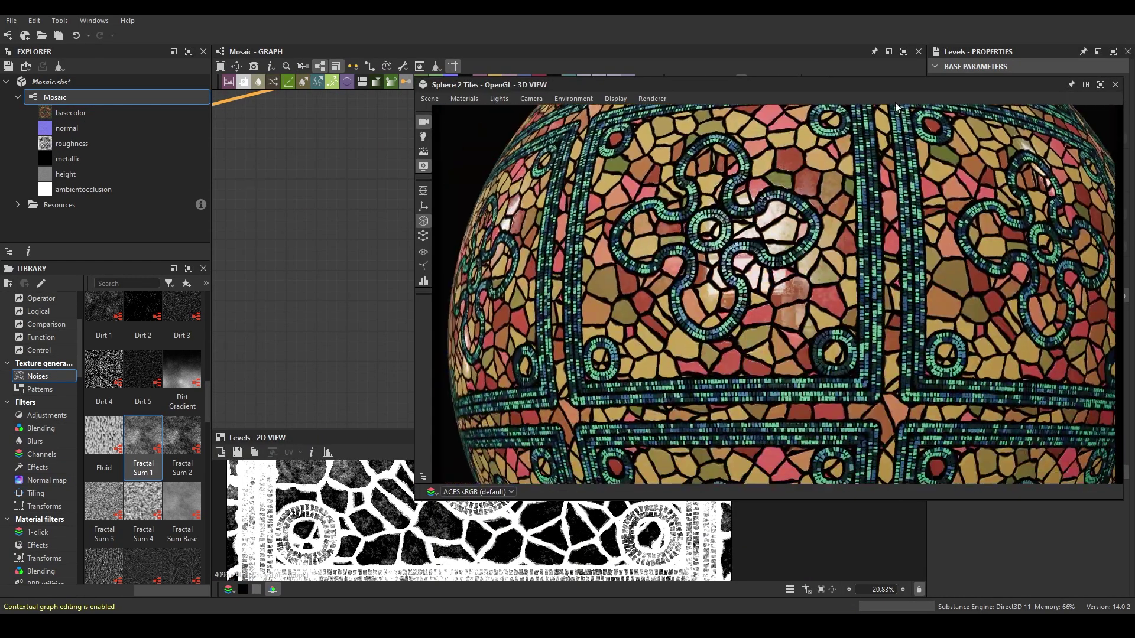
{"action": "left_click", "coordinate": [541, 376]}
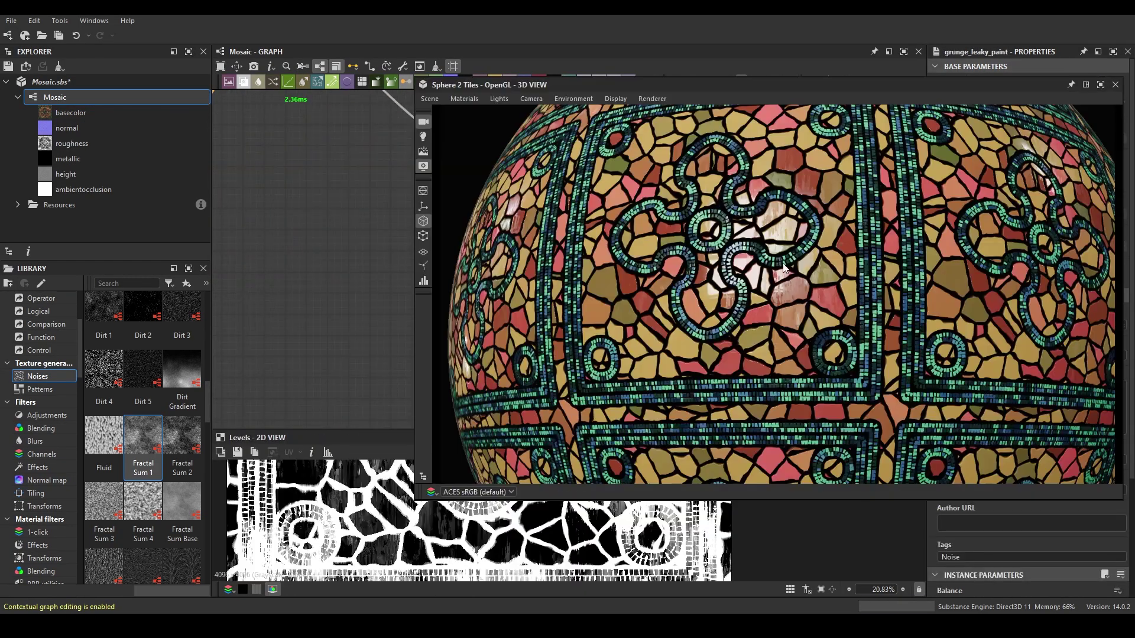
Orbit the enlarged 3D view to inspect the mosaic tiles on the sphere
{"action": "scroll", "coordinate": [749, 248], "scroll_direction": "up", "scroll_amount": 5}
{"action": "scroll", "coordinate": [755, 248], "scroll_direction": "up", "scroll_amount": 3}
{"action": "left_click_drag", "start_coordinate": [756, 248], "coordinate": [746, 234]}
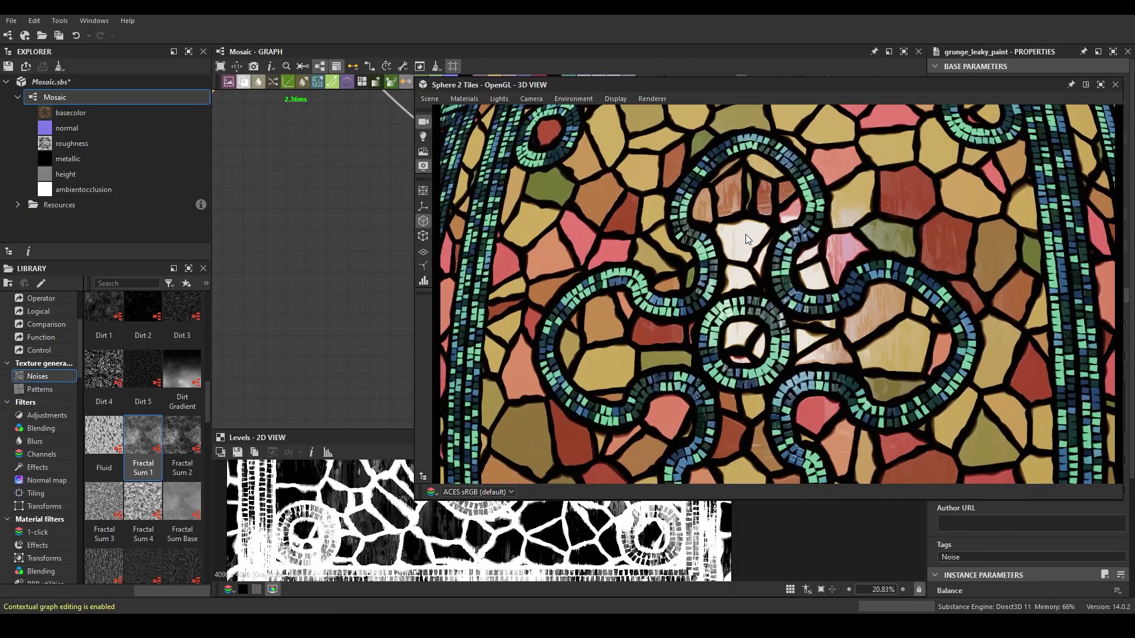
{"action": "scroll", "coordinate": [739, 285], "scroll_direction": "up", "scroll_amount": 3}
{"action": "left_click_drag", "start_coordinate": [739, 285], "coordinate": [1048, 99]}
{"action": "key", "text": "ctrl+space"}
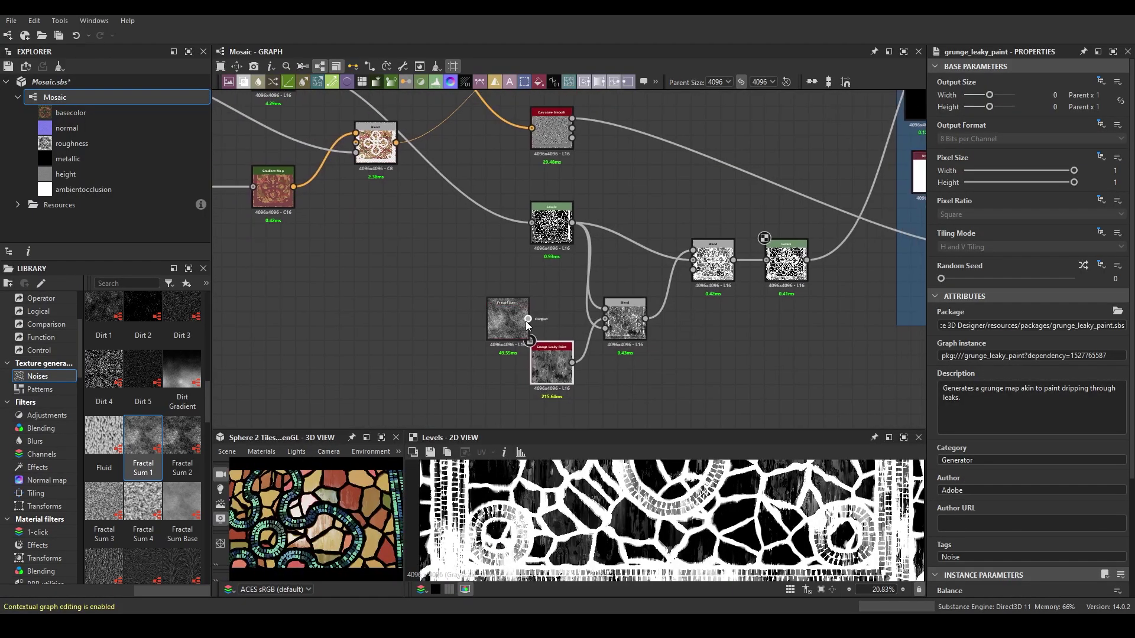
Select Fractal Sum 1 and preview the curvature output in the 2D view
{"action": "left_click", "coordinate": [552, 331]}
{"action": "scroll", "coordinate": [552, 341], "scroll_direction": "down", "scroll_amount": 3}
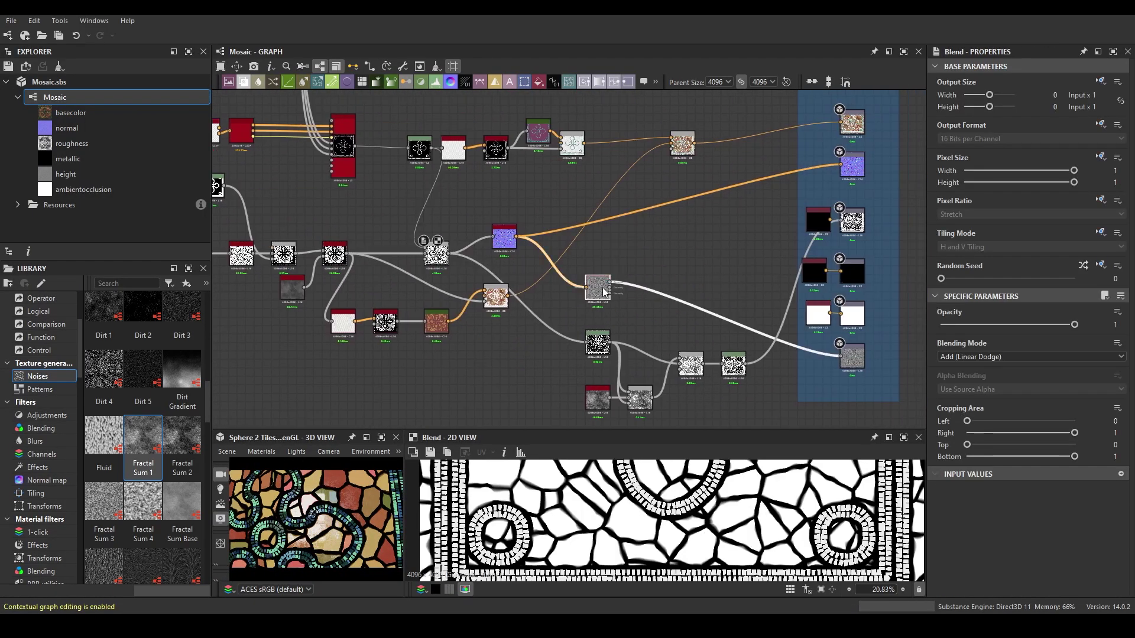
{"action": "double_click", "coordinate": [597, 288]}
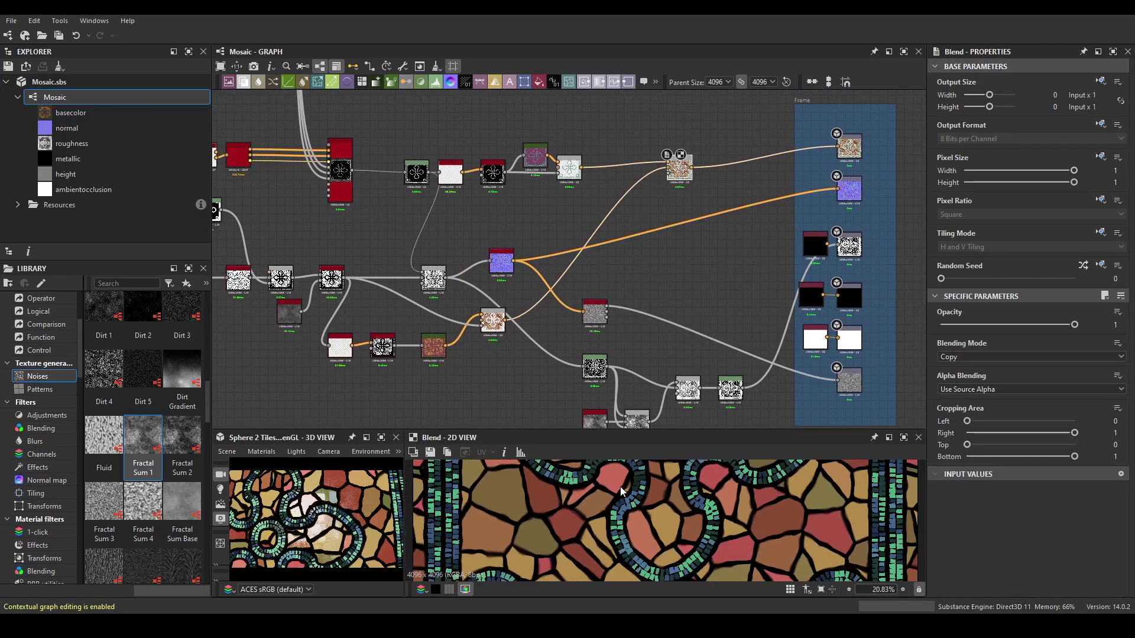
{"action": "scroll", "coordinate": [548, 284], "scroll_direction": "up", "scroll_amount": 2}
{"action": "scroll", "coordinate": [548, 284], "scroll_direction": "up", "scroll_amount": 2}
Add an Ambient Occlusion (HBAO) node followed by a brightening Levels
{"action": "left_click_drag", "start_coordinate": [548, 284], "coordinate": [570, 254]}
{"action": "type", "text": "hbao"}
{"action": "key", "text": "Return"}
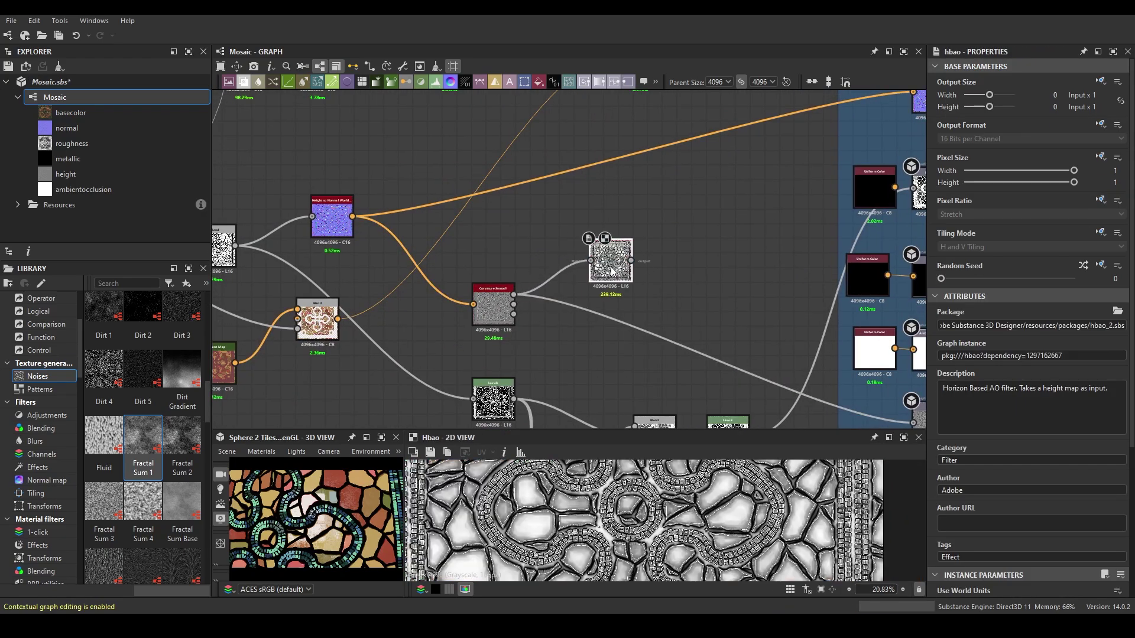
{"action": "scroll", "coordinate": [951, 563], "scroll_direction": "down", "scroll_amount": 3}
{"action": "scroll", "coordinate": [983, 502], "scroll_direction": "down", "scroll_amount": 3}
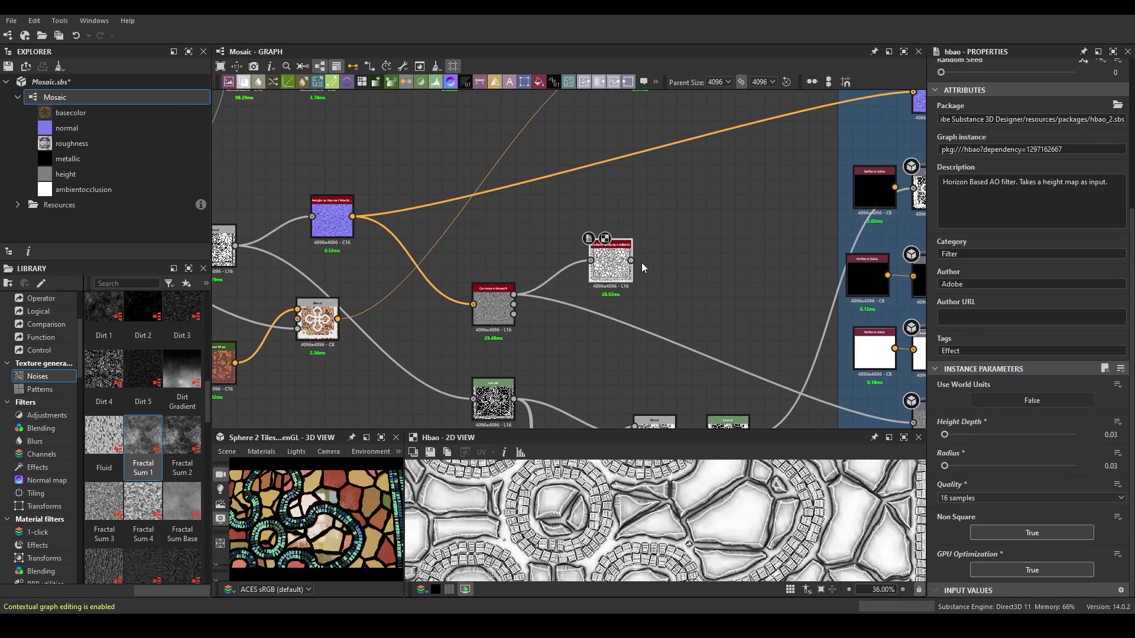
{"action": "left_click_drag", "start_coordinate": [631, 260], "coordinate": [679, 269]}
{"action": "left_click", "coordinate": [729, 374]}
{"action": "left_click_drag", "start_coordinate": [1003, 458], "coordinate": [1026, 453]}
Replace the Uniform Color placeholder on the Ambient Occlusion output with the HBAO Levels
{"action": "middle_click_drag", "start_coordinate": [922, 355], "coordinate": [771, 341]}
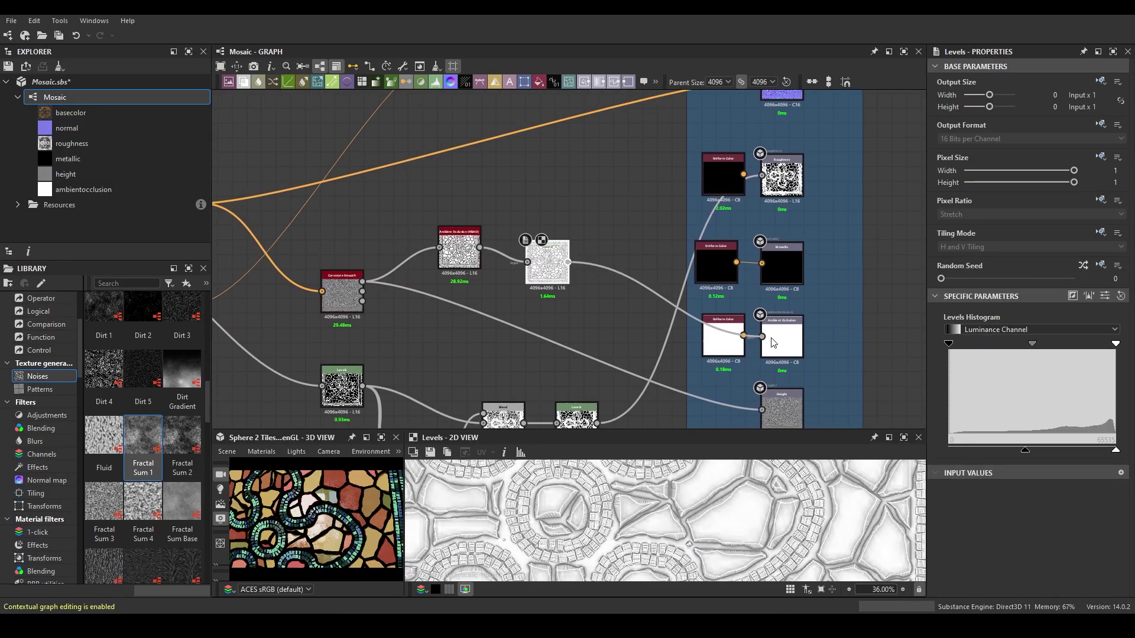
{"action": "left_click", "coordinate": [738, 346]}
{"action": "key", "text": "Delete"}
{"action": "left_click_drag", "start_coordinate": [550, 281], "coordinate": [712, 353]}
{"action": "scroll", "coordinate": [679, 319], "scroll_direction": "down", "scroll_amount": 2}
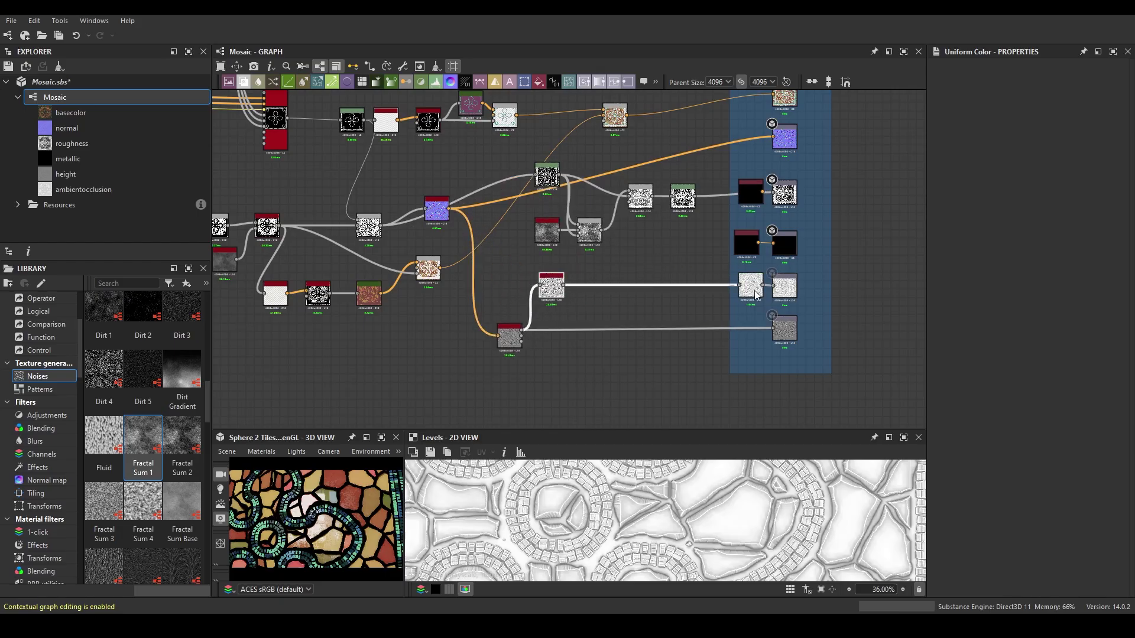
Add a reroute dot on the normal wire
{"action": "middle_click_drag", "start_coordinate": [756, 295], "coordinate": [871, 379]}
{"action": "double_click", "coordinate": [608, 236]}
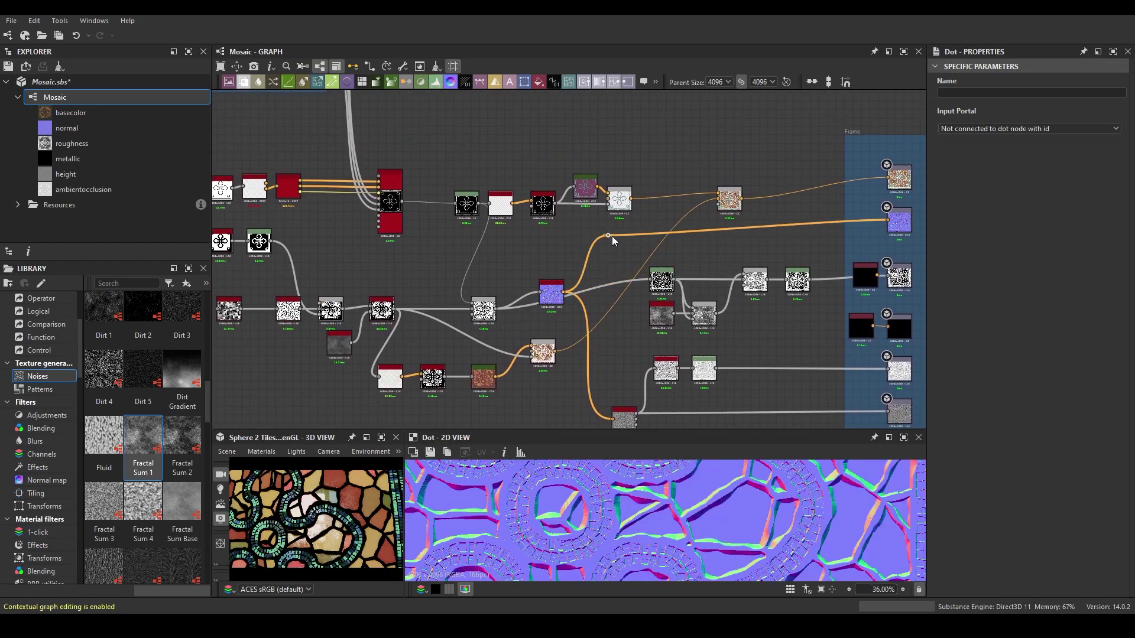
{"action": "middle_click_drag", "start_coordinate": [539, 358], "coordinate": [631, 277]}
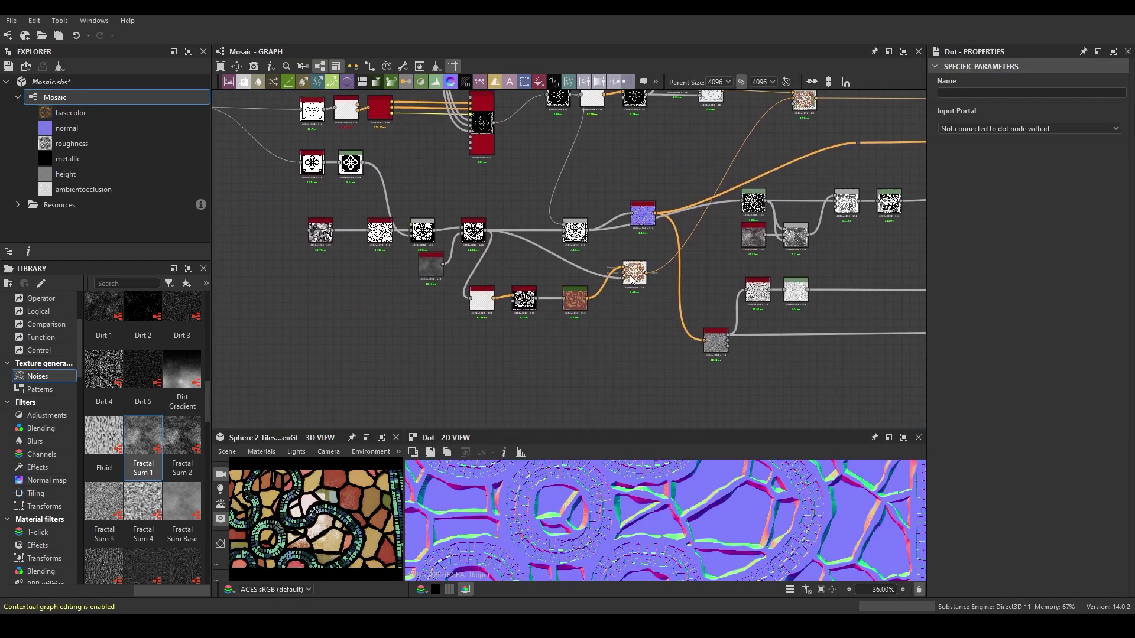
{"action": "scroll", "coordinate": [598, 374], "scroll_direction": "down", "scroll_amount": 3}
Branch a Levels node off Curvature Smooth's second output
{"action": "double_click", "coordinate": [653, 249]}
{"action": "key", "text": "f"}
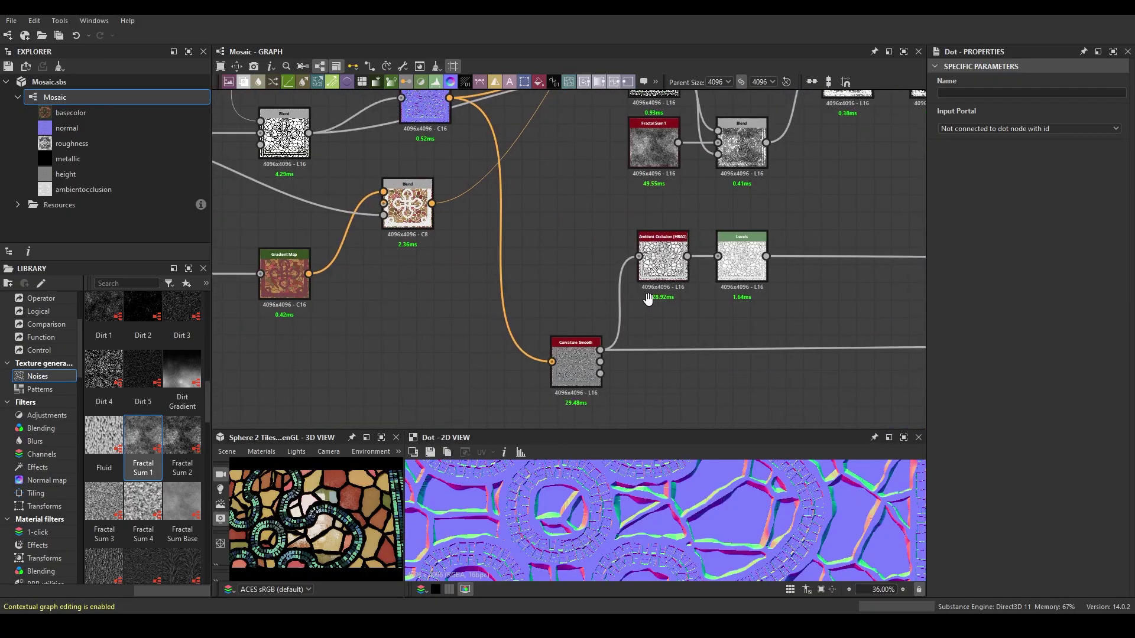
{"action": "scroll", "coordinate": [672, 285], "scroll_direction": "up", "scroll_amount": 5}
{"action": "left_click_drag", "start_coordinate": [501, 277], "coordinate": [562, 317]}
{"action": "left_click", "coordinate": [625, 406]}
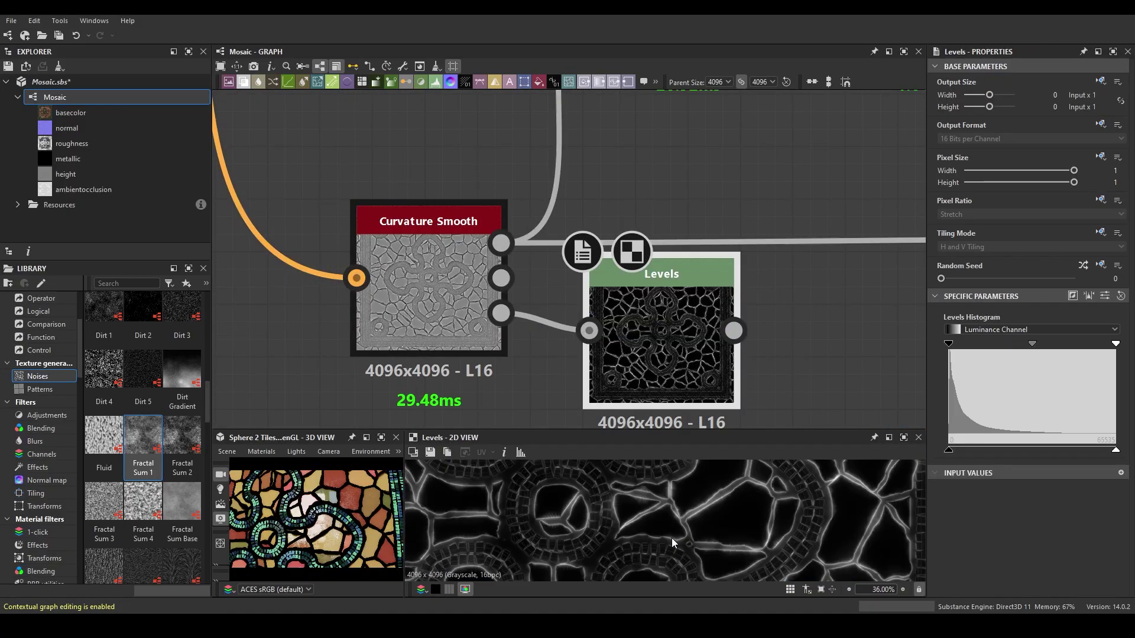
{"action": "middle_click_drag", "start_coordinate": [625, 407], "coordinate": [412, 370]}
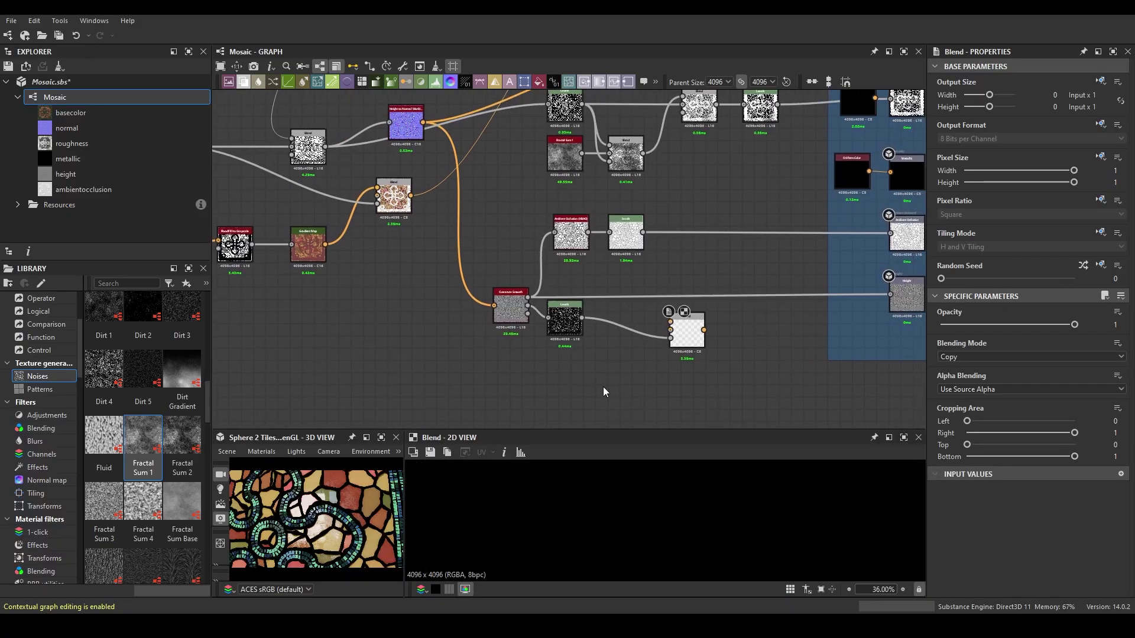
Set the Uniform Color to neutral grey 100 and preview the Blend result in 2D
{"action": "left_click", "coordinate": [962, 362]}
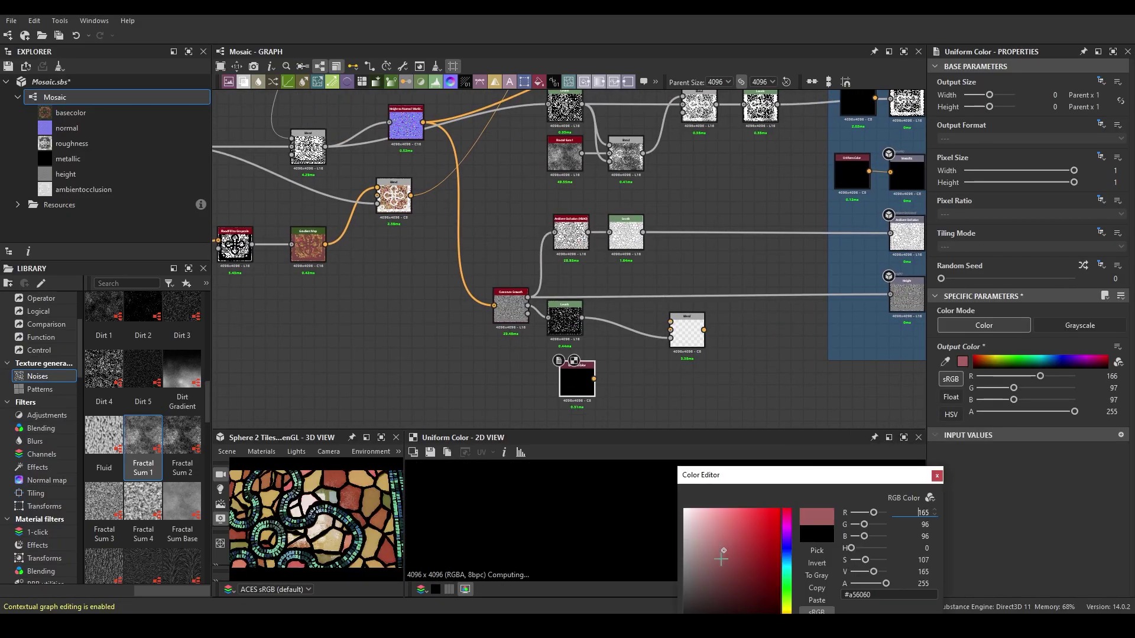
{"action": "left_click", "coordinate": [759, 501]}
{"action": "left_click", "coordinate": [821, 544]}
{"action": "left_click", "coordinate": [850, 506]}
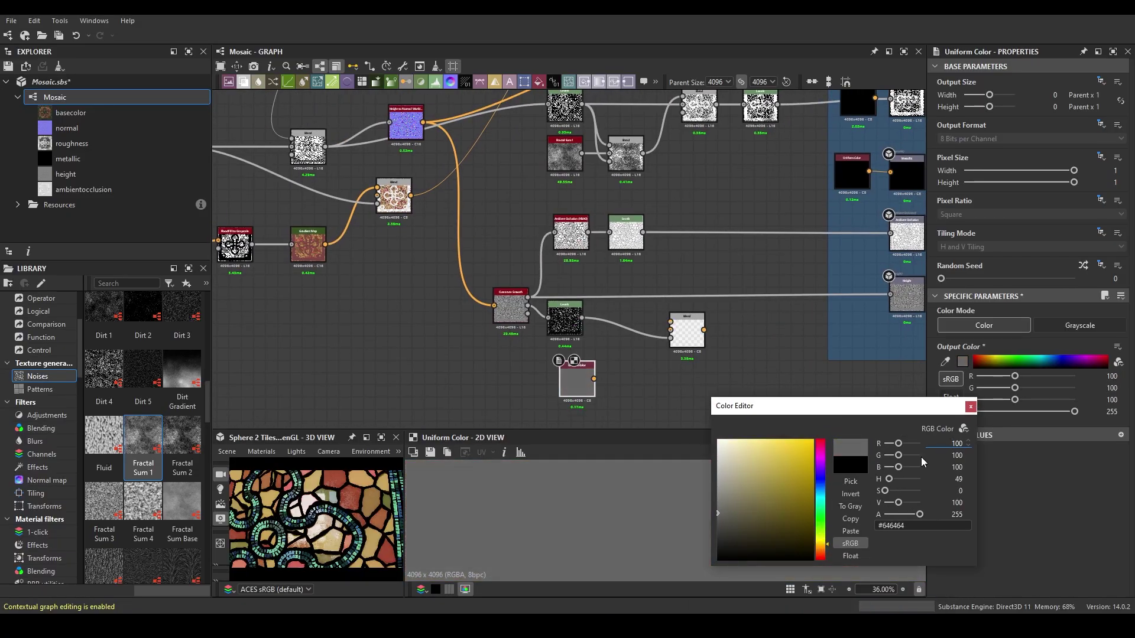
{"action": "left_click", "coordinate": [970, 406]}
{"action": "scroll", "coordinate": [675, 326], "scroll_direction": "down", "scroll_amount": 3}
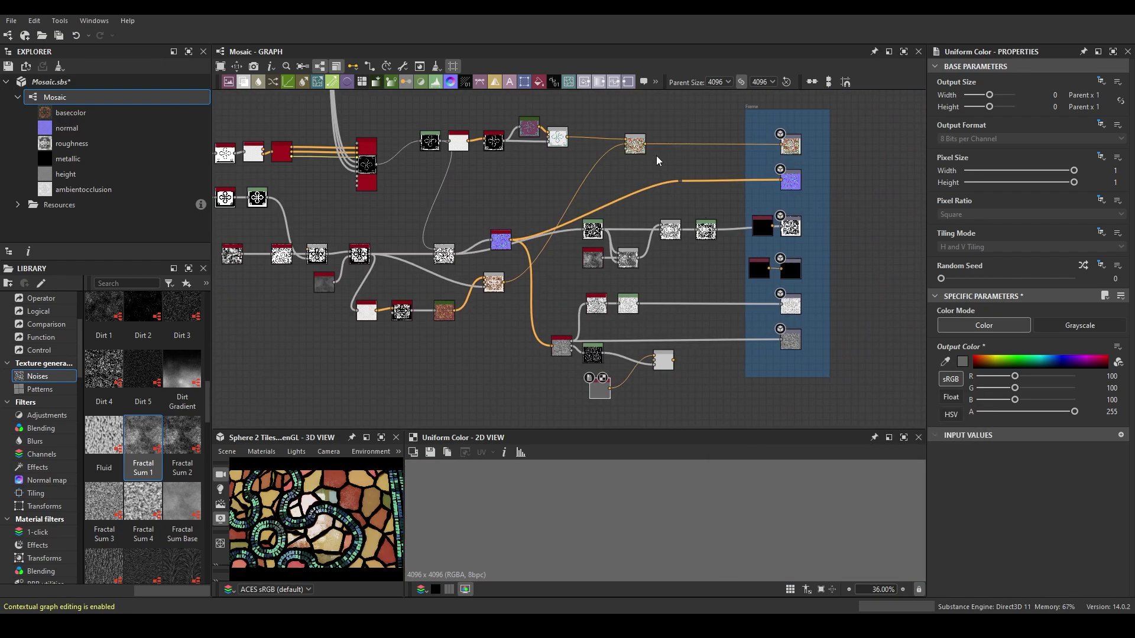
{"action": "double_click", "coordinate": [656, 362]}
{"action": "left_click", "coordinate": [593, 353]}
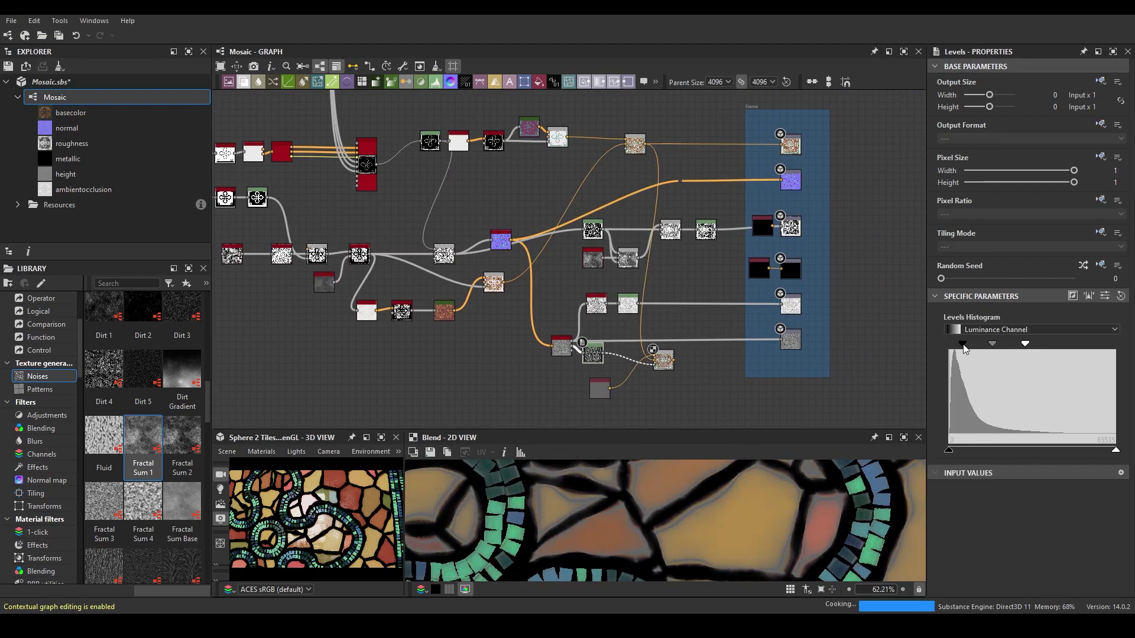
Change the Uniform Color to a warm light beige (RGB 163, 145, 126)
{"action": "left_click", "coordinate": [600, 388]}
{"action": "left_click", "coordinate": [962, 362]}
{"action": "left_click", "coordinate": [717, 512]}
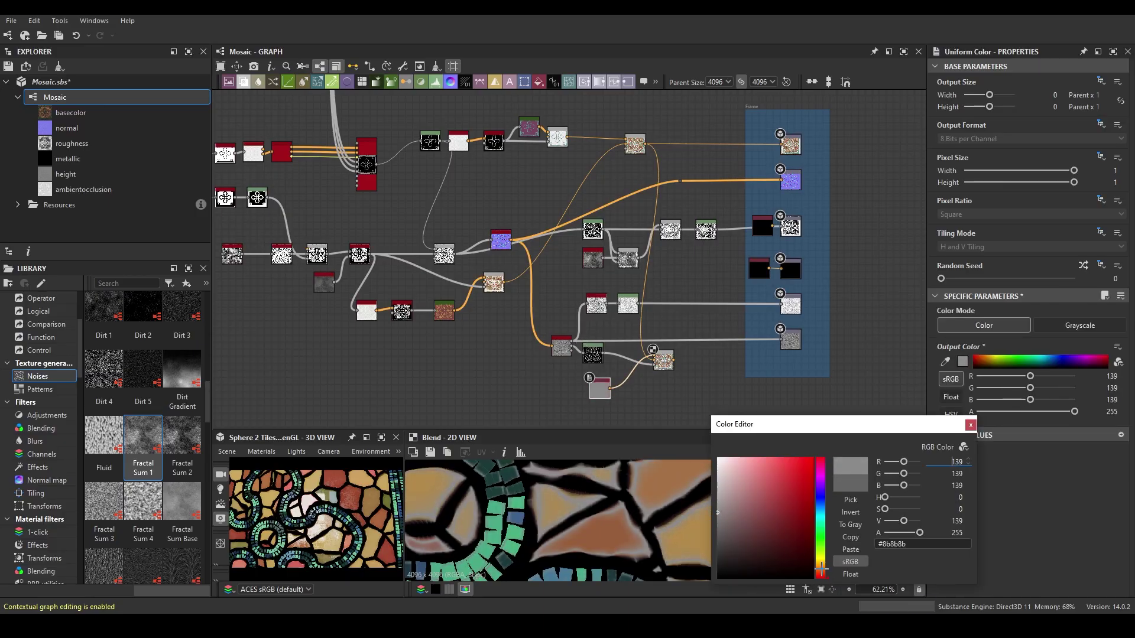
{"action": "left_click_drag", "start_coordinate": [718, 512], "coordinate": [725, 500]}
{"action": "key", "text": "Escape"}
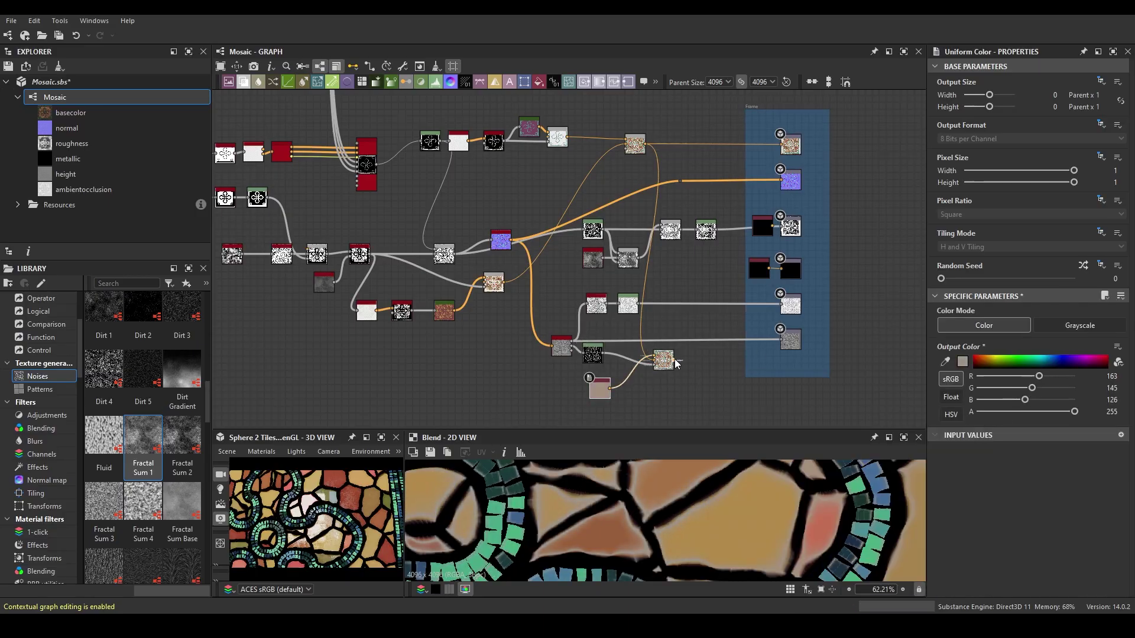
Enlarge the 3D preview and zoom to check the tinted sphere
{"action": "left_click", "coordinate": [366, 437]}
{"action": "scroll", "coordinate": [794, 319], "scroll_direction": "up", "scroll_amount": 5}
{"action": "scroll", "coordinate": [762, 335], "scroll_direction": "down", "scroll_amount": 5}
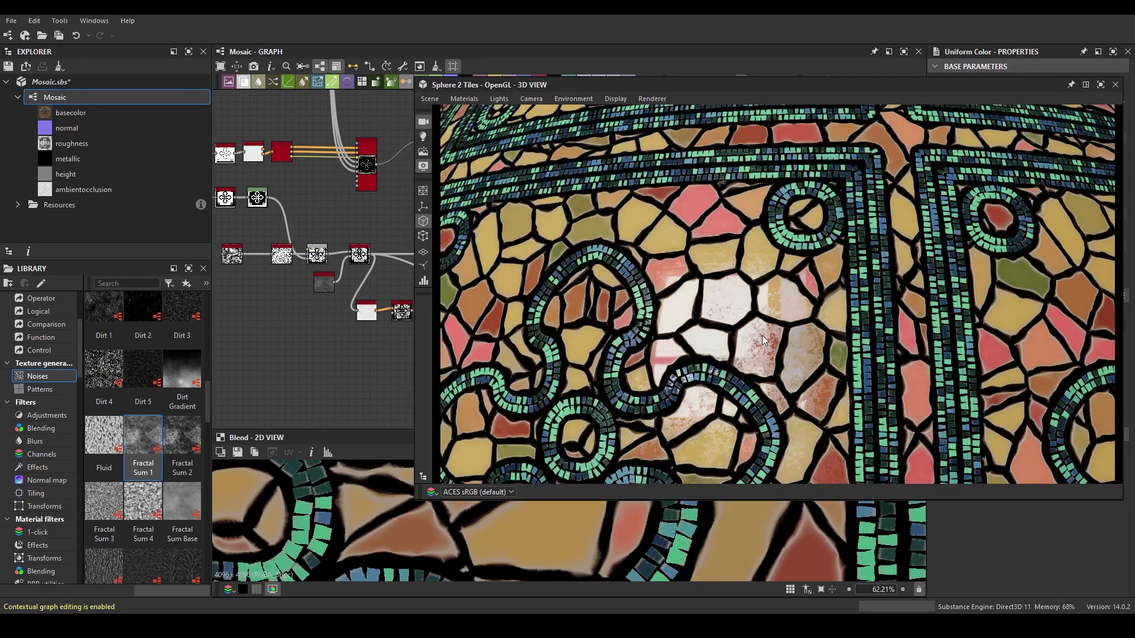
{"action": "scroll", "coordinate": [766, 317], "scroll_direction": "up", "scroll_amount": 3}
{"action": "double_click", "coordinate": [532, 85]}
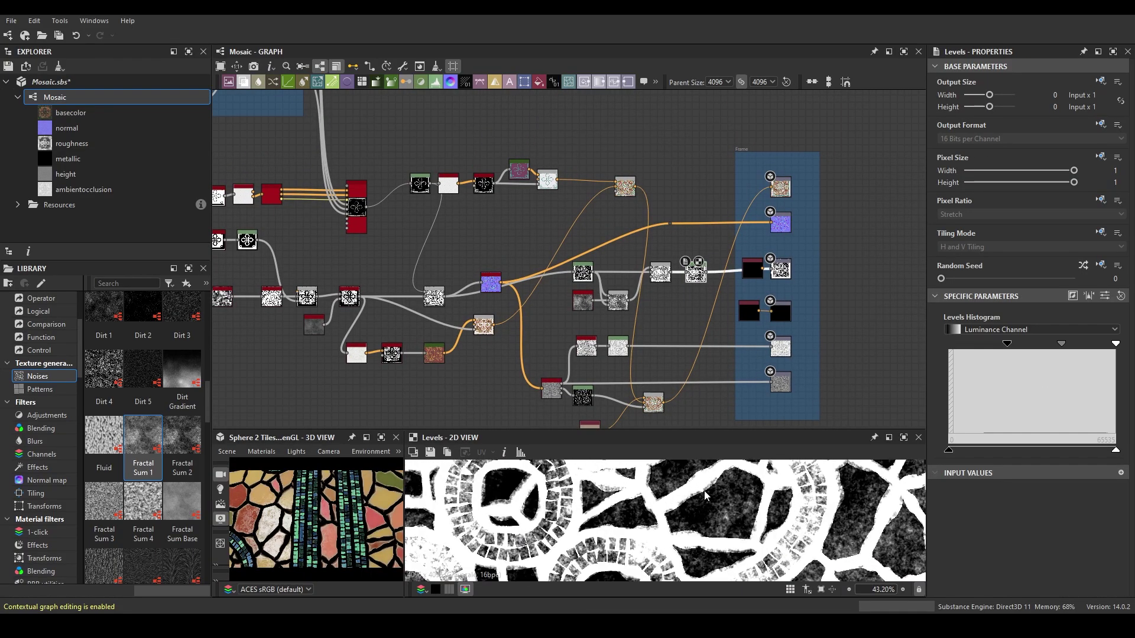
Set the curvature Blend to Multiply and remove the Uniform Color feeding Roughness
{"action": "left_click", "coordinate": [678, 289]}
{"action": "scroll", "coordinate": [665, 324], "scroll_direction": "up", "scroll_amount": 1}
{"action": "scroll", "coordinate": [634, 309], "scroll_direction": "up", "scroll_amount": 3}
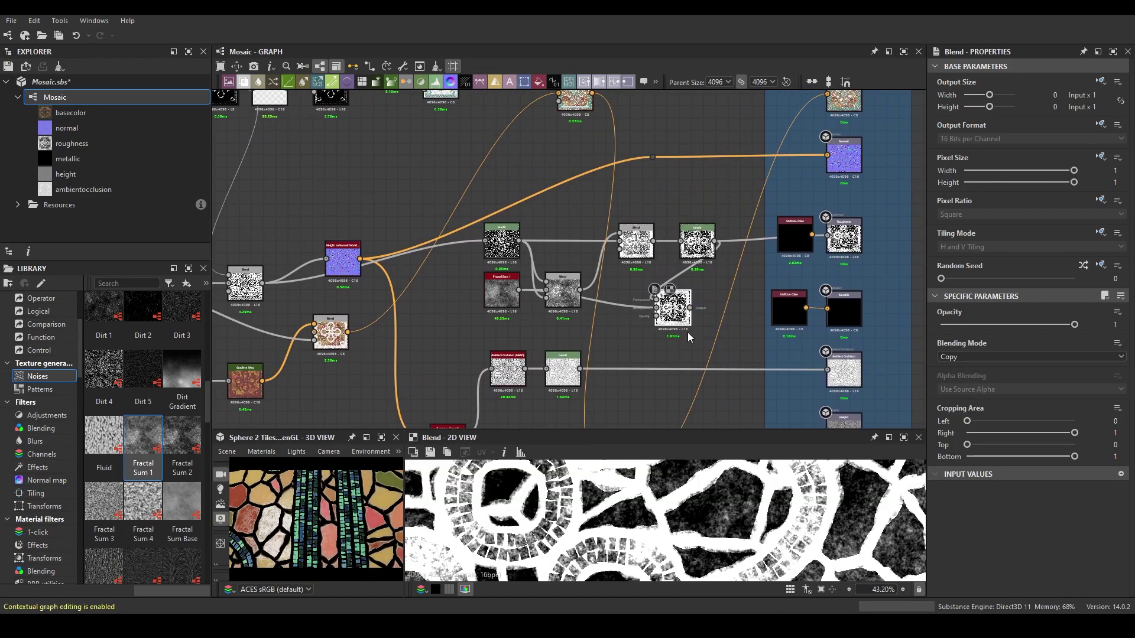
{"action": "left_click", "coordinate": [1028, 356]}
{"action": "left_click", "coordinate": [955, 399]}
{"action": "key", "text": "ctrl+z"}
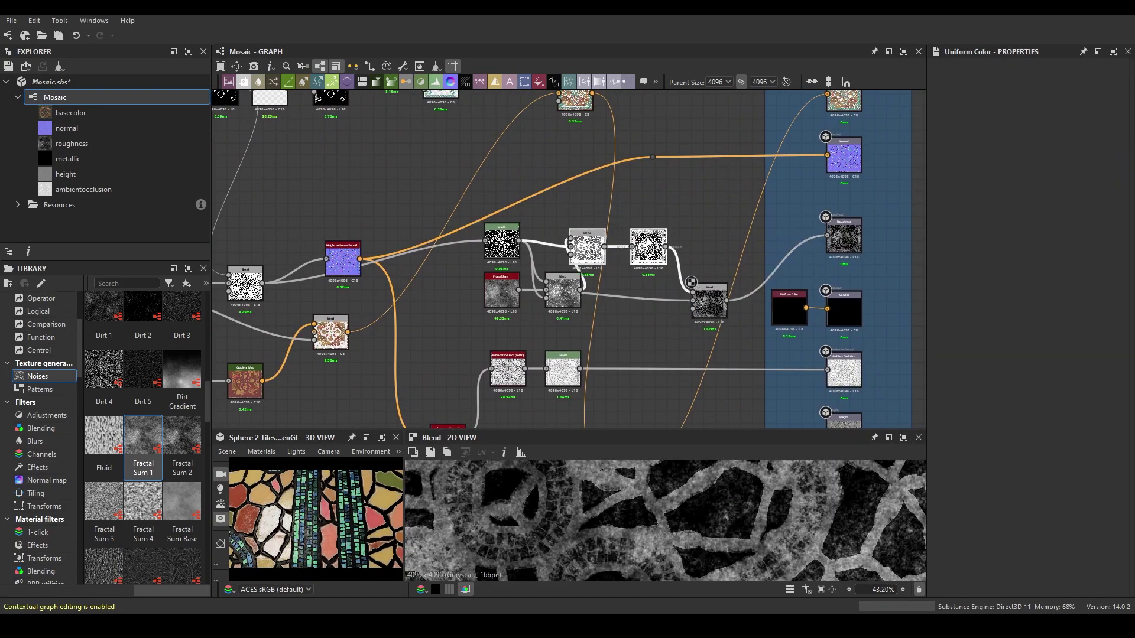
Enlarge the 3D view and zoom to check the sphere's varied glossiness
{"action": "double_click", "coordinate": [278, 437]}
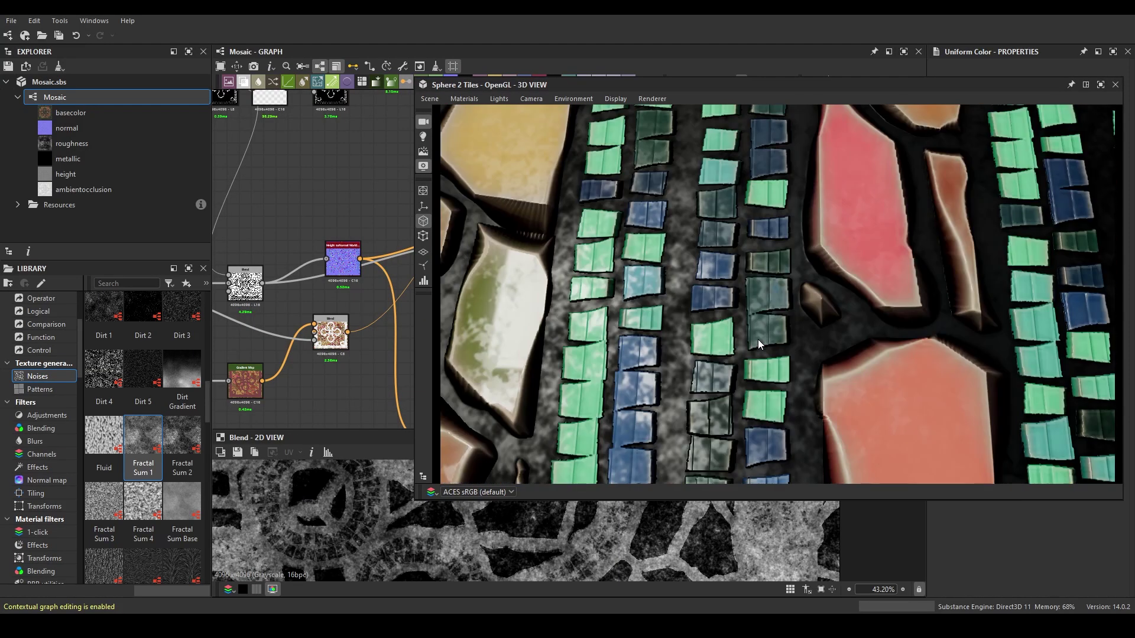
{"action": "scroll", "coordinate": [758, 340], "scroll_direction": "down", "scroll_amount": 5}
{"action": "scroll", "coordinate": [747, 355], "scroll_direction": "up", "scroll_amount": 2}
{"action": "scroll", "coordinate": [764, 335], "scroll_direction": "up", "scroll_amount": 2}
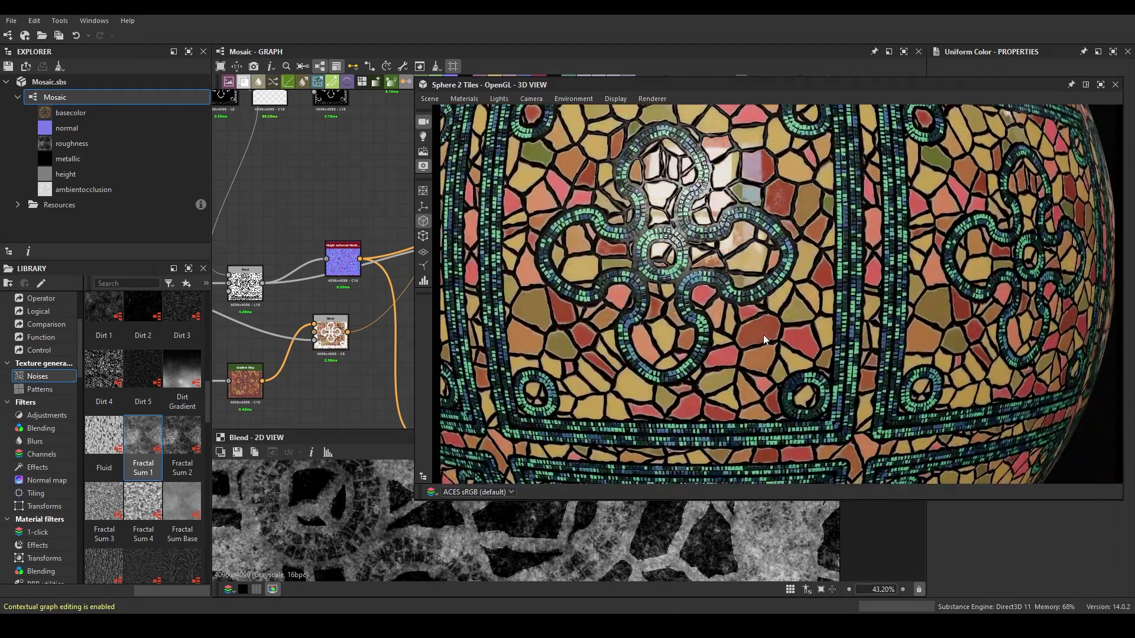
{"action": "scroll", "coordinate": [827, 335], "scroll_direction": "up", "scroll_amount": 2}
{"action": "left_click", "coordinate": [1086, 84]}
{"action": "middle_click_drag", "start_coordinate": [452, 242], "coordinate": [447, 240]}
Thin the Edge Detect tile outlines to about 1.66 and check the sphere in 3D
{"action": "scroll", "coordinate": [496, 248], "scroll_direction": "up", "scroll_amount": 3}
{"action": "left_click", "coordinate": [521, 254]}
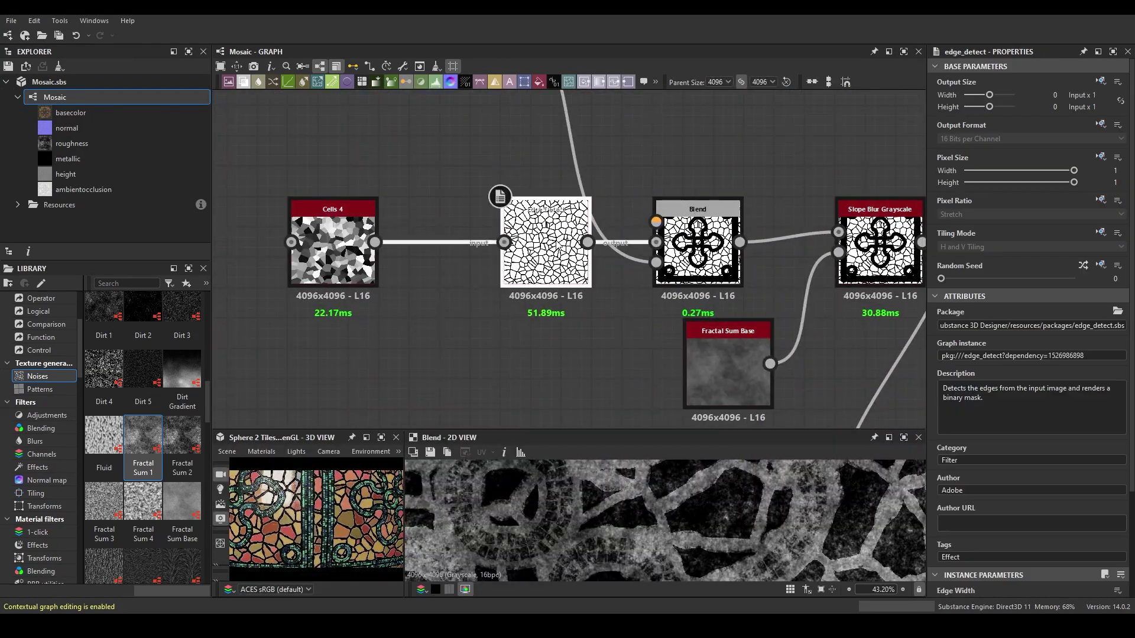
{"action": "scroll", "coordinate": [532, 254], "scroll_direction": "up", "scroll_amount": 3}
{"action": "double_click", "coordinate": [555, 256]}
{"action": "left_click_drag", "start_coordinate": [950, 497], "coordinate": [946, 498]}
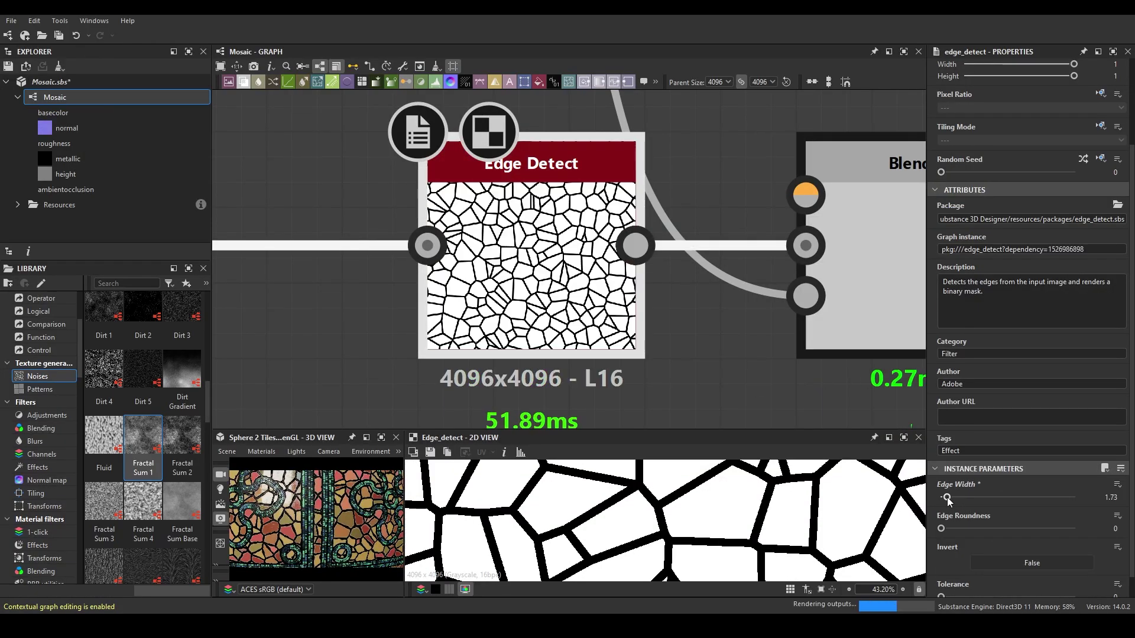
{"action": "left_click", "coordinate": [367, 437]}
{"action": "scroll", "coordinate": [729, 282], "scroll_direction": "up", "scroll_amount": 3}
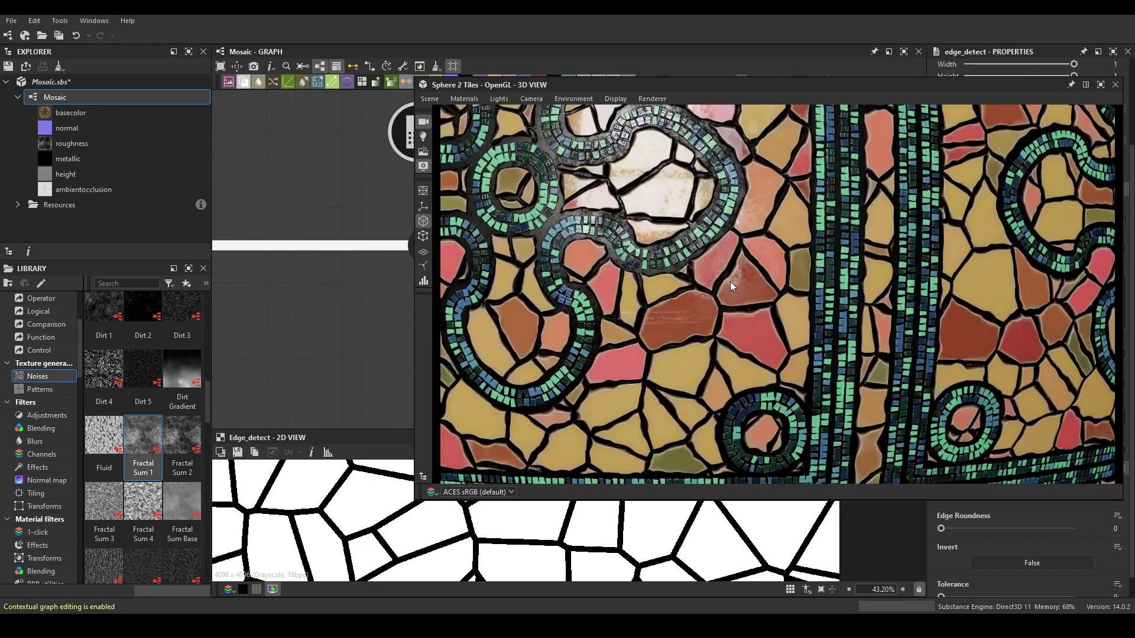
{"action": "scroll", "coordinate": [707, 339], "scroll_direction": "up", "scroll_amount": 2}
{"action": "scroll", "coordinate": [696, 362], "scroll_direction": "up", "scroll_amount": 2}
{"action": "left_click_drag", "start_coordinate": [696, 362], "coordinate": [683, 244]}
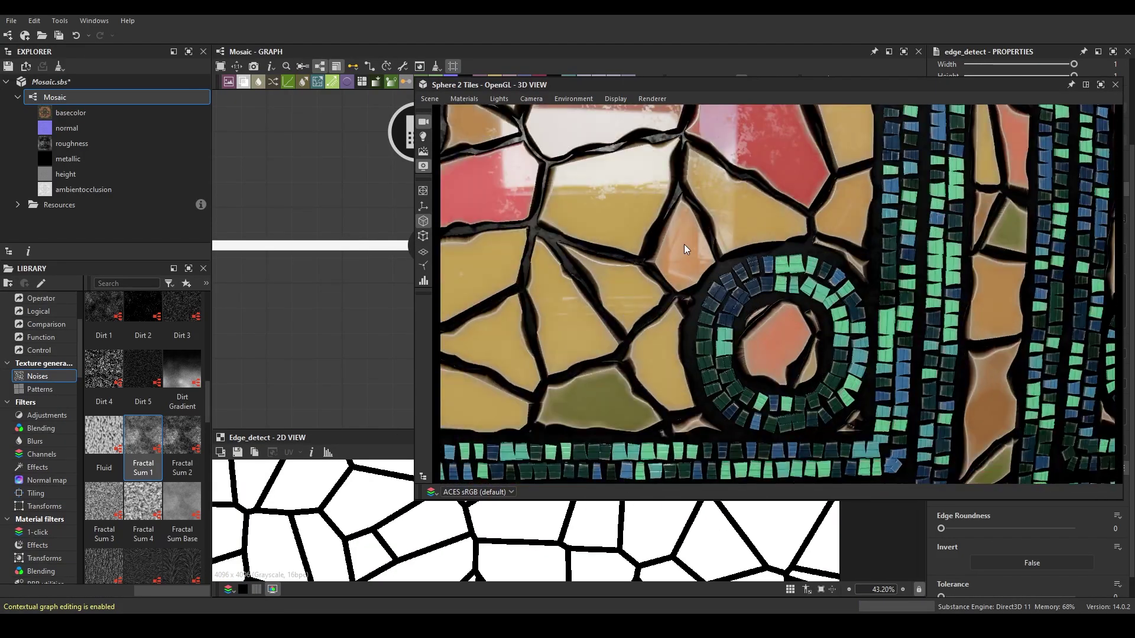
{"action": "left_click_drag", "start_coordinate": [682, 84], "coordinate": [480, 116]}
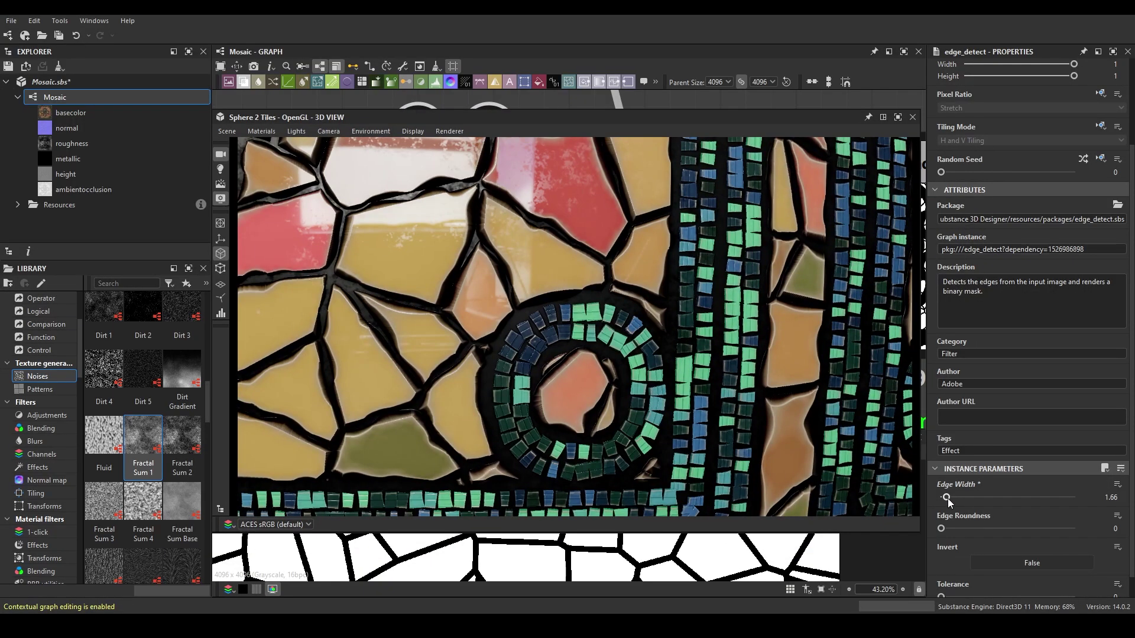
Thin the Edge Detect width further to 1.4, checking the mosaic on the sphere
{"action": "left_click_drag", "start_coordinate": [946, 499], "coordinate": [944, 499]}
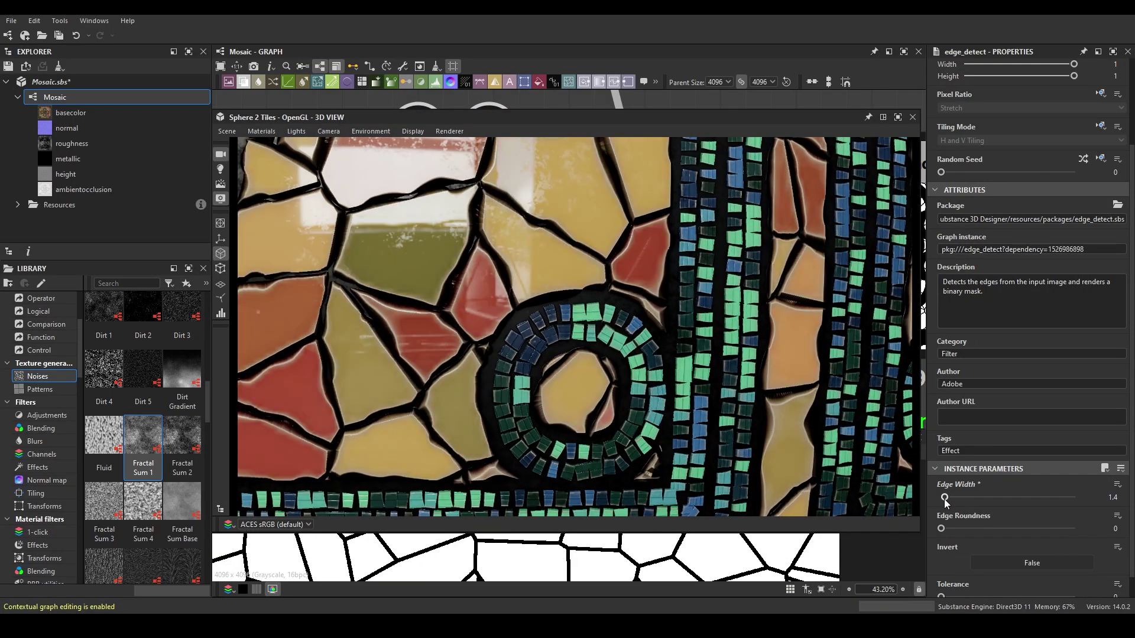
{"action": "scroll", "coordinate": [650, 325], "scroll_direction": "down", "scroll_amount": 5}
{"action": "left_click_drag", "start_coordinate": [651, 325], "coordinate": [738, 237]}
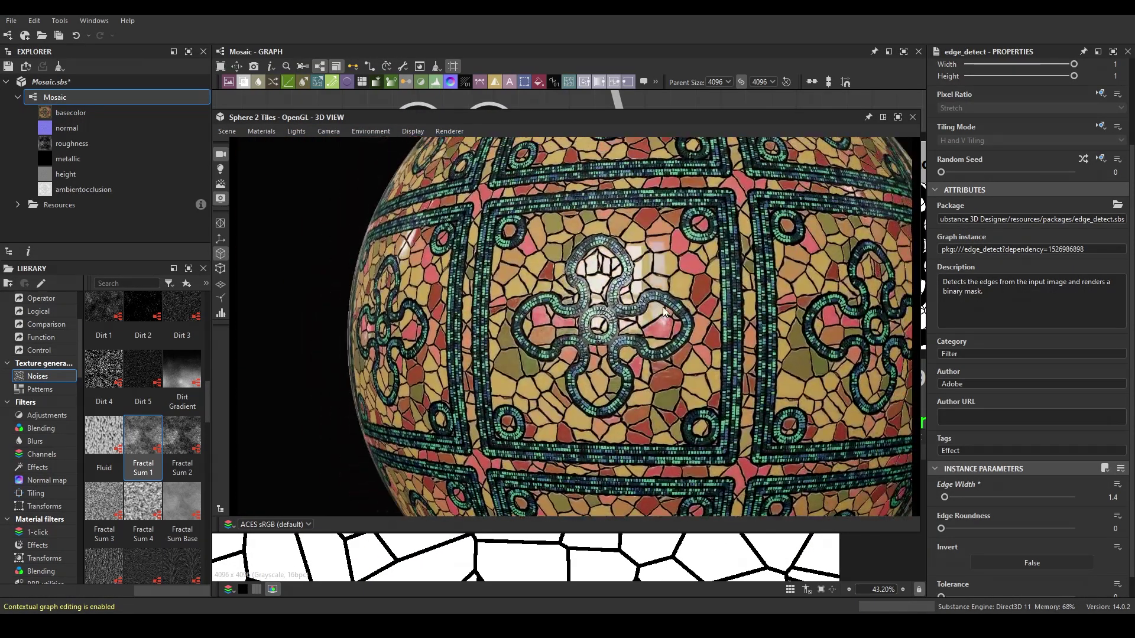
{"action": "scroll", "coordinate": [762, 136], "scroll_direction": "up", "scroll_amount": 2}
{"action": "double_click", "coordinate": [762, 118]}
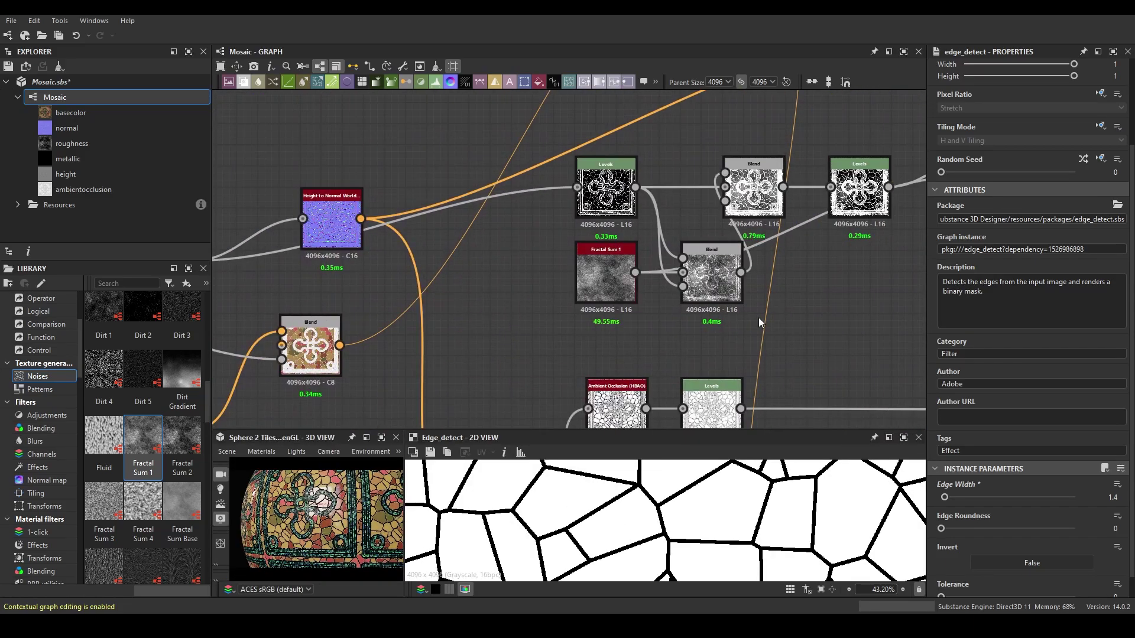
Set Flood Fill to Grayscale Luminance Adjustment to 0.37 and inspect the sphere
{"action": "mouse_move", "coordinate": [747, 283]}
{"action": "middle_mouse_down"}
{"action": "mouse_move", "coordinate": [651, 289]}
{"action": "mouse_move", "coordinate": [869, 180]}
{"action": "middle_mouse_up"}
{"action": "double_click", "coordinate": [667, 278]}
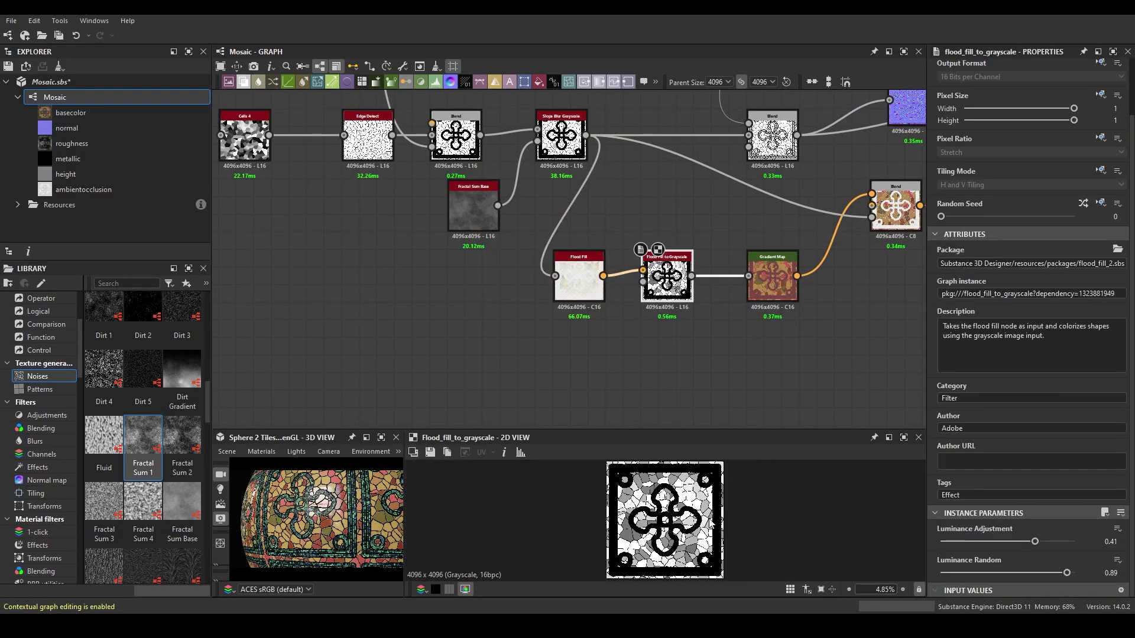
{"action": "mouse_move", "coordinate": [1034, 541]}
{"action": "left_mouse_down"}
{"action": "mouse_move", "coordinate": [1046, 543]}
{"action": "mouse_move", "coordinate": [1033, 543]}
{"action": "left_mouse_up"}
{"action": "left_click", "coordinate": [366, 438]}
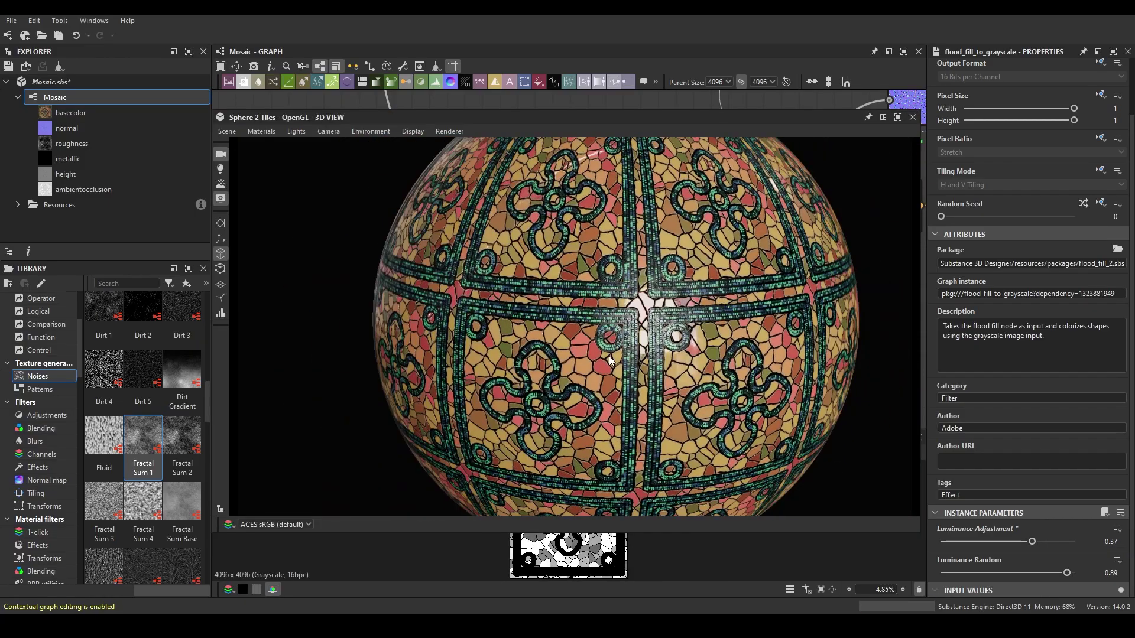
{"action": "scroll", "coordinate": [609, 356], "scroll_direction": "up", "scroll_amount": 10}
{"action": "left_click_drag", "start_coordinate": [619, 318], "coordinate": [627, 377], "text": "alt"}
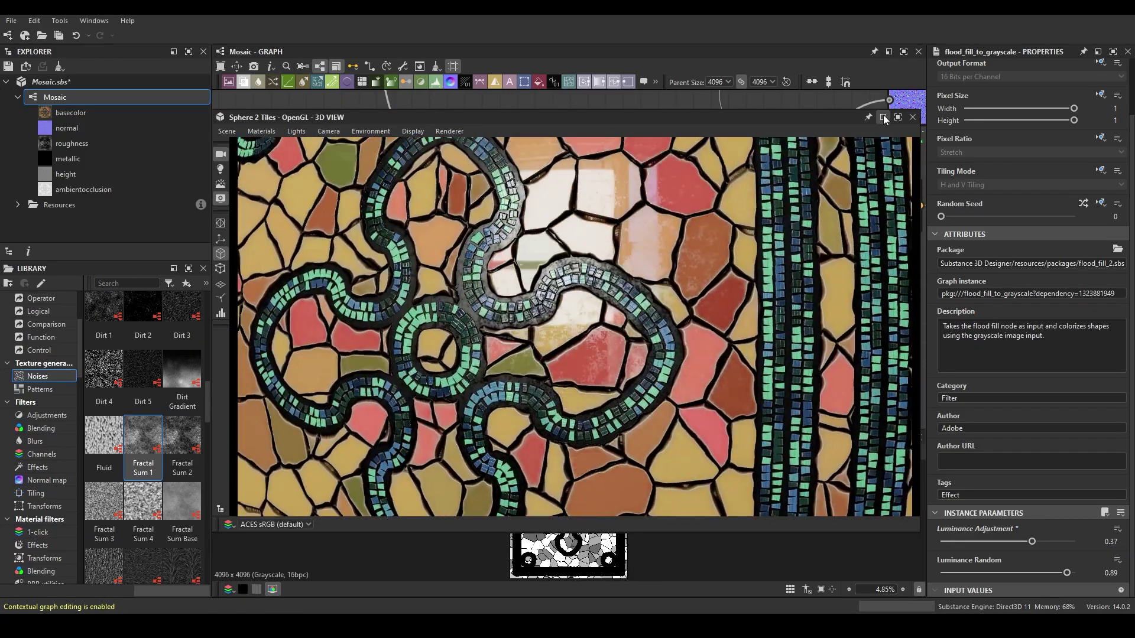
{"action": "left_click", "coordinate": [883, 118]}
{"action": "left_click", "coordinate": [577, 274]}
{"action": "scroll", "coordinate": [1011, 497], "scroll_direction": "down", "scroll_amount": 3}
Widen the Scatter on Spline shape spacing to about 0.016
{"action": "scroll", "coordinate": [1012, 498], "scroll_direction": "down", "scroll_amount": 3}
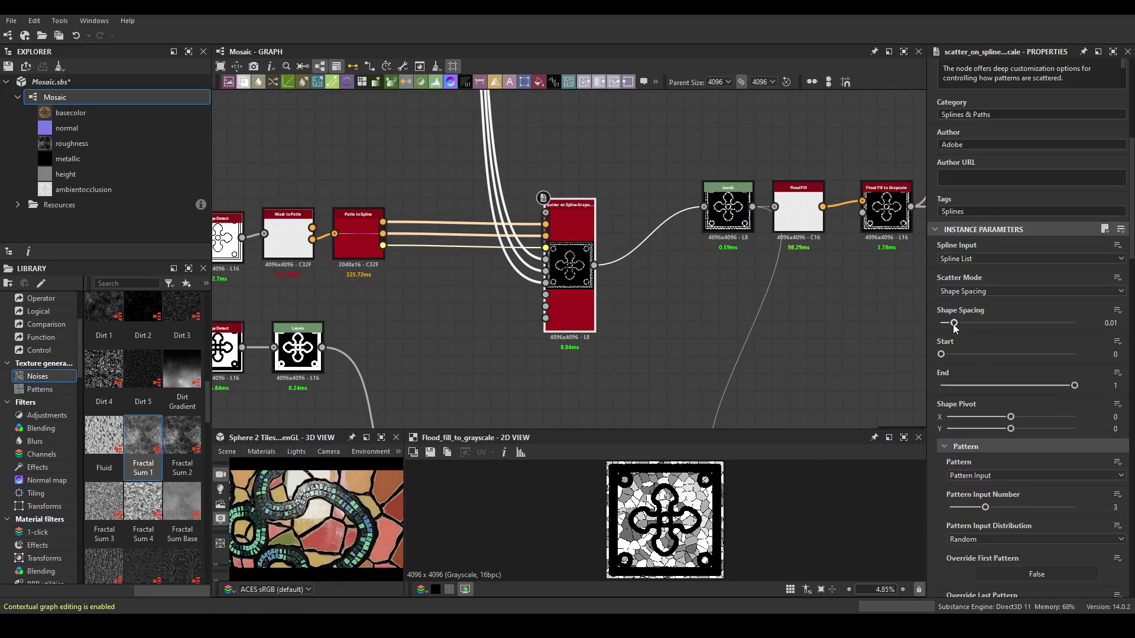
{"action": "left_click_drag", "start_coordinate": [954, 324], "coordinate": [963, 323]}
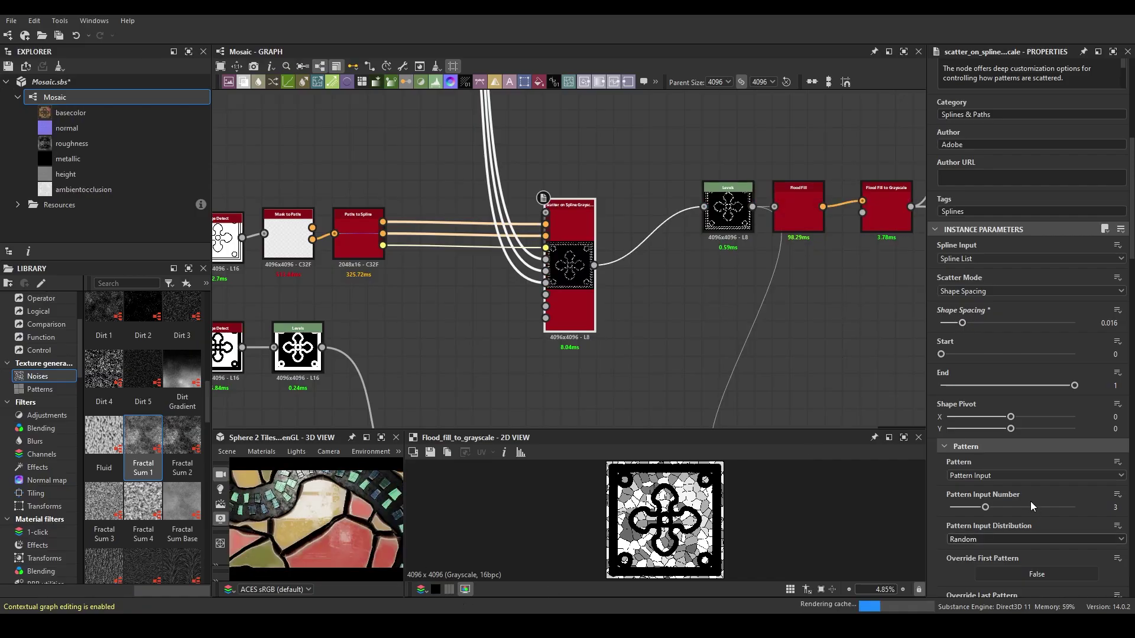
{"action": "scroll", "coordinate": [1005, 355], "scroll_direction": "down", "scroll_amount": 8}
{"action": "left_click_drag", "start_coordinate": [982, 333], "coordinate": [995, 334]}
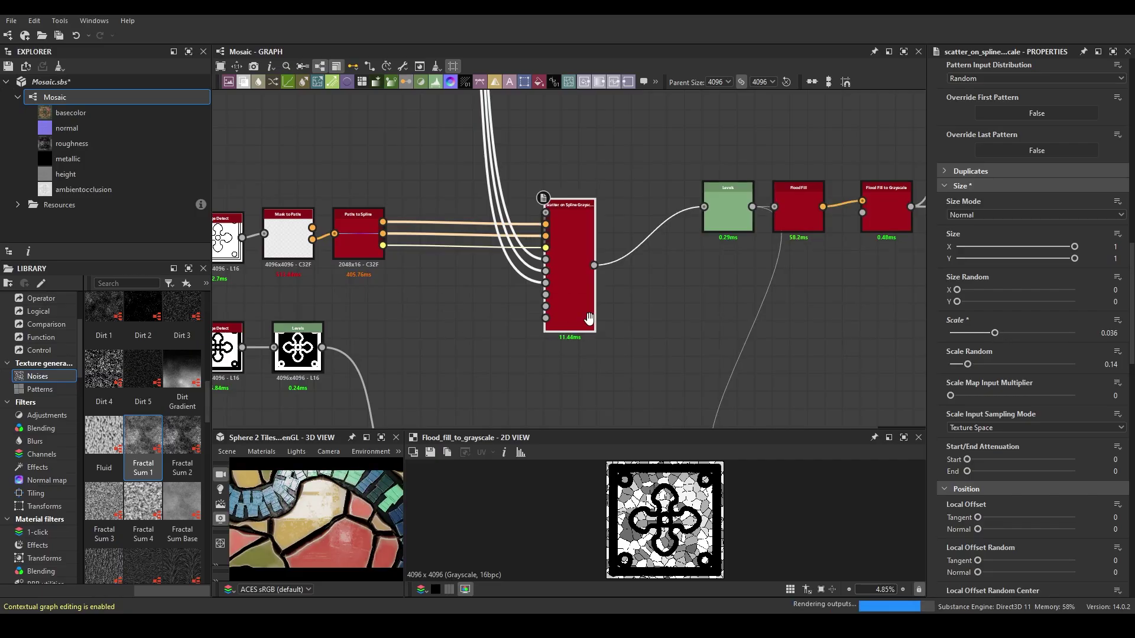
Widen the motif Edge Detect width from 3.38 to about 7.34, checking the sphere
{"action": "middle_click_drag", "start_coordinate": [588, 319], "coordinate": [775, 305]}
{"action": "double_click", "coordinate": [417, 227]}
{"action": "left_click_drag", "start_coordinate": [950, 473], "coordinate": [961, 476]}
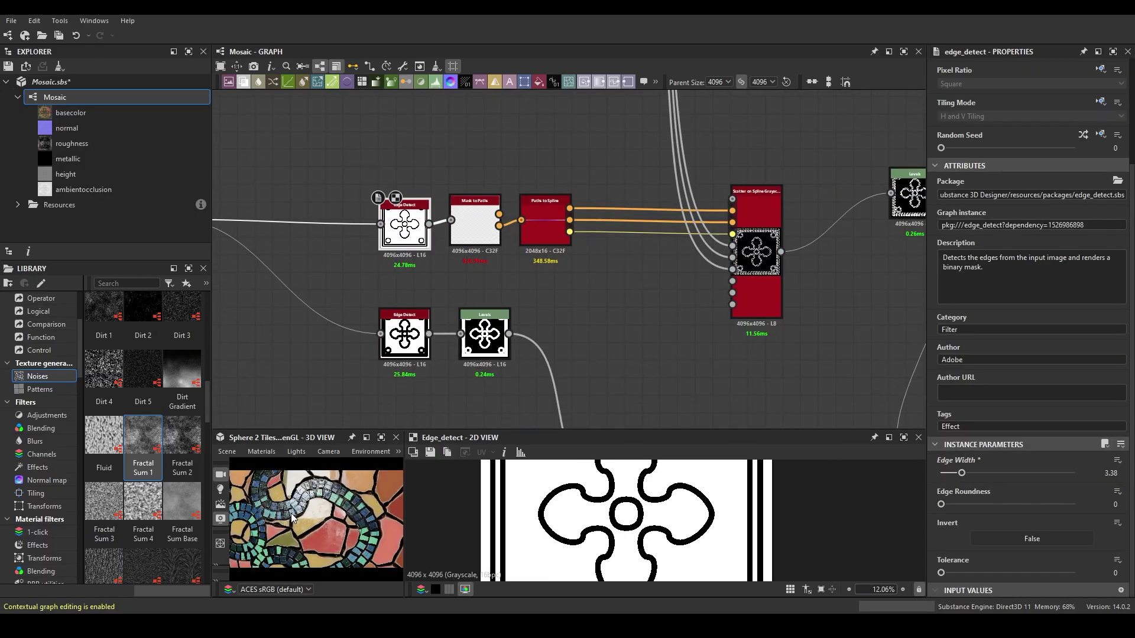
{"action": "left_click", "coordinate": [366, 437]}
{"action": "mouse_move", "coordinate": [483, 353]}
{"action": "left_mouse_down"}
{"action": "mouse_move", "coordinate": [507, 370]}
{"action": "mouse_move", "coordinate": [494, 354]}
{"action": "left_mouse_up"}
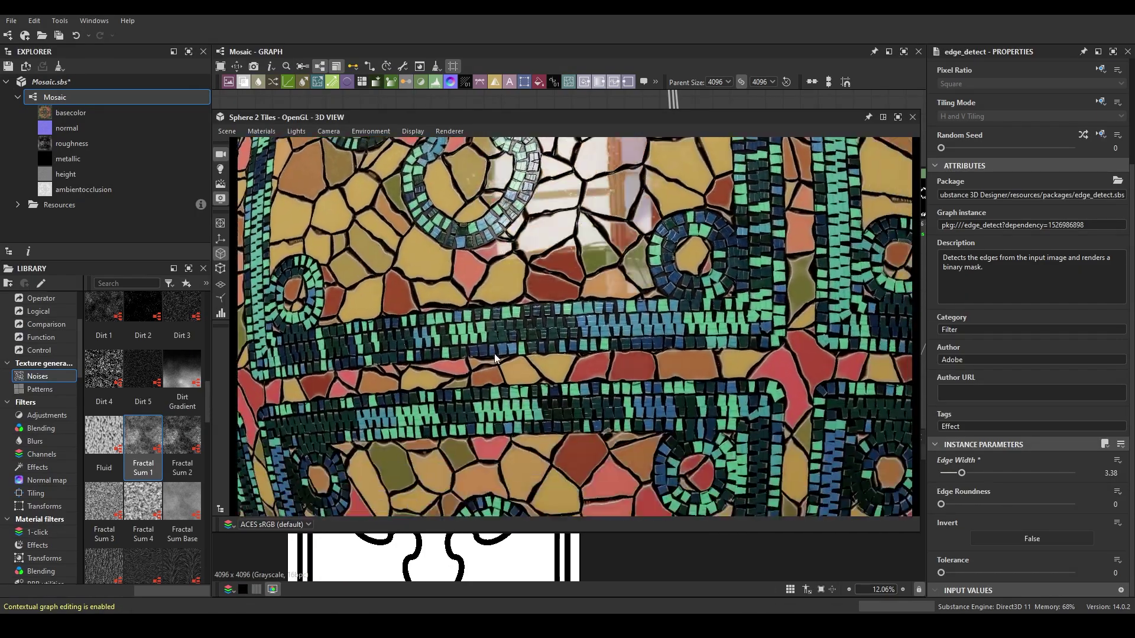
{"action": "left_click", "coordinate": [883, 117]}
{"action": "left_click_drag", "start_coordinate": [962, 474], "coordinate": [978, 475]}
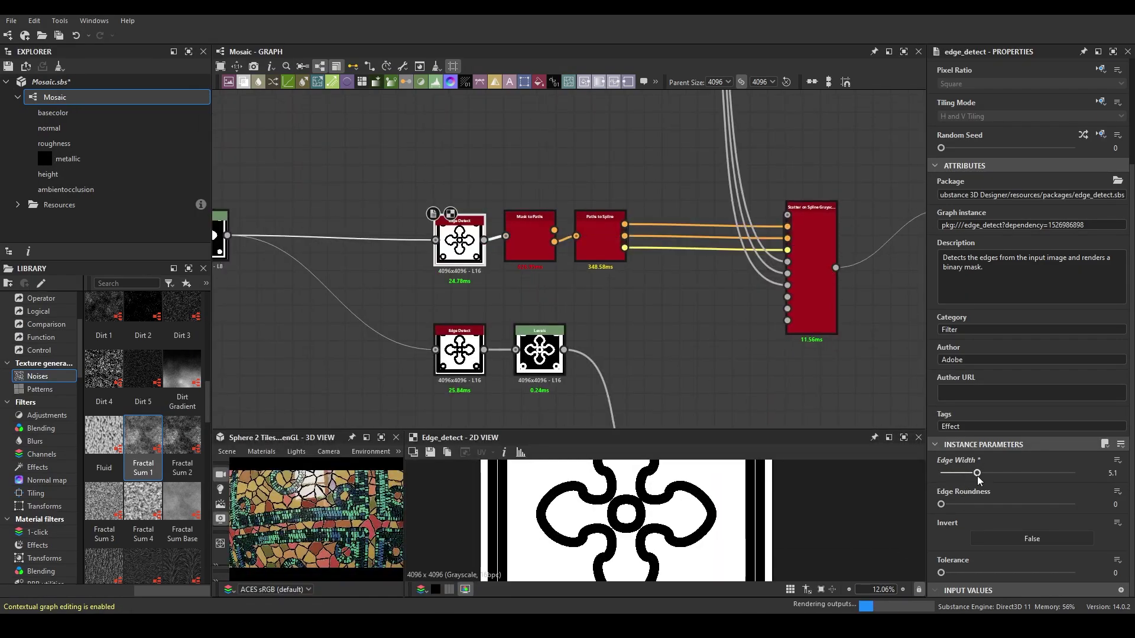
{"action": "left_click_drag", "start_coordinate": [300, 544], "coordinate": [354, 514]}
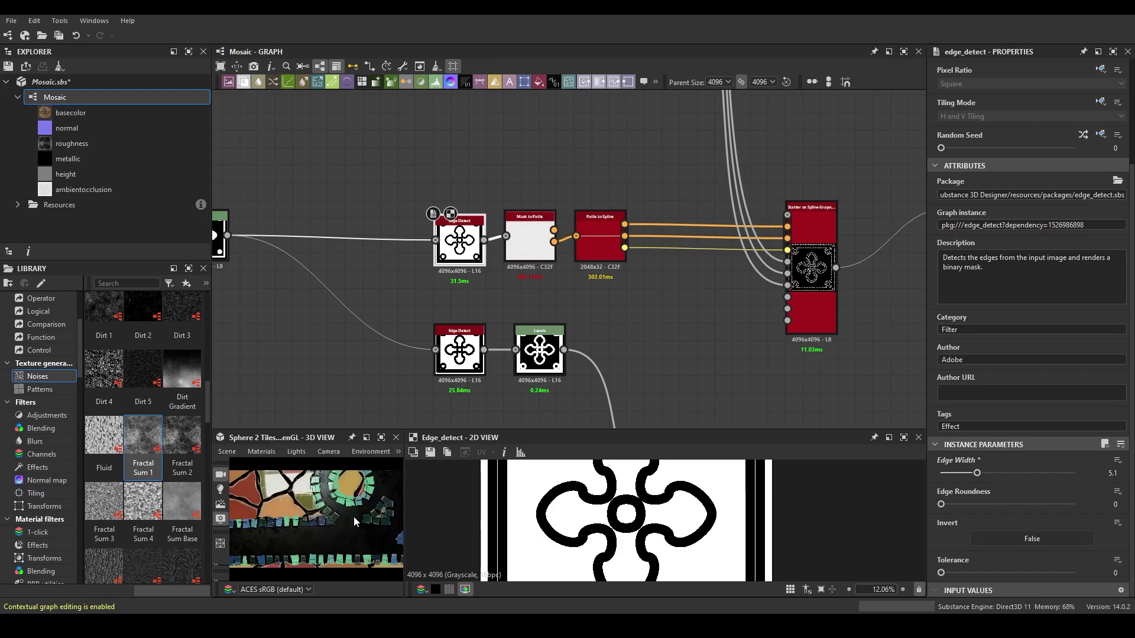
{"action": "left_click_drag", "start_coordinate": [977, 474], "coordinate": [998, 473]}
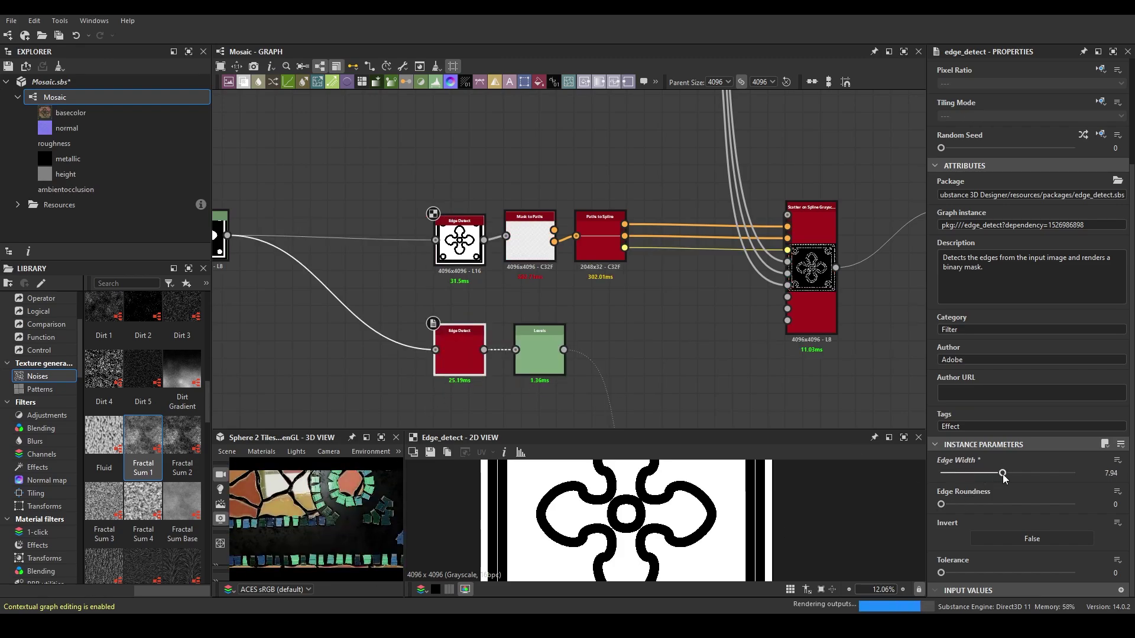
Restore the docked 3D preview and thicken the motif edge outlines slightly
{"action": "left_click", "coordinate": [381, 437]}
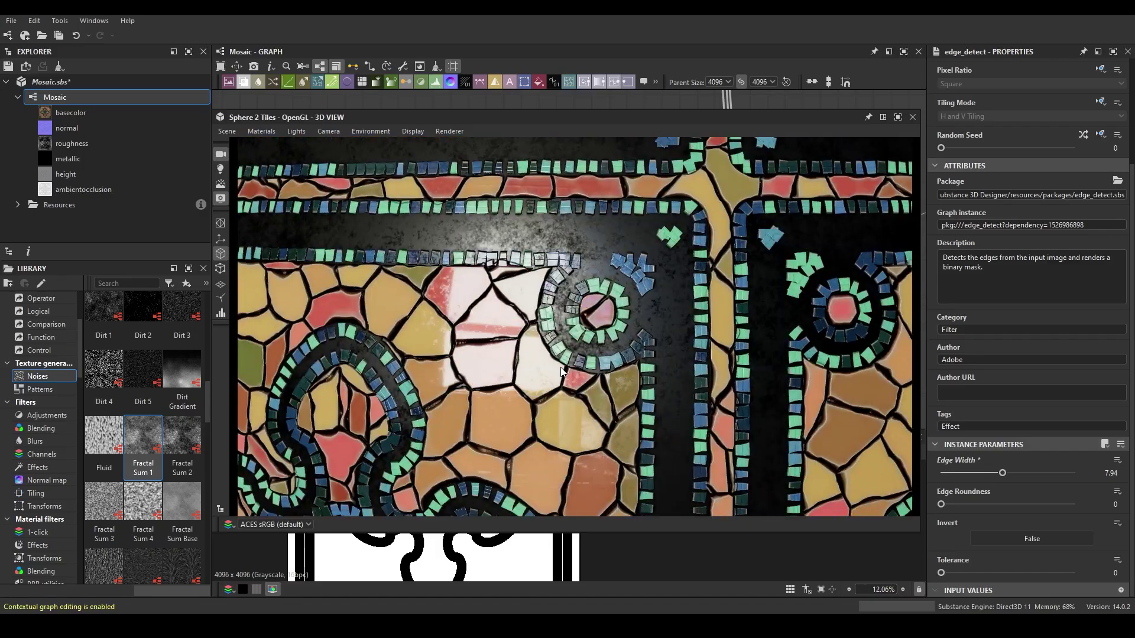
{"action": "scroll", "coordinate": [562, 372], "scroll_direction": "down", "scroll_amount": 3}
{"action": "left_click", "coordinate": [898, 117]}
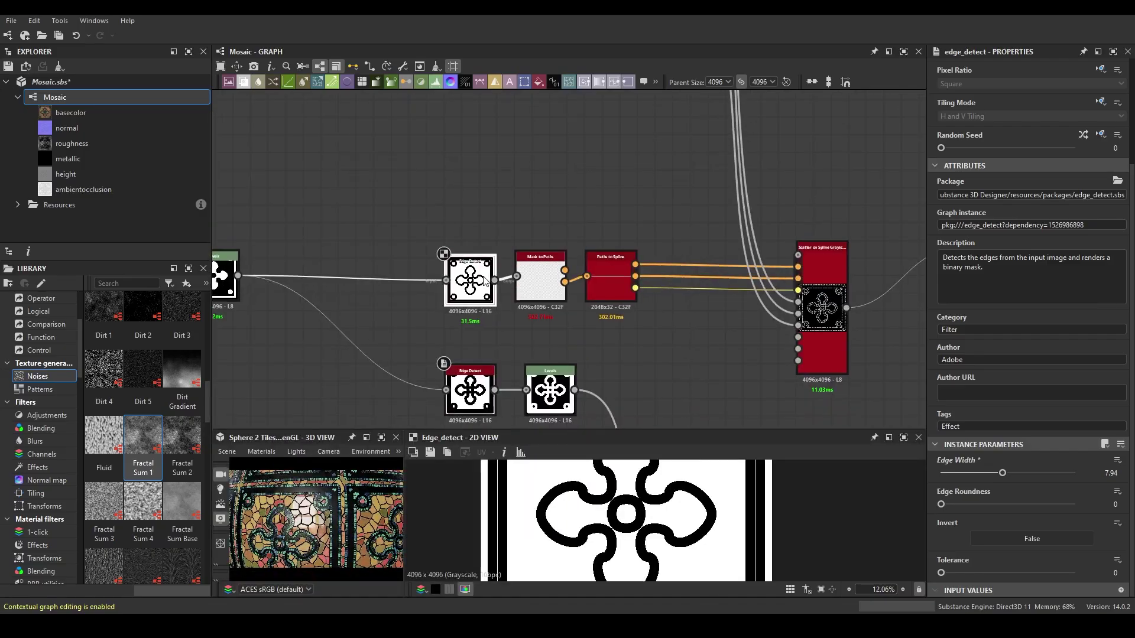
{"action": "key", "text": "ctrl+z"}
{"action": "scroll", "coordinate": [907, 516], "scroll_direction": "up", "scroll_amount": 3}
{"action": "scroll", "coordinate": [907, 517], "scroll_direction": "up", "scroll_amount": 2}
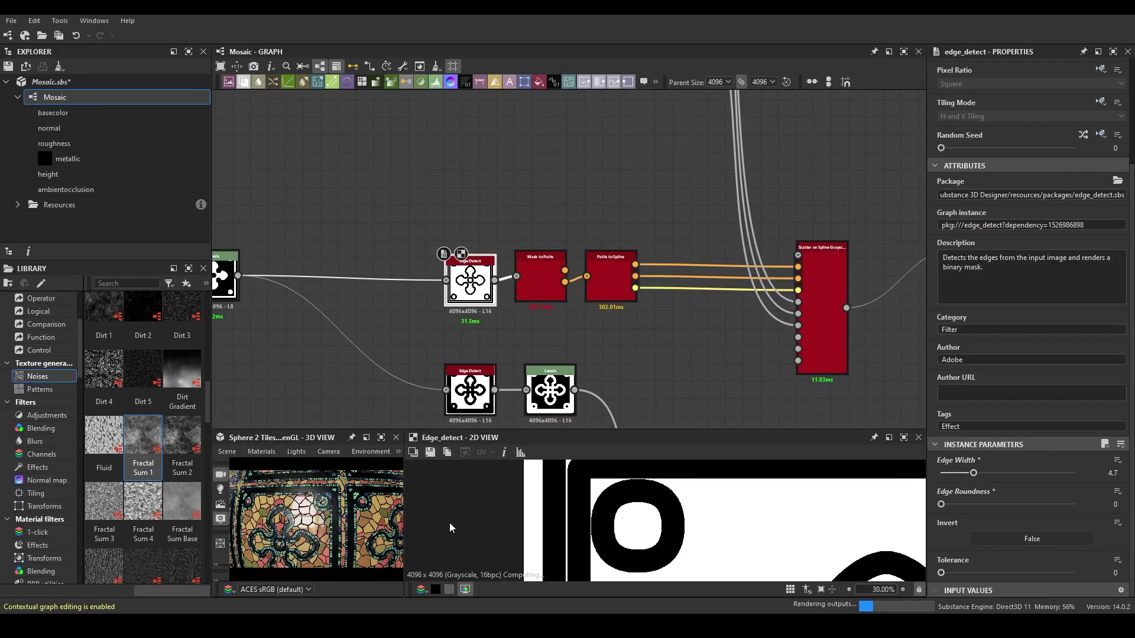
{"action": "mouse_move", "coordinate": [356, 505]}
{"action": "left_mouse_down"}
{"action": "mouse_move", "coordinate": [345, 539]}
{"action": "mouse_move", "coordinate": [339, 519]}
{"action": "left_mouse_up"}
{"action": "left_click_drag", "start_coordinate": [974, 473], "coordinate": [980, 473]}
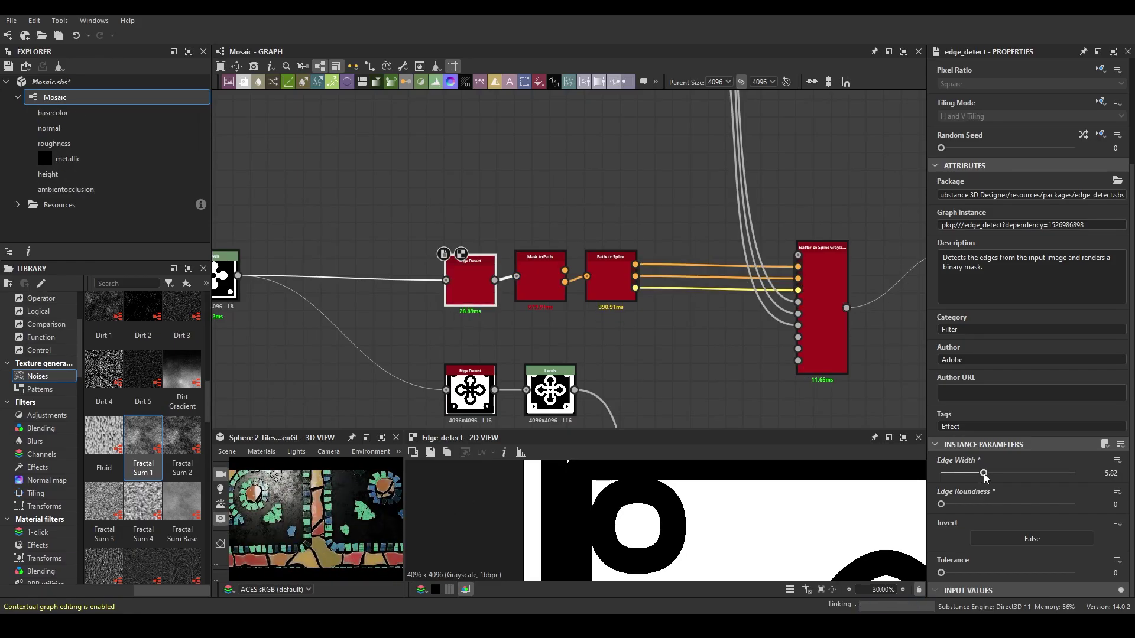
Orbit a close-up of the sphere to inspect the mosaic outlines
{"action": "double_click", "coordinate": [284, 438]}
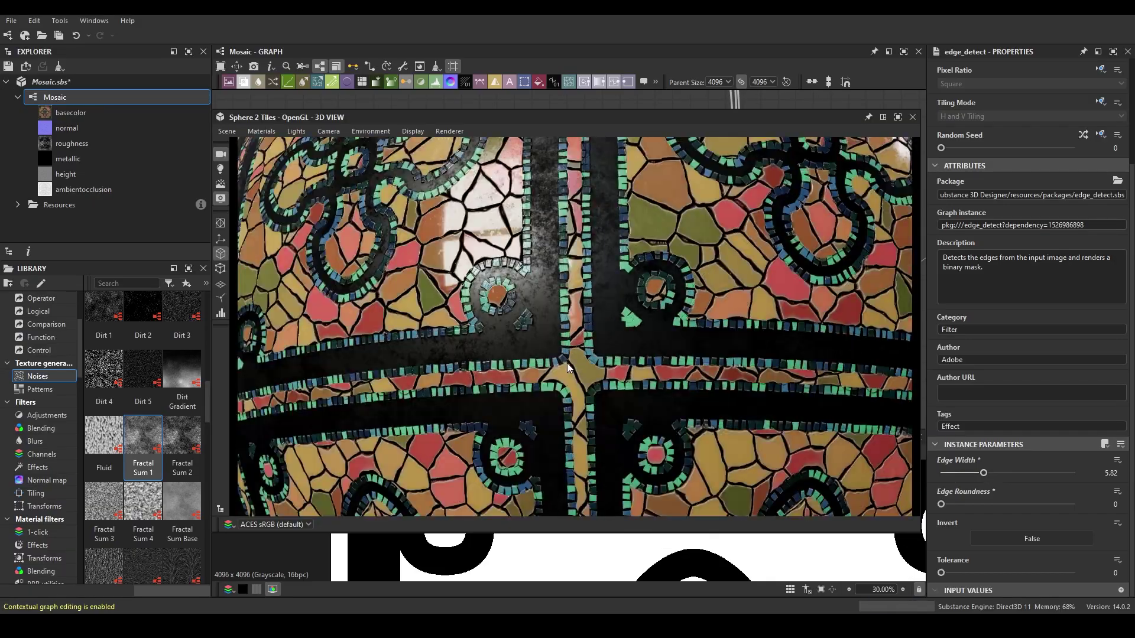
{"action": "left_click_drag", "start_coordinate": [567, 363], "coordinate": [545, 369]}
{"action": "scroll", "coordinate": [545, 369], "scroll_direction": "down", "scroll_amount": 5}
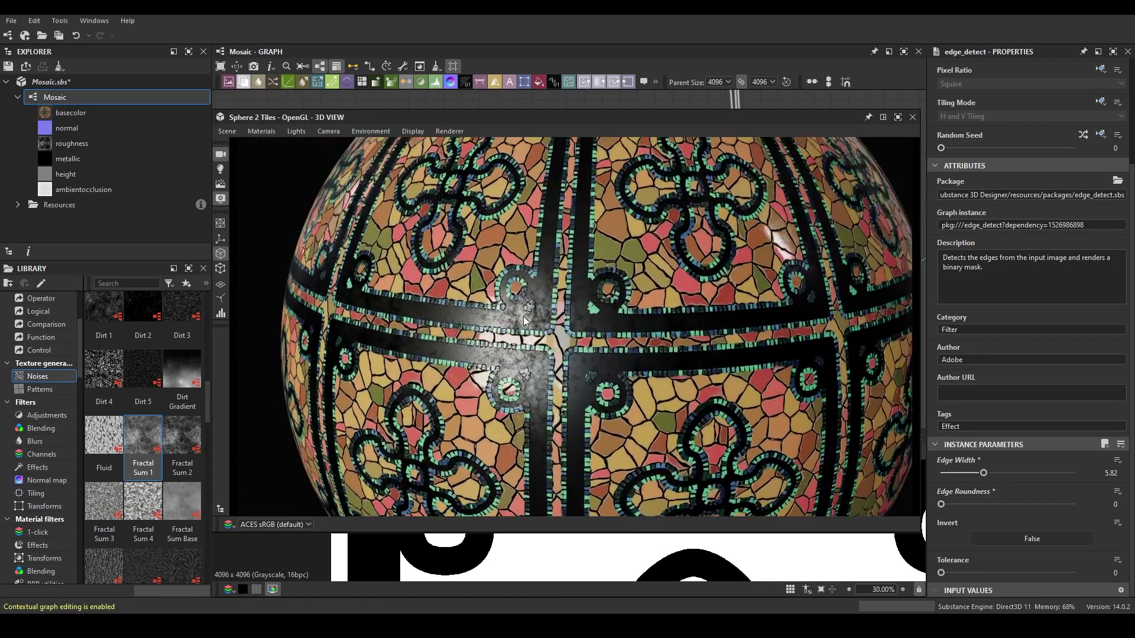
{"action": "scroll", "coordinate": [574, 392], "scroll_direction": "up", "scroll_amount": 5}
{"action": "left_click_drag", "start_coordinate": [527, 300], "coordinate": [561, 349]}
{"action": "left_click_drag", "start_coordinate": [354, 117], "coordinate": [236, 210]}
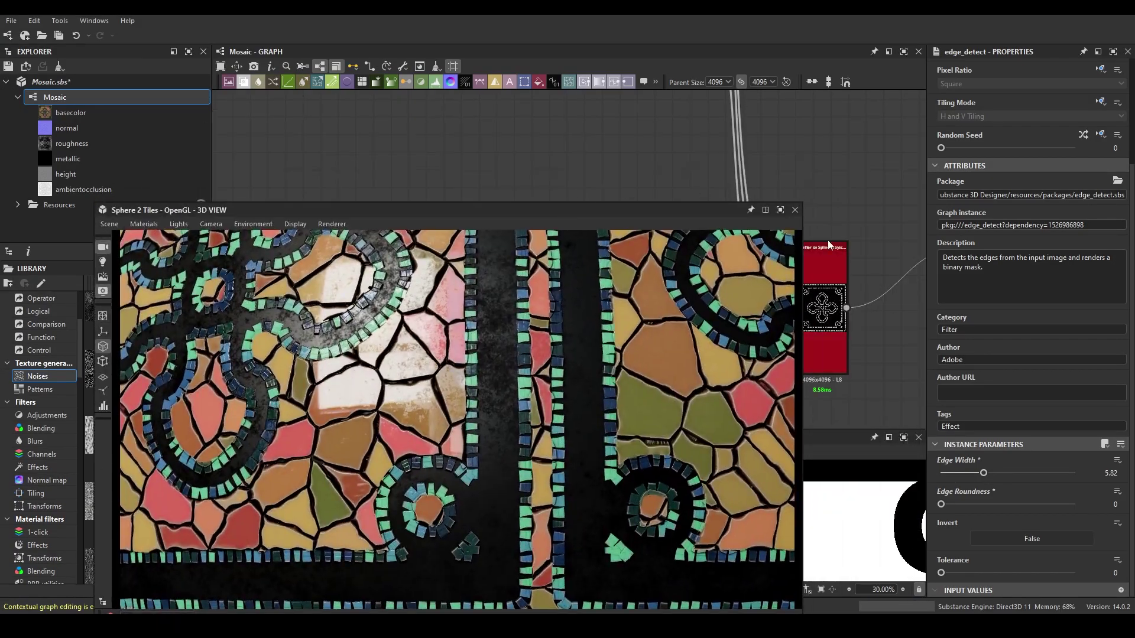
Give Scatter on Spline Shape Spacing 0.02, Scale 0.043 and Scale Random 0.2
{"action": "left_click", "coordinate": [805, 172]}
{"action": "scroll", "coordinate": [987, 415], "scroll_direction": "down", "scroll_amount": 5}
{"action": "scroll", "coordinate": [990, 423], "scroll_direction": "down", "scroll_amount": 5}
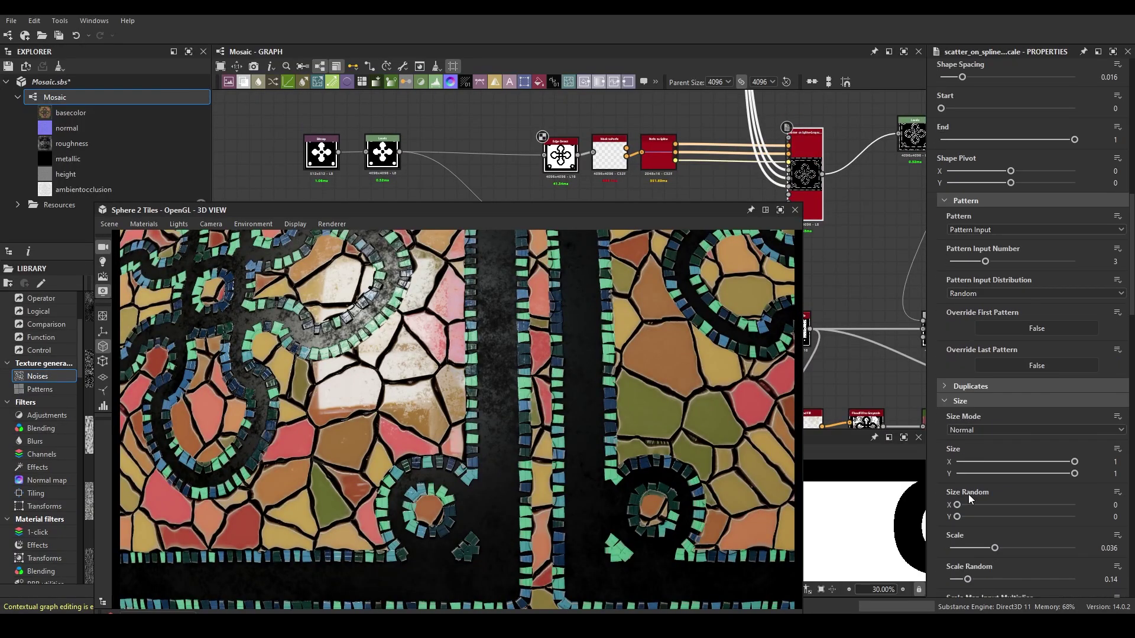
{"action": "left_click", "coordinate": [1003, 442]}
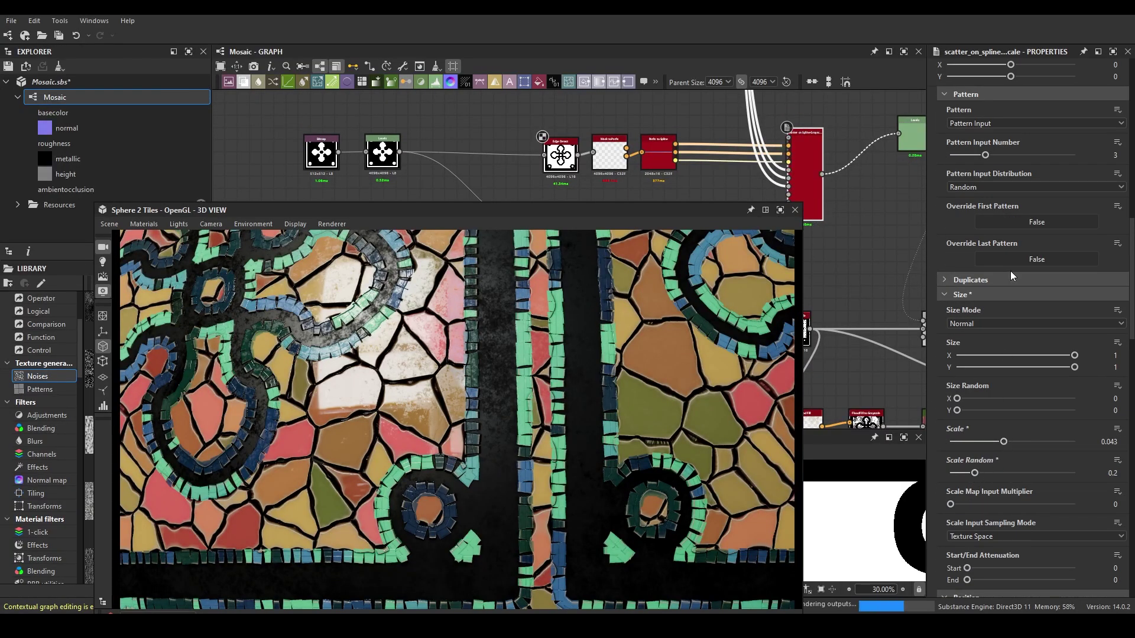
{"action": "scroll", "coordinate": [999, 307], "scroll_direction": "up", "scroll_amount": 6}
{"action": "left_click", "coordinate": [966, 326]}
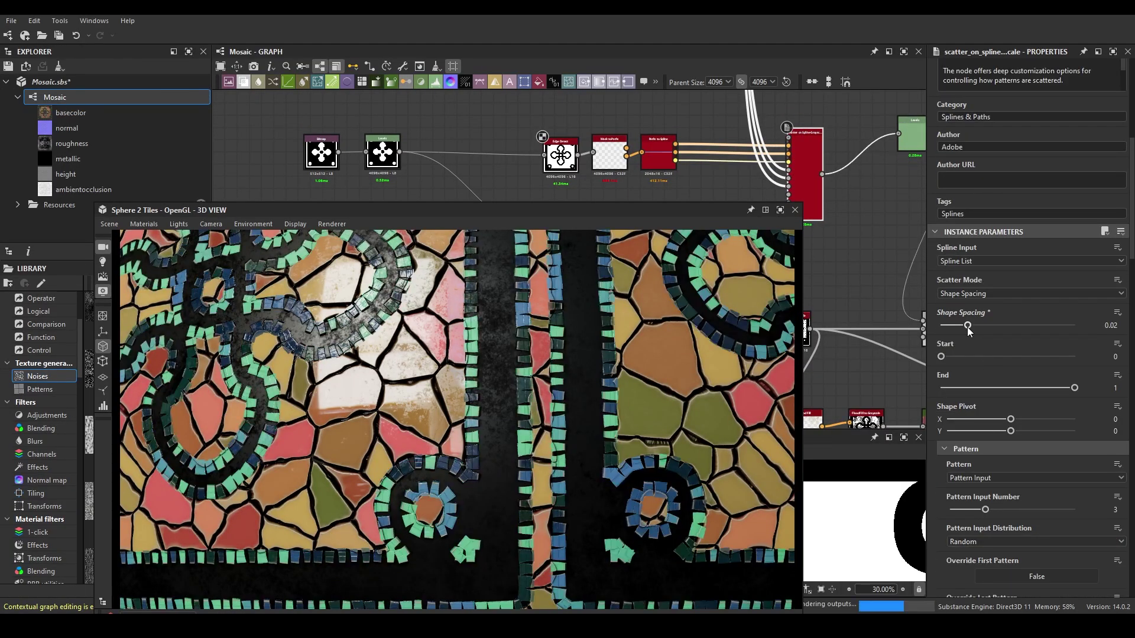
{"action": "scroll", "coordinate": [981, 390], "scroll_direction": "down", "scroll_amount": 6}
{"action": "left_click_drag", "start_coordinate": [1004, 442], "coordinate": [1006, 441]}
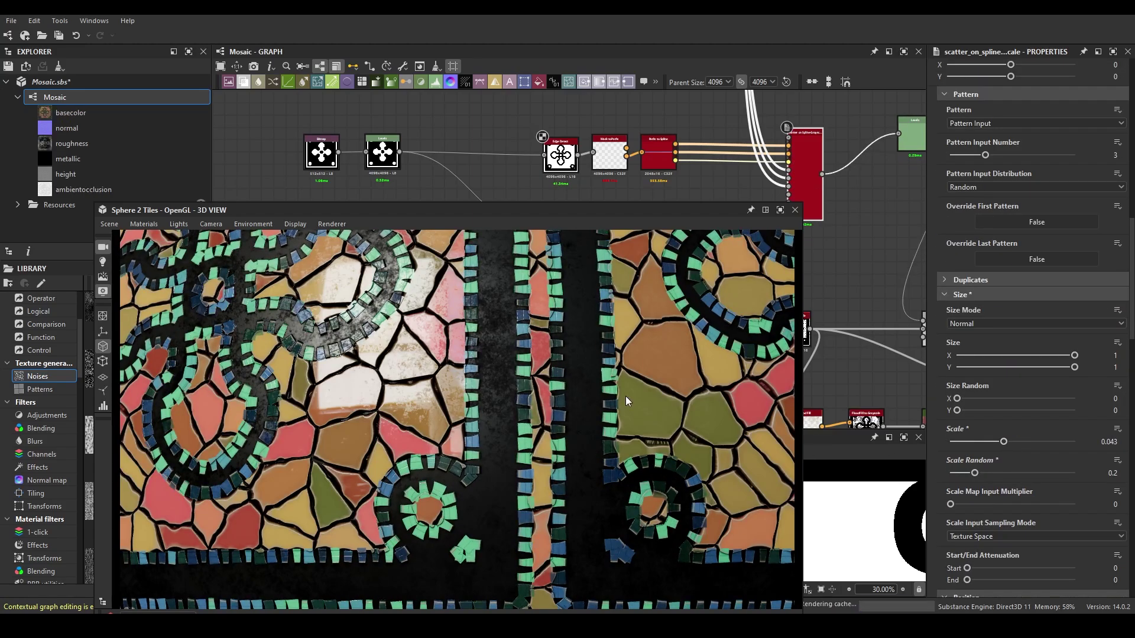
{"action": "scroll", "coordinate": [740, 138], "scroll_direction": "down", "scroll_amount": 3}
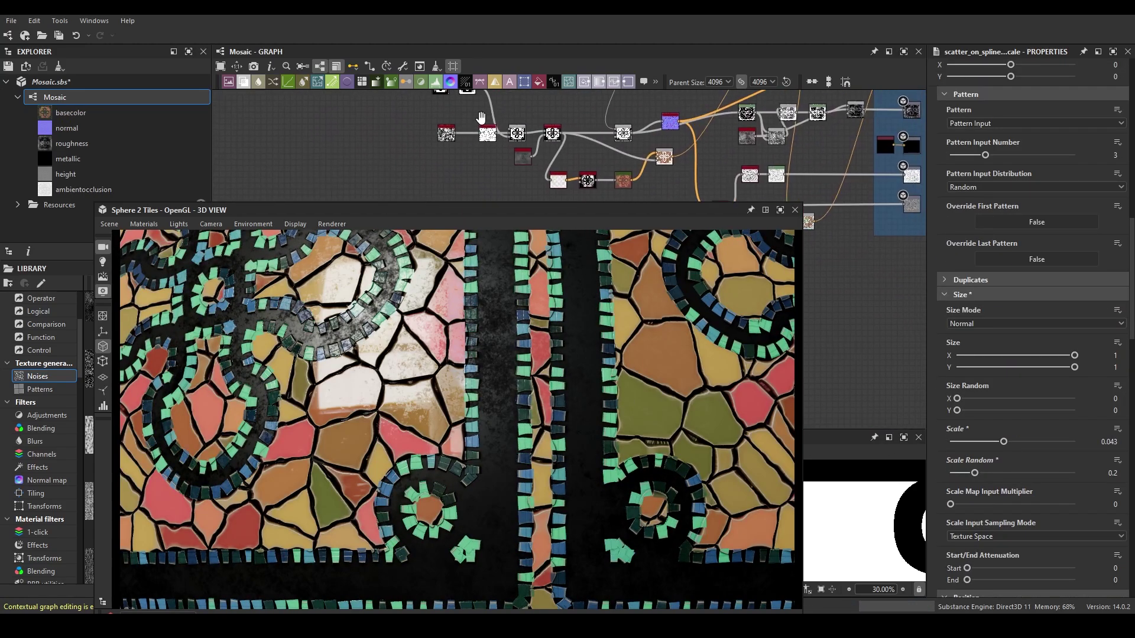
{"action": "scroll", "coordinate": [575, 164], "scroll_direction": "up", "scroll_amount": 4}
Raise the Edge Detect edge width to 9.06
{"action": "left_click", "coordinate": [520, 168]}
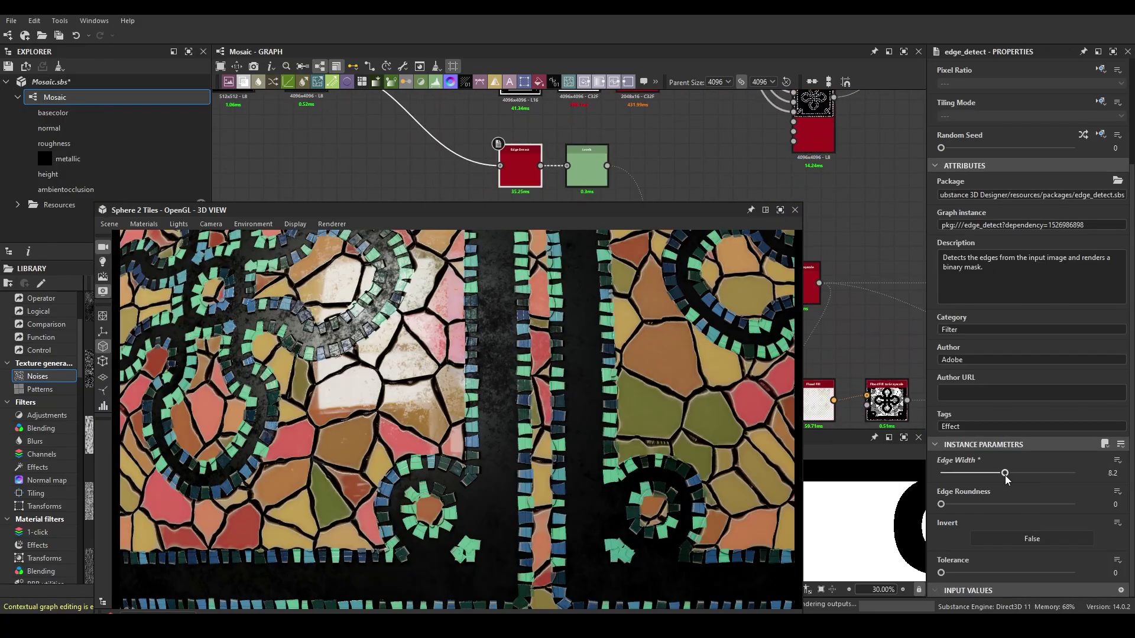
{"action": "left_click", "coordinate": [1009, 473]}
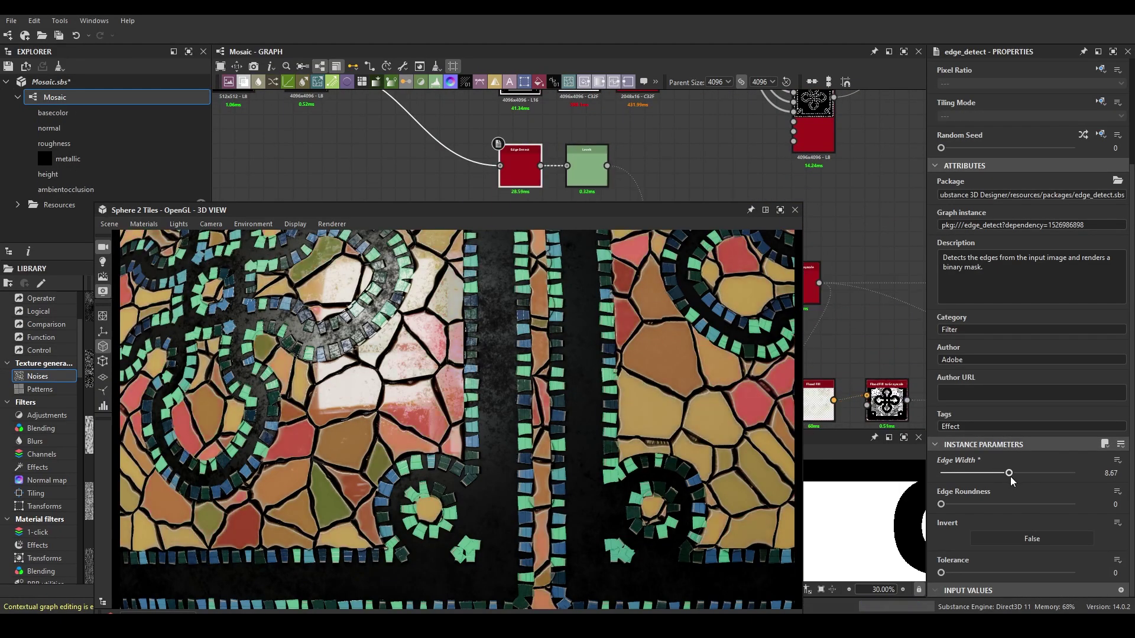
{"action": "left_click_drag", "start_coordinate": [1008, 476], "coordinate": [1012, 478]}
{"action": "scroll", "coordinate": [435, 395], "scroll_direction": "down", "scroll_amount": 3}
{"action": "scroll", "coordinate": [435, 395], "scroll_direction": "down", "scroll_amount": 3}
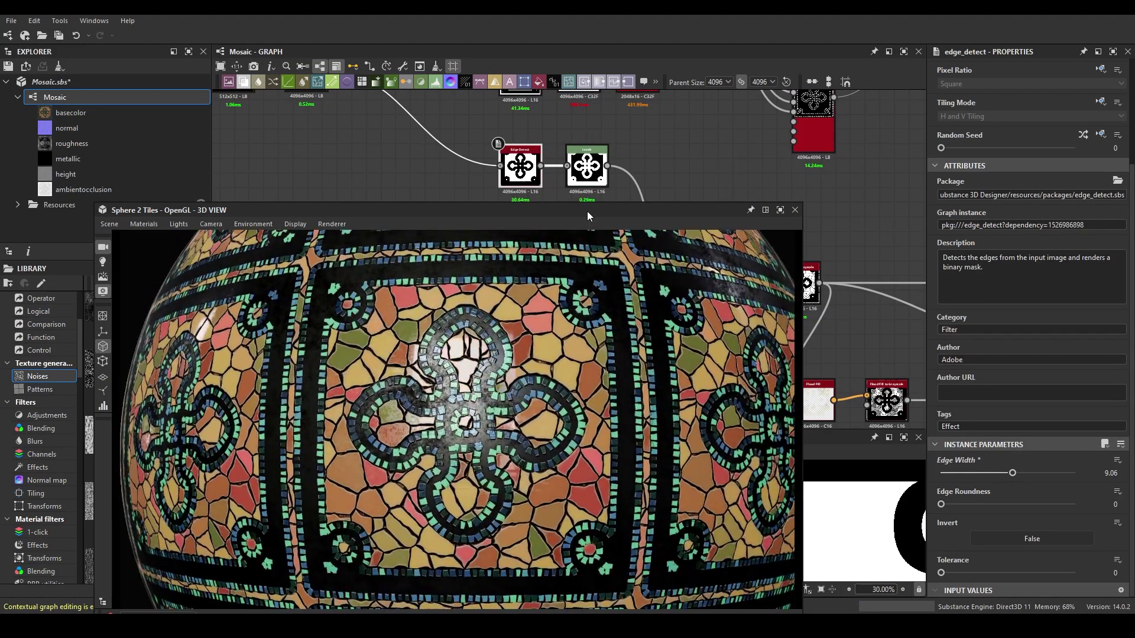
{"action": "double_click", "coordinate": [587, 212]}
Preview the Scatter on Spline, Slope Blur and Blend outputs
{"action": "middle_click_drag", "start_coordinate": [750, 204], "coordinate": [737, 234]}
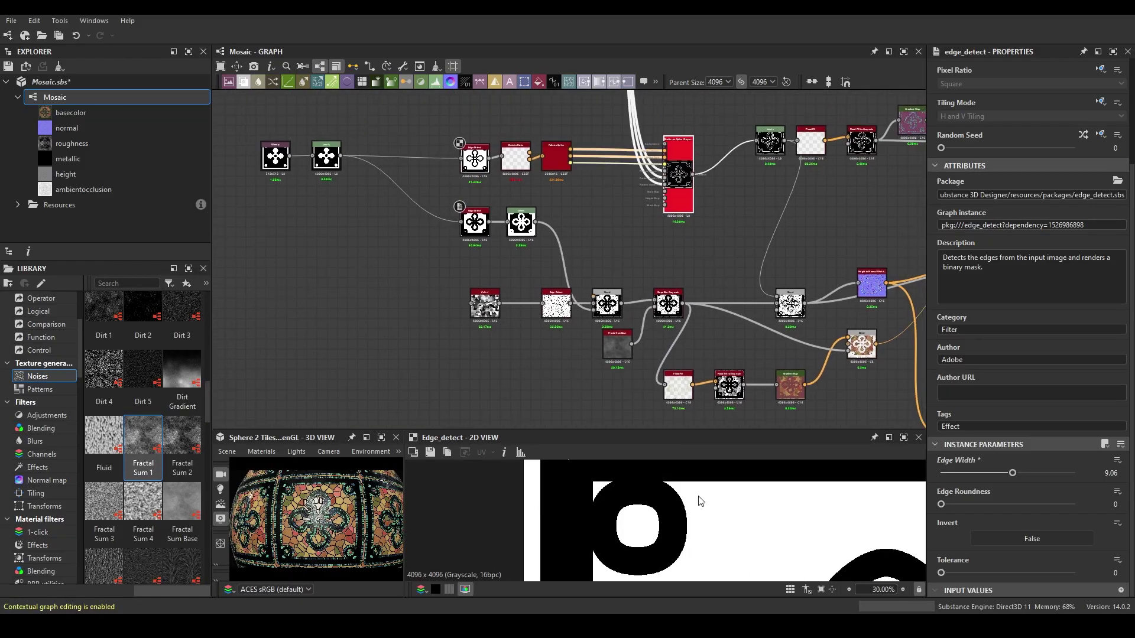
{"action": "double_click", "coordinate": [678, 172]}
{"action": "middle_click_drag", "start_coordinate": [776, 141], "coordinate": [742, 140]}
{"action": "double_click", "coordinate": [633, 300]}
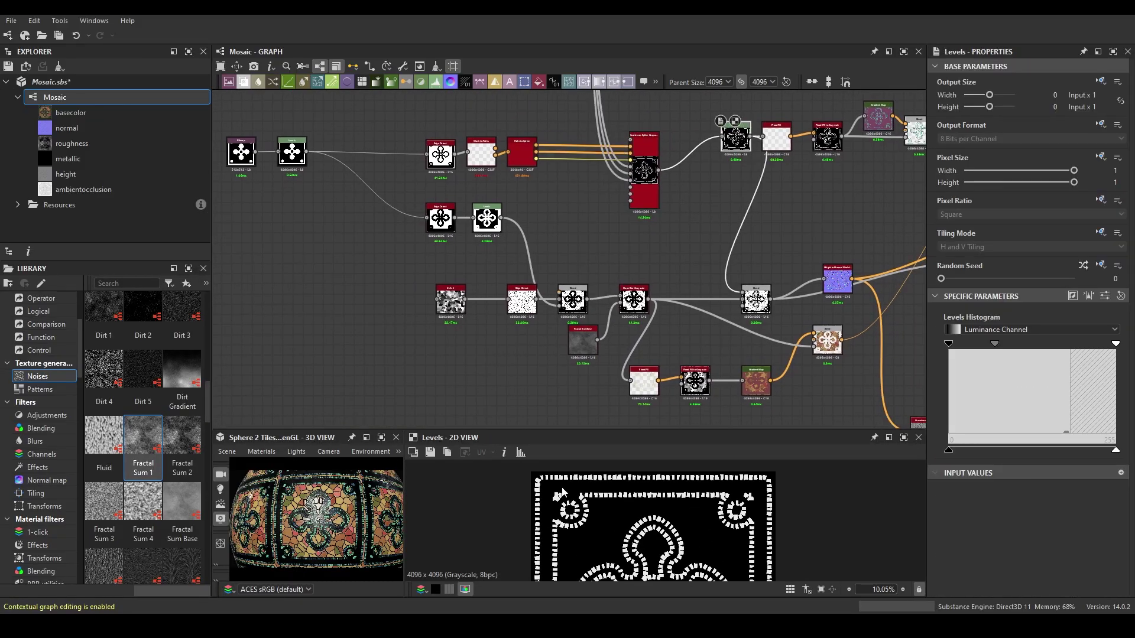
{"action": "middle_click_drag", "start_coordinate": [634, 300], "coordinate": [583, 293]}
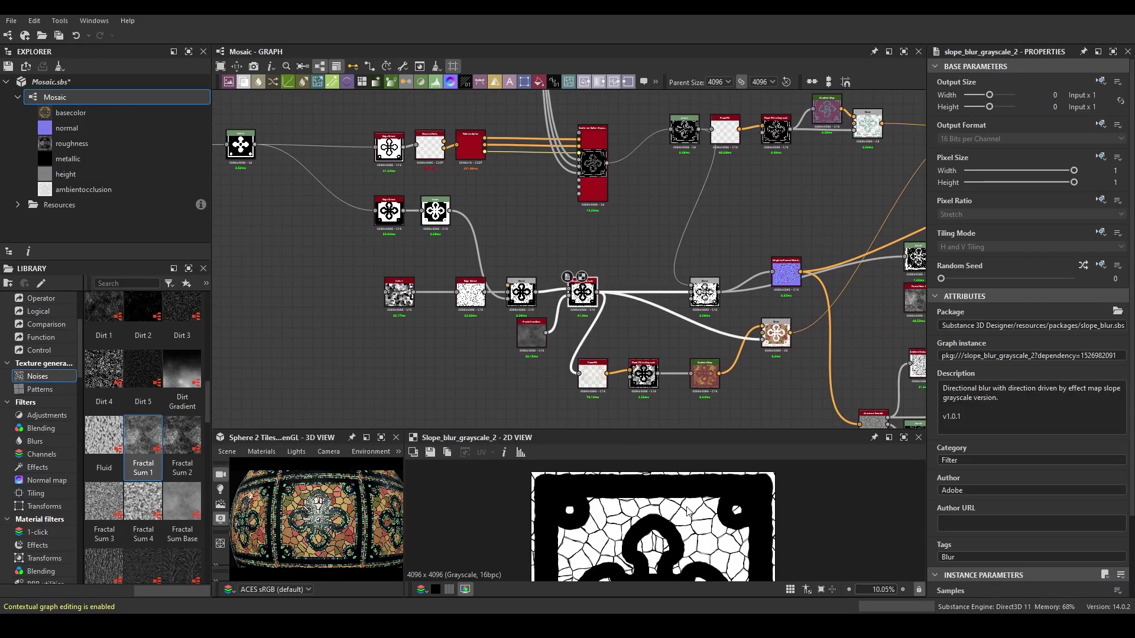
{"action": "double_click", "coordinate": [704, 292]}
{"action": "middle_click_drag", "start_coordinate": [704, 292], "coordinate": [645, 286]}
{"action": "middle_click_drag", "start_coordinate": [628, 340], "coordinate": [661, 262]}
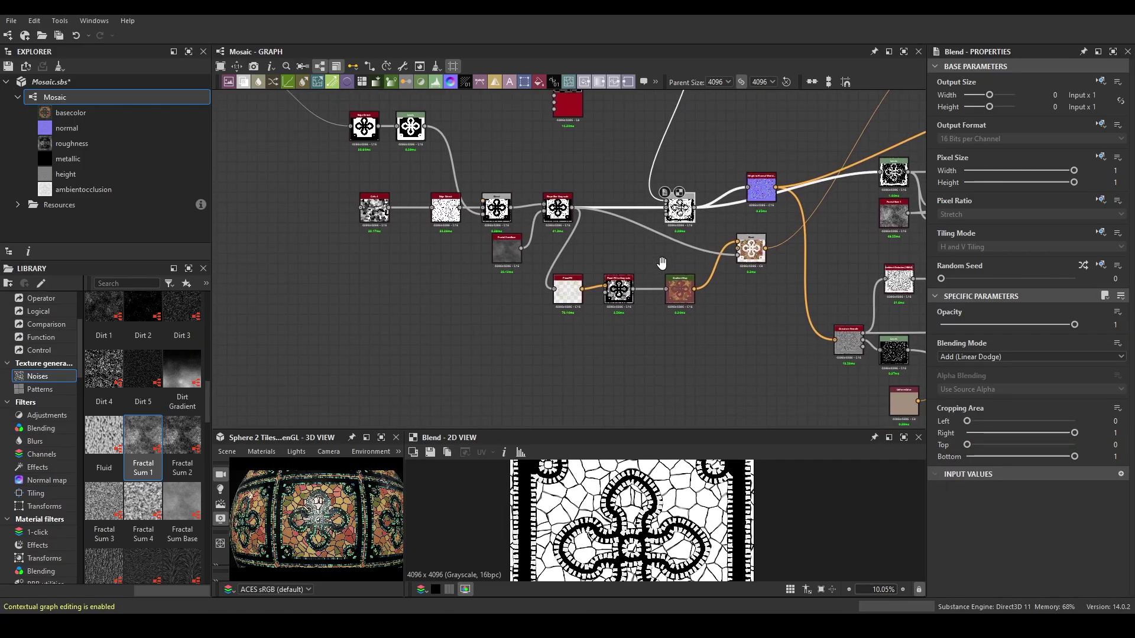
Add a Distance node after Slope Blur with Maximum Distance 10.15
{"action": "left_click_drag", "start_coordinate": [574, 208], "coordinate": [434, 352]}
{"action": "type", "text": "dis"}
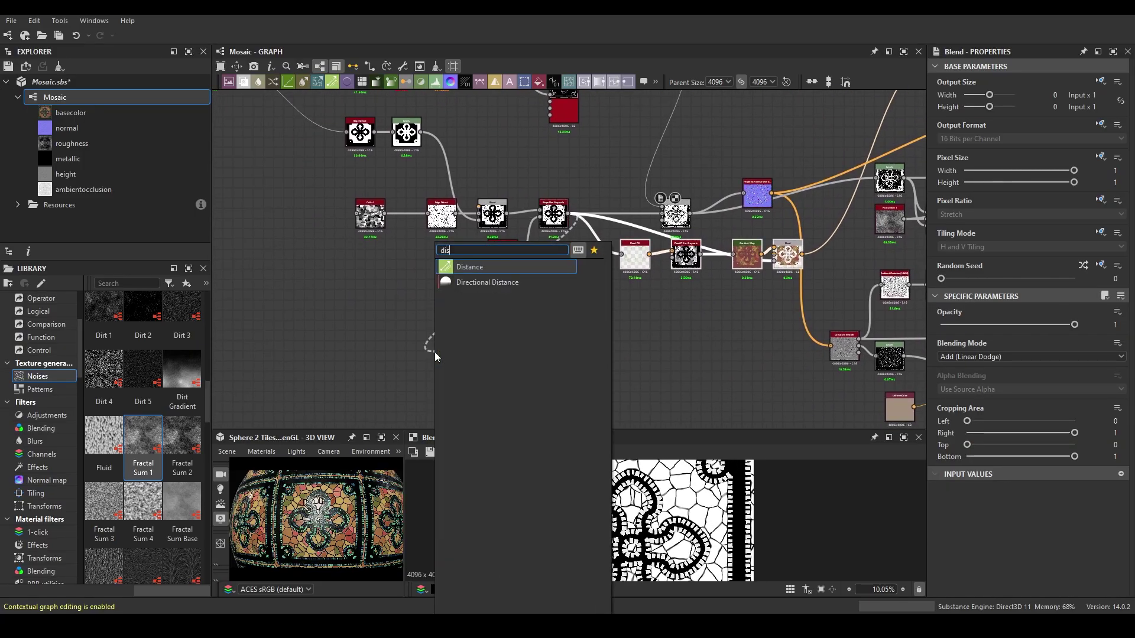
{"action": "key", "text": "Return"}
{"action": "left_click_drag", "start_coordinate": [946, 359], "coordinate": [946, 360]}
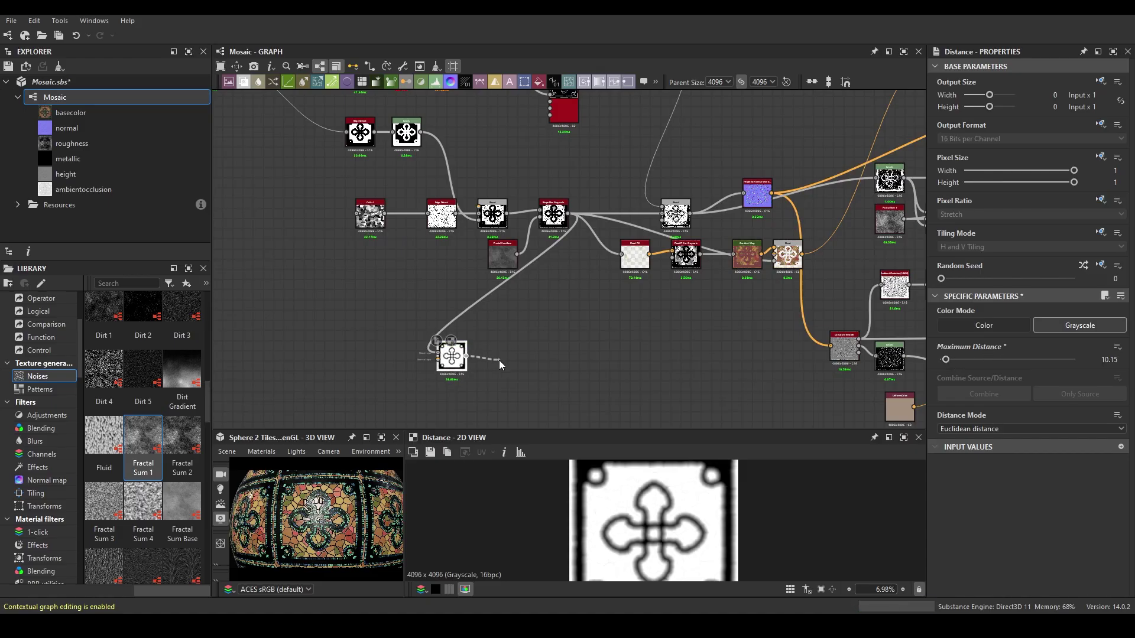
{"action": "left_click_drag", "start_coordinate": [499, 360], "coordinate": [497, 353]}
Chain a Histogram Scan, Blur HQ Grayscale and second Histogram Scan after Distance
{"action": "left_click", "coordinate": [558, 389]}
{"action": "scroll", "coordinate": [1031, 355], "scroll_direction": "down", "scroll_amount": 3}
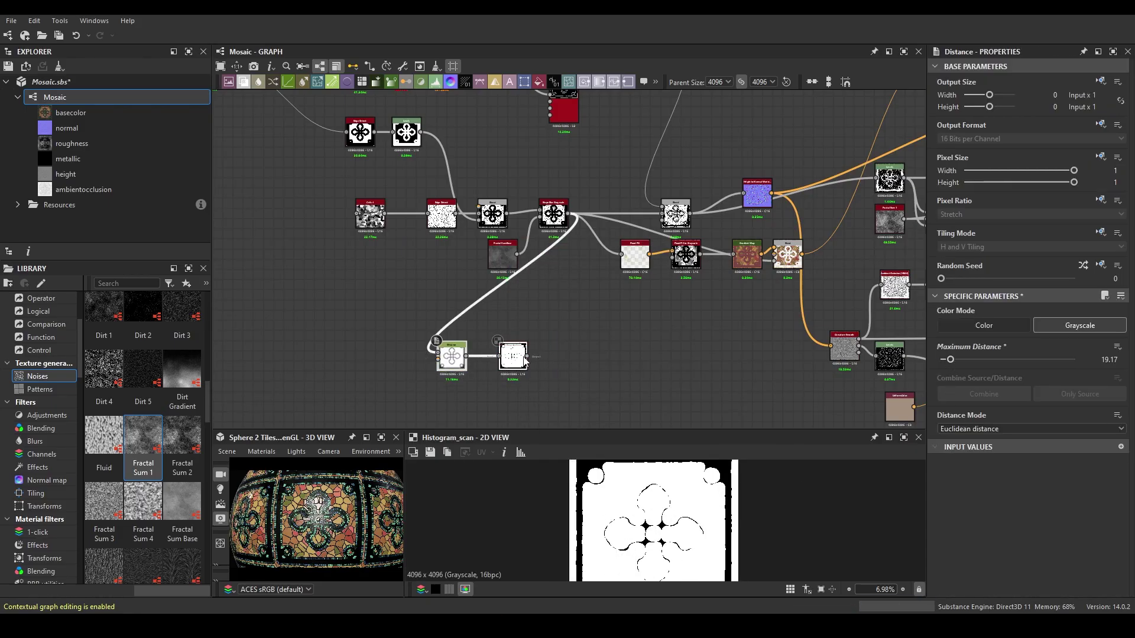
{"action": "left_click_drag", "start_coordinate": [512, 357], "coordinate": [492, 356]}
{"action": "left_click_drag", "start_coordinate": [507, 357], "coordinate": [539, 357]}
{"action": "left_click", "coordinate": [564, 372]}
{"action": "scroll", "coordinate": [1017, 559], "scroll_direction": "down", "scroll_amount": 2}
{"action": "left_click_drag", "start_coordinate": [1024, 541], "coordinate": [968, 541]}
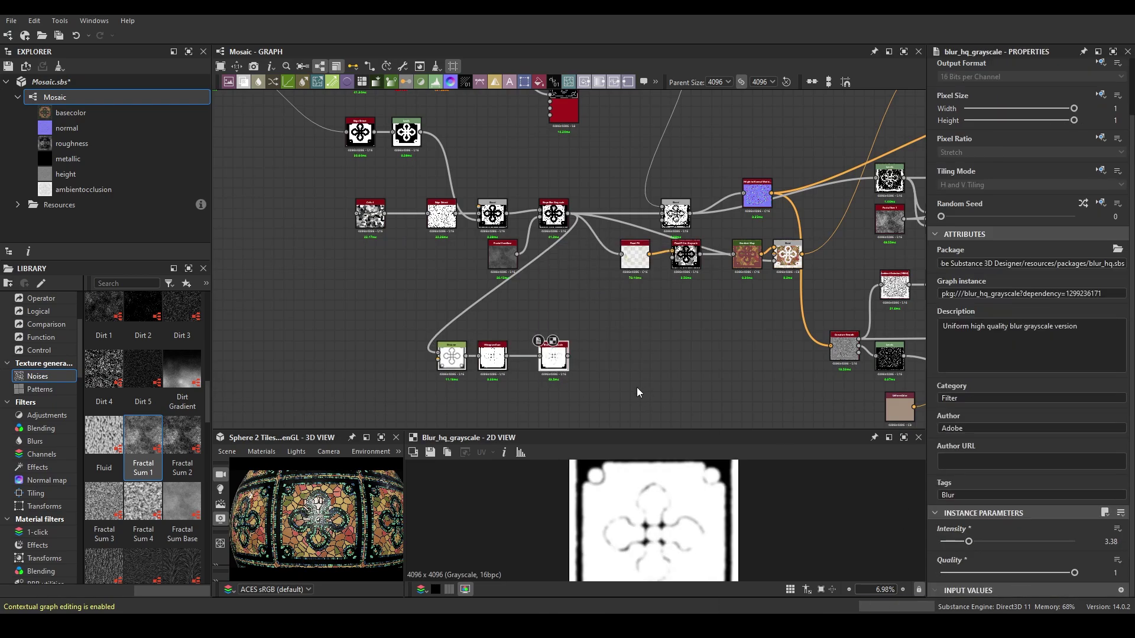
{"action": "left_click_drag", "start_coordinate": [548, 357], "coordinate": [600, 356]}
{"action": "left_click", "coordinate": [640, 269]}
{"action": "left_click_drag", "start_coordinate": [941, 542], "coordinate": [977, 541]}
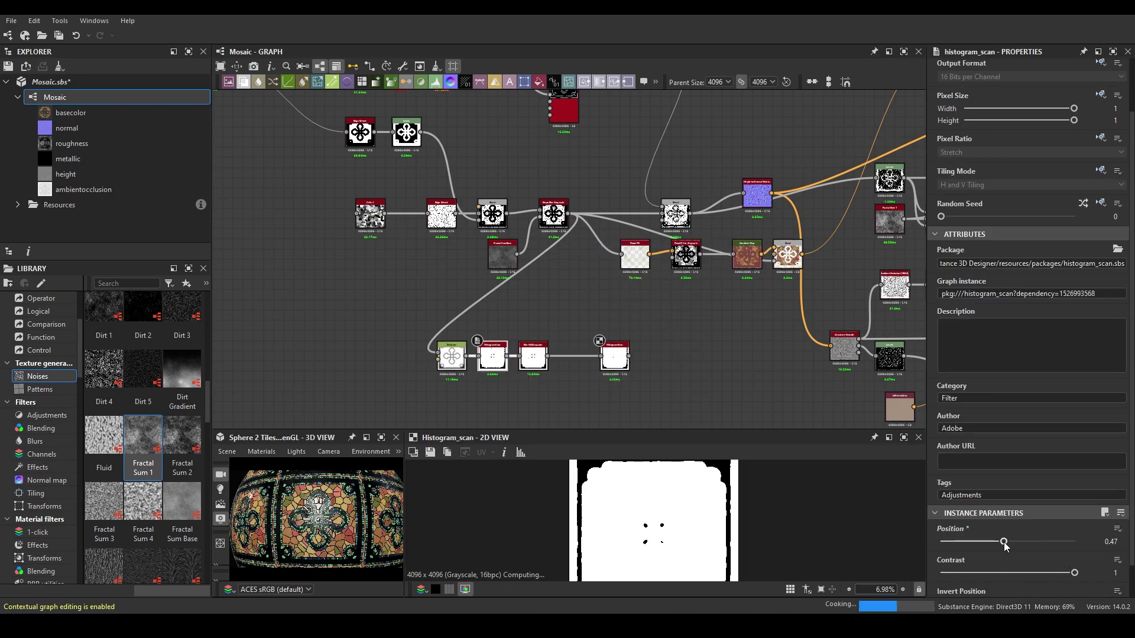
Preview the Slope Blur, Histogram Scan and Distance outputs along the new chain
{"action": "middle_click_drag", "start_coordinate": [549, 248], "coordinate": [556, 221]}
{"action": "left_click", "coordinate": [558, 189]}
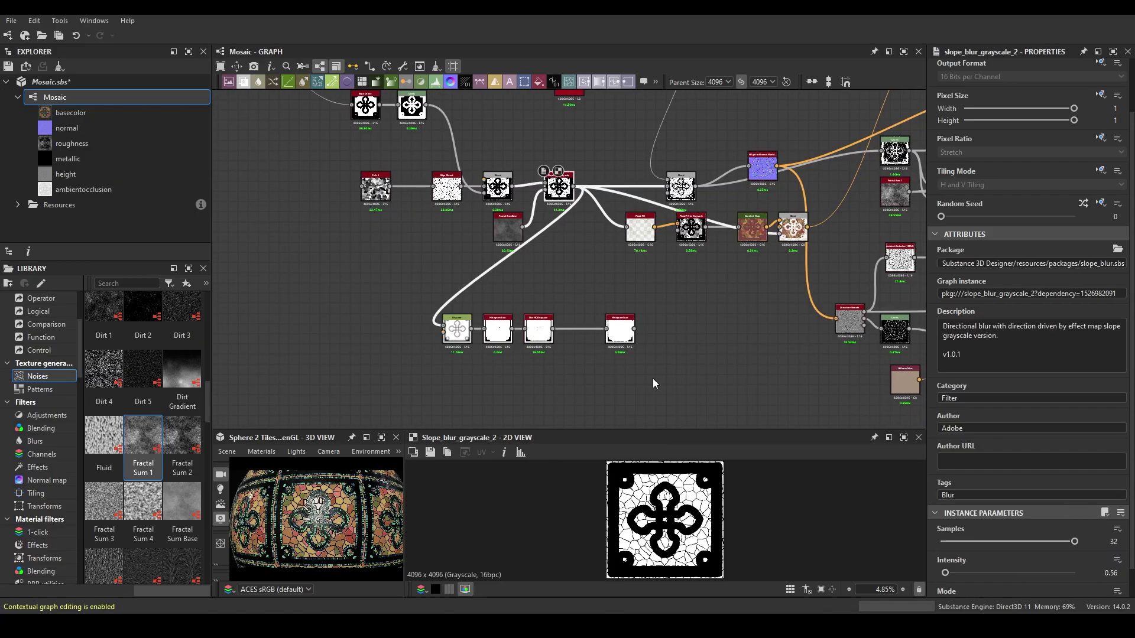
{"action": "mouse_move", "coordinate": [572, 265]}
{"action": "middle_mouse_down"}
{"action": "mouse_move", "coordinate": [554, 309]}
{"action": "mouse_move", "coordinate": [574, 313]}
{"action": "middle_mouse_up"}
{"action": "left_click", "coordinate": [637, 353]}
{"action": "middle_click_drag", "start_coordinate": [637, 354], "coordinate": [643, 353]}
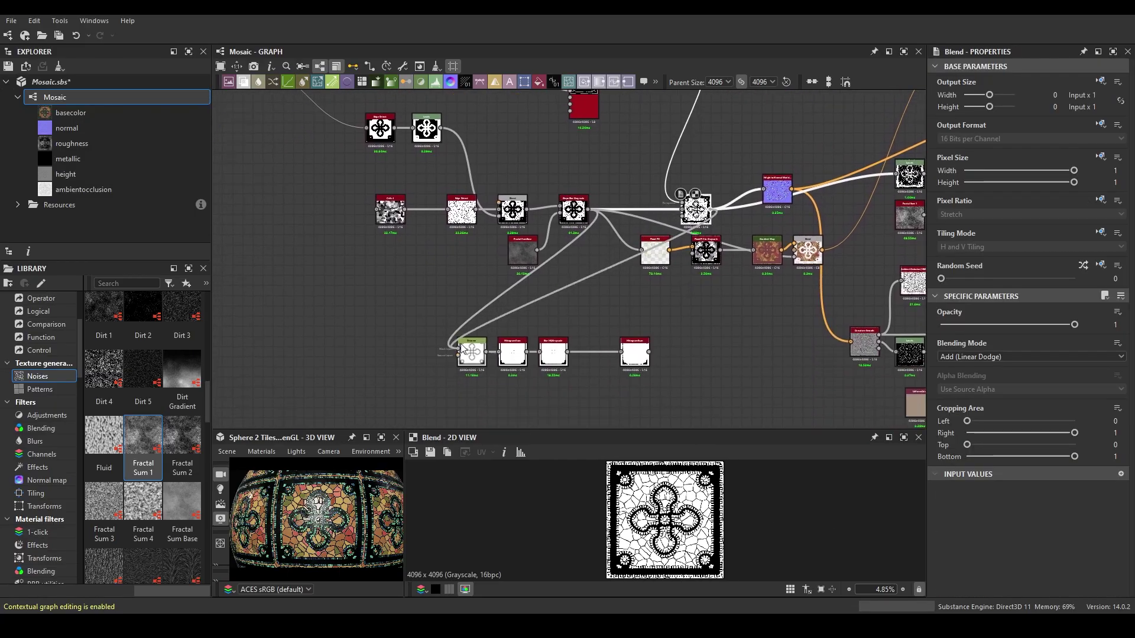
{"action": "left_click", "coordinate": [471, 353]}
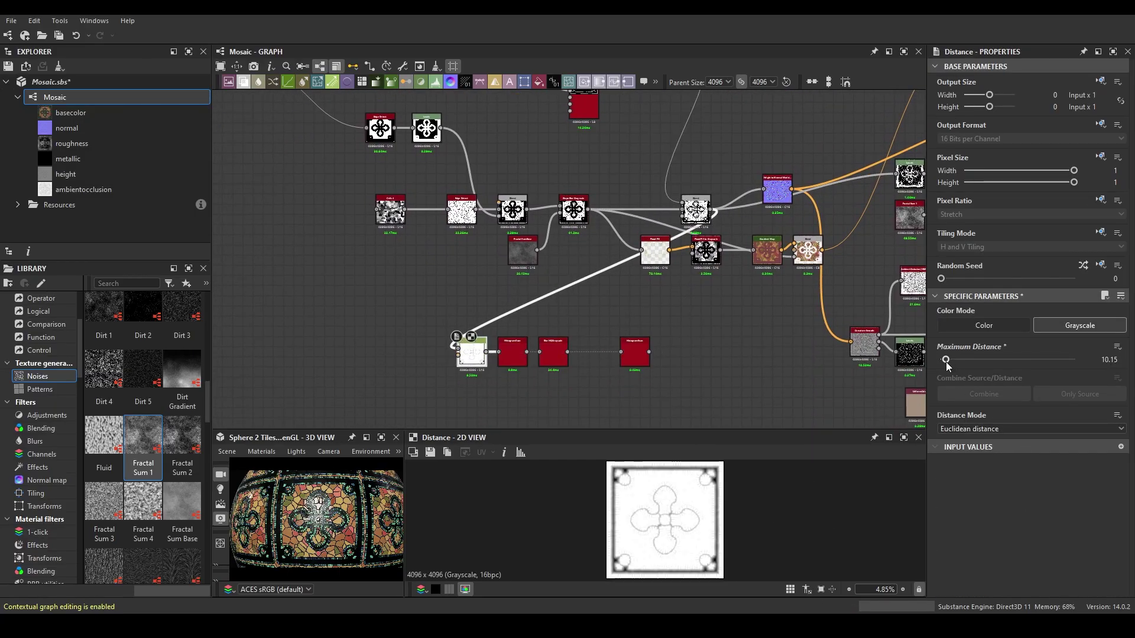
Set the final Histogram Scan Position to 0.43 and view its rounded frame mask
{"action": "left_click", "coordinate": [513, 353]}
{"action": "scroll", "coordinate": [997, 509], "scroll_direction": "down", "scroll_amount": 2}
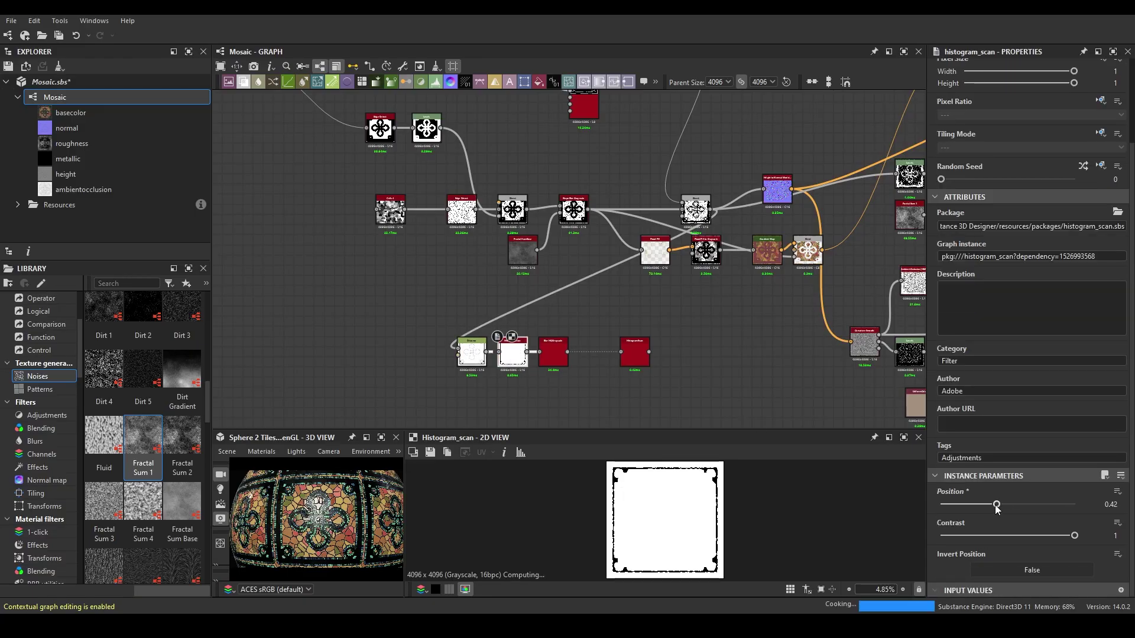
{"action": "left_click", "coordinate": [555, 361]}
{"action": "left_click", "coordinate": [632, 363]}
{"action": "left_click", "coordinate": [1029, 542]}
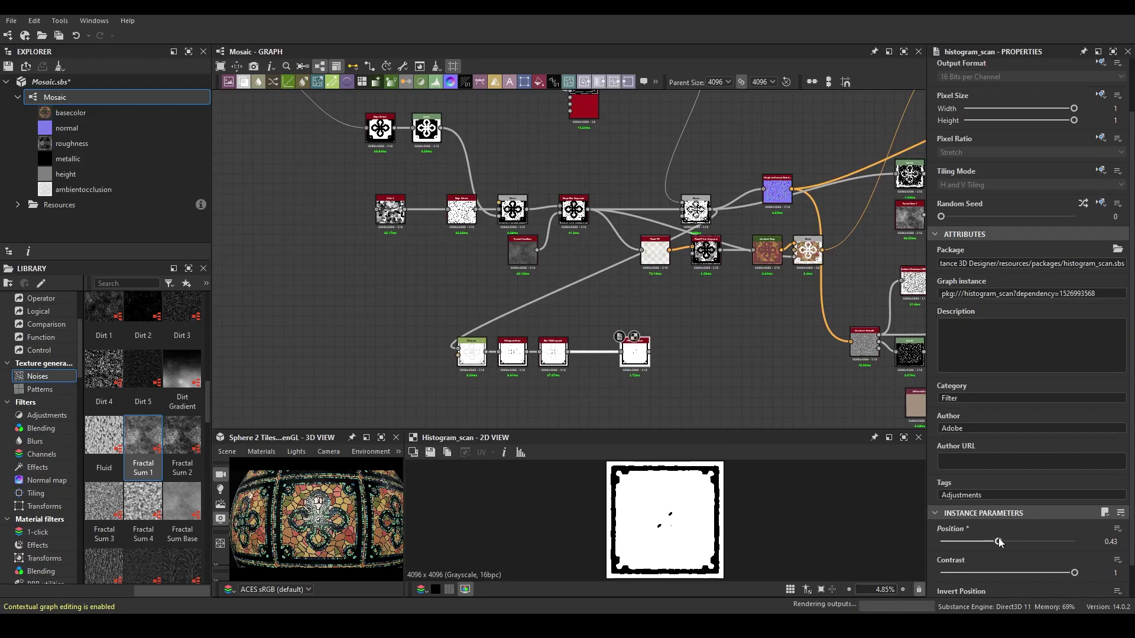
{"action": "left_click", "coordinate": [634, 353]}
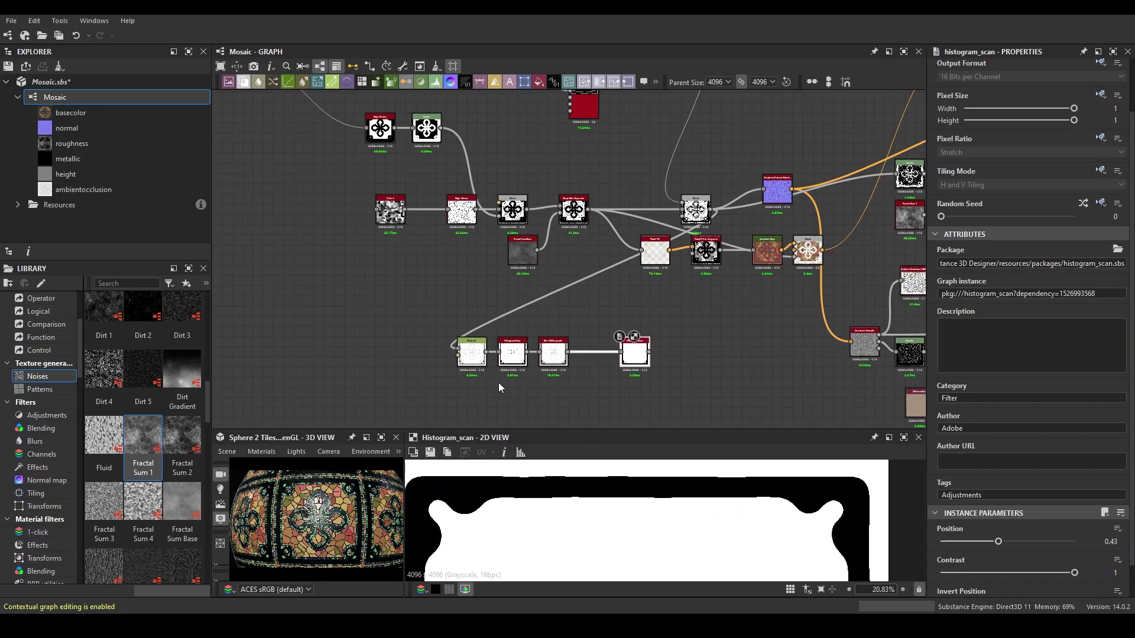
{"action": "left_click", "coordinate": [695, 209]}
{"action": "double_click", "coordinate": [634, 353]}
{"action": "scroll", "coordinate": [539, 177], "scroll_direction": "up", "scroll_amount": 5}
Inspect the Blend and Slope Blur Grayscale results around the edge detection nodes
{"action": "middle_click_drag", "start_coordinate": [470, 246], "coordinate": [650, 349]}
{"action": "left_click", "coordinate": [650, 353]}
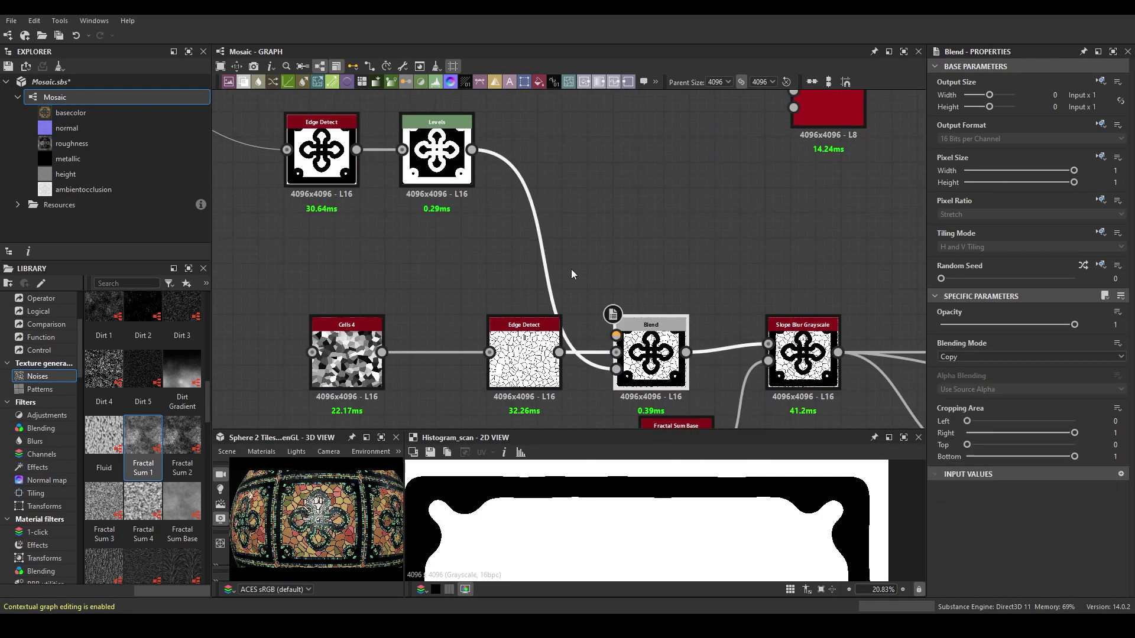
{"action": "left_click", "coordinate": [524, 354]}
{"action": "scroll", "coordinate": [572, 382], "scroll_direction": "down", "scroll_amount": 3}
{"action": "scroll", "coordinate": [602, 318], "scroll_direction": "up", "scroll_amount": 2}
{"action": "left_click", "coordinate": [601, 319]}
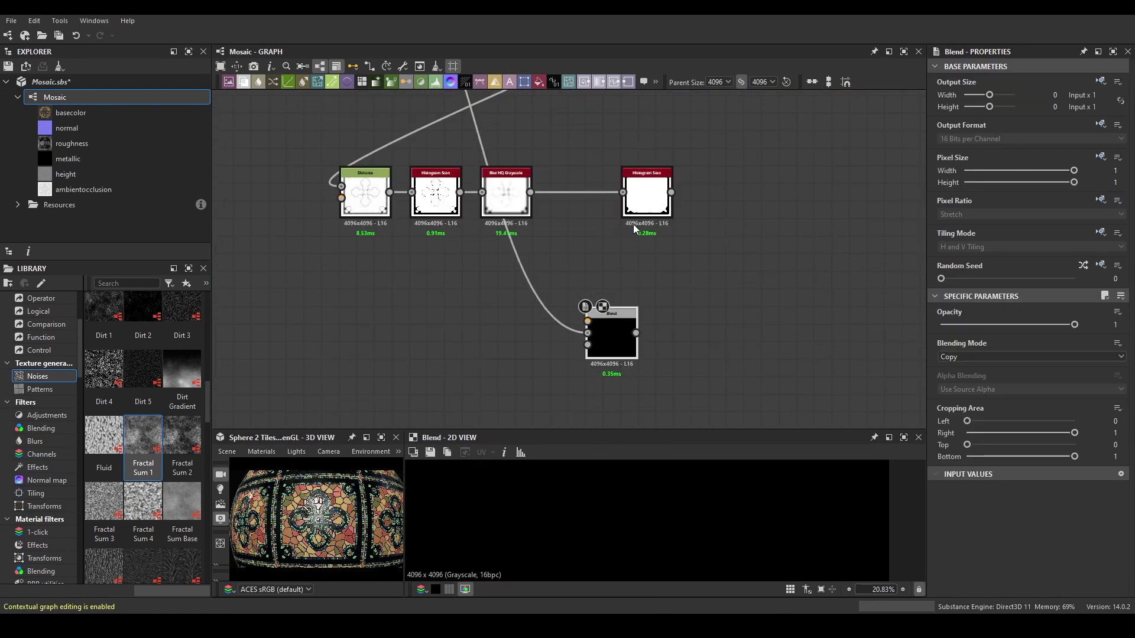
{"action": "scroll", "coordinate": [612, 272], "scroll_direction": "down", "scroll_amount": 3}
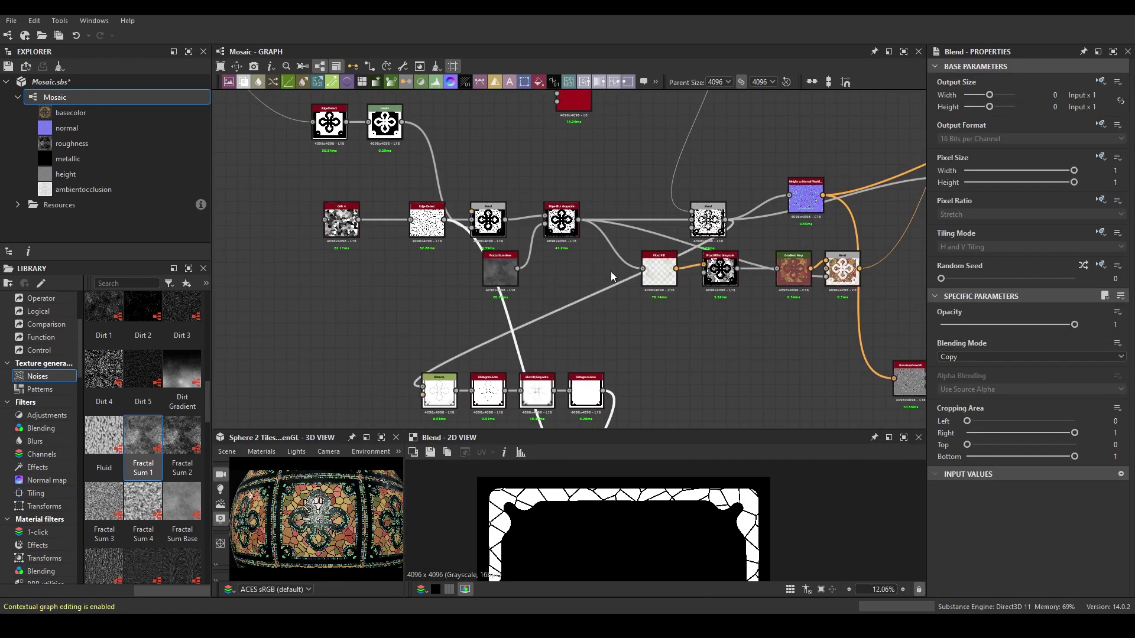
{"action": "double_click", "coordinate": [582, 302]}
{"action": "scroll", "coordinate": [591, 272], "scroll_direction": "up", "scroll_amount": 3}
{"action": "scroll", "coordinate": [643, 508], "scroll_direction": "up", "scroll_amount": 3}
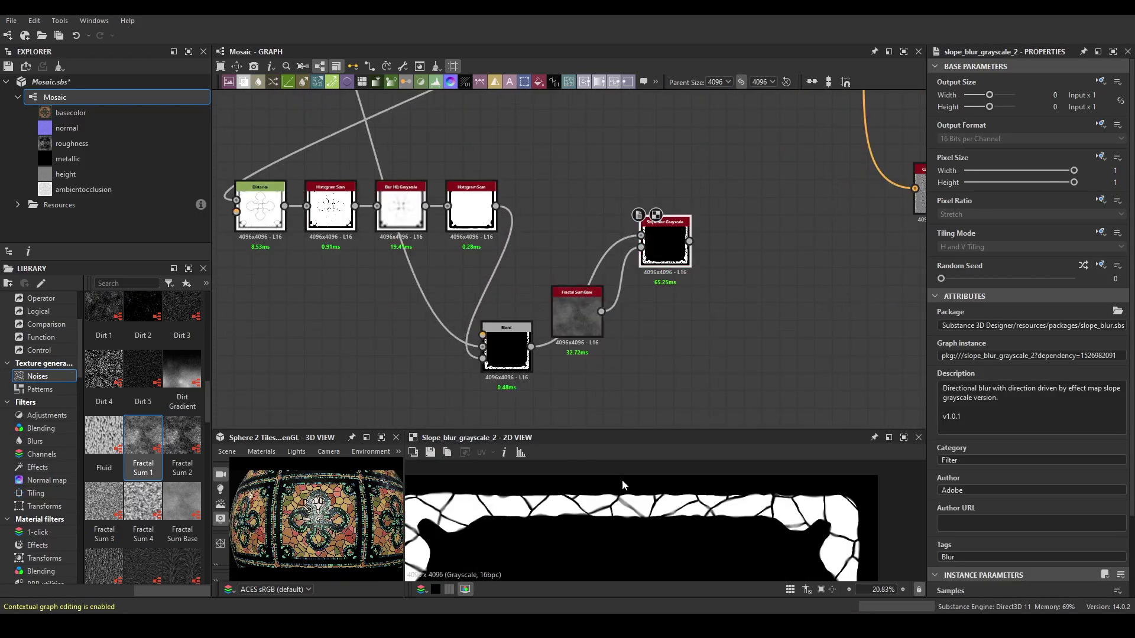
{"action": "scroll", "coordinate": [643, 509], "scroll_direction": "down", "scroll_amount": 4}
Preview the tile edge mask and motif mask at reroute dots in the graph
{"action": "middle_click_drag", "start_coordinate": [585, 308], "coordinate": [528, 352]}
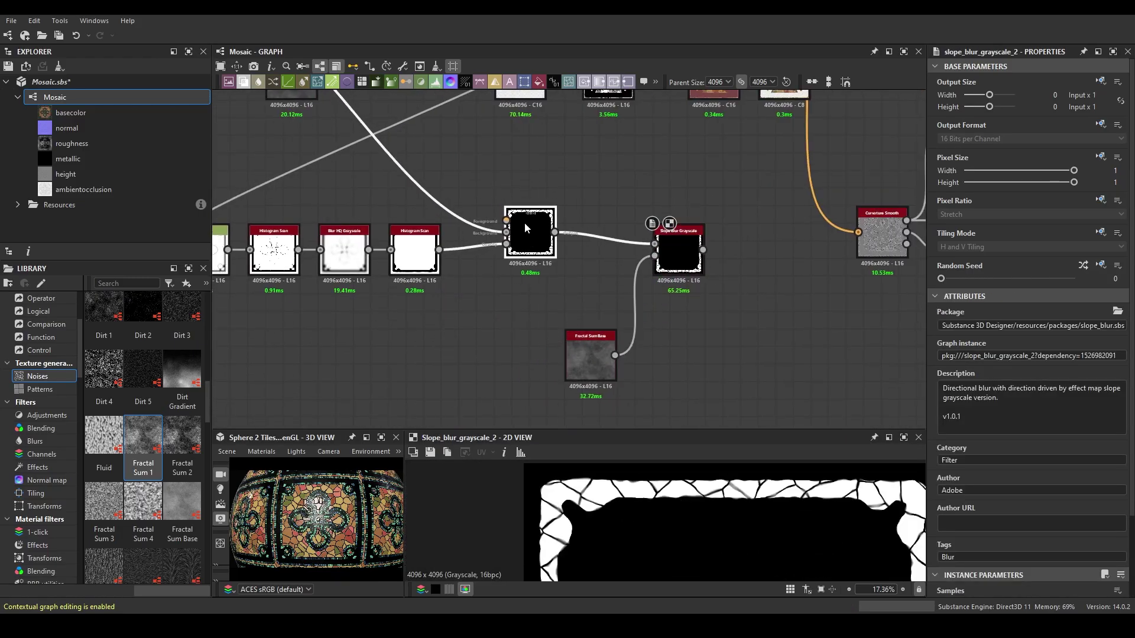
{"action": "scroll", "coordinate": [640, 290], "scroll_direction": "down", "scroll_amount": 5}
{"action": "scroll", "coordinate": [650, 237], "scroll_direction": "up", "scroll_amount": 2}
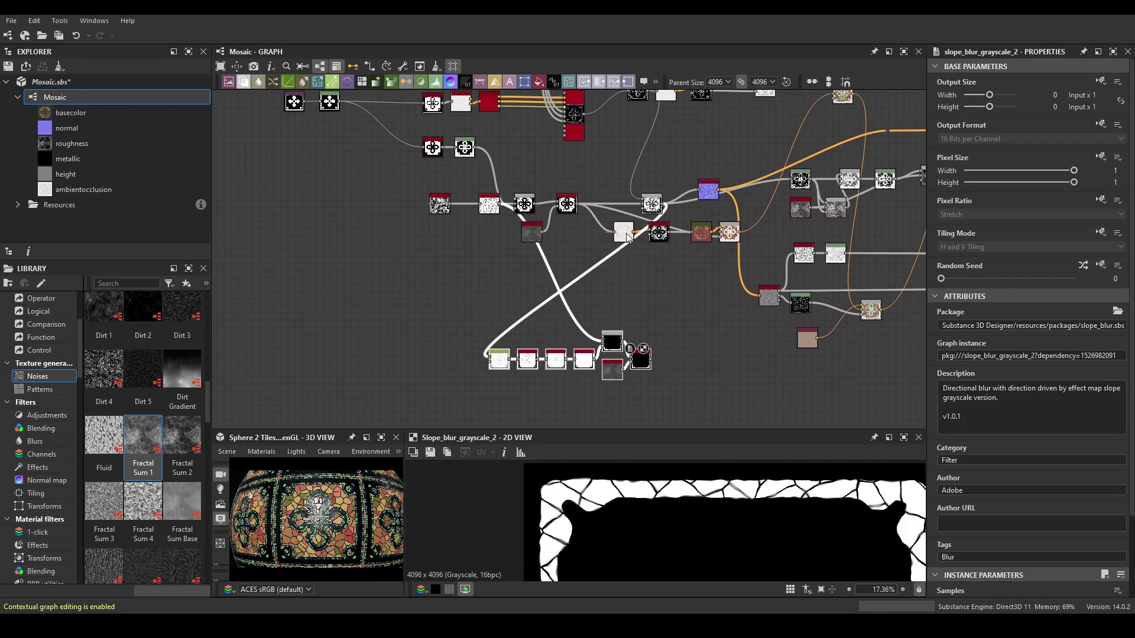
{"action": "scroll", "coordinate": [611, 205], "scroll_direction": "up", "scroll_amount": 2}
{"action": "scroll", "coordinate": [611, 206], "scroll_direction": "down", "scroll_amount": 2}
{"action": "scroll", "coordinate": [600, 301], "scroll_direction": "up", "scroll_amount": 2}
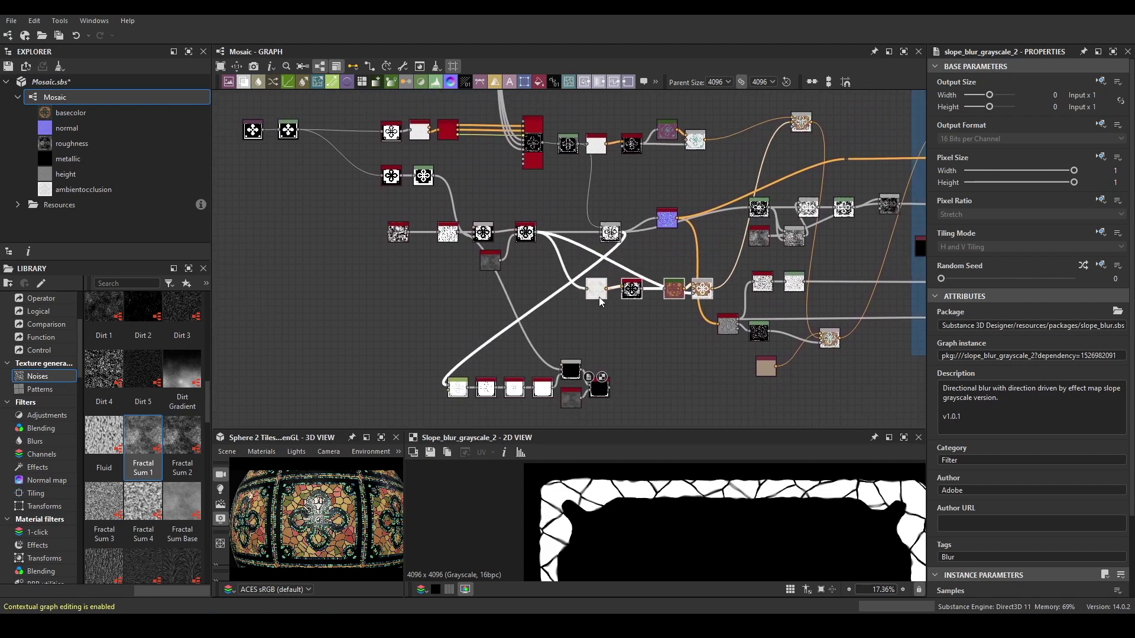
{"action": "middle_click_drag", "start_coordinate": [529, 275], "coordinate": [591, 268]}
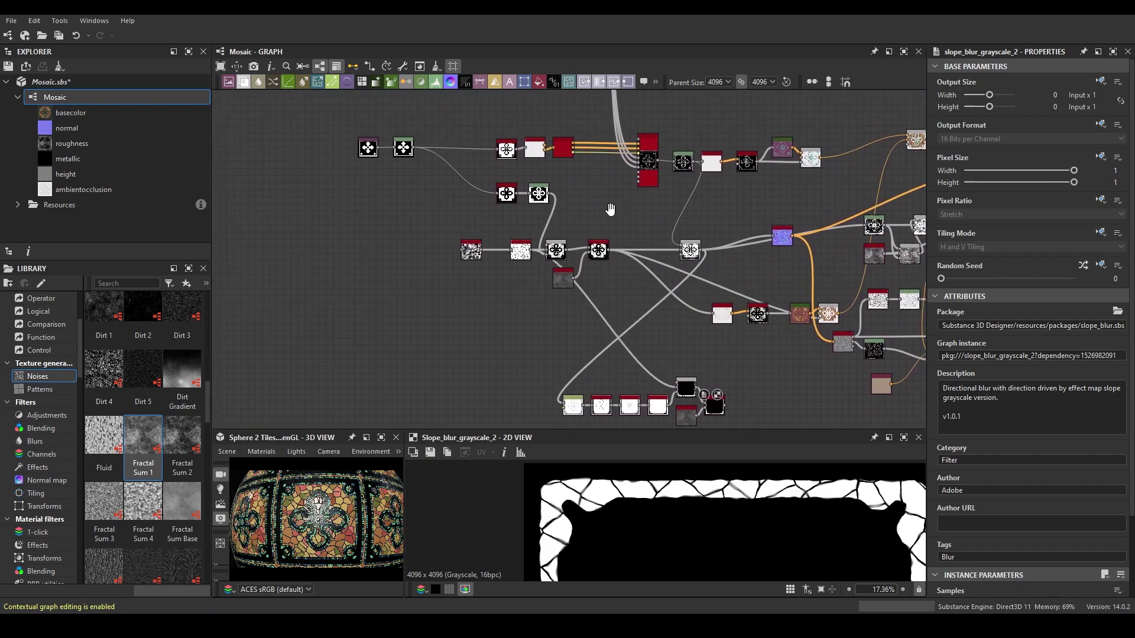
{"action": "middle_click_drag", "start_coordinate": [506, 236], "coordinate": [516, 247]}
{"action": "left_click", "coordinate": [588, 267]}
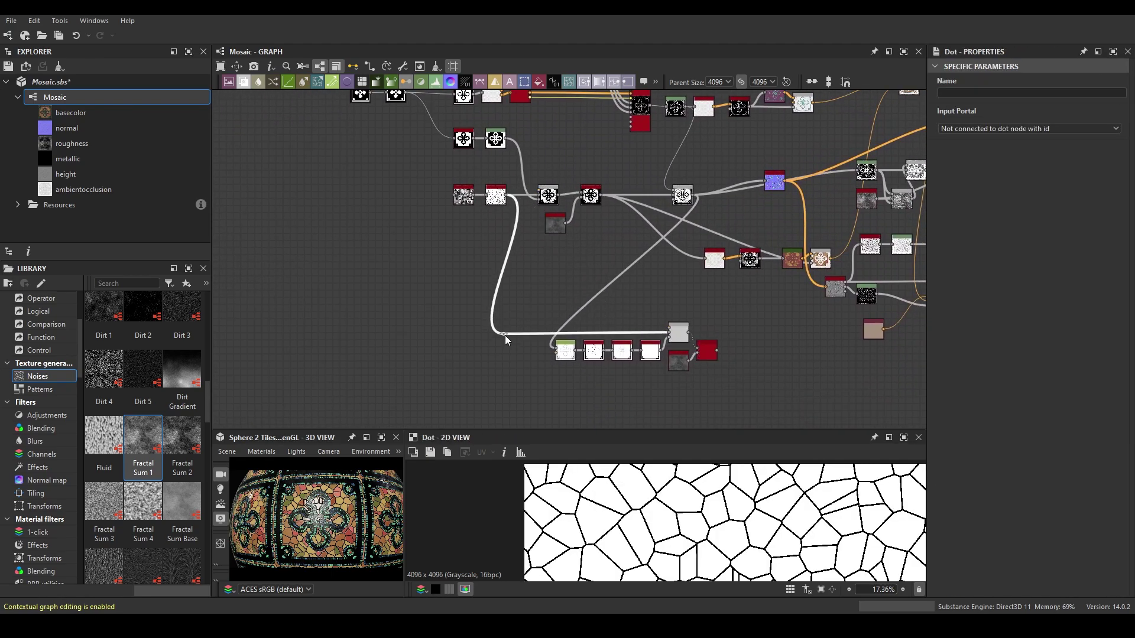
{"action": "middle_click_drag", "start_coordinate": [504, 335], "coordinate": [323, 342]}
{"action": "middle_click_drag", "start_coordinate": [658, 280], "coordinate": [704, 324]}
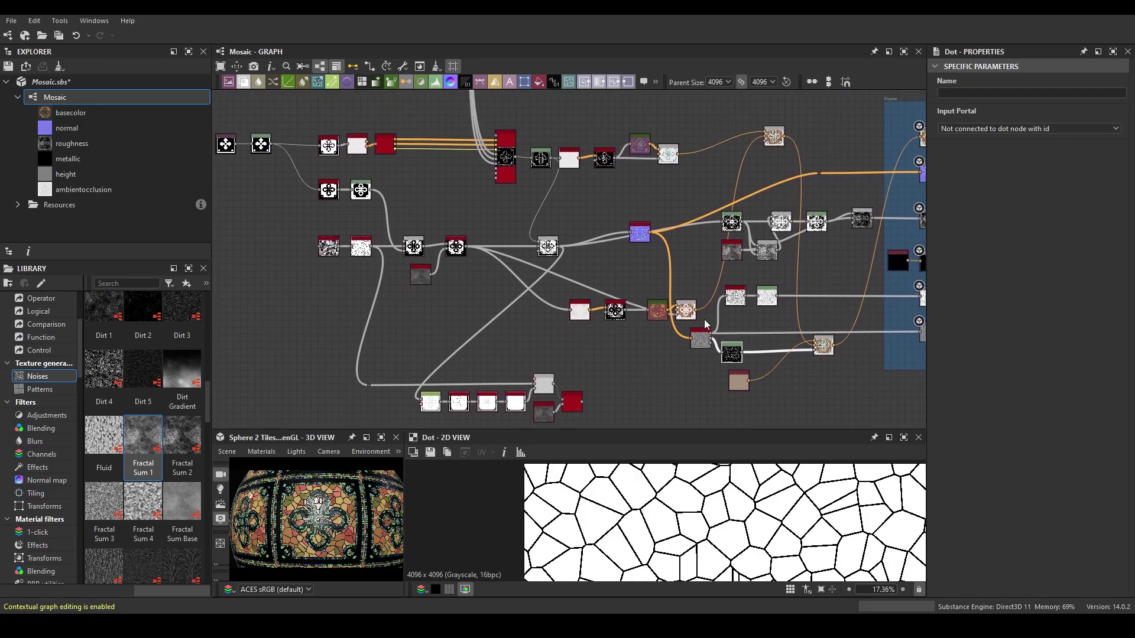
{"action": "left_click", "coordinate": [594, 267]}
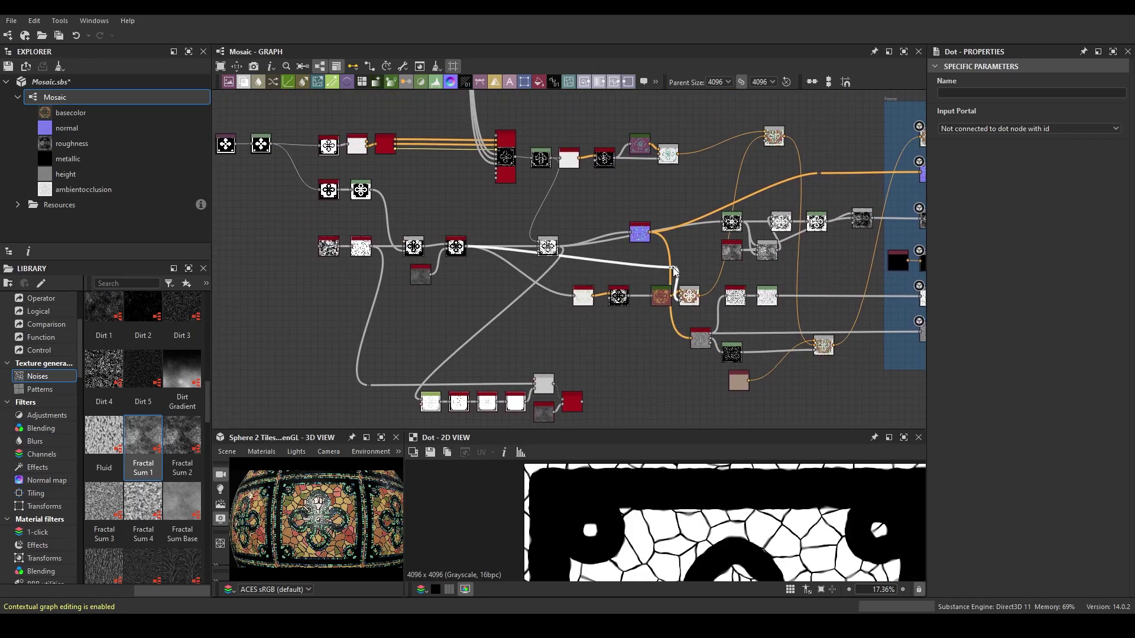
Move the Blend nodes higher and the Uniform Color node near the output frame
{"action": "left_click_drag", "start_coordinate": [638, 236], "coordinate": [634, 204]}
{"action": "mouse_move", "coordinate": [746, 225]}
{"action": "middle_mouse_down"}
{"action": "mouse_move", "coordinate": [701, 251]}
{"action": "mouse_move", "coordinate": [656, 253]}
{"action": "middle_mouse_up"}
{"action": "middle_click_drag", "start_coordinate": [459, 149], "coordinate": [454, 202]}
{"action": "middle_click_drag", "start_coordinate": [679, 221], "coordinate": [608, 158]}
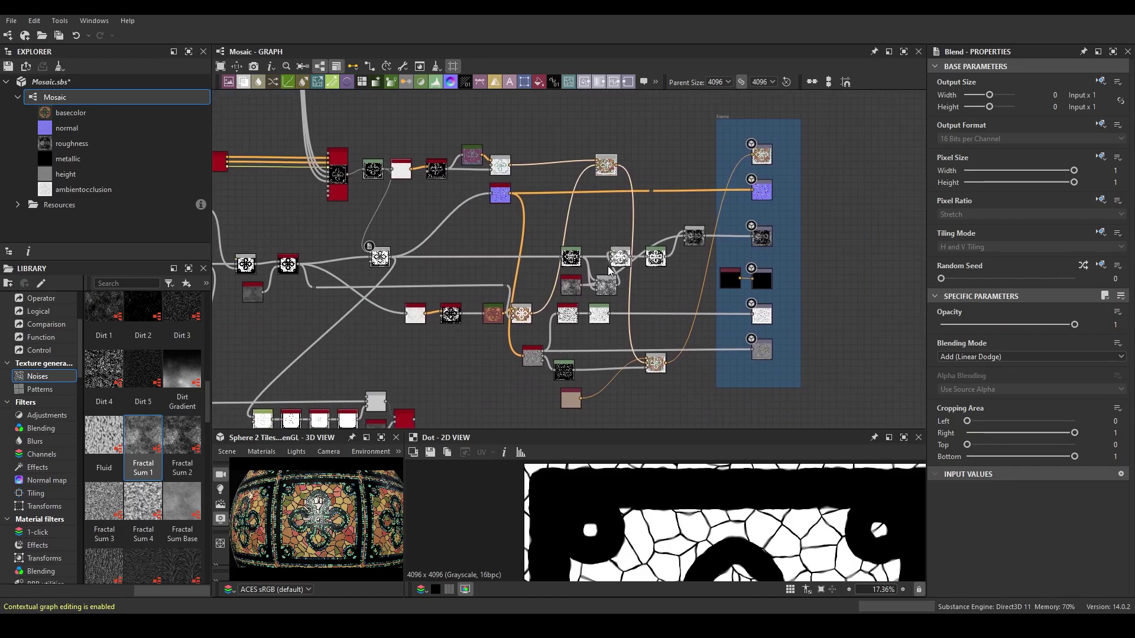
{"action": "scroll", "coordinate": [594, 370], "scroll_direction": "down", "scroll_amount": 1}
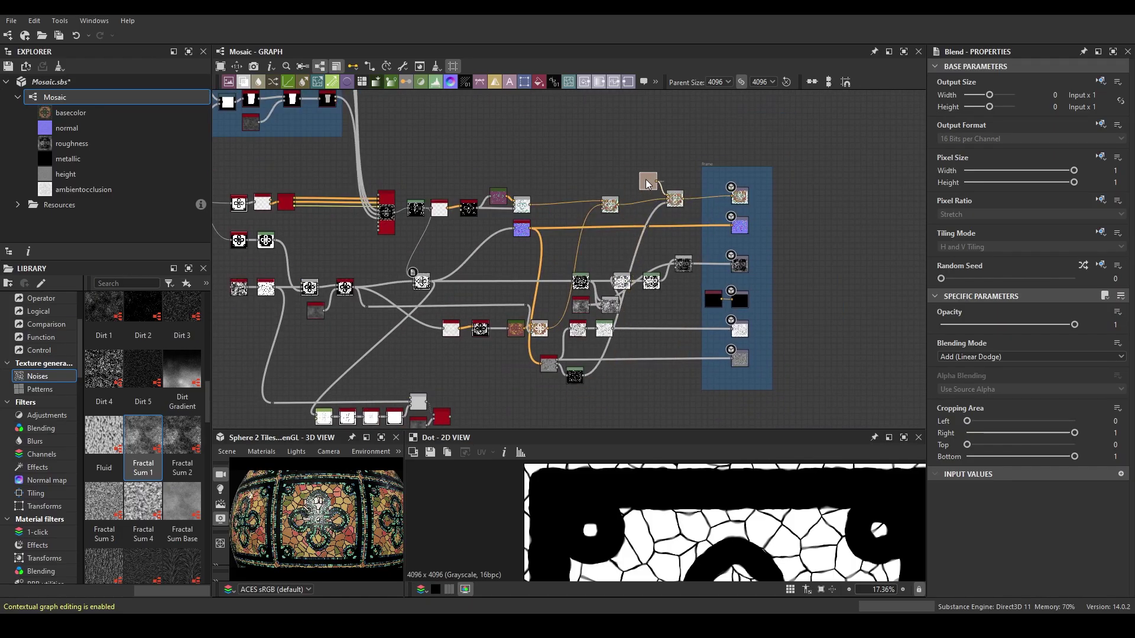
{"action": "left_click_drag", "start_coordinate": [594, 369], "coordinate": [668, 382]}
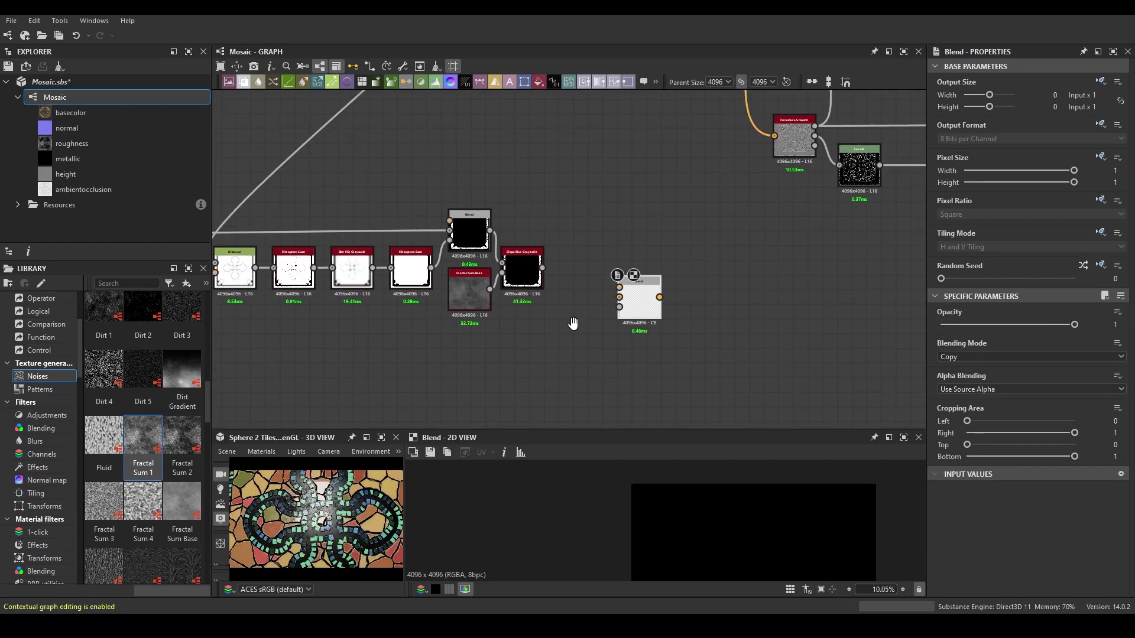
Set the Uniform Color to yellow #eec618 and preview the yellow border in 3D
{"action": "left_click", "coordinate": [962, 362]}
{"action": "left_click", "coordinate": [804, 484]}
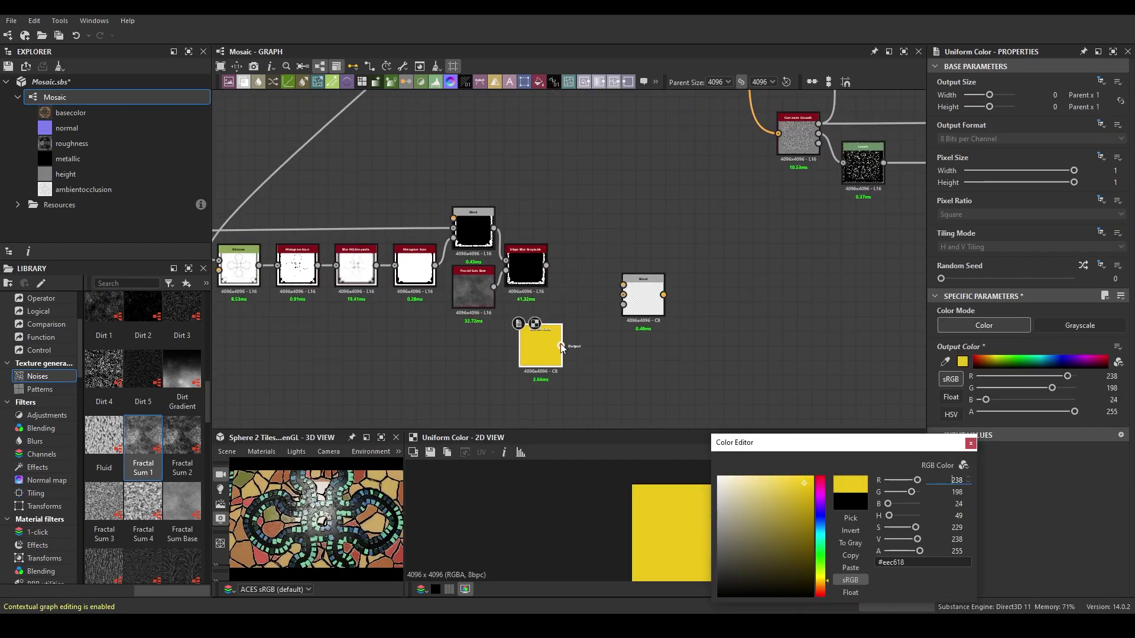
{"action": "left_click", "coordinate": [644, 295]}
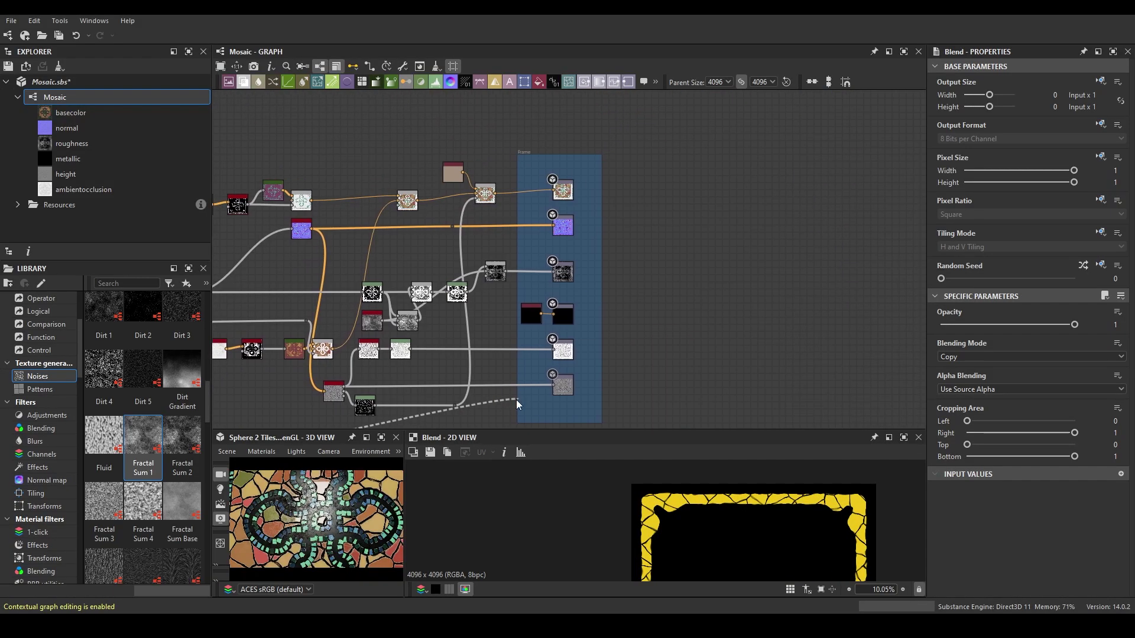
{"action": "left_click", "coordinate": [504, 300]}
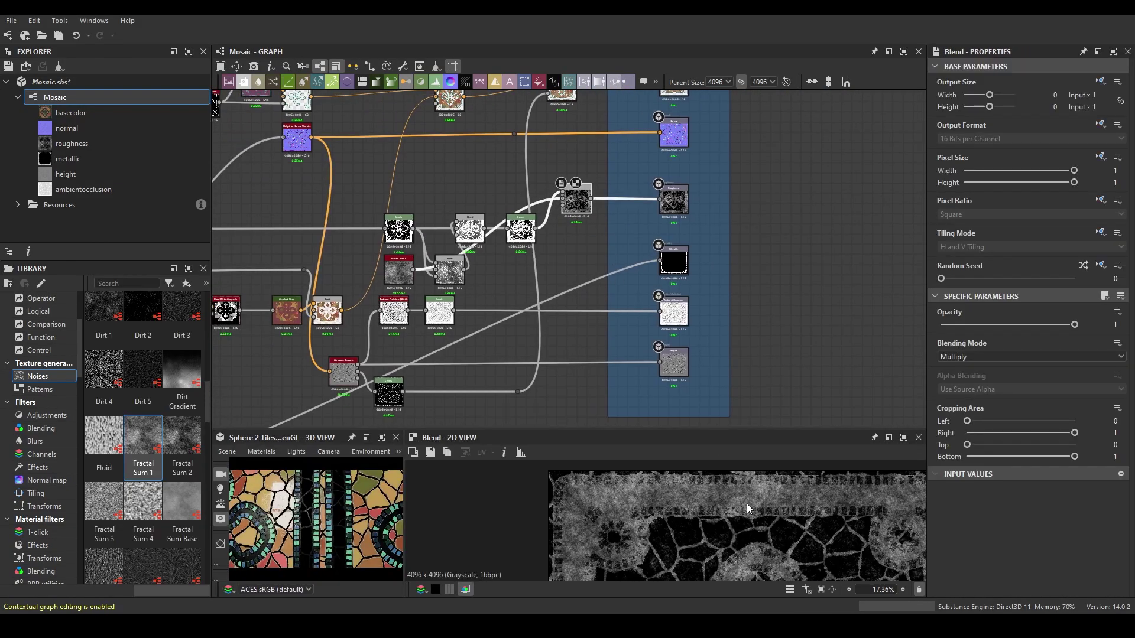
{"action": "middle_click_drag", "start_coordinate": [532, 296], "coordinate": [697, 174]}
Add a Levels node after Slope Blur Grayscale and invert its output sliders
{"action": "left_click_drag", "start_coordinate": [259, 357], "coordinate": [668, 351]}
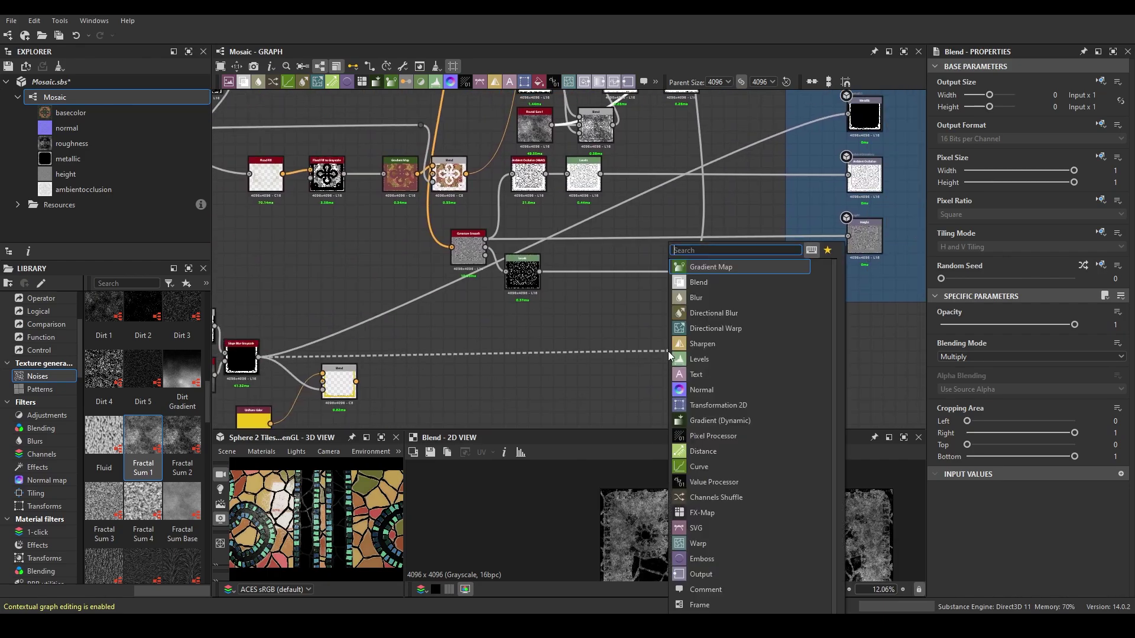
{"action": "left_click", "coordinate": [709, 414]}
{"action": "left_click_drag", "start_coordinate": [1065, 449], "coordinate": [1117, 450]}
{"action": "left_click_drag", "start_coordinate": [1116, 450], "coordinate": [949, 450]}
{"action": "scroll", "coordinate": [611, 290], "scroll_direction": "up", "scroll_amount": 5}
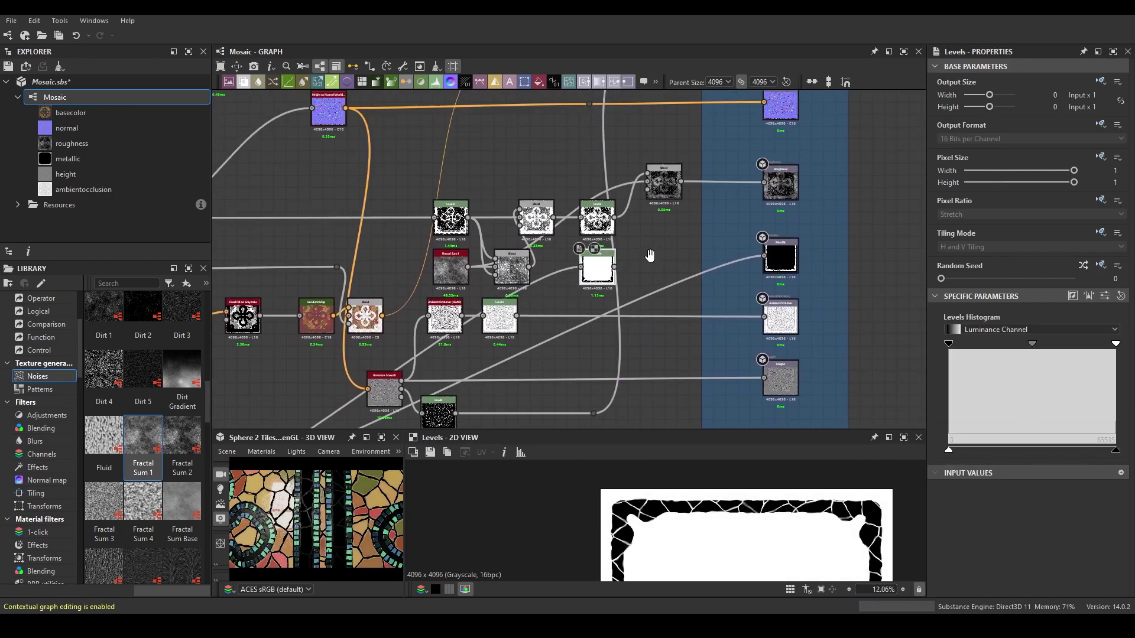
{"action": "scroll", "coordinate": [611, 290], "scroll_direction": "up", "scroll_amount": 3}
Wire both Levels nodes into a Blend and delete the unwanted black Blend node
{"action": "middle_click_drag", "start_coordinate": [611, 290], "coordinate": [788, 293]}
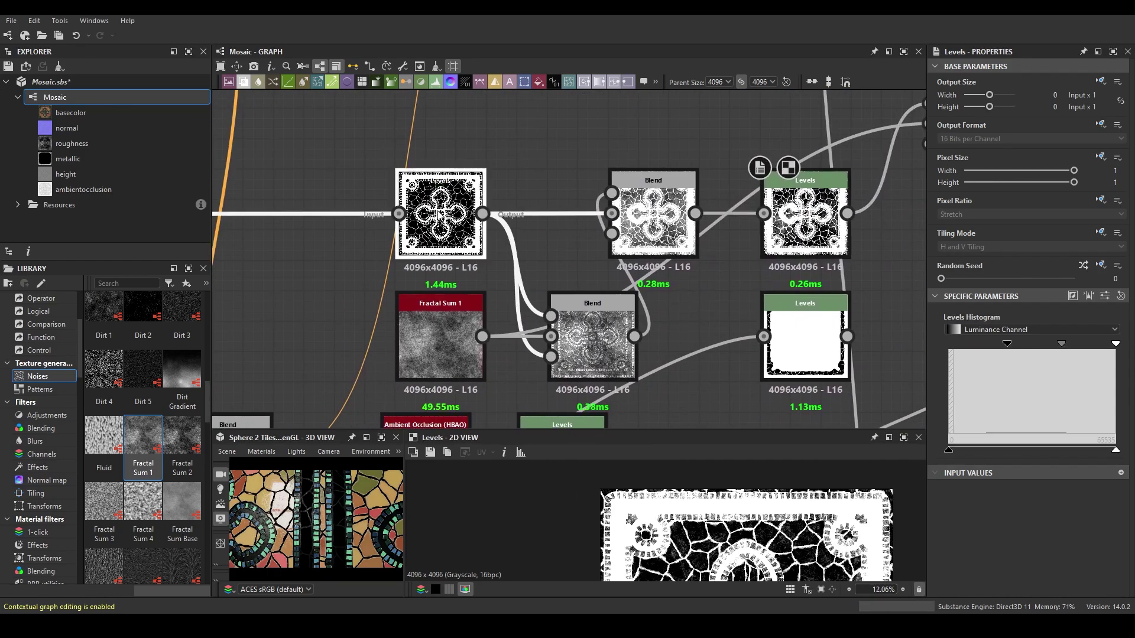
{"action": "left_click_drag", "start_coordinate": [874, 277], "coordinate": [378, 269]}
{"action": "middle_click_drag", "start_coordinate": [378, 269], "coordinate": [367, 320]}
{"action": "left_click_drag", "start_coordinate": [509, 189], "coordinate": [383, 180]}
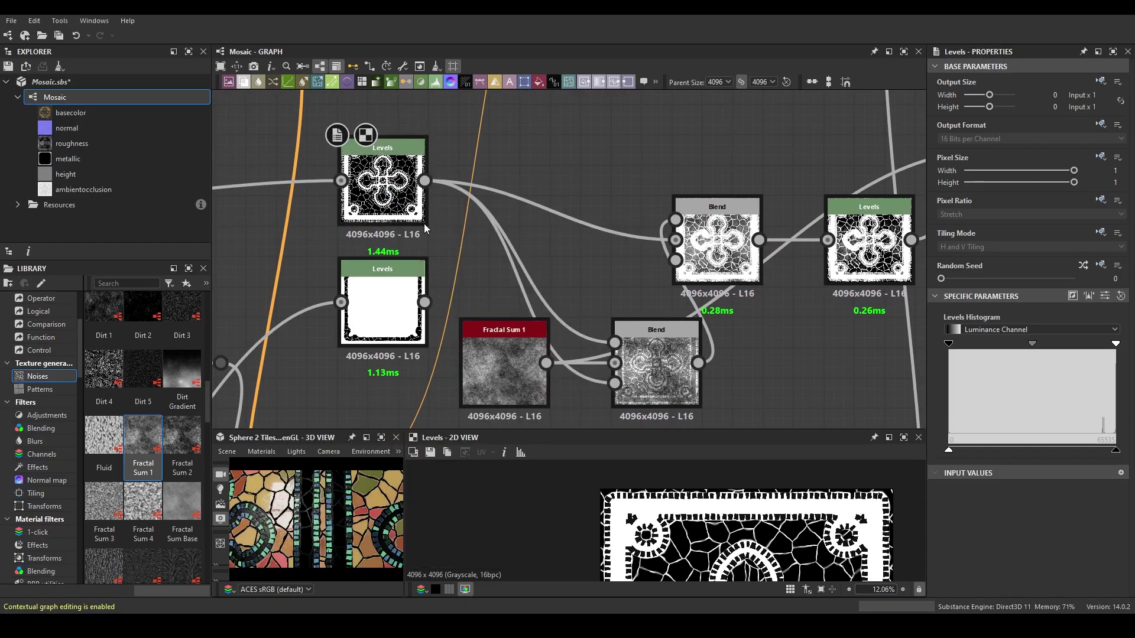
{"action": "left_click_drag", "start_coordinate": [425, 302], "coordinate": [493, 211]}
{"action": "key", "text": "Delete"}
Add a new Blend set to Multiply, then orbit the sphere to inspect the mosaic
{"action": "key", "text": "space"}
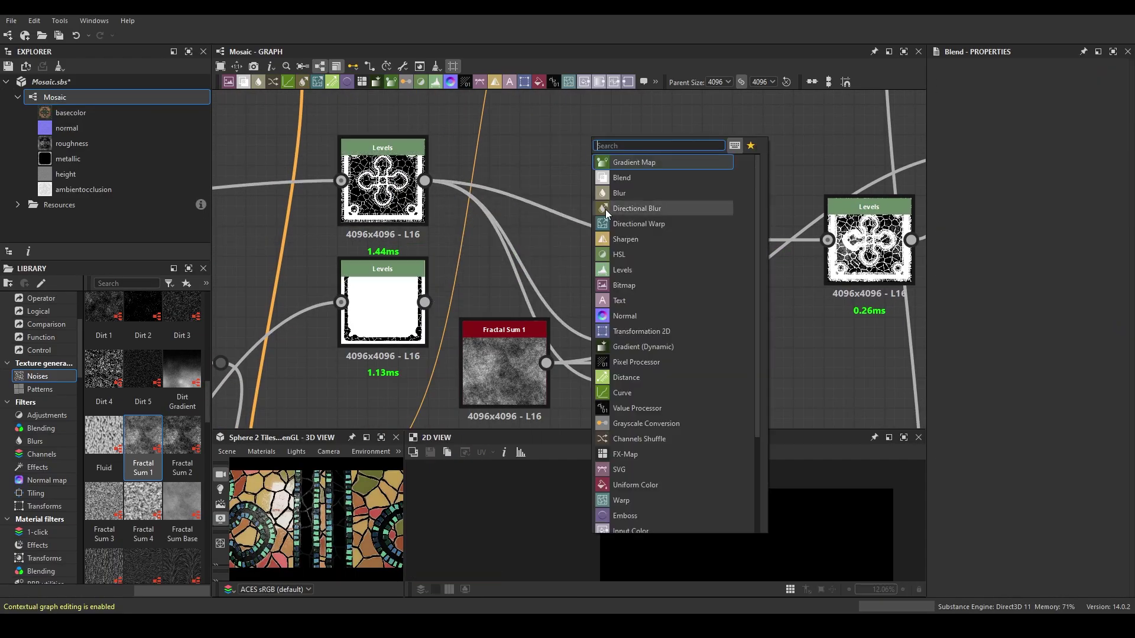
{"action": "left_click", "coordinate": [615, 163]}
{"action": "left_click", "coordinate": [1029, 356]}
{"action": "left_click", "coordinate": [958, 402]}
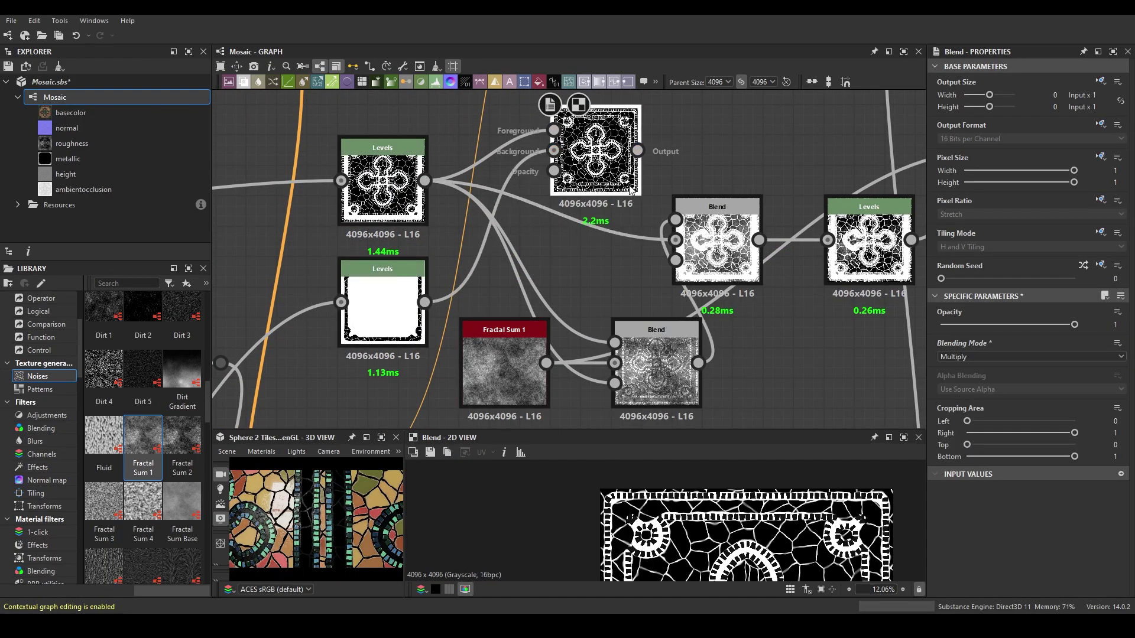
{"action": "middle_click_drag", "start_coordinate": [634, 397], "coordinate": [243, 410]}
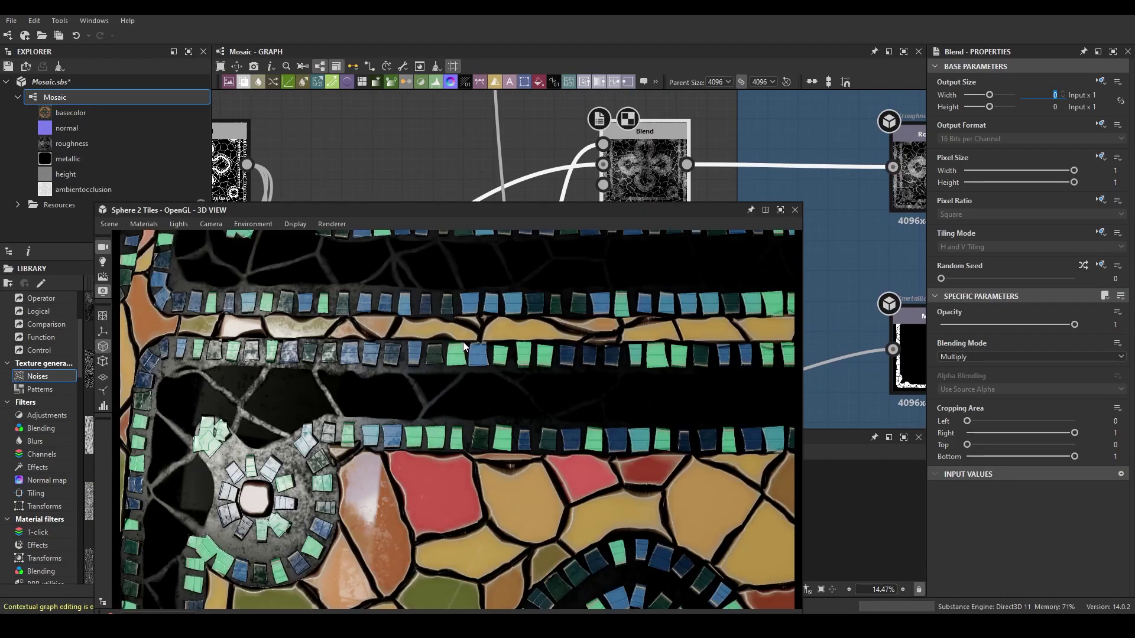
{"action": "mouse_move", "coordinate": [463, 341]}
{"action": "left_mouse_down"}
{"action": "mouse_move", "coordinate": [526, 419]}
{"action": "mouse_move", "coordinate": [509, 419]}
{"action": "mouse_move", "coordinate": [717, 246]}
{"action": "left_mouse_up"}
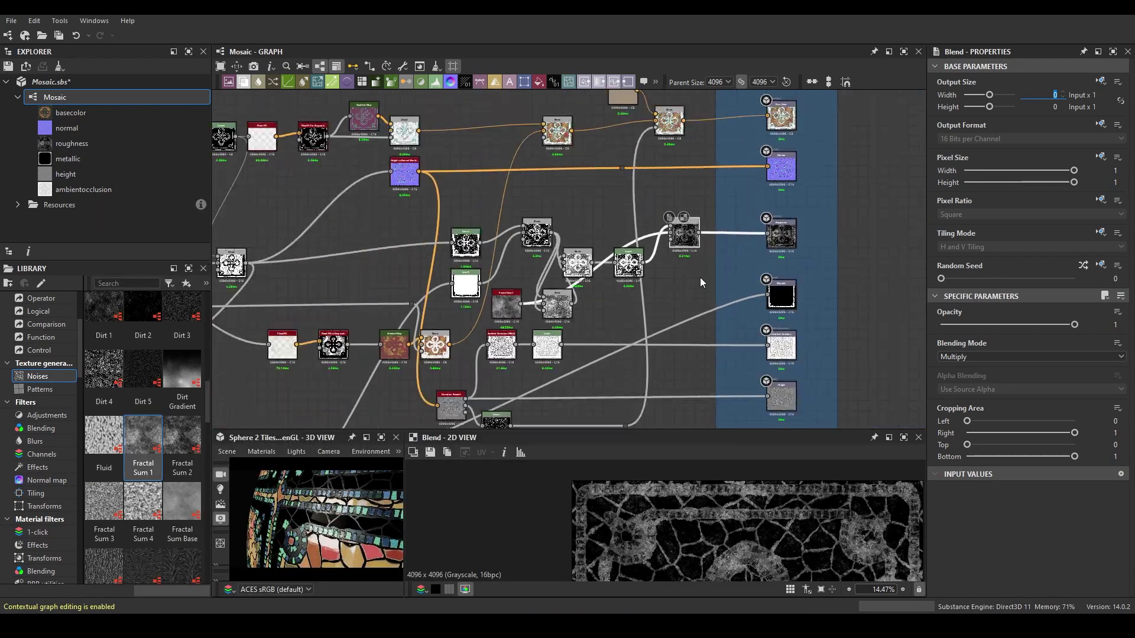
Insert a Levels node between Slope Blur and Blend, then inspect the Blend result
{"action": "scroll", "coordinate": [611, 305], "scroll_direction": "up", "scroll_amount": 3}
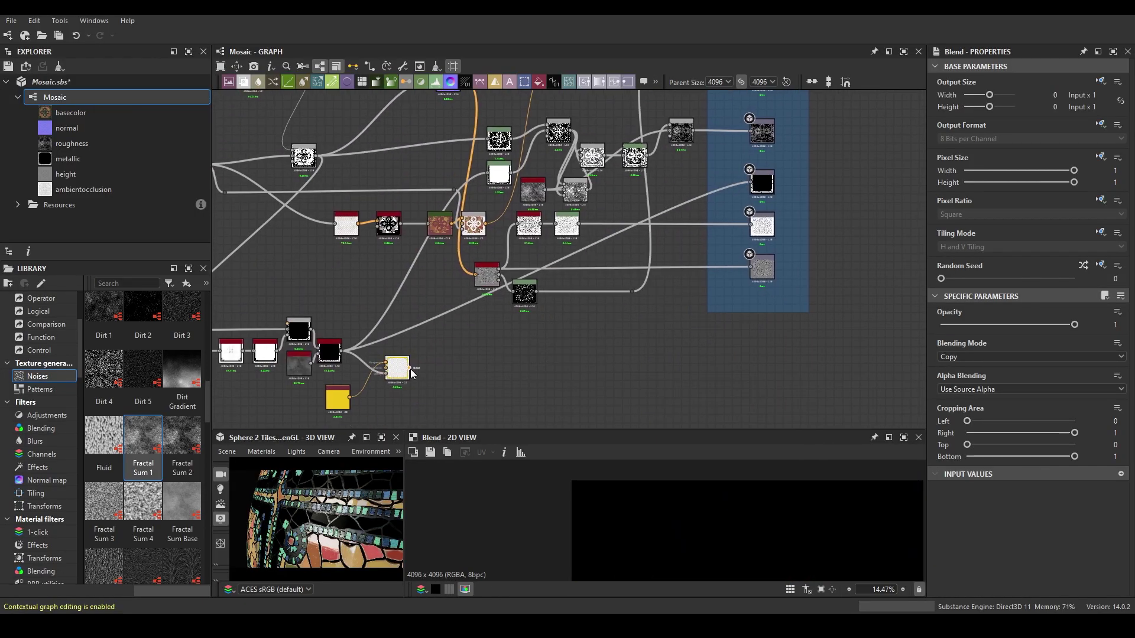
{"action": "scroll", "coordinate": [606, 284], "scroll_direction": "up", "scroll_amount": 1}
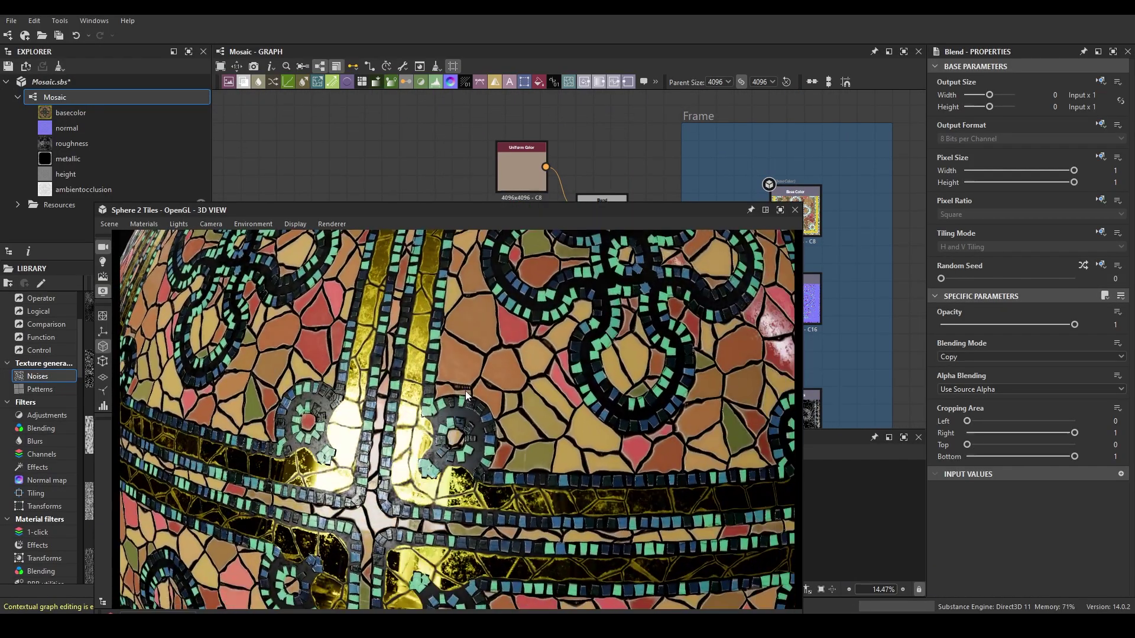
{"action": "scroll", "coordinate": [466, 391], "scroll_direction": "up", "scroll_amount": 5}
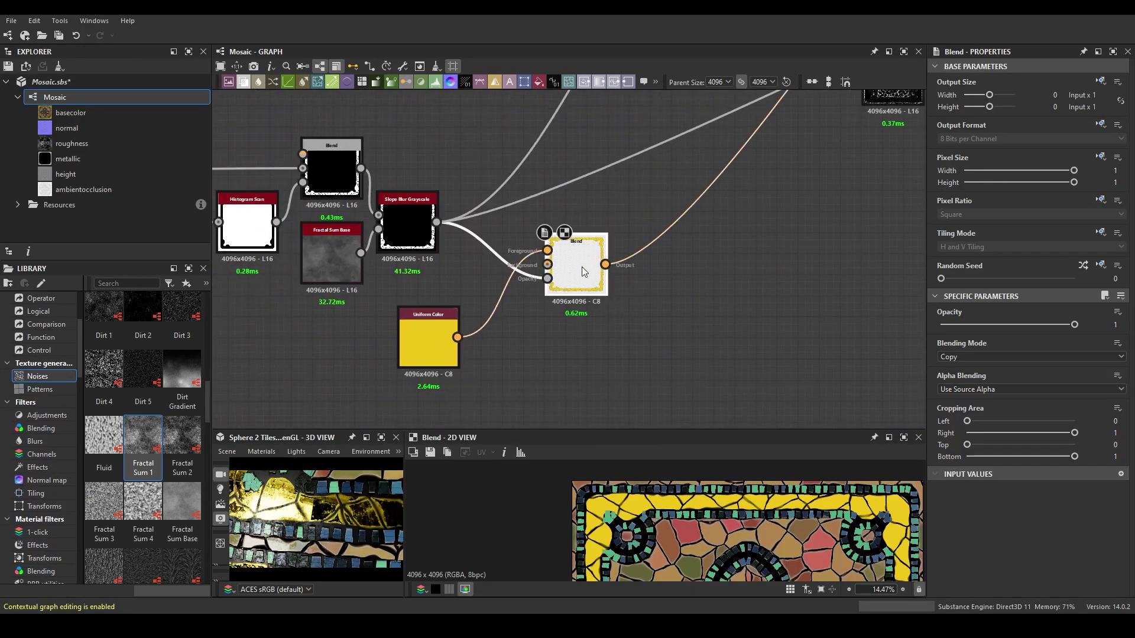
{"action": "scroll", "coordinate": [585, 340], "scroll_direction": "up", "scroll_amount": 5}
{"action": "left_click", "coordinate": [709, 331]}
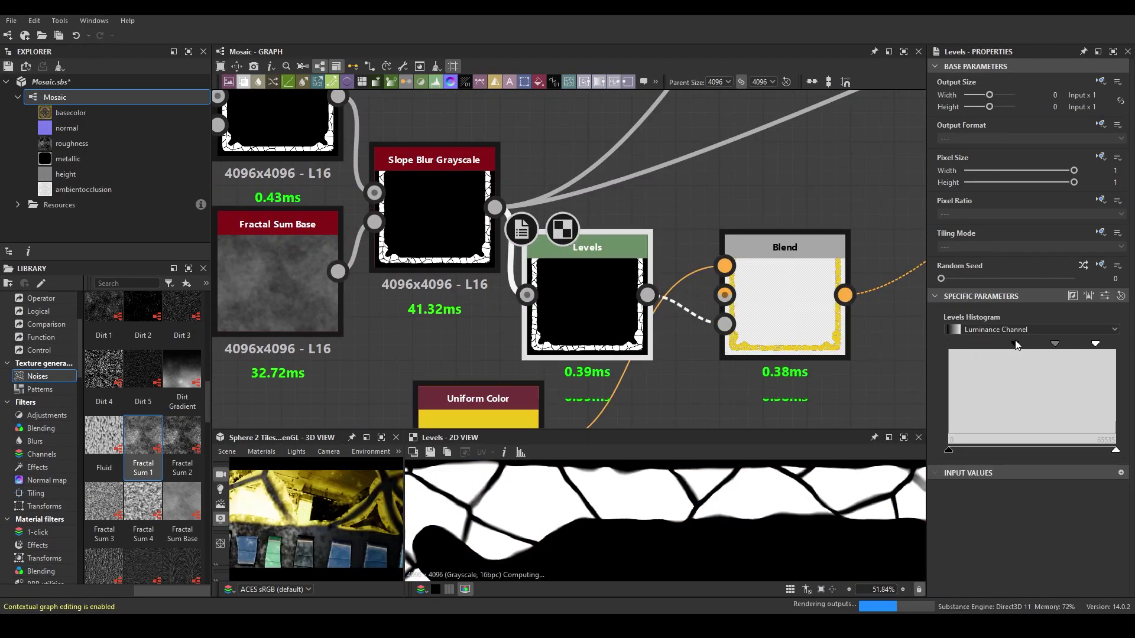
{"action": "scroll", "coordinate": [475, 319], "scroll_direction": "down", "scroll_amount": 5}
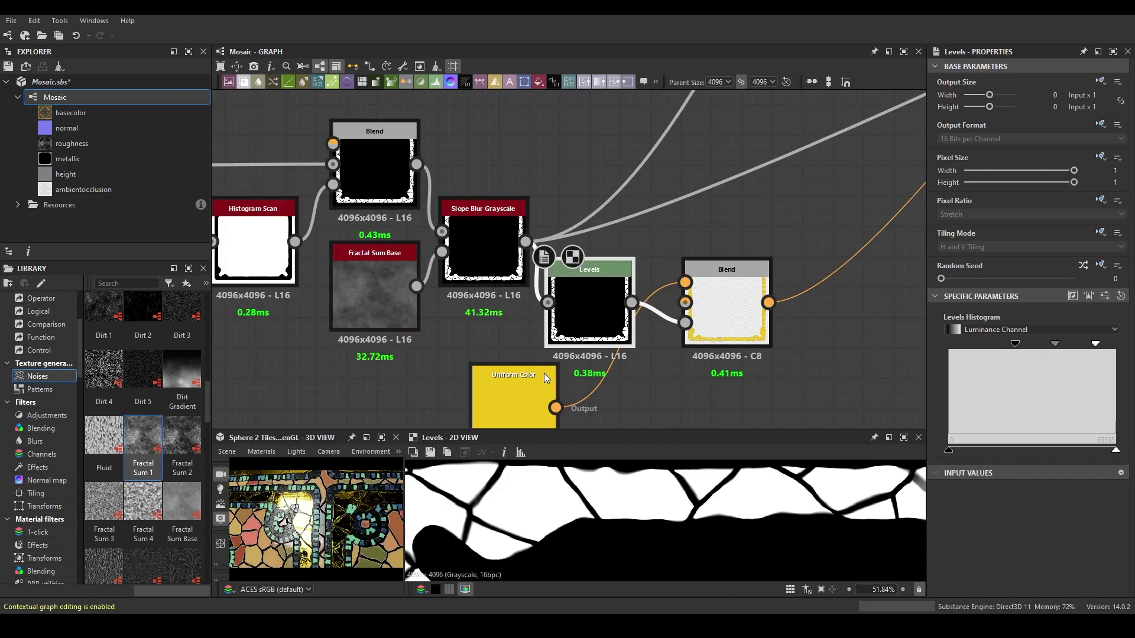
{"action": "scroll", "coordinate": [781, 168], "scroll_direction": "down", "scroll_amount": 3}
{"action": "left_click", "coordinate": [562, 183]}
Preview the Slope Blur Grayscale, Blend and Levels mask outputs in turn
{"action": "scroll", "coordinate": [562, 201], "scroll_direction": "up", "scroll_amount": 2}
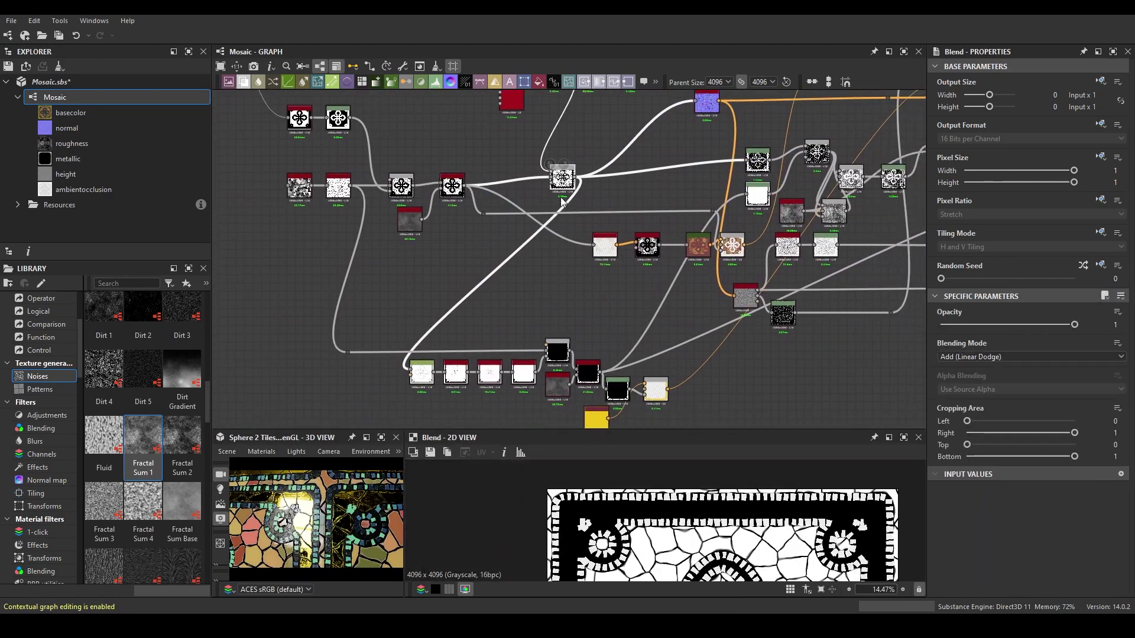
{"action": "scroll", "coordinate": [591, 266], "scroll_direction": "down", "scroll_amount": 2}
{"action": "scroll", "coordinate": [555, 323], "scroll_direction": "up", "scroll_amount": 3}
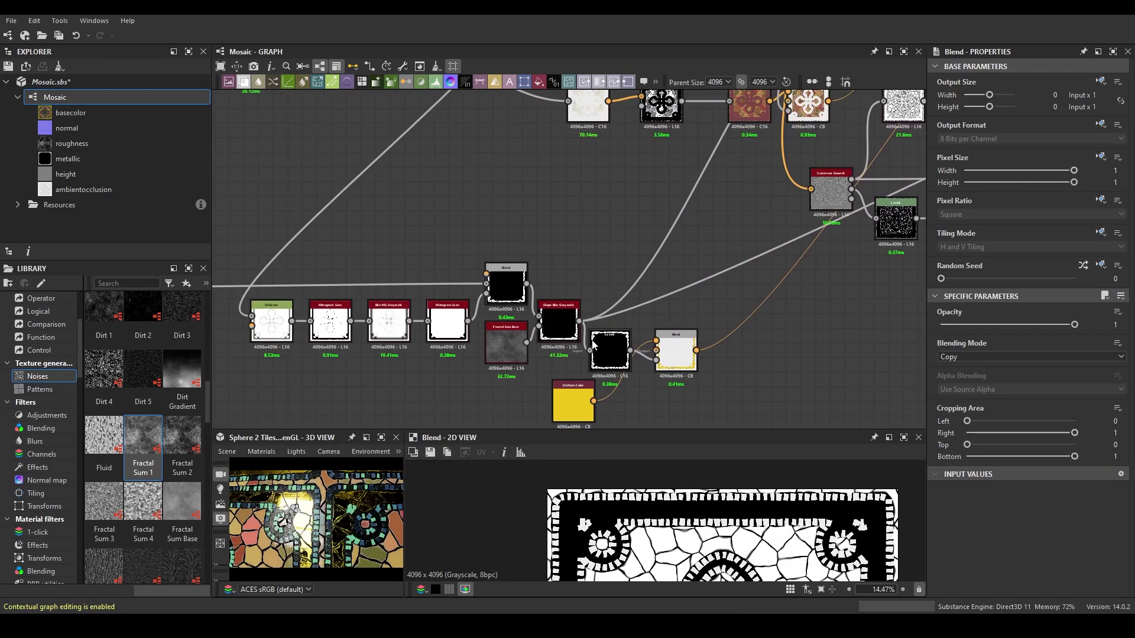
{"action": "left_click", "coordinate": [555, 323]}
{"action": "middle_click_drag", "start_coordinate": [555, 322], "coordinate": [551, 594]}
{"action": "left_click", "coordinate": [642, 290]}
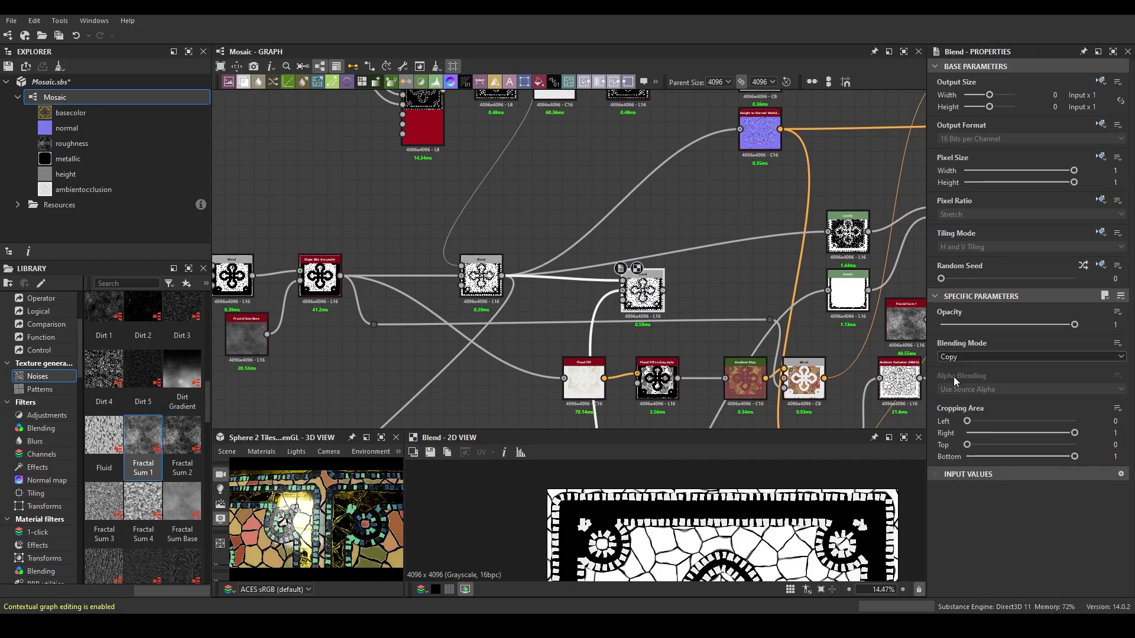
{"action": "scroll", "coordinate": [853, 543], "scroll_direction": "up", "scroll_amount": 2}
{"action": "scroll", "coordinate": [608, 309], "scroll_direction": "down", "scroll_amount": 2}
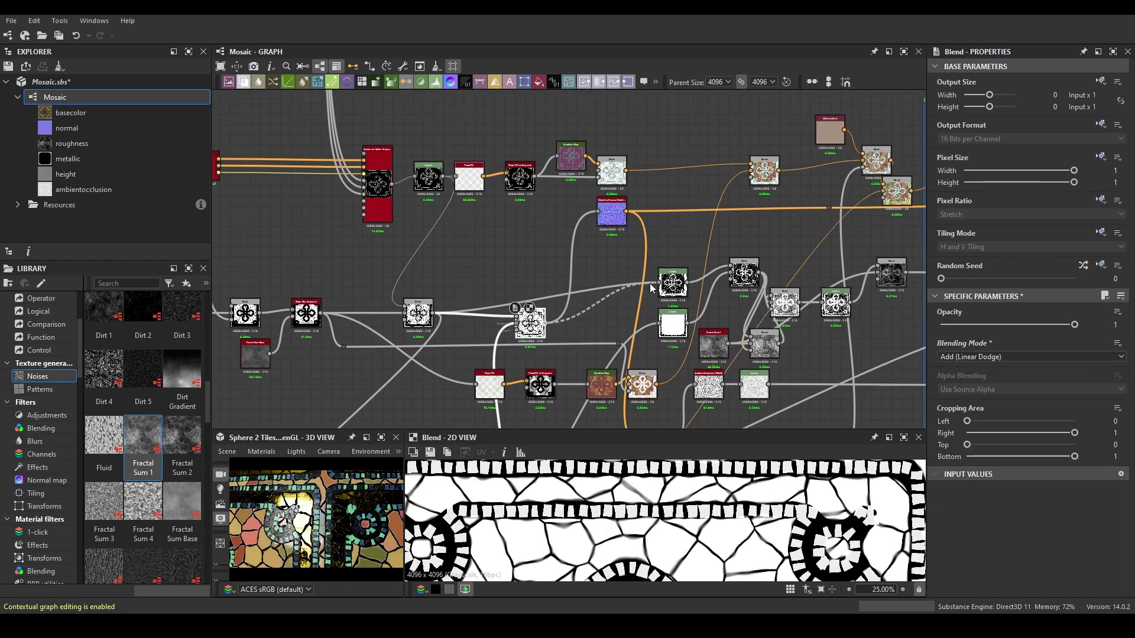
{"action": "left_click", "coordinate": [656, 287]}
{"action": "scroll", "coordinate": [652, 288], "scroll_direction": "up", "scroll_amount": 3}
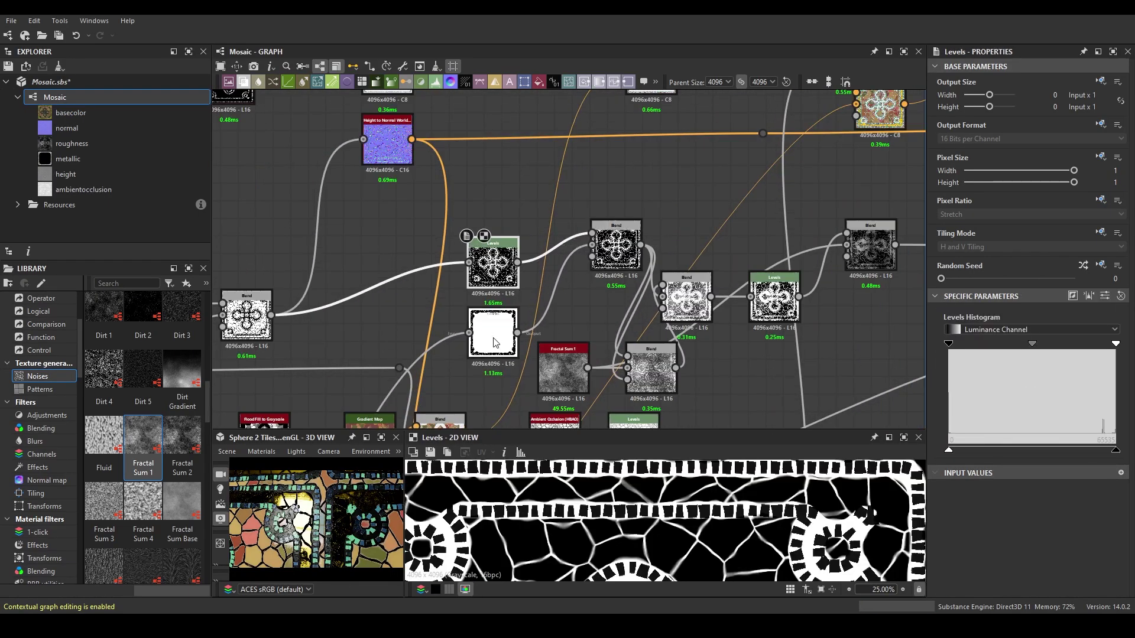
Delete the white Blend node, restore it with undo, and preview Height to Normal
{"action": "key", "text": "Delete"}
{"action": "key", "text": "ctrl+z"}
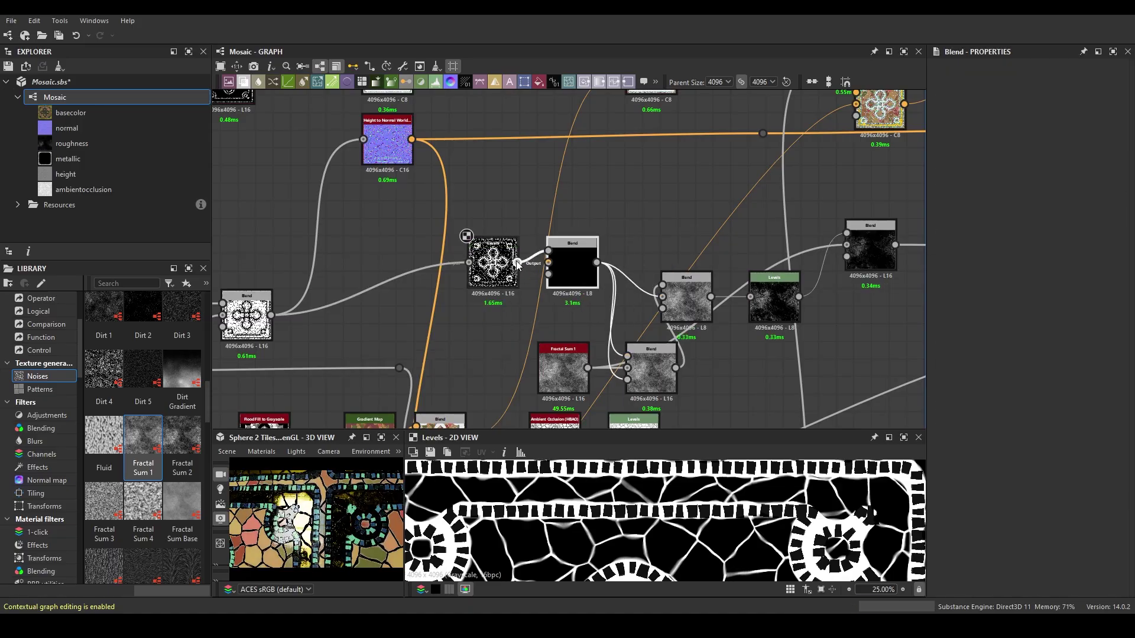
{"action": "left_click", "coordinate": [387, 140]}
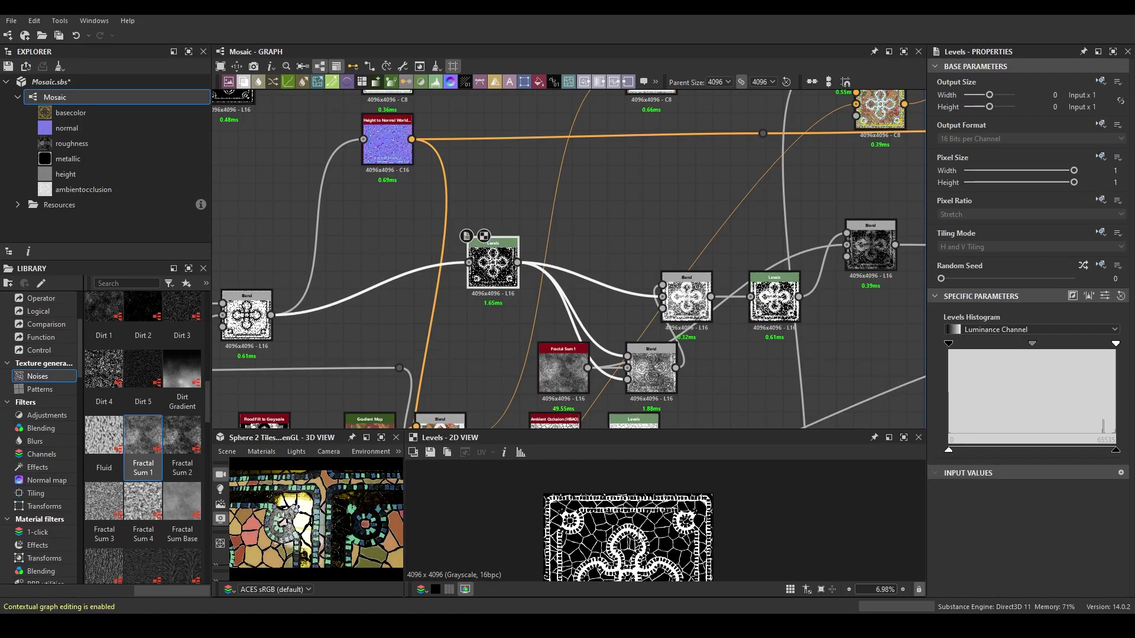
{"action": "scroll", "coordinate": [691, 255], "scroll_direction": "down", "scroll_amount": 2}
{"action": "scroll", "coordinate": [691, 255], "scroll_direction": "down", "scroll_amount": 2}
Preview the Curvature output and enlarge the 3D View into its own window
{"action": "left_click", "coordinate": [587, 404]}
{"action": "middle_click_drag", "start_coordinate": [587, 405], "coordinate": [464, 289]}
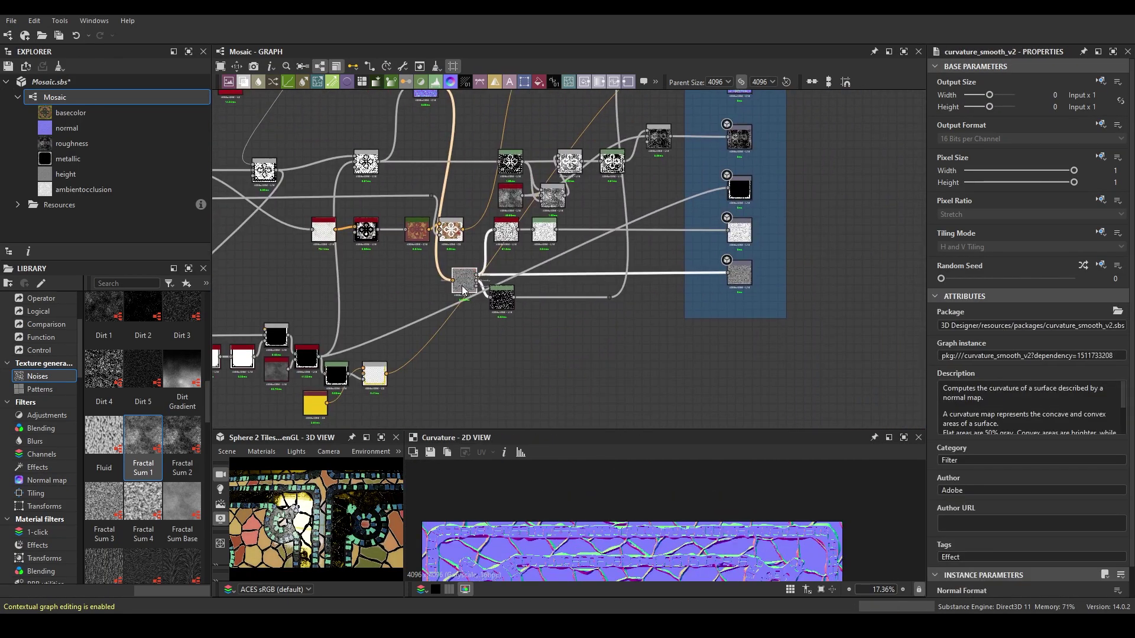
{"action": "middle_click_drag", "start_coordinate": [482, 351], "coordinate": [750, 243]}
{"action": "left_click", "coordinate": [367, 437]}
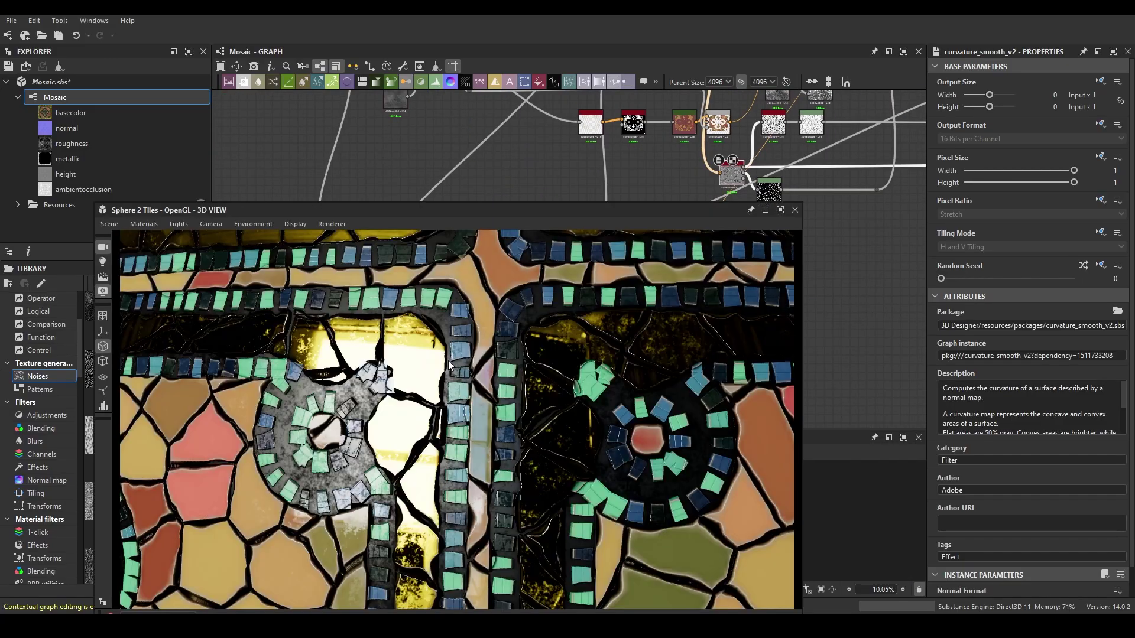
Orbit and zoom around the mosaic sphere, then preview the Gradient Map colouring border tiles
{"action": "mouse_move", "coordinate": [378, 414]}
{"action": "left_mouse_down"}
{"action": "mouse_move", "coordinate": [438, 452]}
{"action": "mouse_move", "coordinate": [527, 430]}
{"action": "mouse_move", "coordinate": [594, 481]}
{"action": "left_mouse_up"}
{"action": "scroll", "coordinate": [436, 448], "scroll_direction": "down", "scroll_amount": 5}
{"action": "scroll", "coordinate": [473, 443], "scroll_direction": "up", "scroll_amount": 5}
{"action": "scroll", "coordinate": [455, 459], "scroll_direction": "down", "scroll_amount": 5}
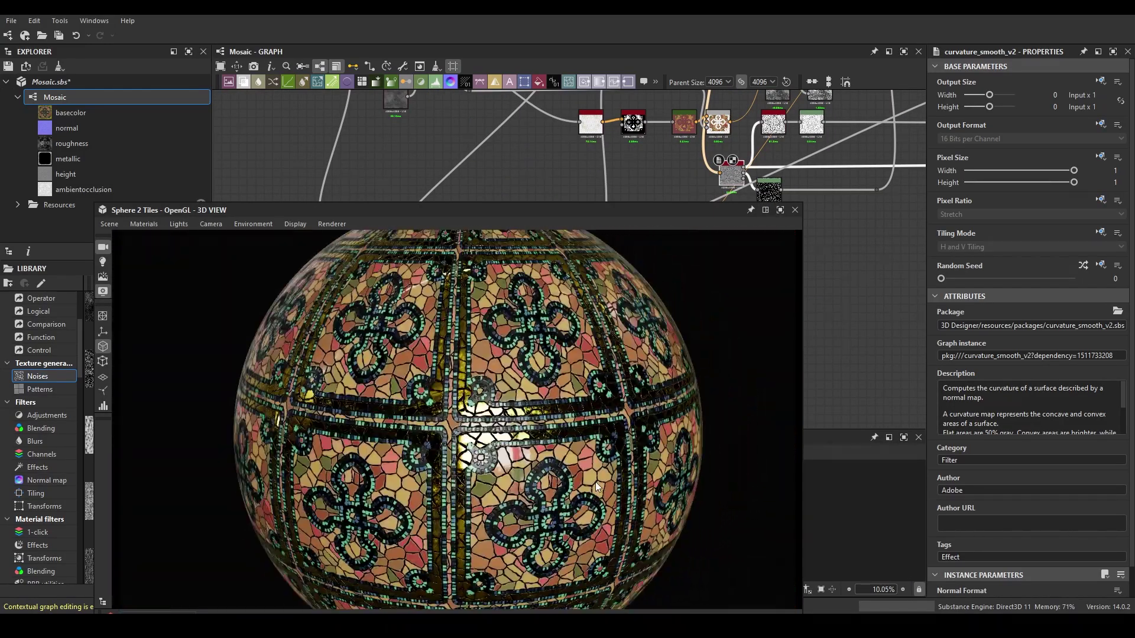
{"action": "scroll", "coordinate": [567, 443], "scroll_direction": "up", "scroll_amount": 5}
{"action": "scroll", "coordinate": [542, 409], "scroll_direction": "up", "scroll_amount": 3}
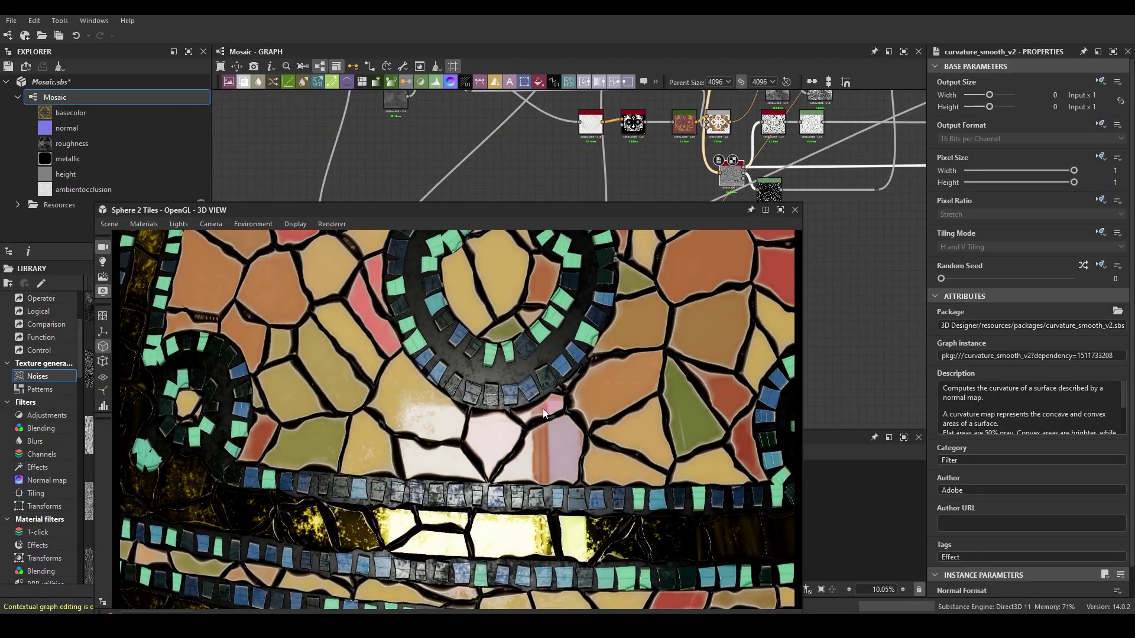
{"action": "mouse_move", "coordinate": [543, 409]}
{"action": "left_mouse_down"}
{"action": "mouse_move", "coordinate": [548, 394]}
{"action": "mouse_move", "coordinate": [516, 384]}
{"action": "left_mouse_up"}
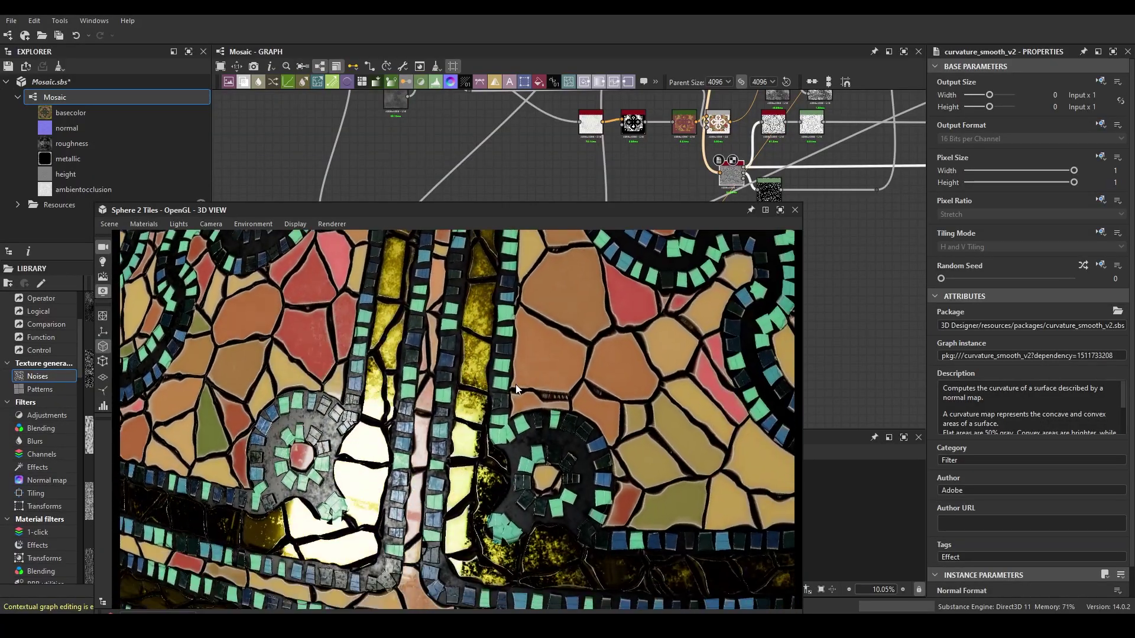
{"action": "scroll", "coordinate": [586, 264], "scroll_direction": "up", "scroll_amount": 3}
{"action": "middle_click_drag", "start_coordinate": [586, 264], "coordinate": [597, 314]}
{"action": "left_click", "coordinate": [774, 216]}
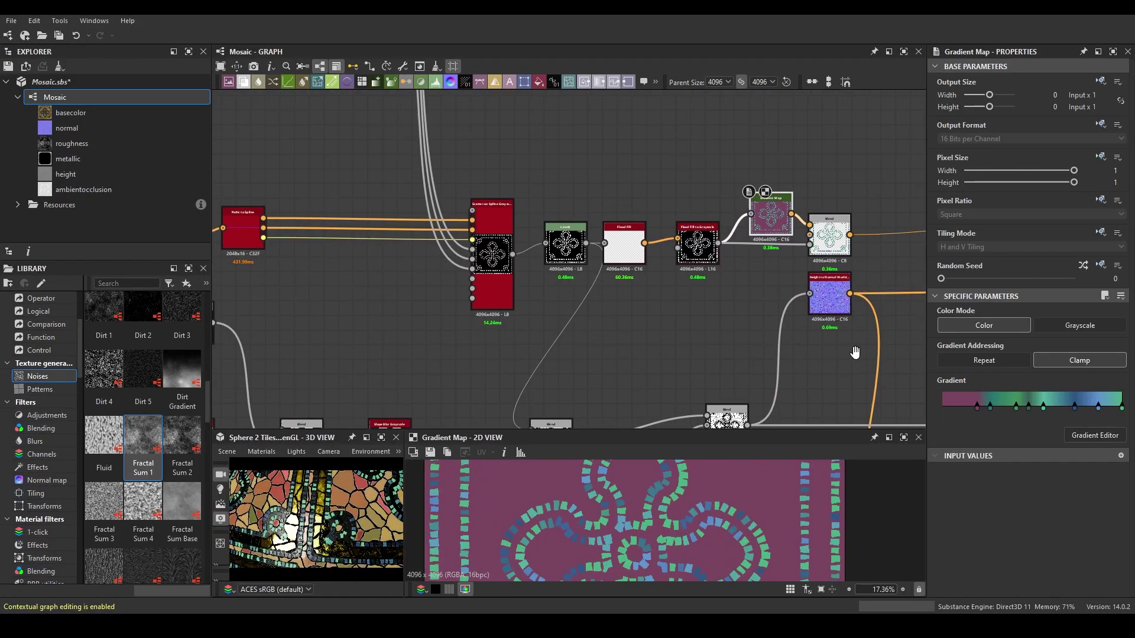
Preview the basecolor output, select the Blend, and preview the Flood Fill to Grayscale result
{"action": "scroll", "coordinate": [855, 353], "scroll_direction": "down", "scroll_amount": 3}
{"action": "left_click", "coordinate": [689, 194]}
{"action": "middle_click_drag", "start_coordinate": [689, 193], "coordinate": [564, 249]}
{"action": "scroll", "coordinate": [564, 248], "scroll_direction": "up", "scroll_amount": 3}
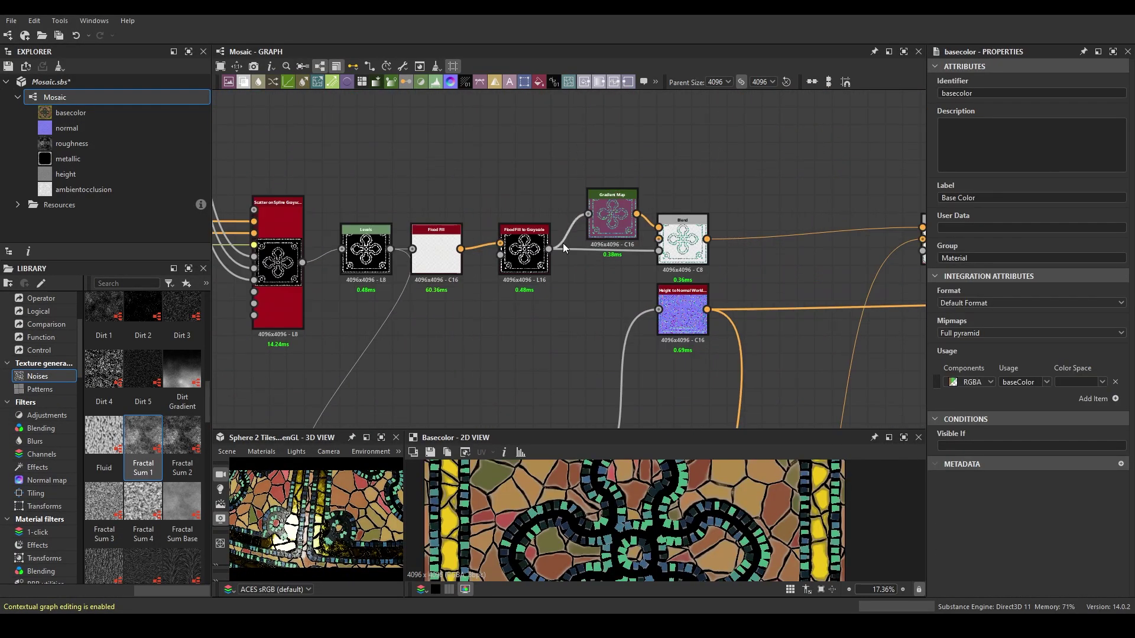
{"action": "left_click", "coordinate": [682, 239]}
{"action": "left_click", "coordinate": [533, 253]}
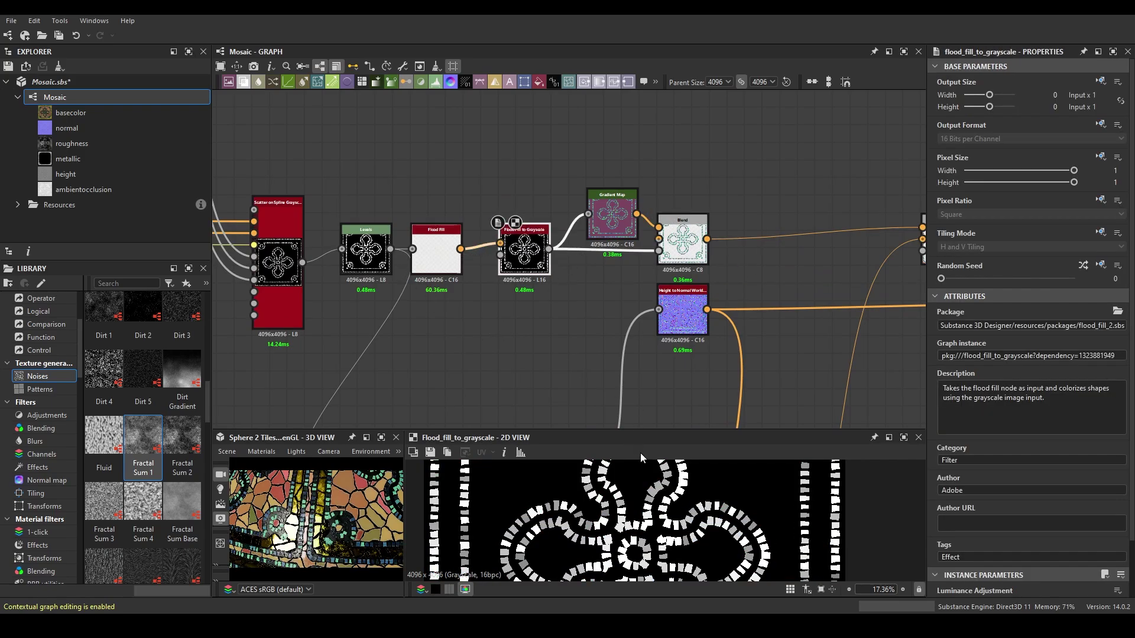
{"action": "scroll", "coordinate": [431, 302], "scroll_direction": "up", "scroll_amount": 2}
Add a Dot on the Levels link, connect it to the Blend's third input, and check the sphere
{"action": "left_click", "coordinate": [452, 386]}
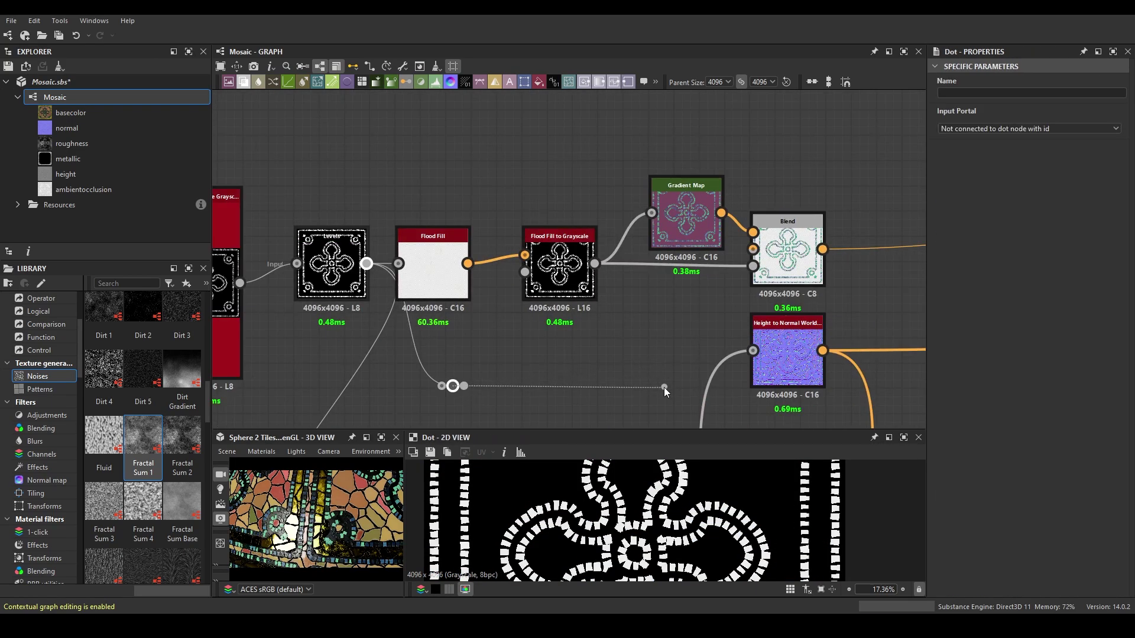
{"action": "left_click", "coordinate": [743, 284]}
{"action": "left_click", "coordinate": [378, 441]}
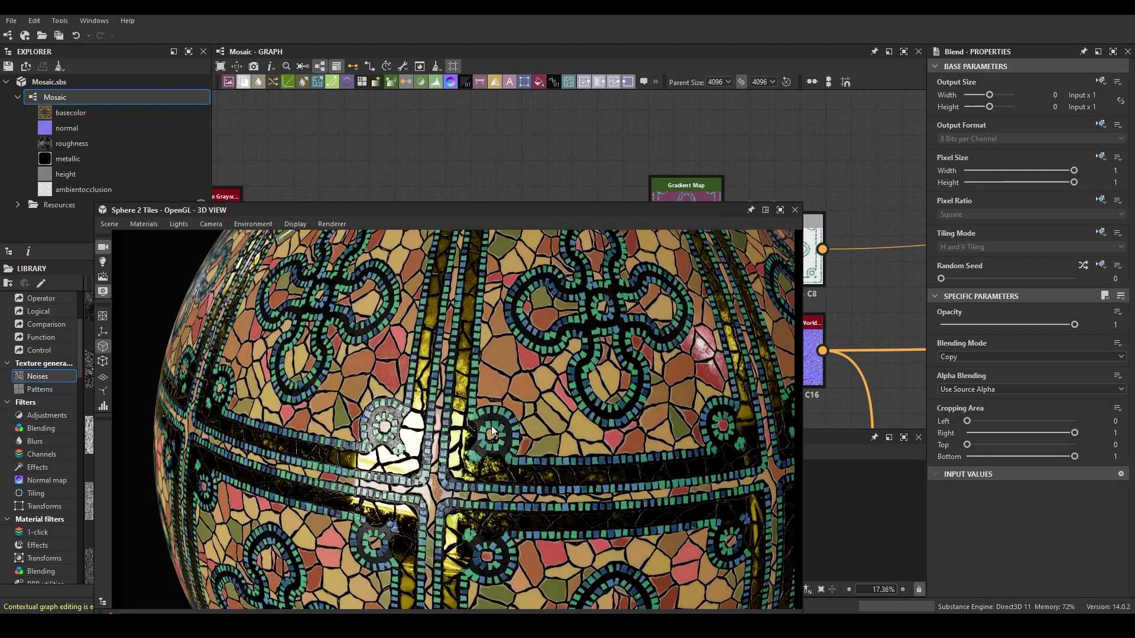
{"action": "scroll", "coordinate": [491, 395], "scroll_direction": "down", "scroll_amount": 5}
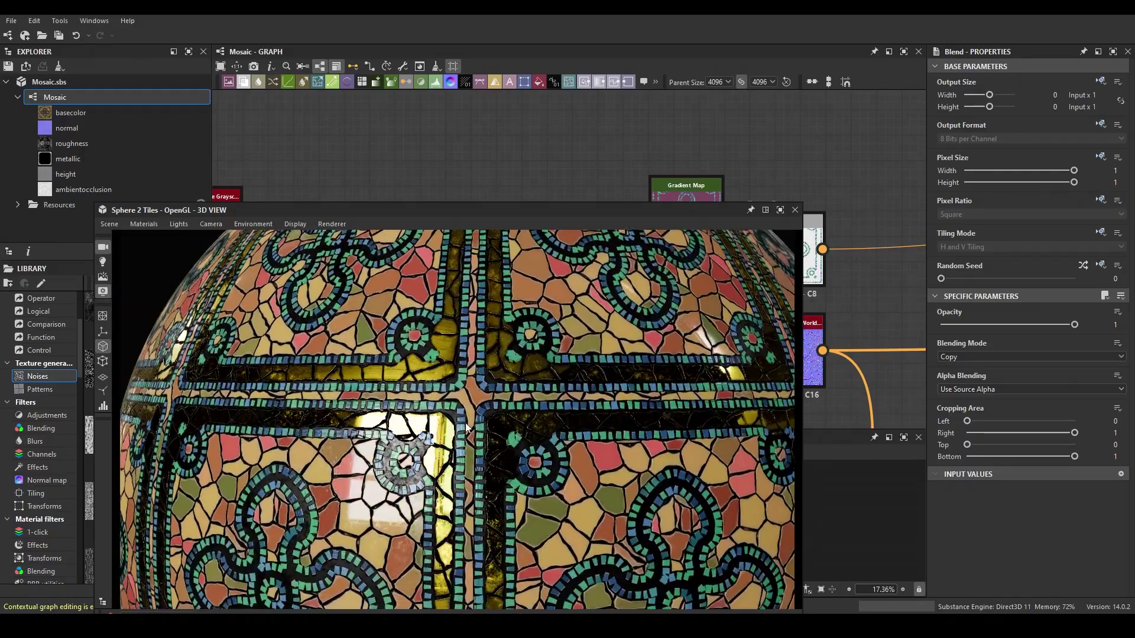
{"action": "scroll", "coordinate": [460, 449], "scroll_direction": "down", "scroll_amount": 5}
Move the 3D View aside and select a motif node in the motif shapes frame
{"action": "left_click_drag", "start_coordinate": [388, 210], "coordinate": [693, 97]}
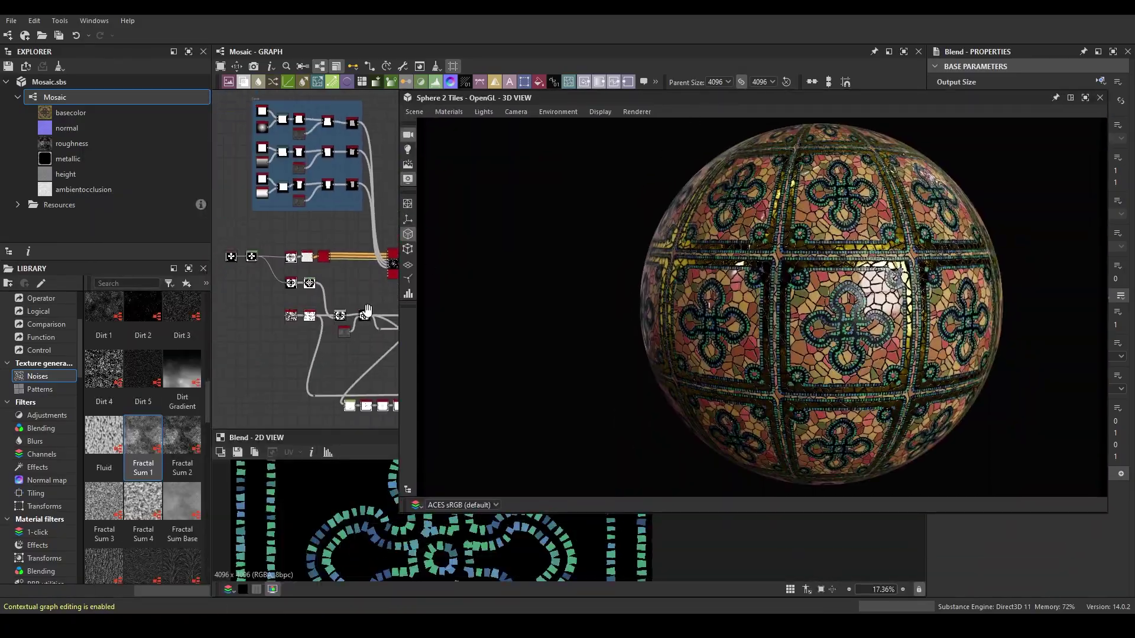
{"action": "middle_click_drag", "start_coordinate": [366, 312], "coordinate": [400, 278]}
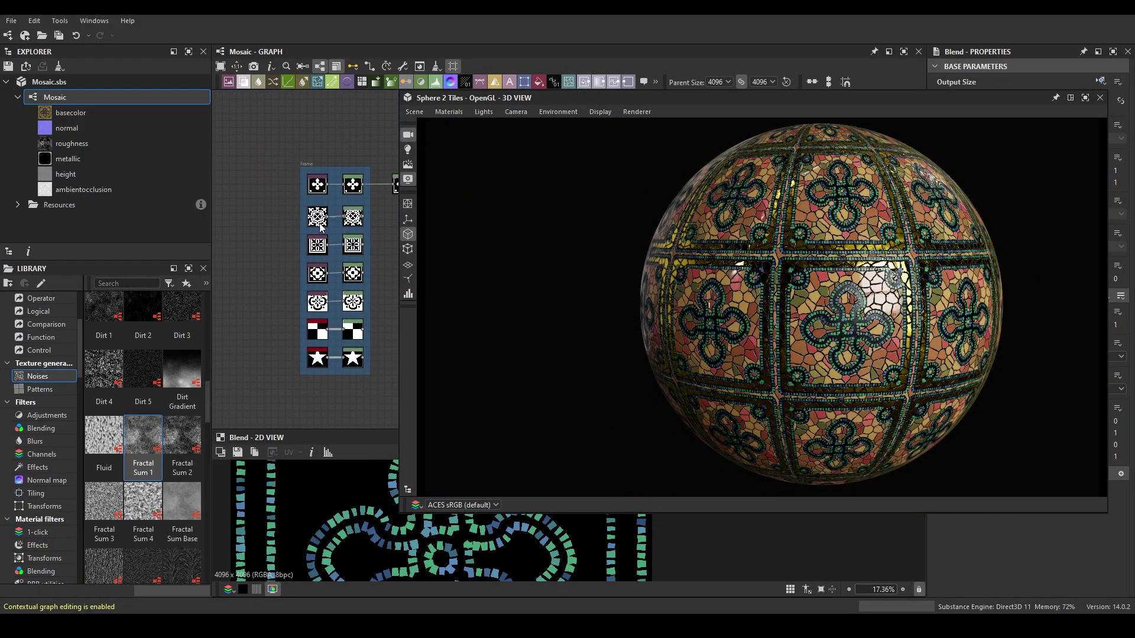
{"action": "middle_click_drag", "start_coordinate": [320, 224], "coordinate": [284, 192]}
{"action": "left_click_drag", "start_coordinate": [363, 374], "coordinate": [305, 268]}
{"action": "middle_click_drag", "start_coordinate": [281, 209], "coordinate": [311, 285]}
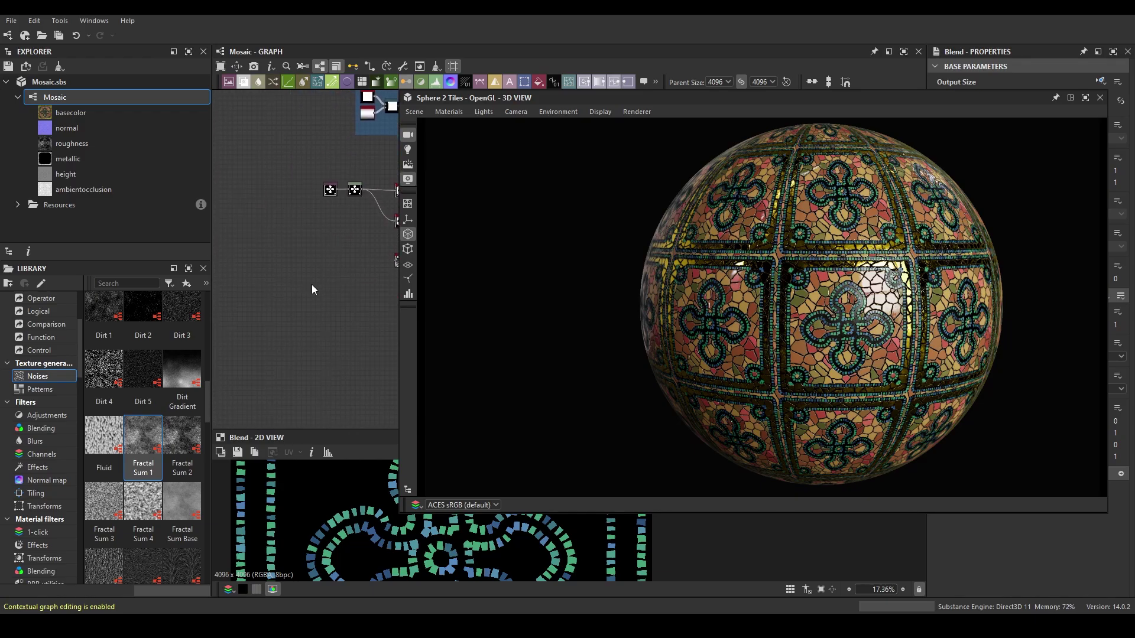
{"action": "left_click", "coordinate": [300, 293]}
Move the 3D View off the graph and shift the two top motif nodes aside
{"action": "left_click_drag", "start_coordinate": [459, 98], "coordinate": [498, 364]}
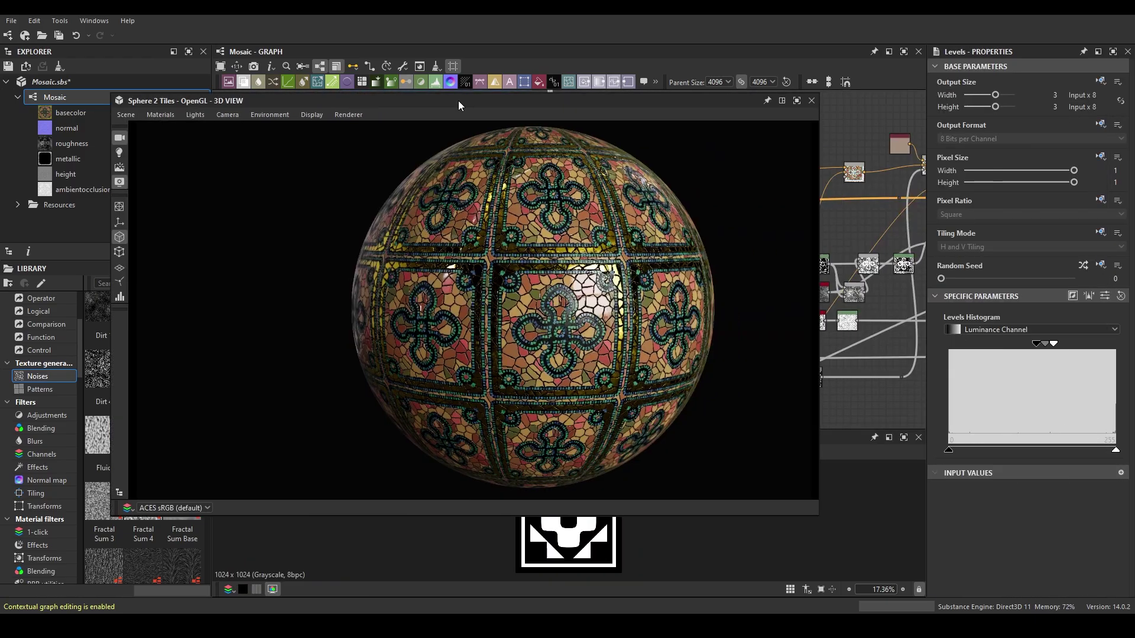
{"action": "mouse_move", "coordinate": [360, 244]}
{"action": "middle_mouse_down"}
{"action": "mouse_move", "coordinate": [370, 143]}
{"action": "mouse_move", "coordinate": [454, 163]}
{"action": "middle_mouse_up"}
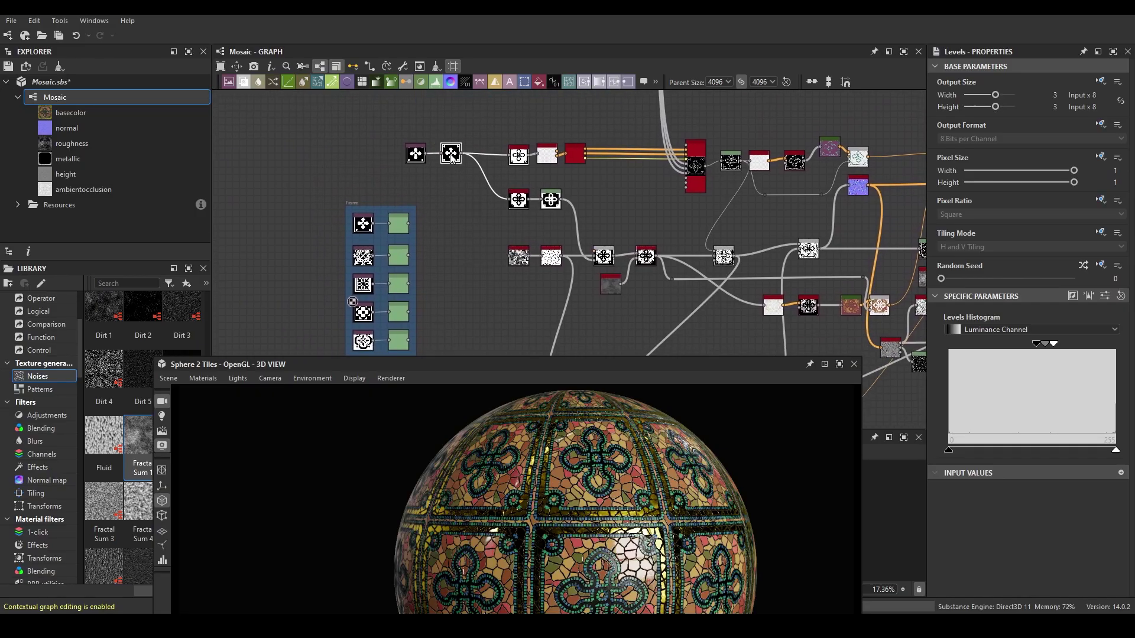
{"action": "scroll", "coordinate": [460, 207], "scroll_direction": "up", "scroll_amount": 1}
{"action": "middle_click_drag", "start_coordinate": [460, 207], "coordinate": [545, 214]}
{"action": "left_click", "coordinate": [526, 177]}
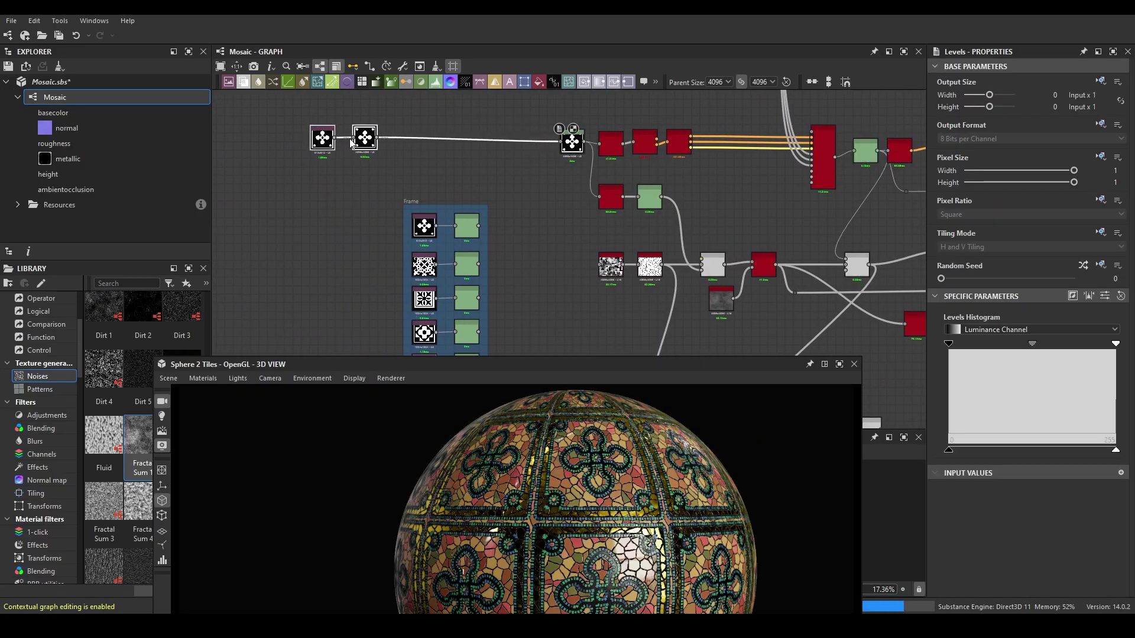
{"action": "left_click_drag", "start_coordinate": [352, 142], "coordinate": [322, 141]}
{"action": "middle_click_drag", "start_coordinate": [536, 238], "coordinate": [500, 237]}
{"action": "left_click_drag", "start_coordinate": [381, 364], "coordinate": [665, 105]}
Link a different motif shape into the mosaic and orbit the sphere to view the square floral panels
{"action": "middle_click_drag", "start_coordinate": [338, 239], "coordinate": [327, 240]}
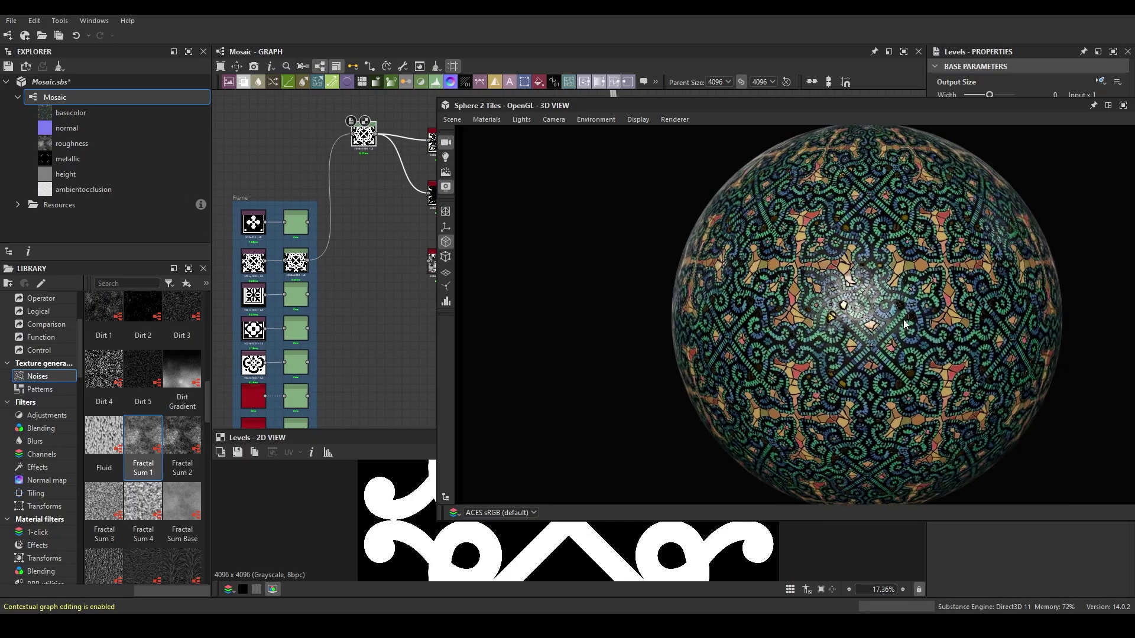
{"action": "mouse_move", "coordinate": [954, 359]}
{"action": "left_mouse_down"}
{"action": "mouse_move", "coordinate": [874, 340]}
{"action": "mouse_move", "coordinate": [803, 359]}
{"action": "mouse_move", "coordinate": [854, 331]}
{"action": "left_mouse_up"}
{"action": "scroll", "coordinate": [853, 340], "scroll_direction": "up", "scroll_amount": 5}
{"action": "scroll", "coordinate": [854, 331], "scroll_direction": "down", "scroll_amount": 3}
{"action": "scroll", "coordinate": [914, 333], "scroll_direction": "down", "scroll_amount": 3}
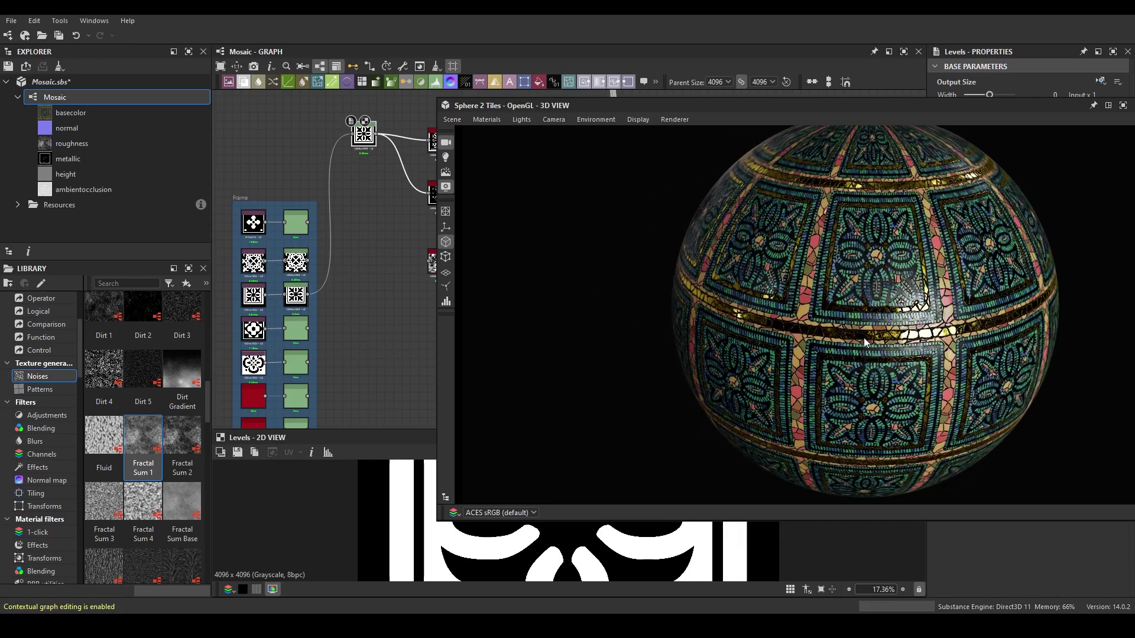
{"action": "mouse_move", "coordinate": [864, 338]}
{"action": "left_mouse_down"}
{"action": "mouse_move", "coordinate": [920, 361]}
{"action": "mouse_move", "coordinate": [846, 339]}
{"action": "left_mouse_up"}
{"action": "scroll", "coordinate": [836, 363], "scroll_direction": "up", "scroll_amount": 3}
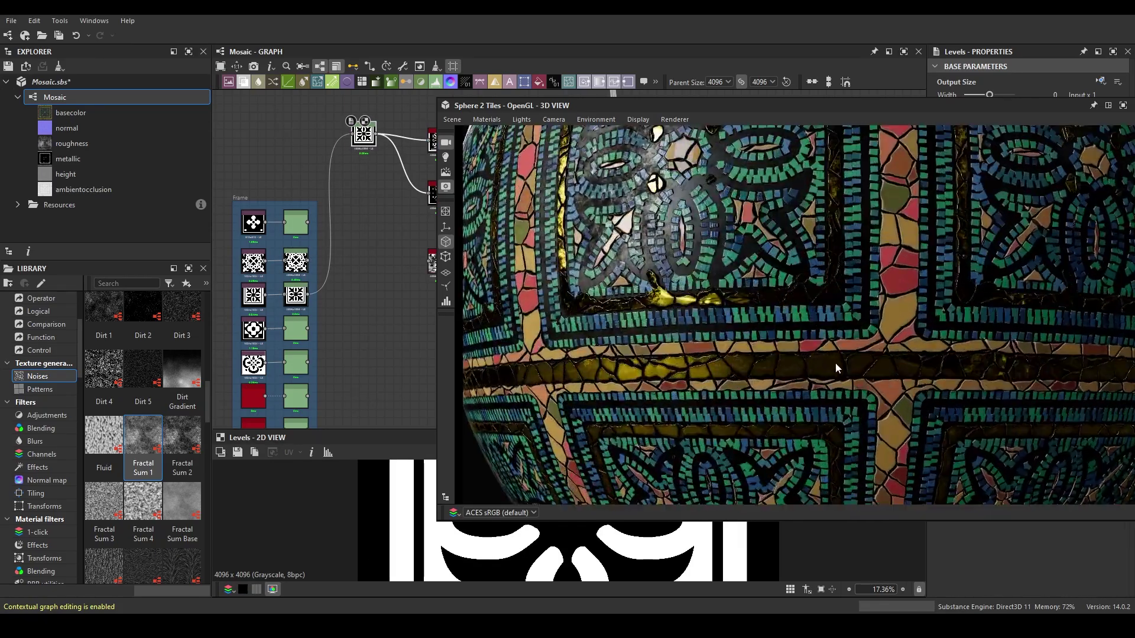
{"action": "scroll", "coordinate": [821, 293], "scroll_direction": "down", "scroll_amount": 2}
Move the 3D View down and pan the graph to reveal the nodes again
{"action": "left_click_drag", "start_coordinate": [1058, 109], "coordinate": [769, 366]}
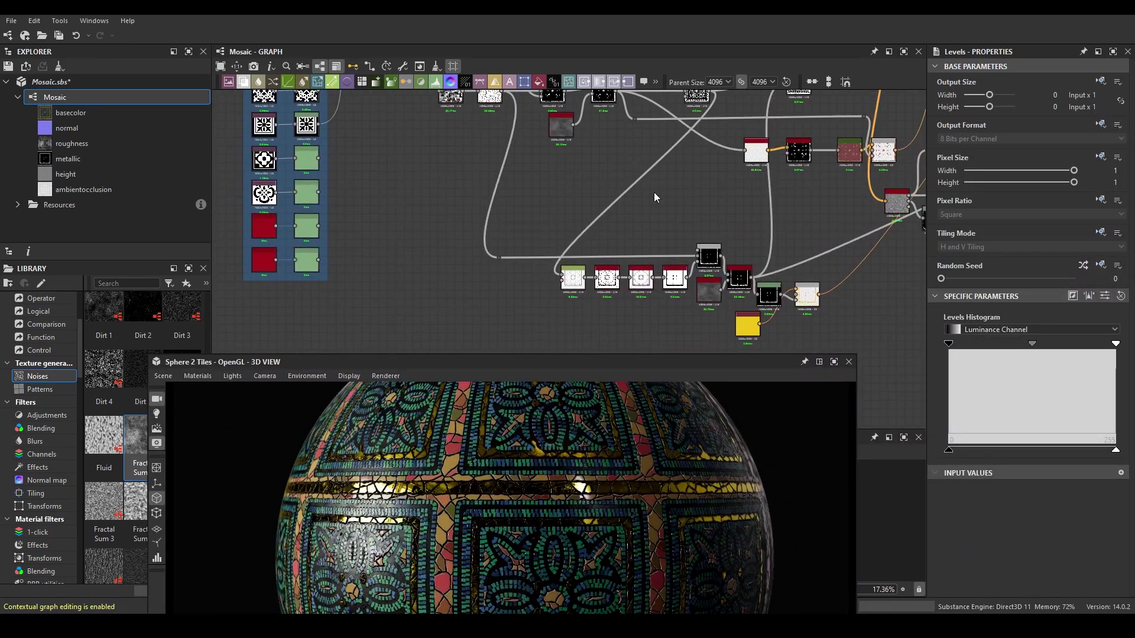
{"action": "scroll", "coordinate": [505, 232], "scroll_direction": "up", "scroll_amount": 4}
{"action": "left_click_drag", "start_coordinate": [591, 368], "coordinate": [633, 248]}
{"action": "scroll", "coordinate": [1001, 467], "scroll_direction": "down", "scroll_amount": 3}
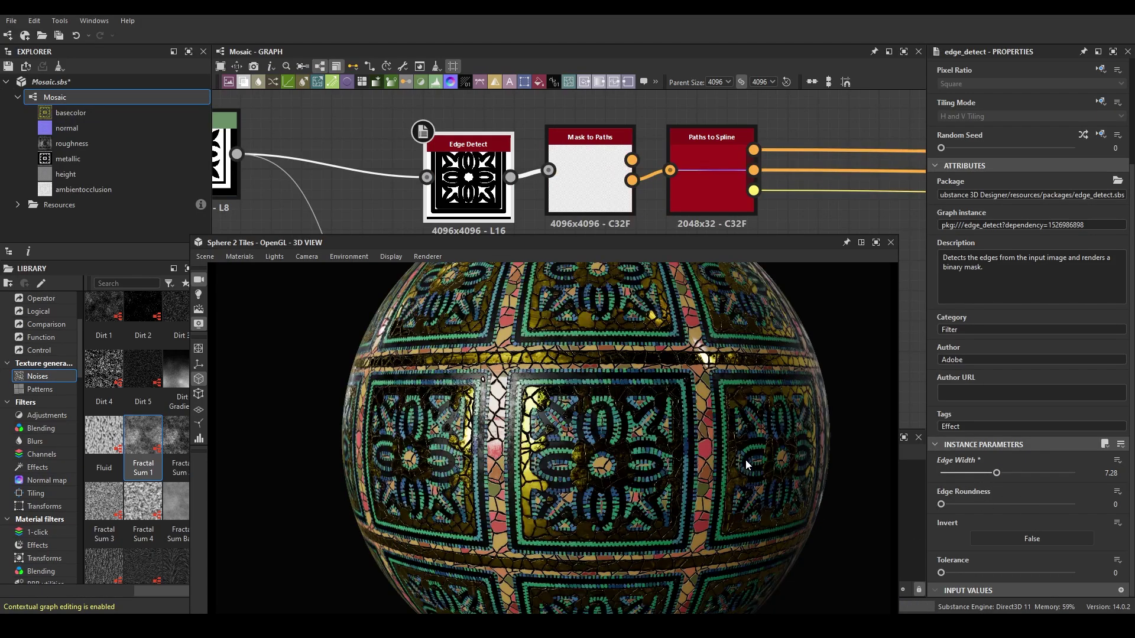
Orbit and zoom the 3D View to check the widened Edge Detect tile outlines
{"action": "left_click_drag", "start_coordinate": [749, 464], "coordinate": [557, 398]}
{"action": "scroll", "coordinate": [557, 398], "scroll_direction": "up", "scroll_amount": 5}
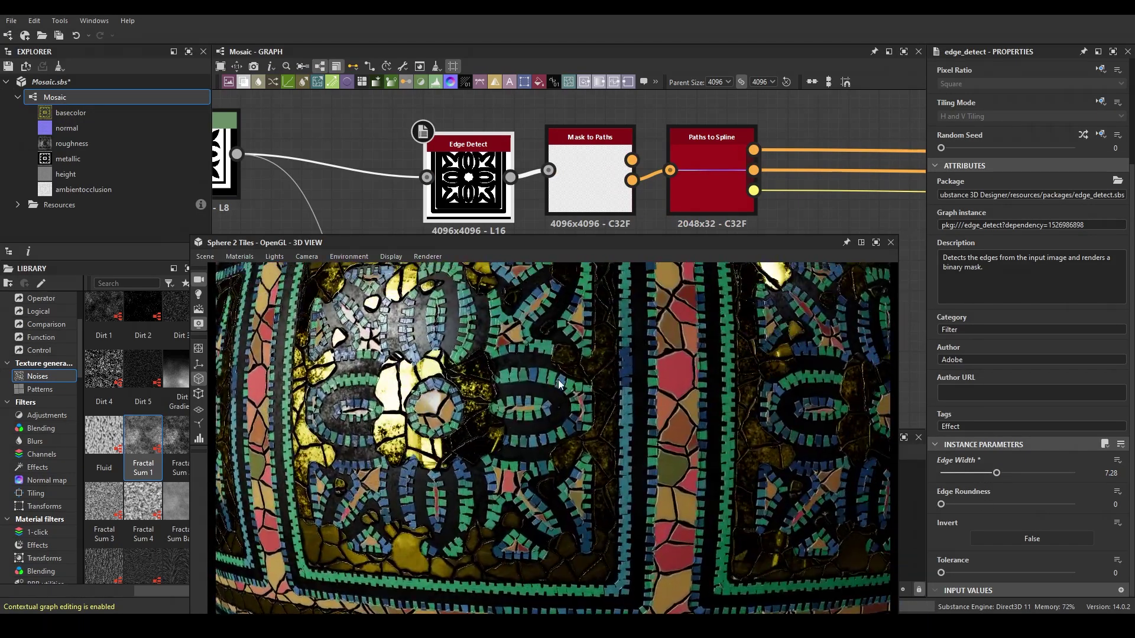
{"action": "scroll", "coordinate": [568, 414], "scroll_direction": "down", "scroll_amount": 5}
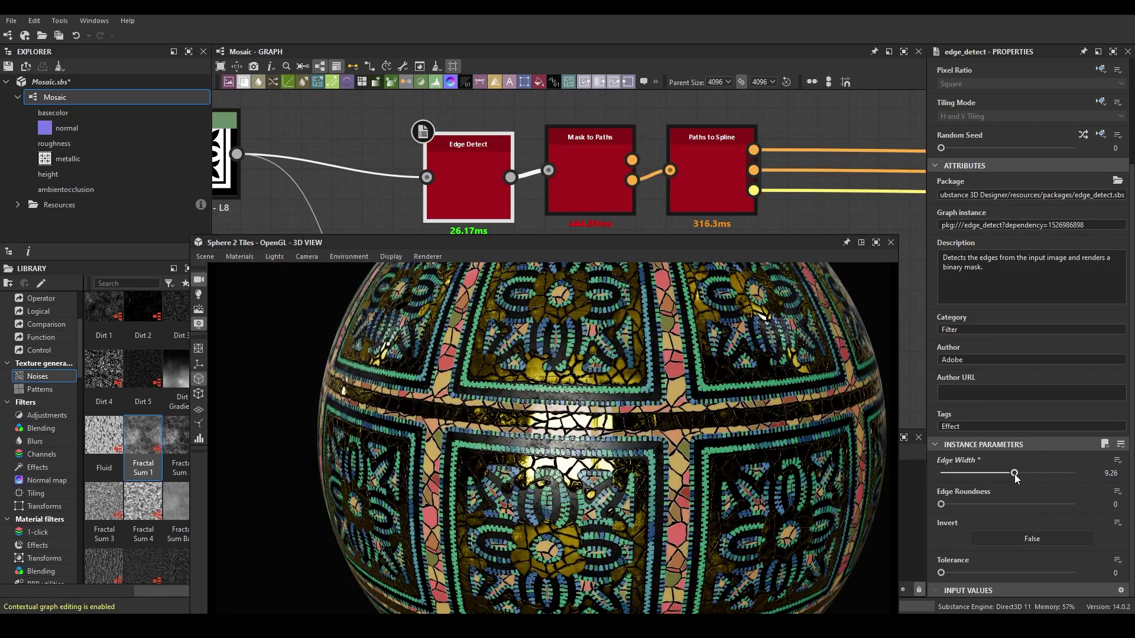
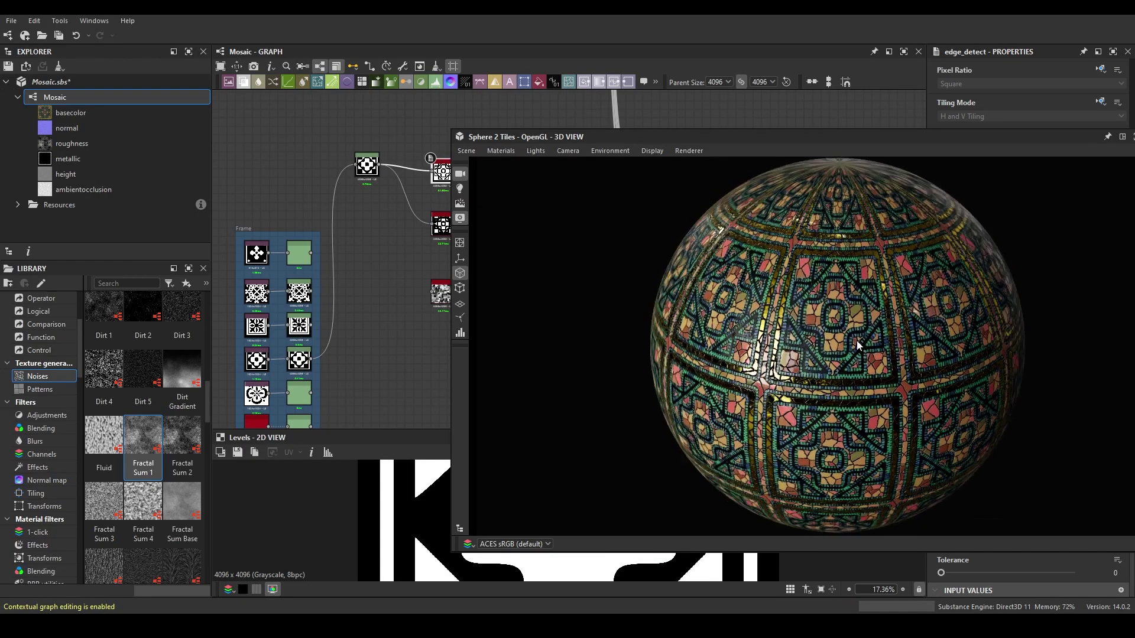
Switch the 3D preview mesh to Plane (hi-res) and orbit to view it at an angle
{"action": "scroll", "coordinate": [893, 361], "scroll_direction": "up", "scroll_amount": 2}
{"action": "scroll", "coordinate": [887, 354], "scroll_direction": "up", "scroll_amount": 3}
{"action": "scroll", "coordinate": [886, 353], "scroll_direction": "down", "scroll_amount": 3}
{"action": "scroll", "coordinate": [853, 357], "scroll_direction": "down", "scroll_amount": 3}
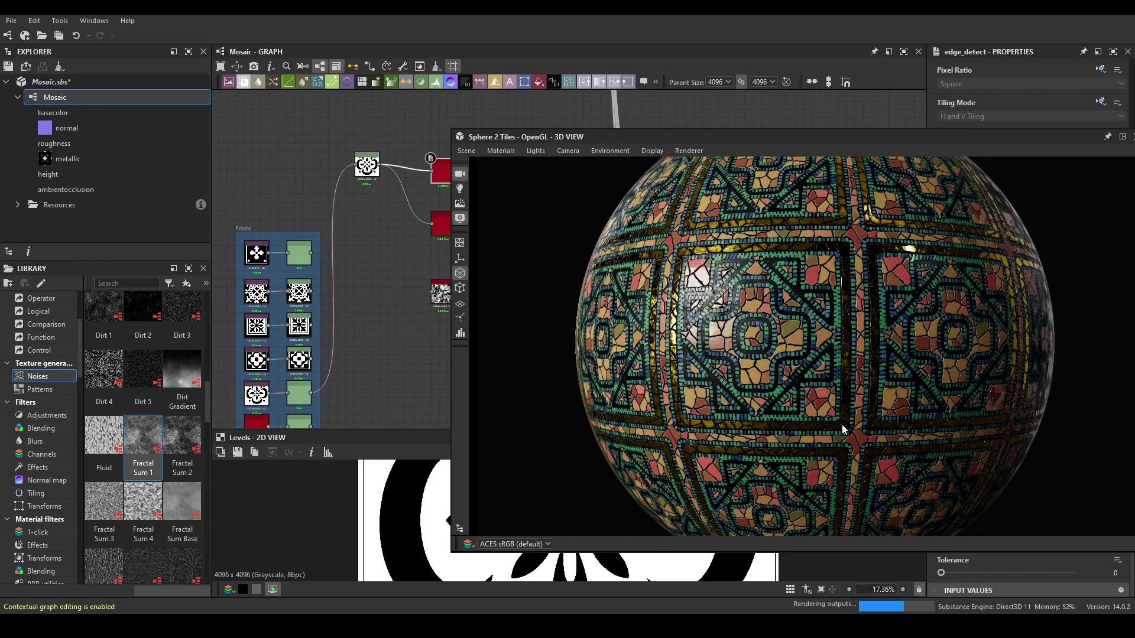
{"action": "scroll", "coordinate": [854, 423], "scroll_direction": "down", "scroll_amount": 2}
{"action": "left_click", "coordinate": [467, 151]}
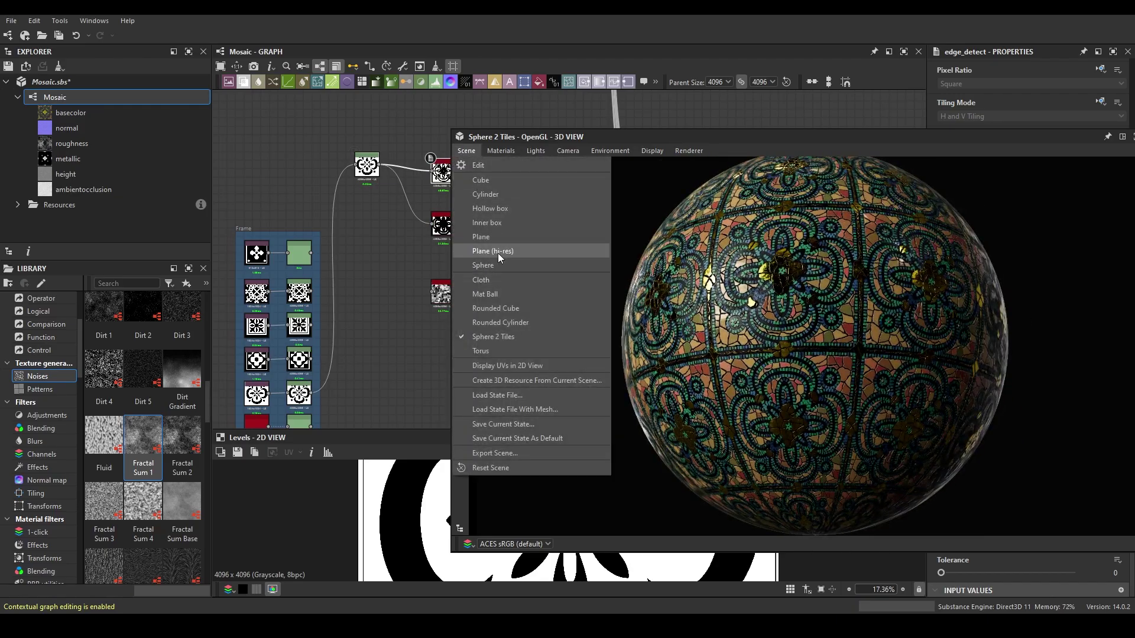
{"action": "left_click", "coordinate": [492, 251]}
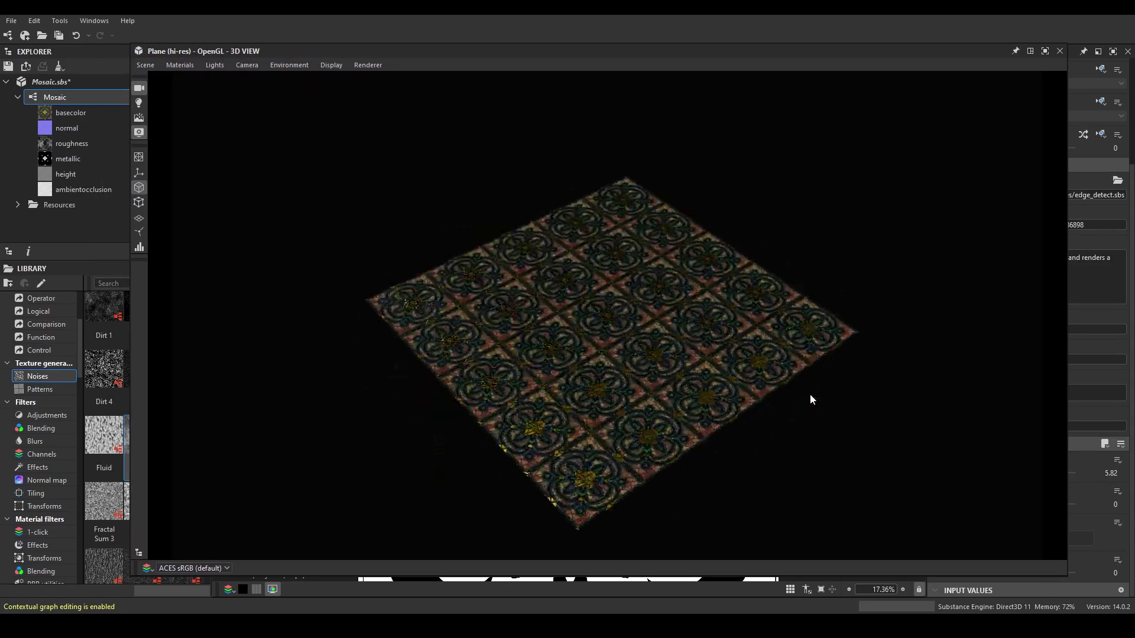
{"action": "mouse_move", "coordinate": [810, 400]}
{"action": "left_mouse_down"}
{"action": "mouse_move", "coordinate": [619, 364]}
{"action": "mouse_move", "coordinate": [647, 371]}
{"action": "left_mouse_up"}
Restore the full workspace layout and inspect the Flood Fill to Grayscale and central Blend outputs
{"action": "left_click", "coordinate": [1044, 51]}
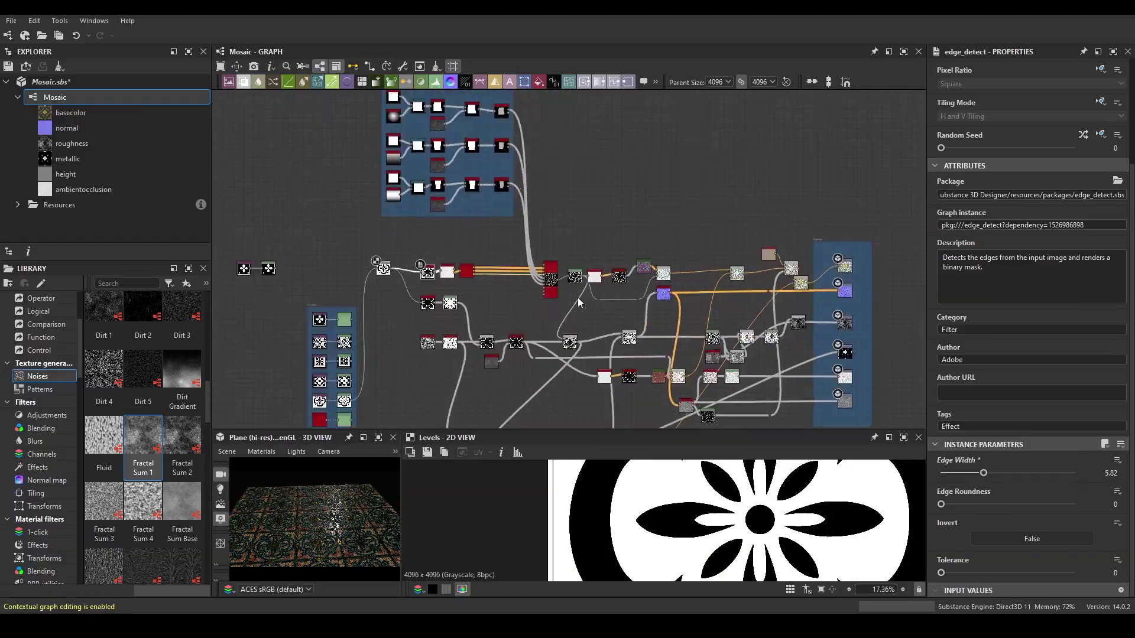
{"action": "scroll", "coordinate": [578, 303], "scroll_direction": "up", "scroll_amount": 5}
{"action": "double_click", "coordinate": [721, 240]}
{"action": "middle_click_drag", "start_coordinate": [722, 240], "coordinate": [533, 268]}
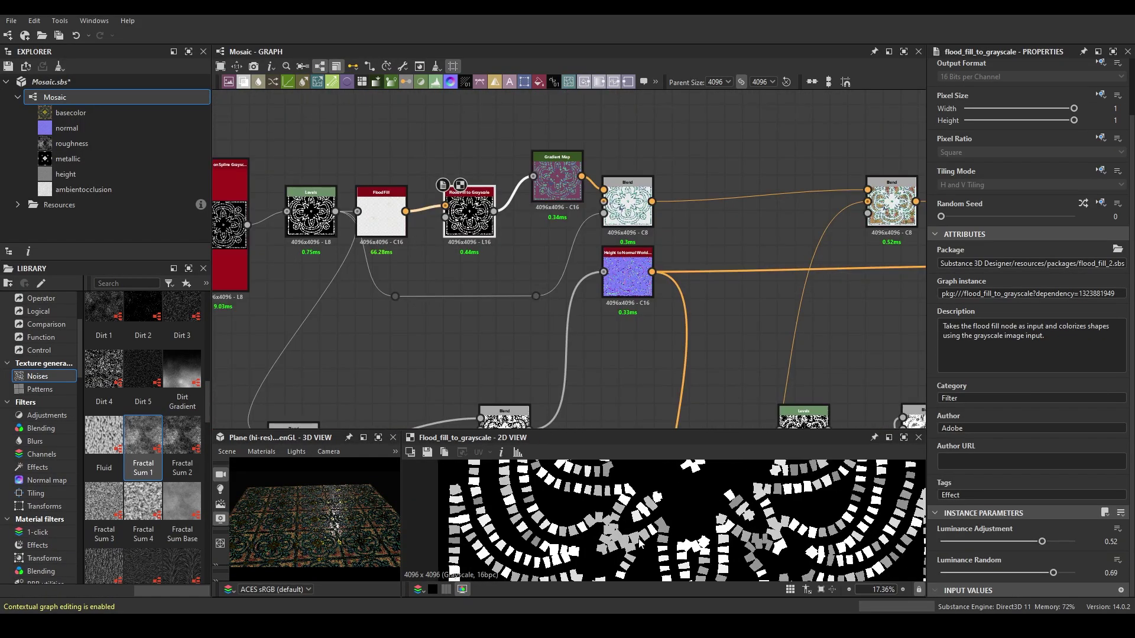
{"action": "middle_click_drag", "start_coordinate": [468, 77], "coordinate": [579, 269]}
{"action": "double_click", "coordinate": [580, 269]}
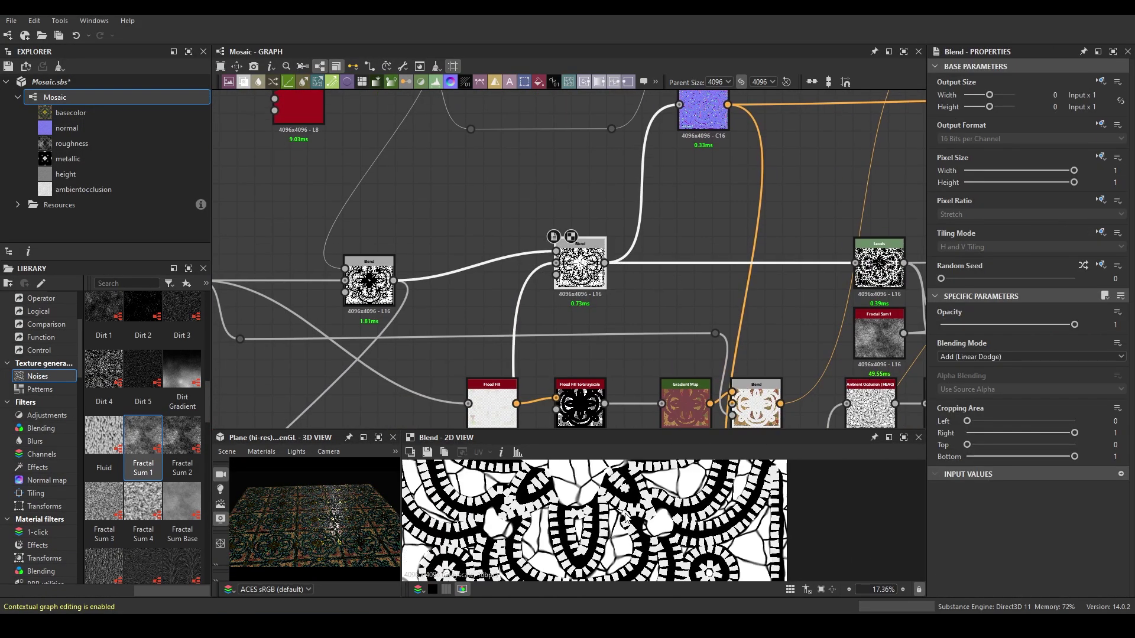
Insert a Flood Fill node after the central Blend's output
{"action": "middle_click_drag", "start_coordinate": [690, 223], "coordinate": [555, 269]}
{"action": "key", "text": "space"}
{"action": "type", "text": "flood fill"}
{"action": "key", "text": "Return"}
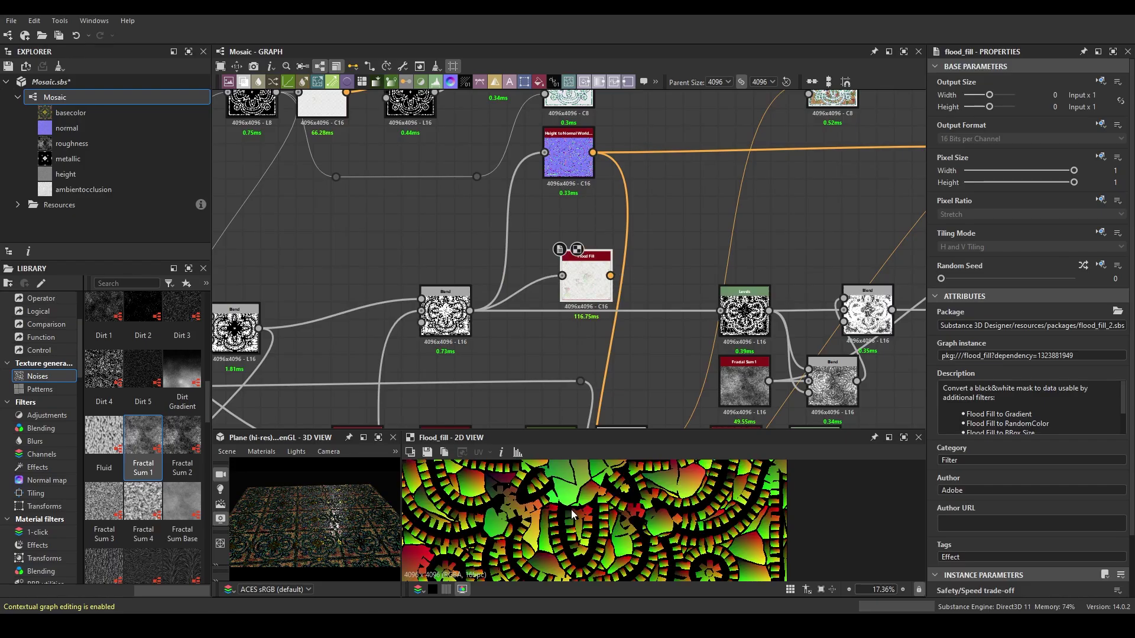
{"action": "scroll", "coordinate": [623, 556], "scroll_direction": "down", "scroll_amount": 3}
{"action": "scroll", "coordinate": [604, 505], "scroll_direction": "up", "scroll_amount": 3}
Inspect the left Blend and Levels node outputs along the network
{"action": "middle_click_drag", "start_coordinate": [231, 331], "coordinate": [444, 305]}
{"action": "double_click", "coordinate": [443, 304]}
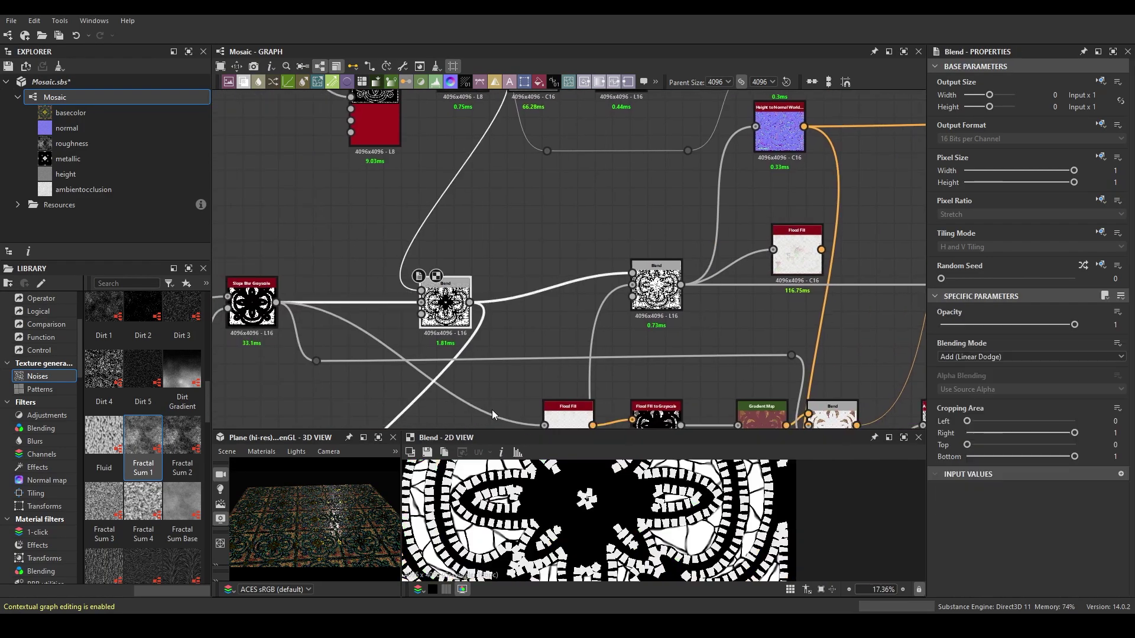
{"action": "scroll", "coordinate": [583, 262], "scroll_direction": "down", "scroll_amount": 2}
{"action": "left_click", "coordinate": [516, 253]}
{"action": "scroll", "coordinate": [516, 253], "scroll_direction": "up", "scroll_amount": 2}
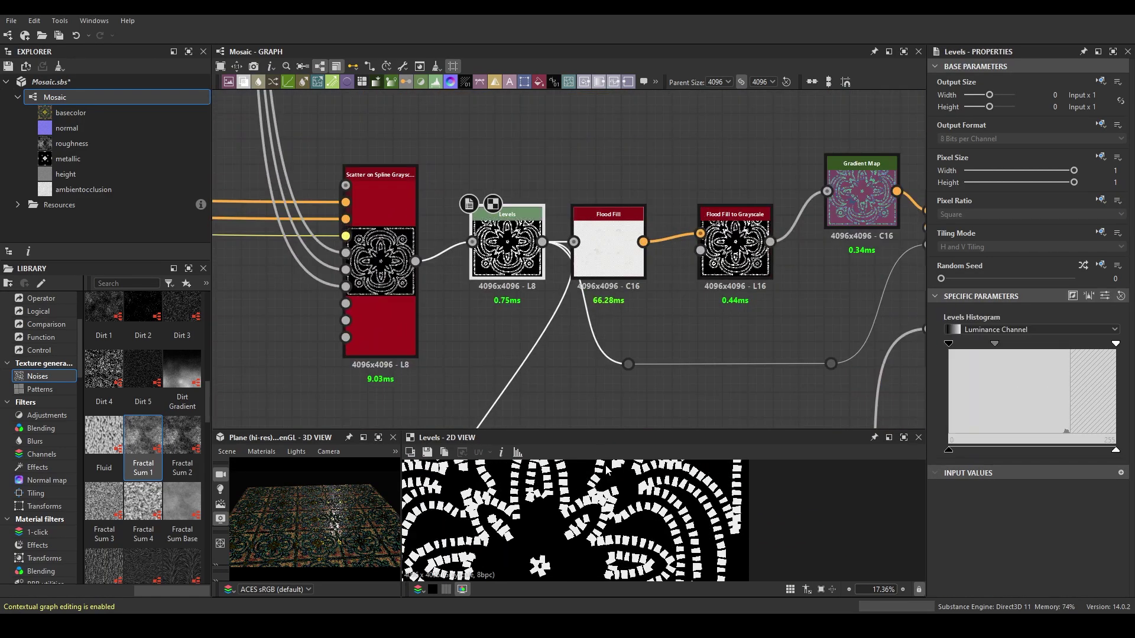
{"action": "middle_click_drag", "start_coordinate": [516, 253], "coordinate": [366, 136]}
{"action": "scroll", "coordinate": [366, 136], "scroll_direction": "down", "scroll_amount": 3}
{"action": "middle_click_drag", "start_coordinate": [413, 178], "coordinate": [602, 201]}
{"action": "scroll", "coordinate": [601, 201], "scroll_direction": "down", "scroll_amount": 2}
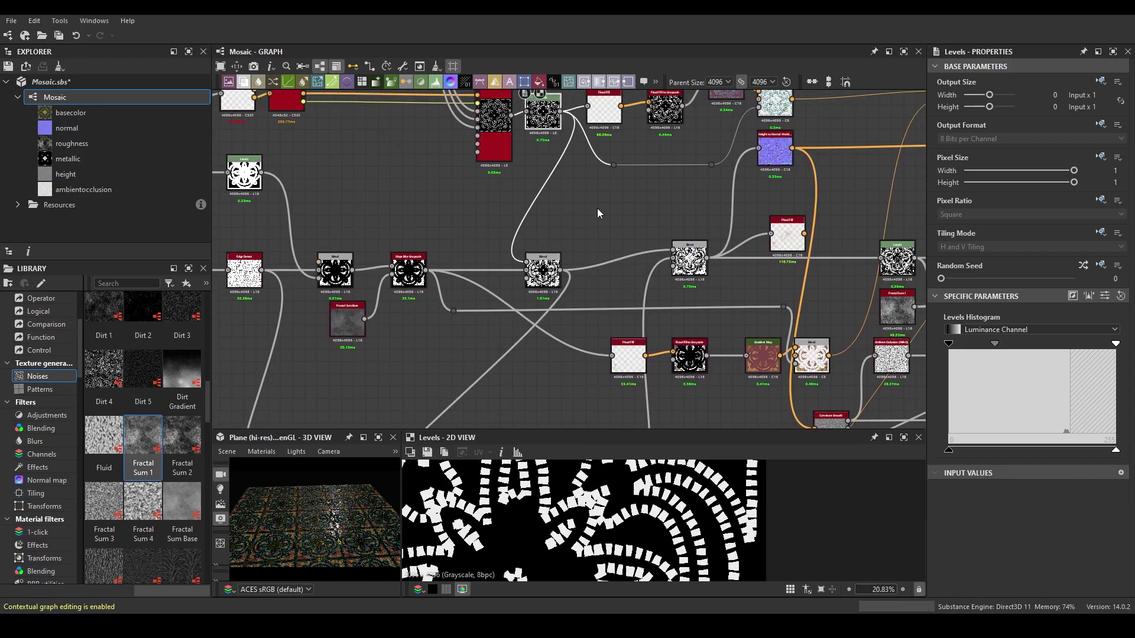
Compare the Blend, Levels and Slope Blur Grayscale outputs in the blurred-edge chain
{"action": "left_click", "coordinate": [600, 266]}
{"action": "middle_click_drag", "start_coordinate": [600, 266], "coordinate": [598, 359]}
{"action": "scroll", "coordinate": [598, 359], "scroll_direction": "up", "scroll_amount": 5}
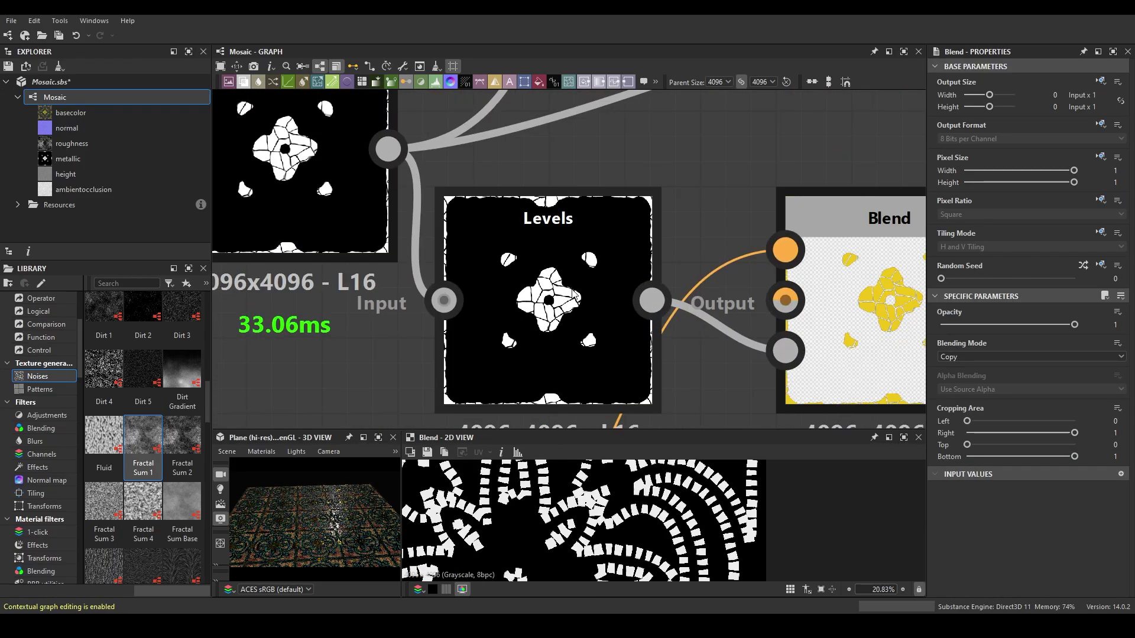
{"action": "left_click", "coordinate": [501, 325]}
{"action": "middle_click_drag", "start_coordinate": [583, 267], "coordinate": [547, 177]}
{"action": "left_click", "coordinate": [547, 177]}
{"action": "left_click", "coordinate": [806, 343]}
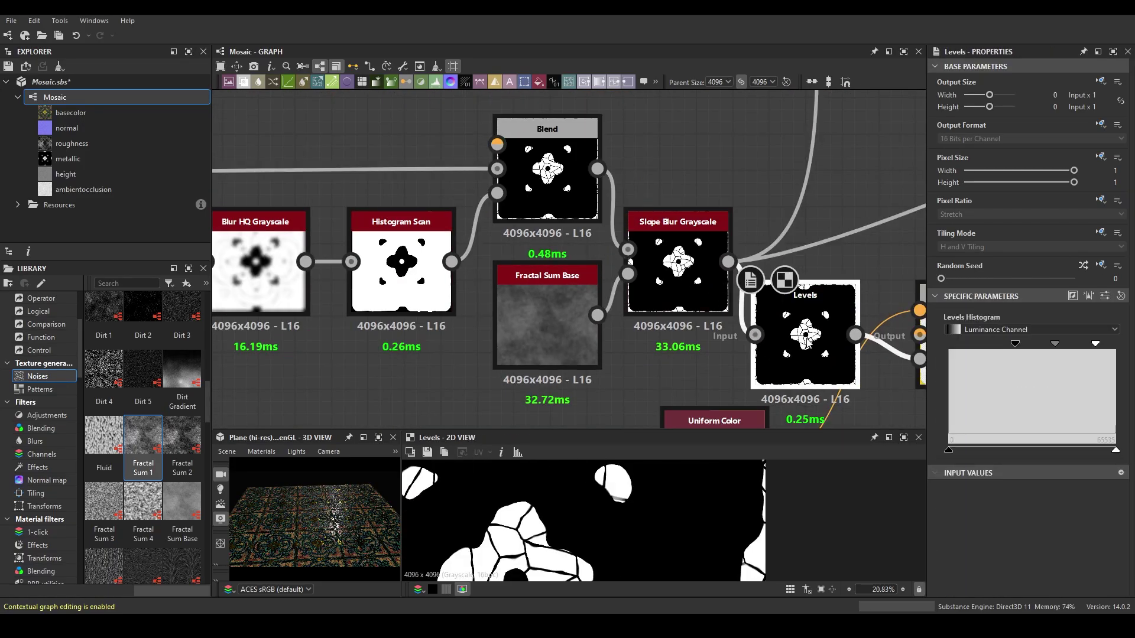
{"action": "left_click", "coordinate": [678, 263]}
{"action": "left_click", "coordinate": [805, 342]}
{"action": "scroll", "coordinate": [805, 342], "scroll_direction": "down", "scroll_amount": 3}
{"action": "middle_click_drag", "start_coordinate": [798, 133], "coordinate": [587, 211]}
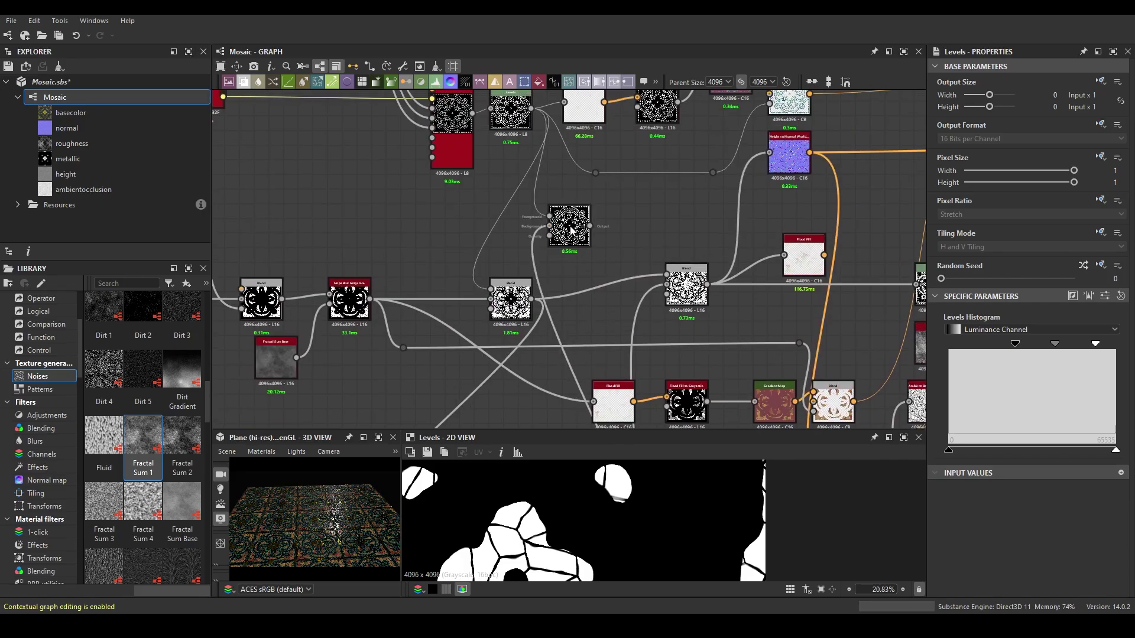
Set the edge Blend's Blending Mode to Add (Linear Dodge) and check the final Blend output
{"action": "left_click", "coordinate": [1031, 357]}
{"action": "left_click", "coordinate": [969, 381]}
{"action": "scroll", "coordinate": [578, 298], "scroll_direction": "down", "scroll_amount": 5}
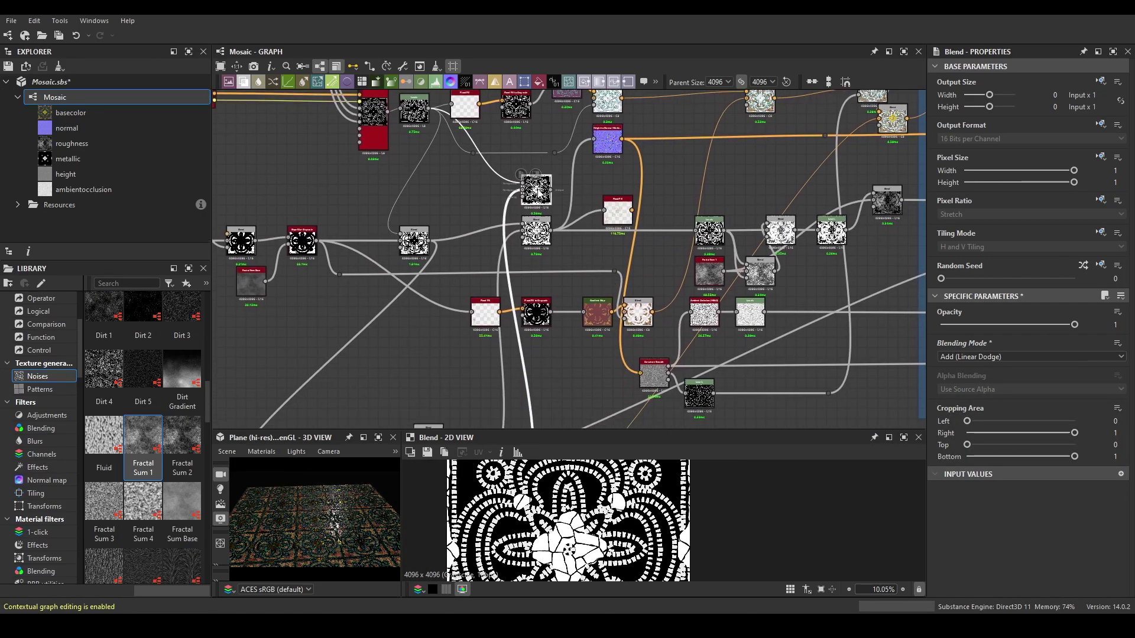
{"action": "left_click", "coordinate": [579, 298]}
{"action": "scroll", "coordinate": [579, 299], "scroll_direction": "up", "scroll_amount": 5}
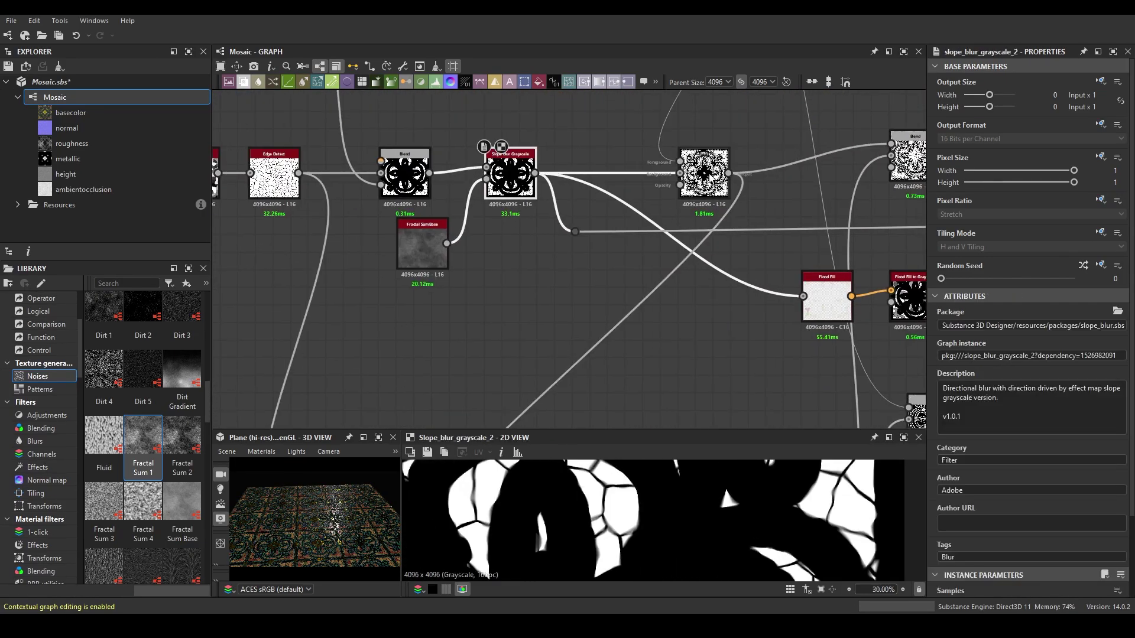
{"action": "scroll", "coordinate": [406, 129], "scroll_direction": "down", "scroll_amount": 5}
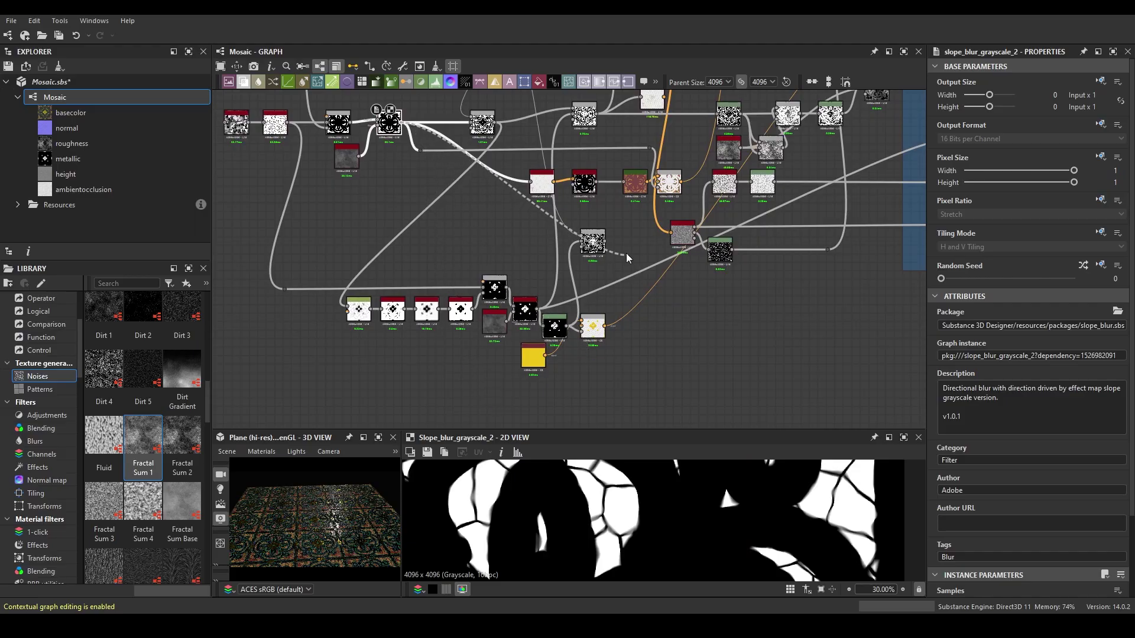
{"action": "left_click", "coordinate": [593, 243]}
{"action": "scroll", "coordinate": [593, 242], "scroll_direction": "up", "scroll_amount": 3}
{"action": "scroll", "coordinate": [878, 491], "scroll_direction": "down", "scroll_amount": 5}
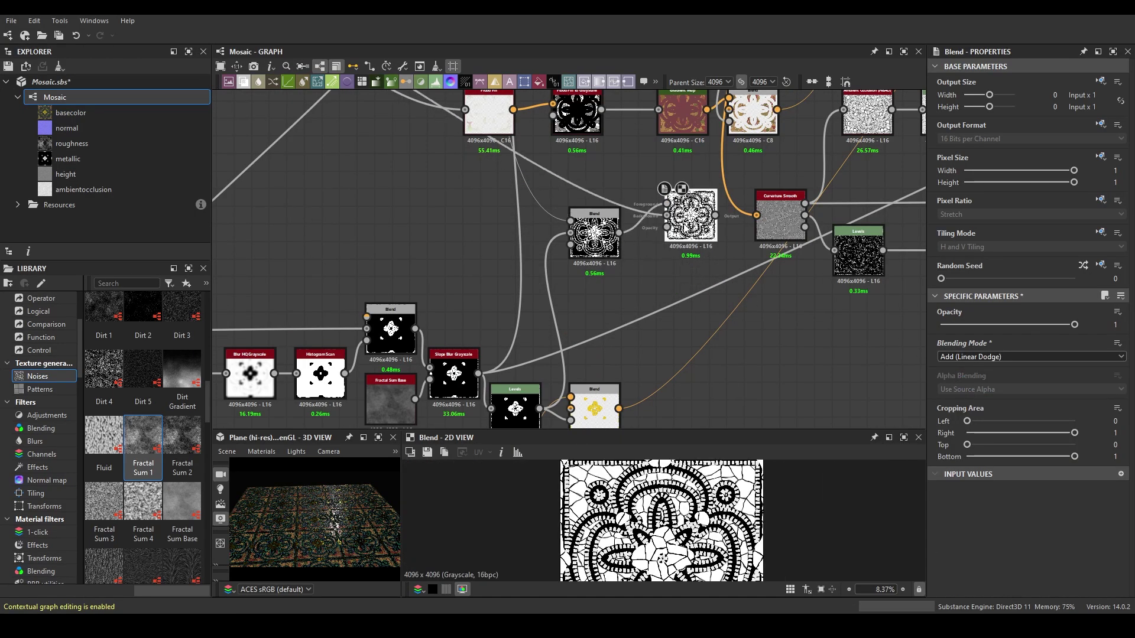
{"action": "scroll", "coordinate": [671, 384], "scroll_direction": "down", "scroll_amount": 4}
Locate the new Flood Fill node and select it to compute its output
{"action": "mouse_move", "coordinate": [653, 405]}
{"action": "middle_mouse_down"}
{"action": "mouse_move", "coordinate": [670, 384]}
{"action": "mouse_move", "coordinate": [656, 266]}
{"action": "middle_mouse_up"}
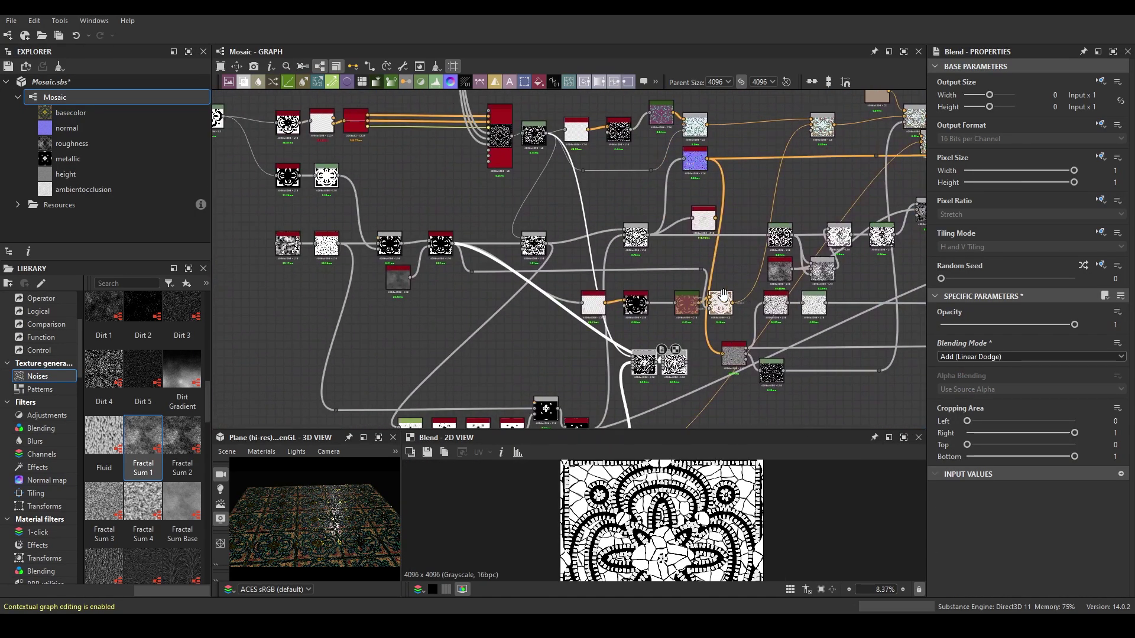
{"action": "scroll", "coordinate": [656, 266], "scroll_direction": "up", "scroll_amount": 2}
{"action": "scroll", "coordinate": [657, 266], "scroll_direction": "up", "scroll_amount": 1}
{"action": "scroll", "coordinate": [618, 330], "scroll_direction": "up", "scroll_amount": 1}
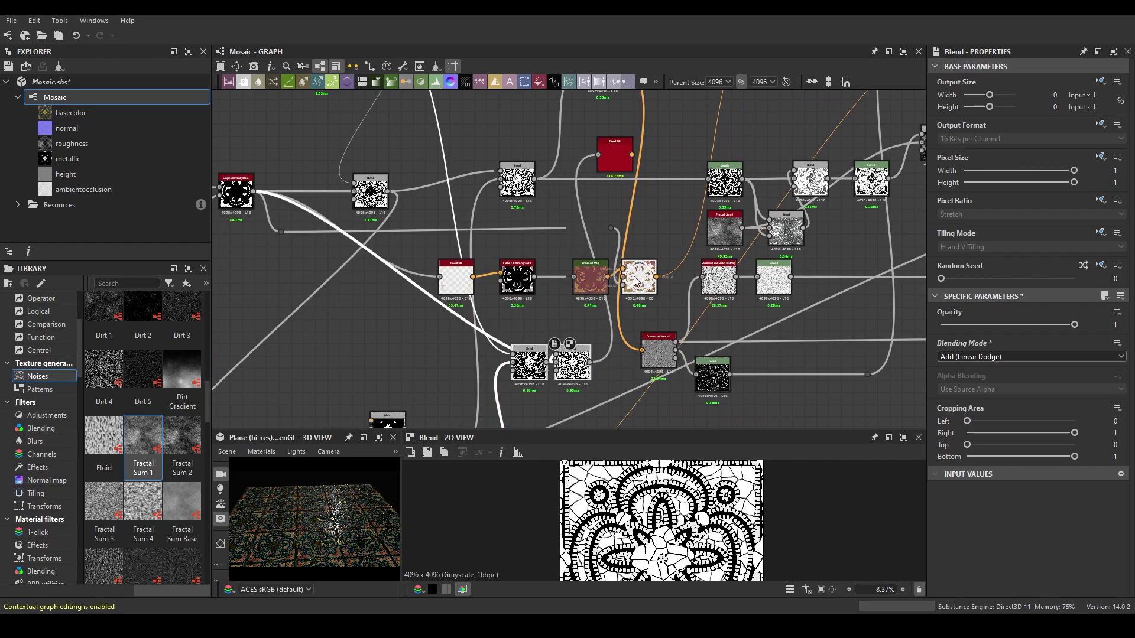
{"action": "middle_click_drag", "start_coordinate": [606, 224], "coordinate": [616, 261]}
{"action": "left_click", "coordinate": [616, 261]}
Add a Flood Fill to Gradient node from the Flood Fill output and adjust its parameter
{"action": "left_click_drag", "start_coordinate": [587, 344], "coordinate": [637, 334]}
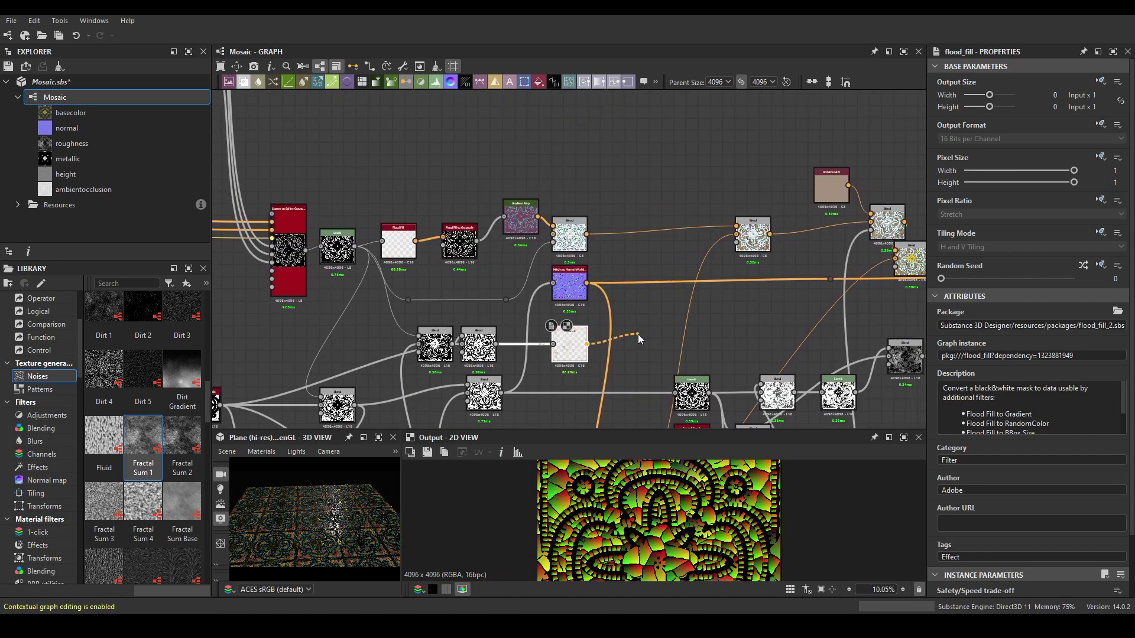
{"action": "type", "text": "flood"}
{"action": "left_click", "coordinate": [719, 302]}
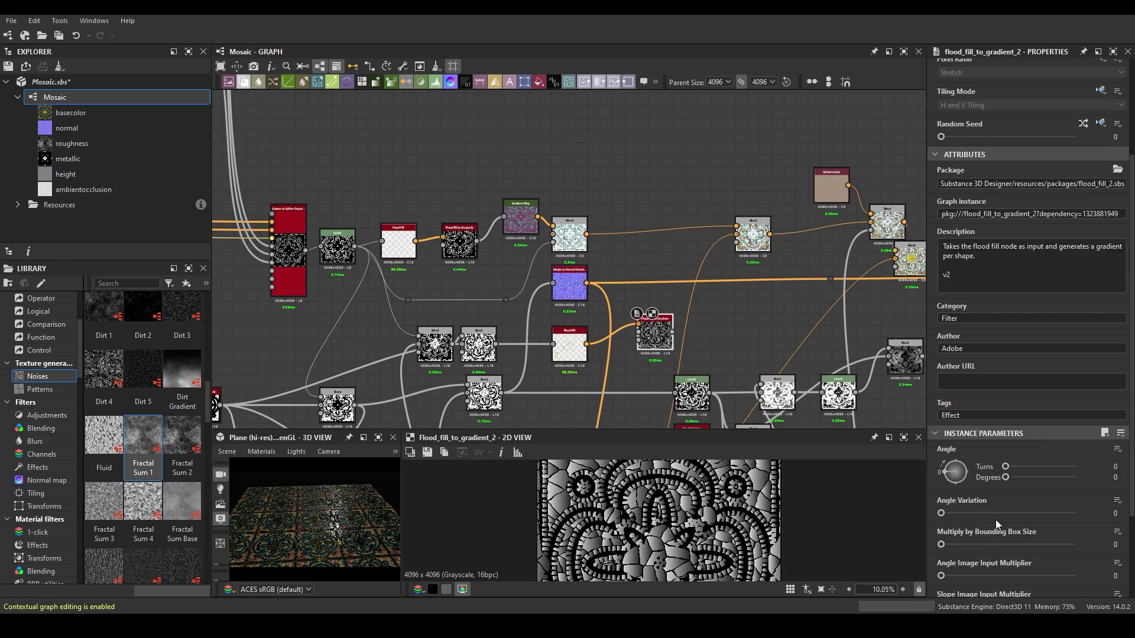
{"action": "scroll", "coordinate": [1035, 414], "scroll_direction": "down", "scroll_amount": 3}
{"action": "left_click_drag", "start_coordinate": [941, 488], "coordinate": [1048, 488]}
Insert a Normal Combine after Height to Normal using the Detail Oriented (High Quality) technique
{"action": "left_click", "coordinate": [569, 286]}
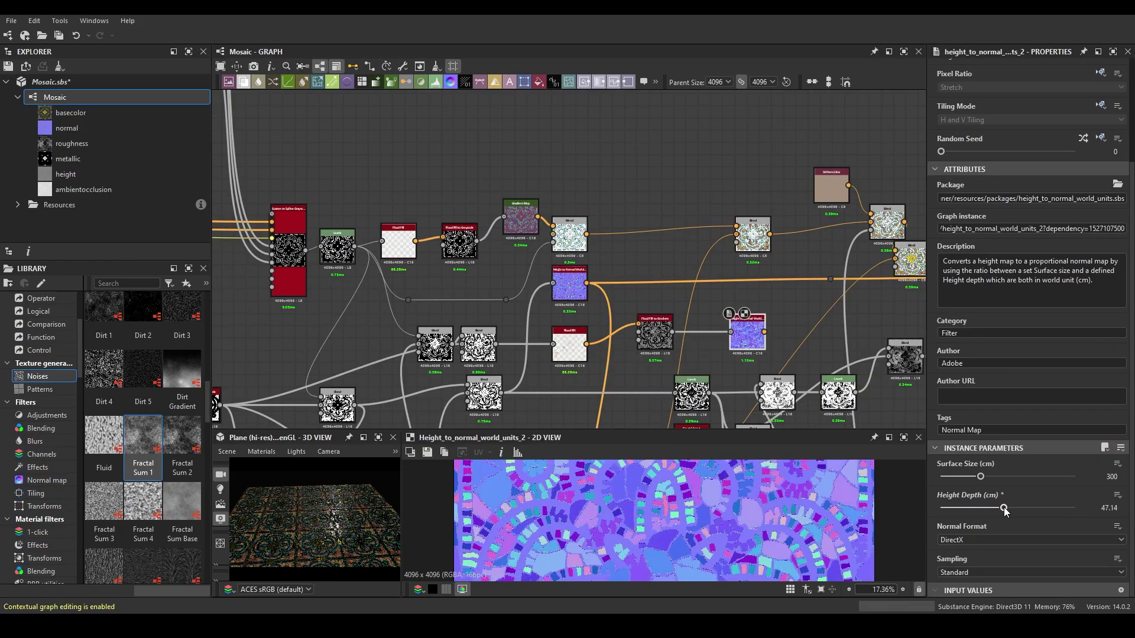
{"action": "middle_click_drag", "start_coordinate": [788, 298], "coordinate": [675, 291]}
{"action": "key", "text": "space"}
{"action": "type", "text": "normal"}
{"action": "key", "text": "Return"}
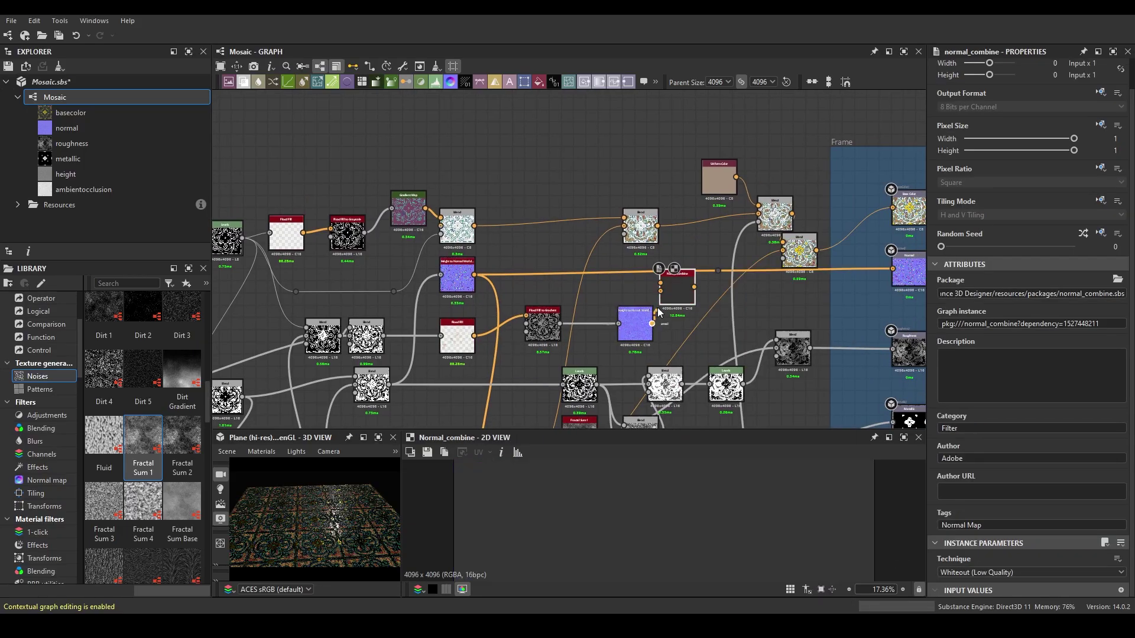
{"action": "left_click", "coordinate": [1031, 572]}
{"action": "left_click", "coordinate": [999, 601]}
Move the Normal Combine node up and orbit the enlarged 3D preview of the tiled plane
{"action": "middle_click_drag", "start_coordinate": [739, 334], "coordinate": [638, 349]}
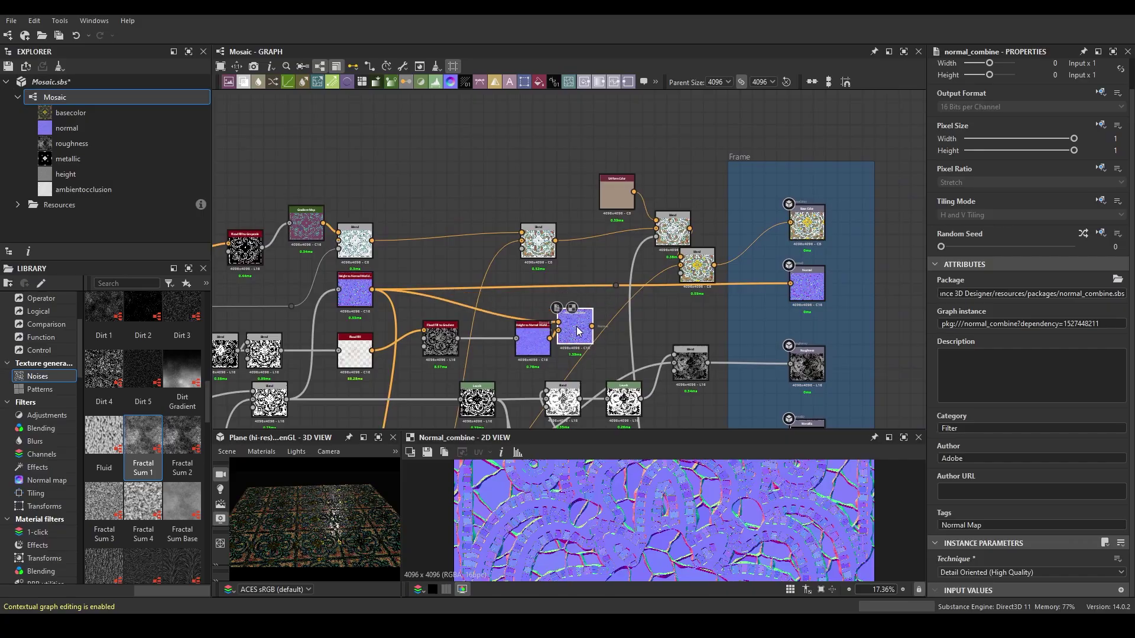
{"action": "left_click_drag", "start_coordinate": [578, 331], "coordinate": [578, 308]}
{"action": "middle_click_drag", "start_coordinate": [578, 308], "coordinate": [588, 259]}
{"action": "left_click", "coordinate": [363, 440]}
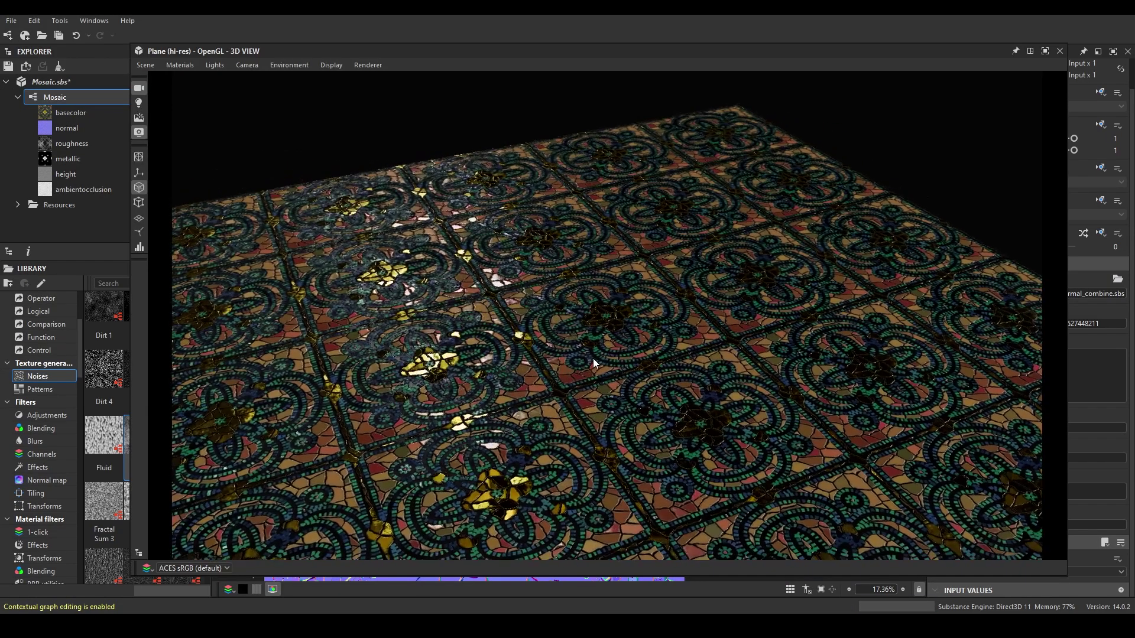
{"action": "left_click_drag", "start_coordinate": [594, 358], "coordinate": [558, 364]}
{"action": "scroll", "coordinate": [662, 558], "scroll_direction": "down", "scroll_amount": 3}
{"action": "scroll", "coordinate": [662, 559], "scroll_direction": "up", "scroll_amount": 5}
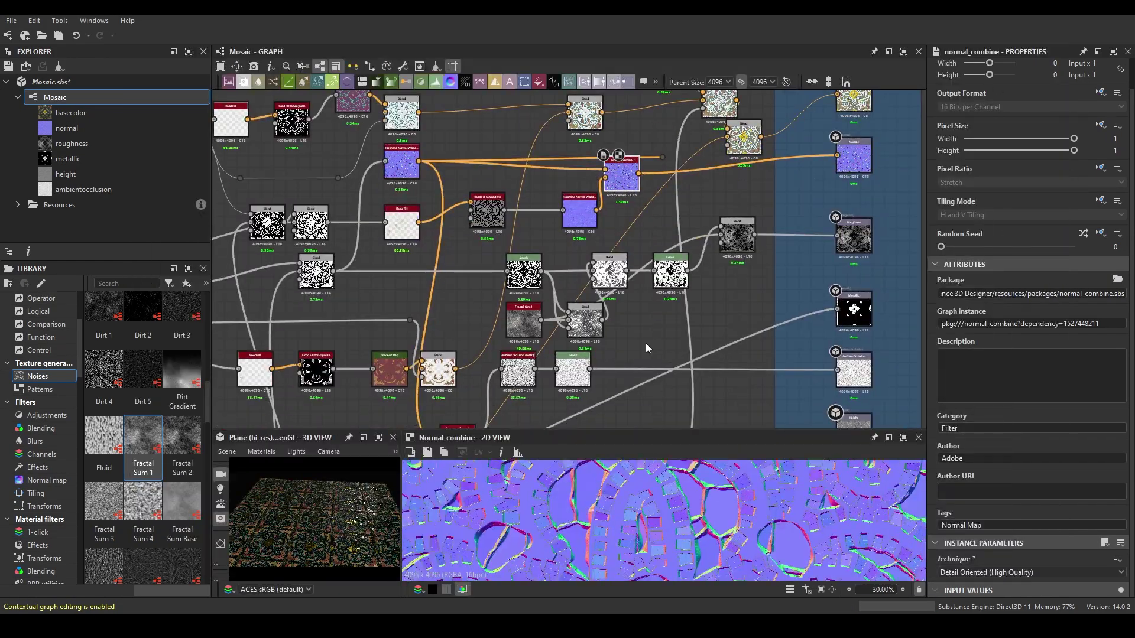
Set the height-to-normal conversion's Height Depth to 3.96 cm
{"action": "middle_click_drag", "start_coordinate": [584, 254], "coordinate": [643, 200]}
{"action": "middle_click_drag", "start_coordinate": [717, 108], "coordinate": [719, 207]}
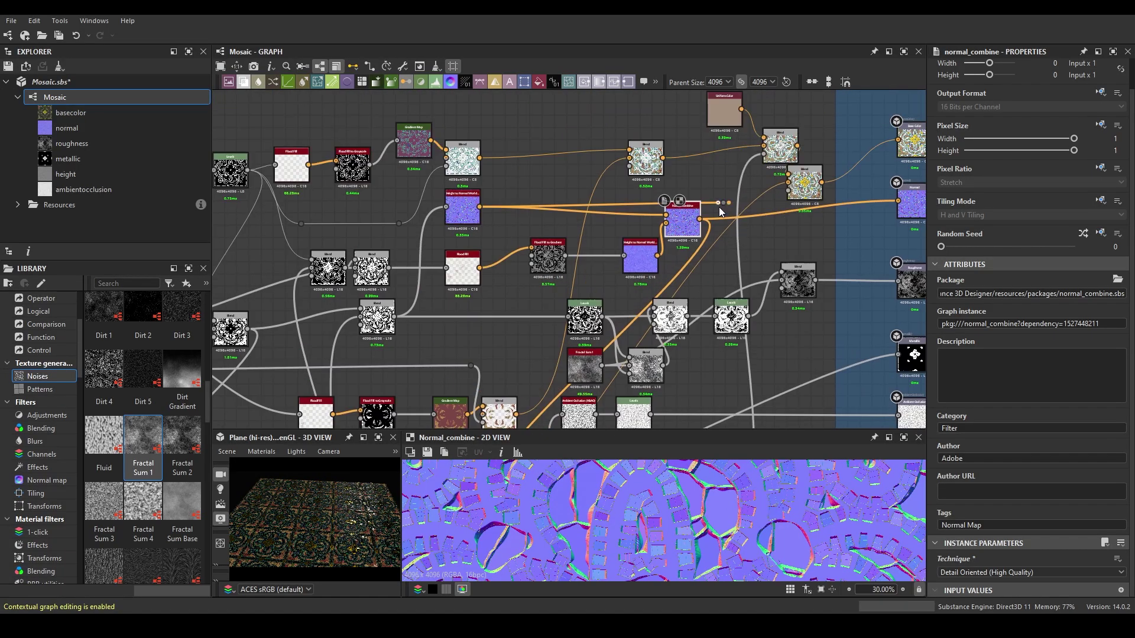
{"action": "left_click", "coordinate": [720, 205]}
{"action": "double_click", "coordinate": [641, 257]}
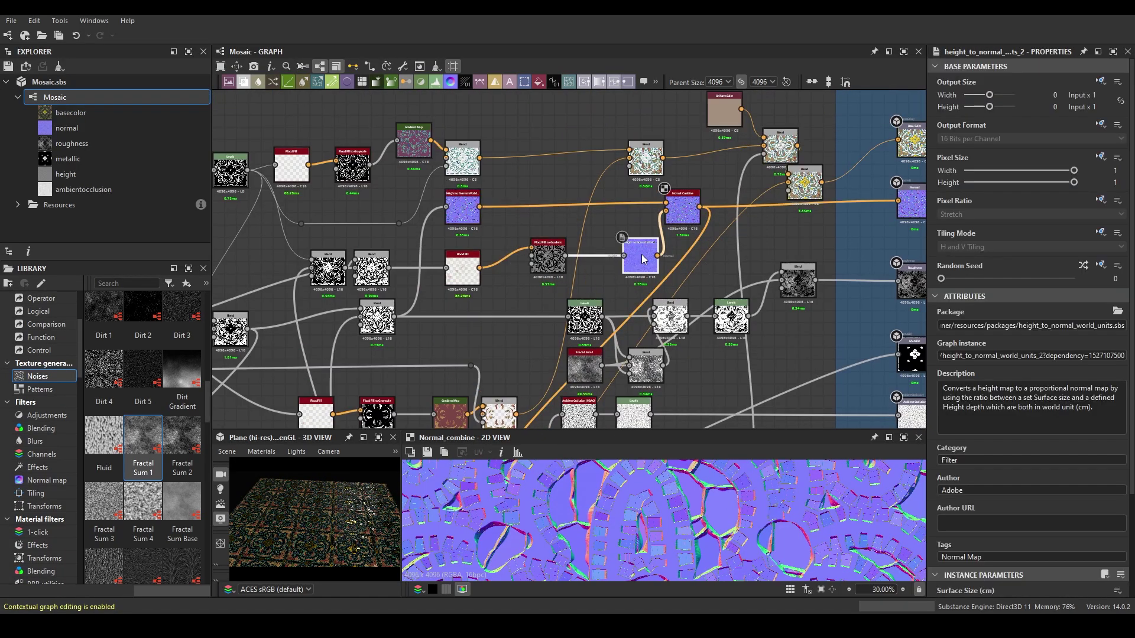
{"action": "scroll", "coordinate": [961, 533], "scroll_direction": "down", "scroll_amount": 3}
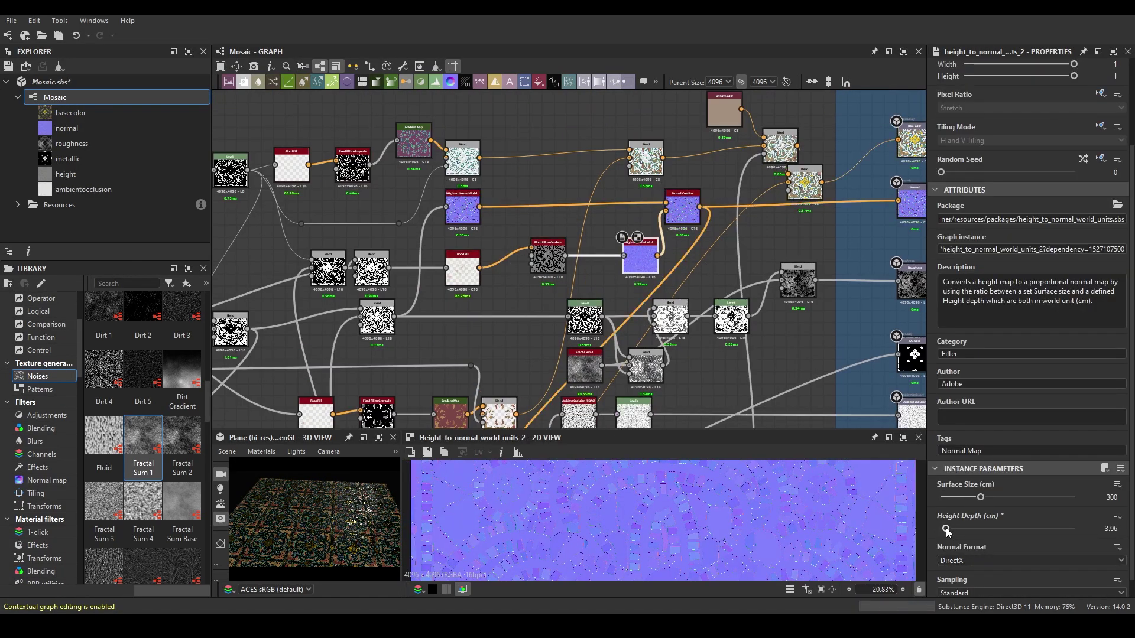
{"action": "scroll", "coordinate": [1005, 414], "scroll_direction": "down", "scroll_amount": 3}
{"action": "left_click", "coordinate": [1050, 502]}
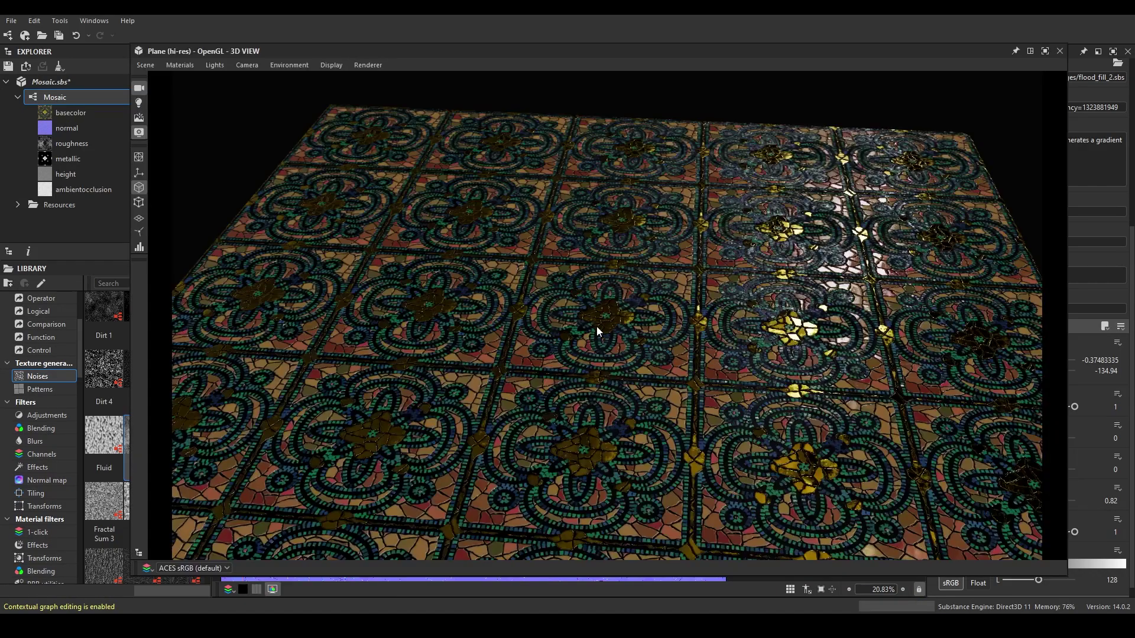
Switch the 3D preview to Sphere 2 Tiles, orbit around it, and restore the docked layout
{"action": "mouse_move", "coordinate": [597, 326]}
{"action": "left_mouse_down", "text": "alt"}
{"action": "mouse_move", "coordinate": [649, 349]}
{"action": "mouse_move", "coordinate": [633, 370]}
{"action": "left_mouse_up", "text": "alt"}
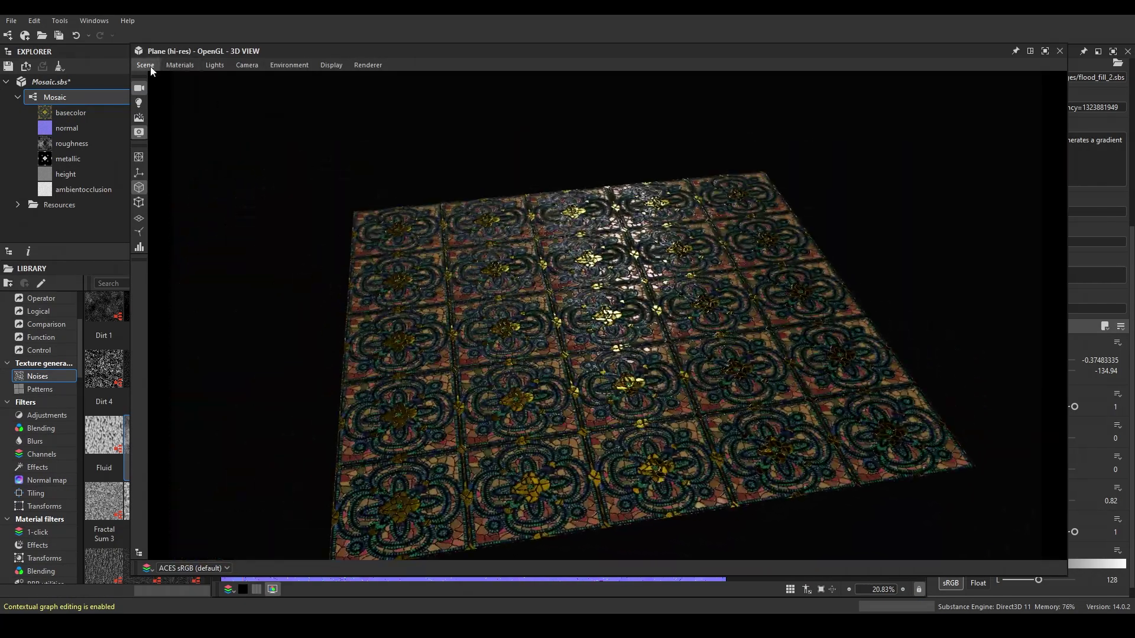
{"action": "left_click", "coordinate": [145, 65]}
{"action": "left_click", "coordinate": [190, 236]}
{"action": "scroll", "coordinate": [520, 302], "scroll_direction": "up", "scroll_amount": 5}
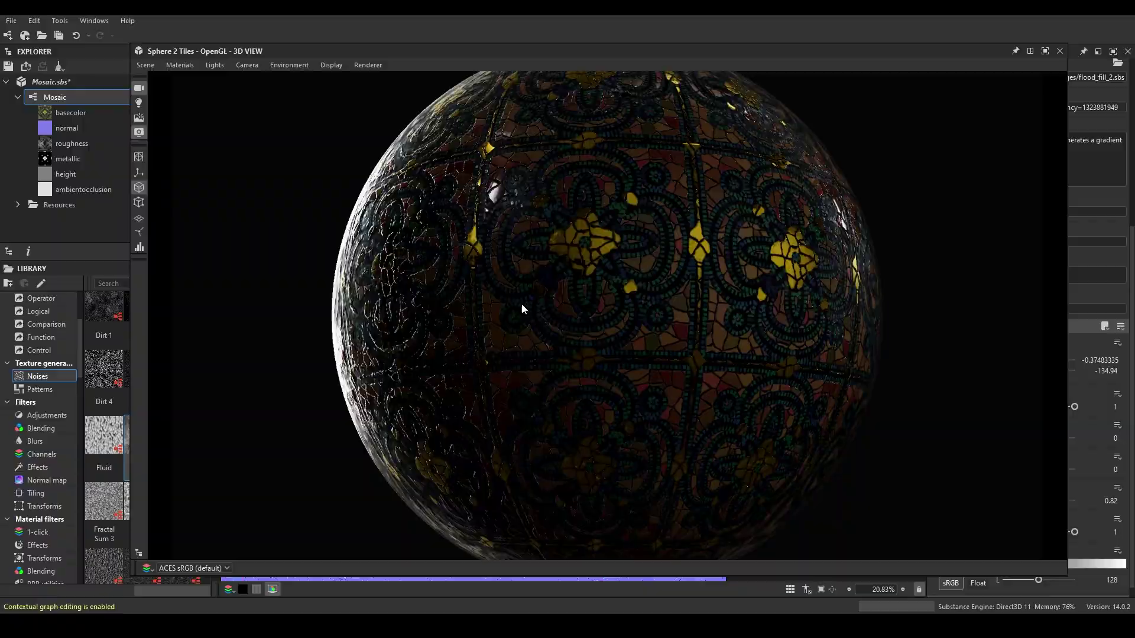
{"action": "scroll", "coordinate": [446, 265], "scroll_direction": "up", "scroll_amount": 3}
{"action": "mouse_move", "coordinate": [447, 265]}
{"action": "left_mouse_down", "text": "alt"}
{"action": "mouse_move", "coordinate": [469, 266]}
{"action": "mouse_move", "coordinate": [466, 333]}
{"action": "left_mouse_up", "text": "alt"}
{"action": "scroll", "coordinate": [533, 338], "scroll_direction": "down", "scroll_amount": 3}
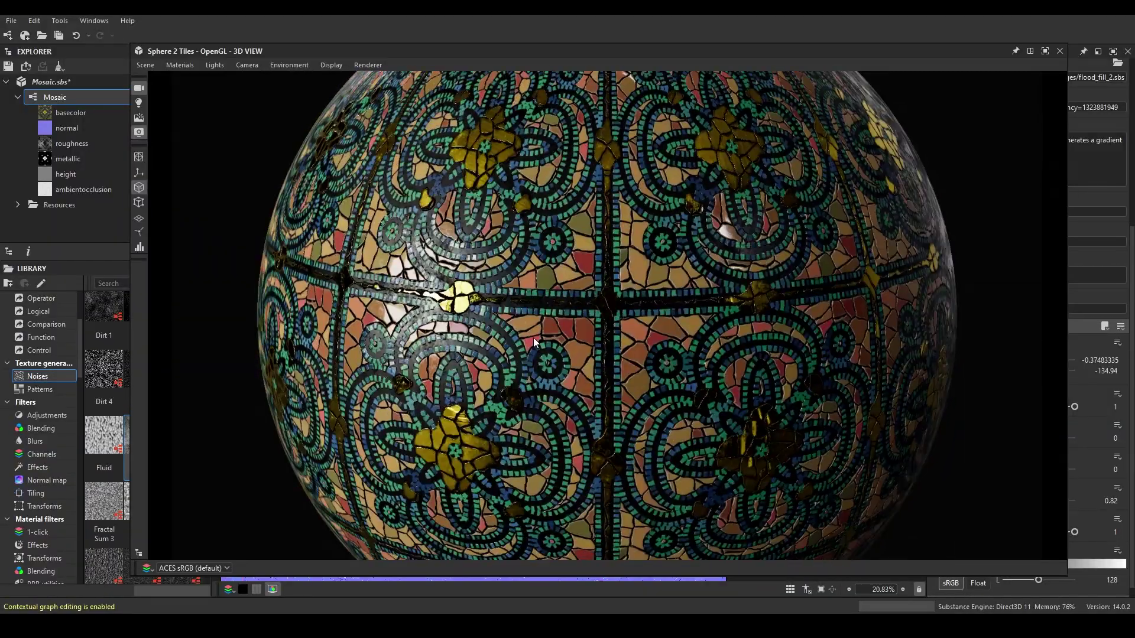
{"action": "scroll", "coordinate": [642, 351], "scroll_direction": "down", "scroll_amount": 3}
{"action": "scroll", "coordinate": [642, 351], "scroll_direction": "down", "scroll_amount": 2}
{"action": "double_click", "coordinate": [625, 55]}
Browse the graph and inspect the Curvature Smooth node's output
{"action": "scroll", "coordinate": [285, 312], "scroll_direction": "down", "scroll_amount": 5}
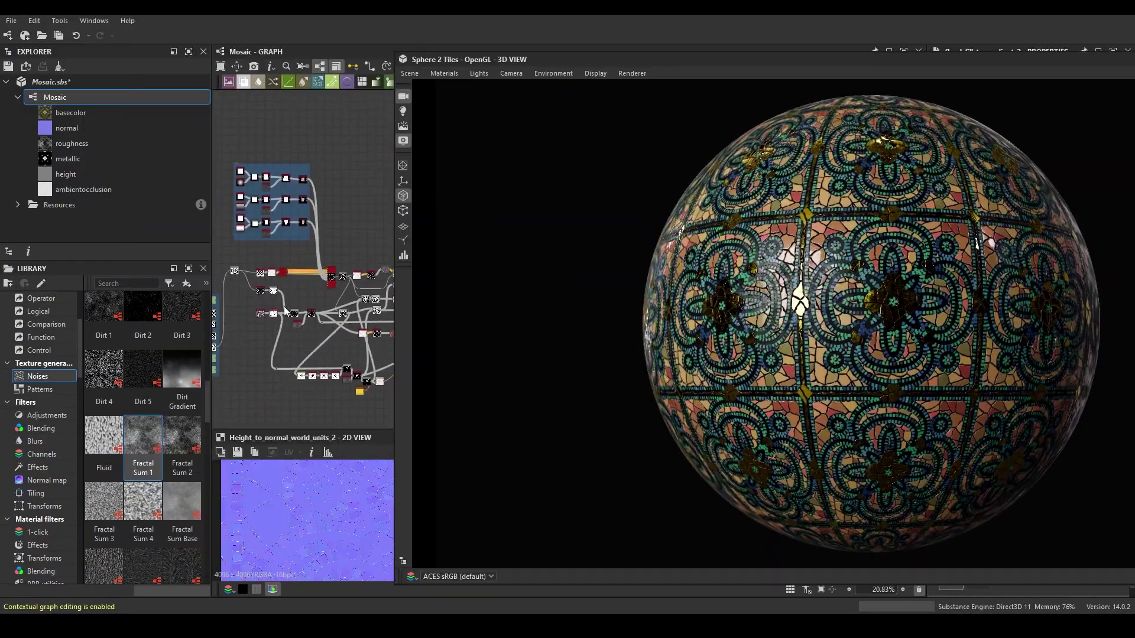
{"action": "middle_click_drag", "start_coordinate": [306, 388], "coordinate": [300, 342]}
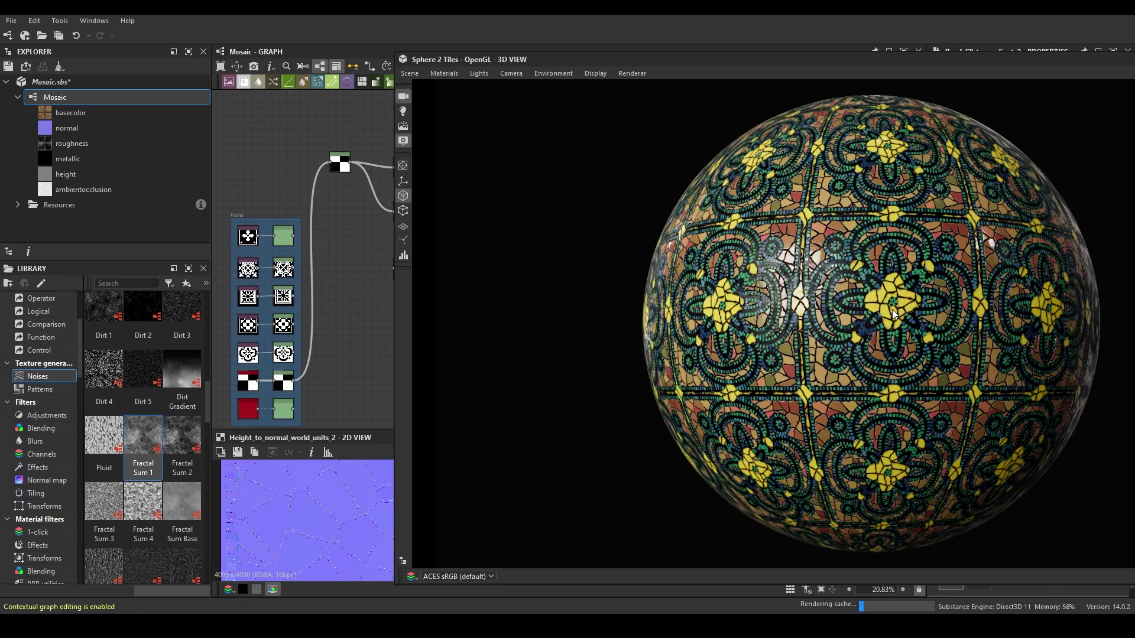
{"action": "scroll", "coordinate": [694, 269], "scroll_direction": "up", "scroll_amount": 5}
{"action": "scroll", "coordinate": [693, 269], "scroll_direction": "up", "scroll_amount": 2}
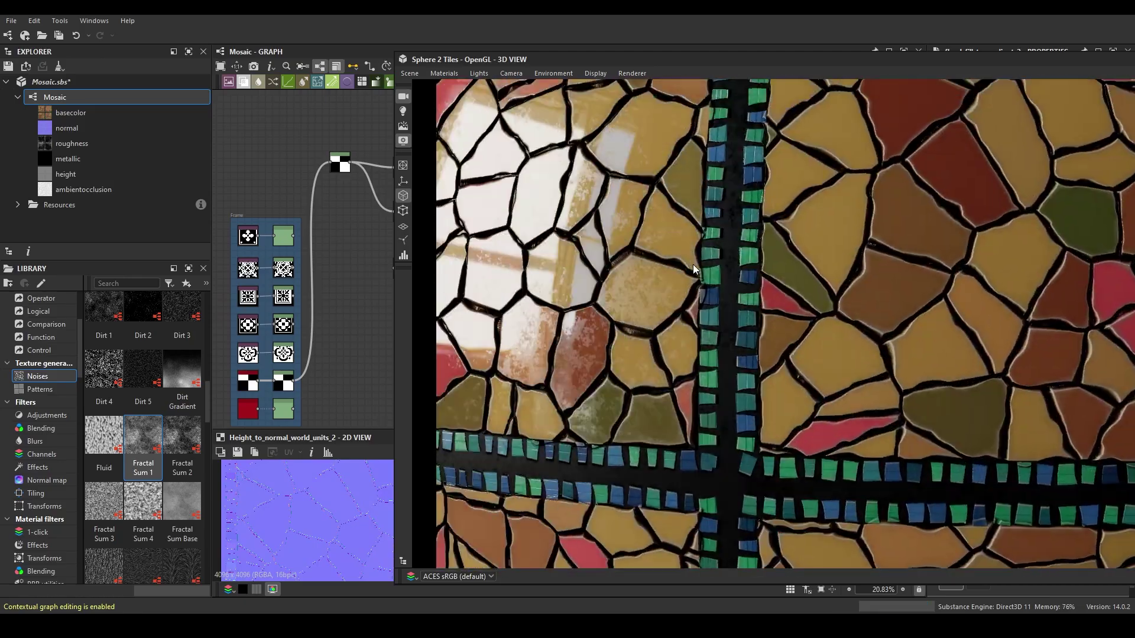
{"action": "scroll", "coordinate": [693, 269], "scroll_direction": "down", "scroll_amount": 7}
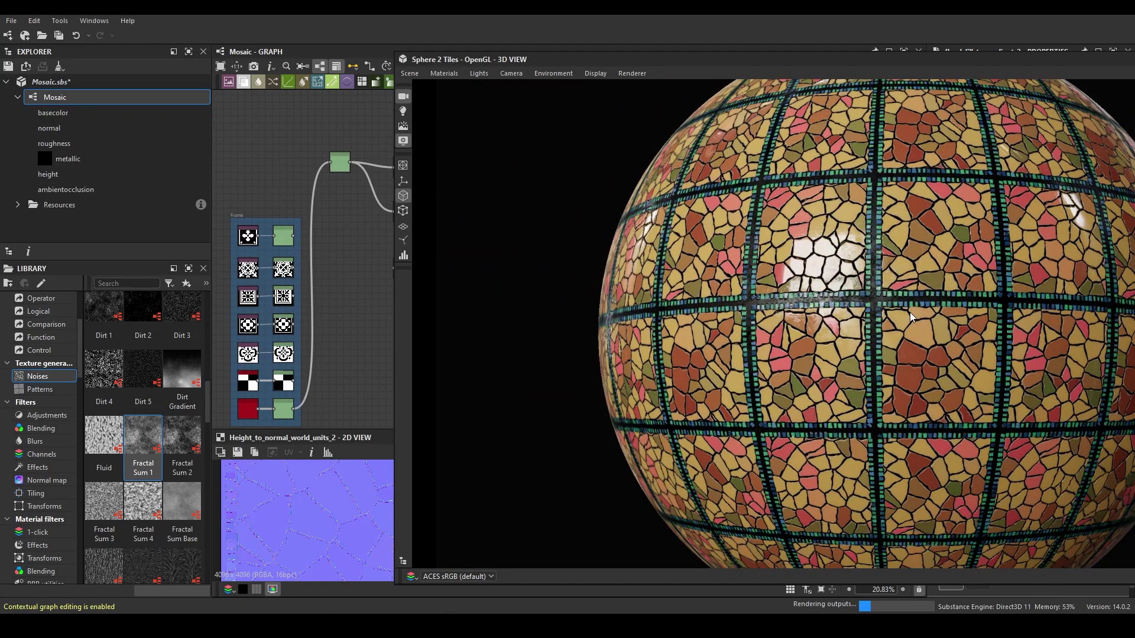
{"action": "scroll", "coordinate": [857, 296], "scroll_direction": "down", "scroll_amount": 3}
{"action": "scroll", "coordinate": [826, 280], "scroll_direction": "up", "scroll_amount": 2}
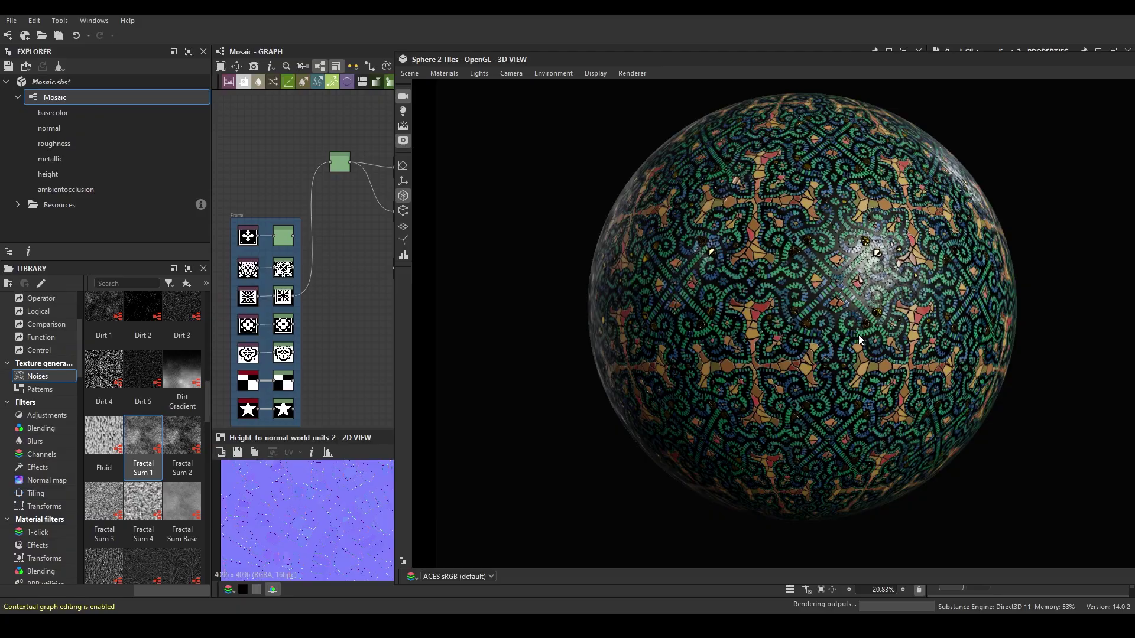
{"action": "scroll", "coordinate": [814, 320], "scroll_direction": "up", "scroll_amount": 3}
{"action": "scroll", "coordinate": [816, 228], "scroll_direction": "up", "scroll_amount": 3}
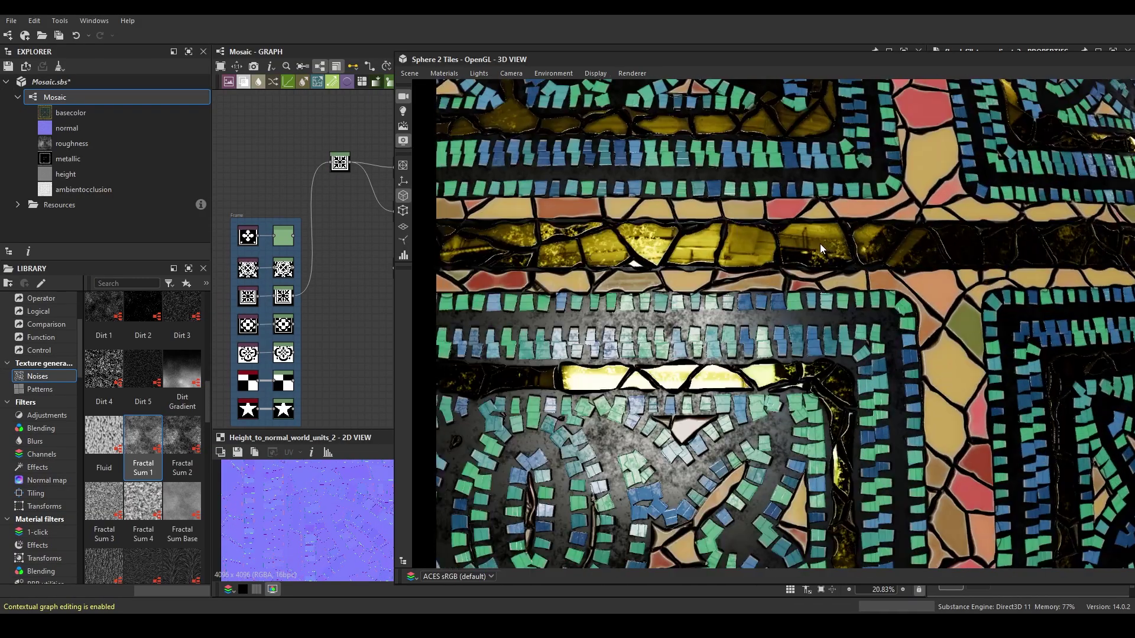
{"action": "scroll", "coordinate": [821, 243], "scroll_direction": "up", "scroll_amount": 2}
{"action": "scroll", "coordinate": [827, 283], "scroll_direction": "down", "scroll_amount": 3}
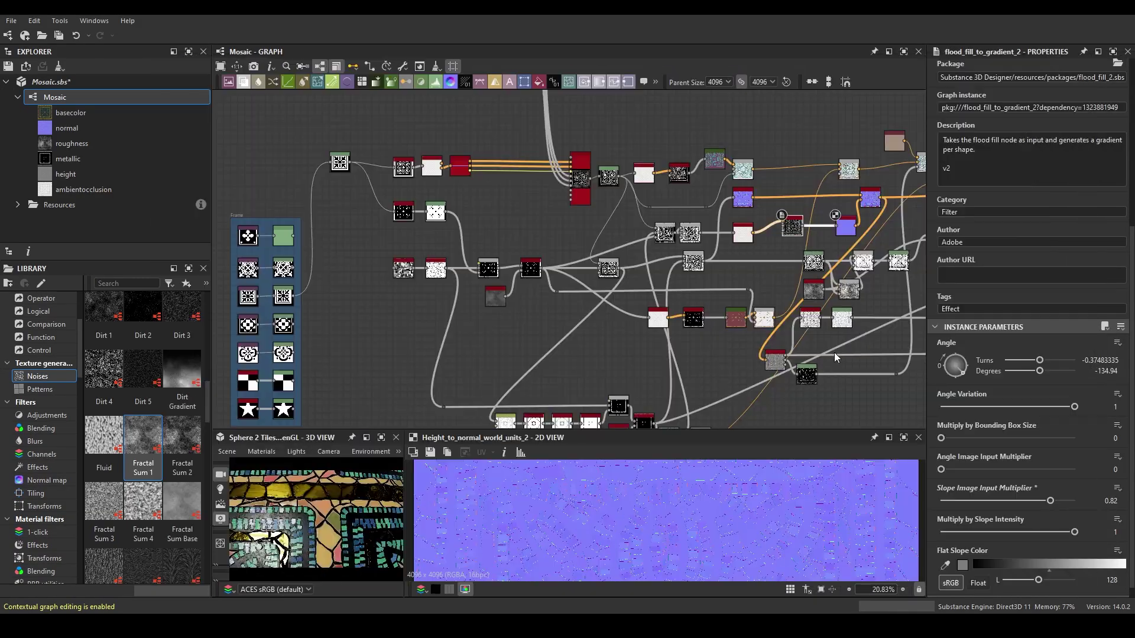
{"action": "scroll", "coordinate": [514, 360], "scroll_direction": "up", "scroll_amount": 5}
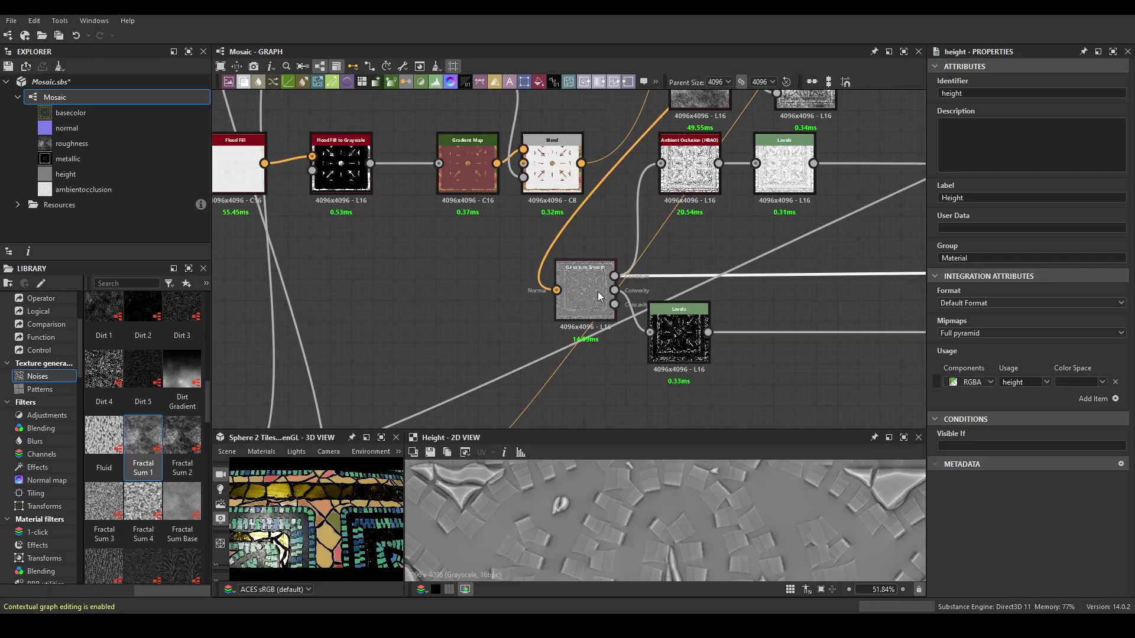
{"action": "left_click", "coordinate": [583, 291]}
{"action": "scroll", "coordinate": [722, 335], "scroll_direction": "down", "scroll_amount": 2}
{"action": "middle_click_drag", "start_coordinate": [472, 283], "coordinate": [487, 298]}
Inspect the Blend outputs and the Levels node after the scatter
{"action": "scroll", "coordinate": [487, 299], "scroll_direction": "down", "scroll_amount": 2}
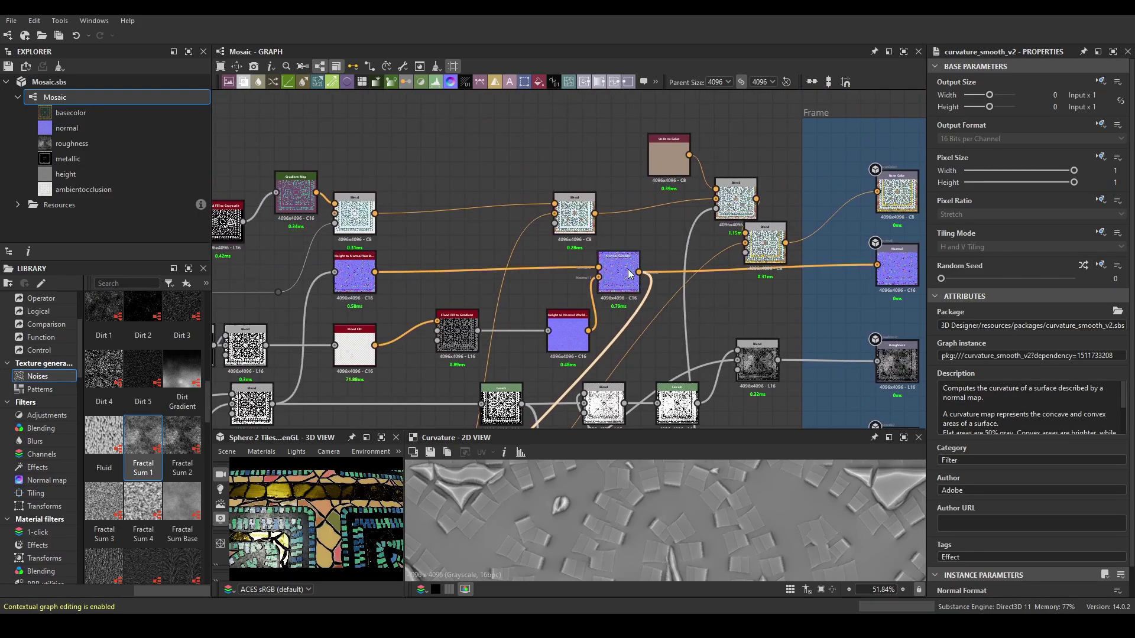
{"action": "left_click", "coordinate": [818, 172]}
{"action": "scroll", "coordinate": [599, 355], "scroll_direction": "up", "scroll_amount": 2}
{"action": "left_click", "coordinate": [583, 289]}
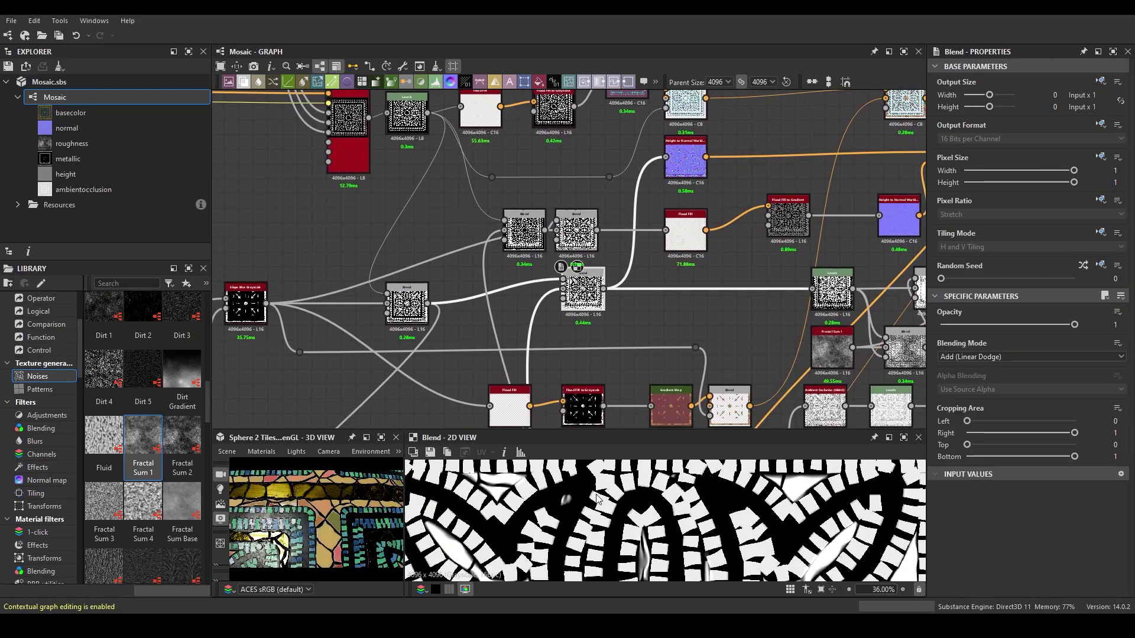
{"action": "scroll", "coordinate": [882, 343], "scroll_direction": "down", "scroll_amount": 5}
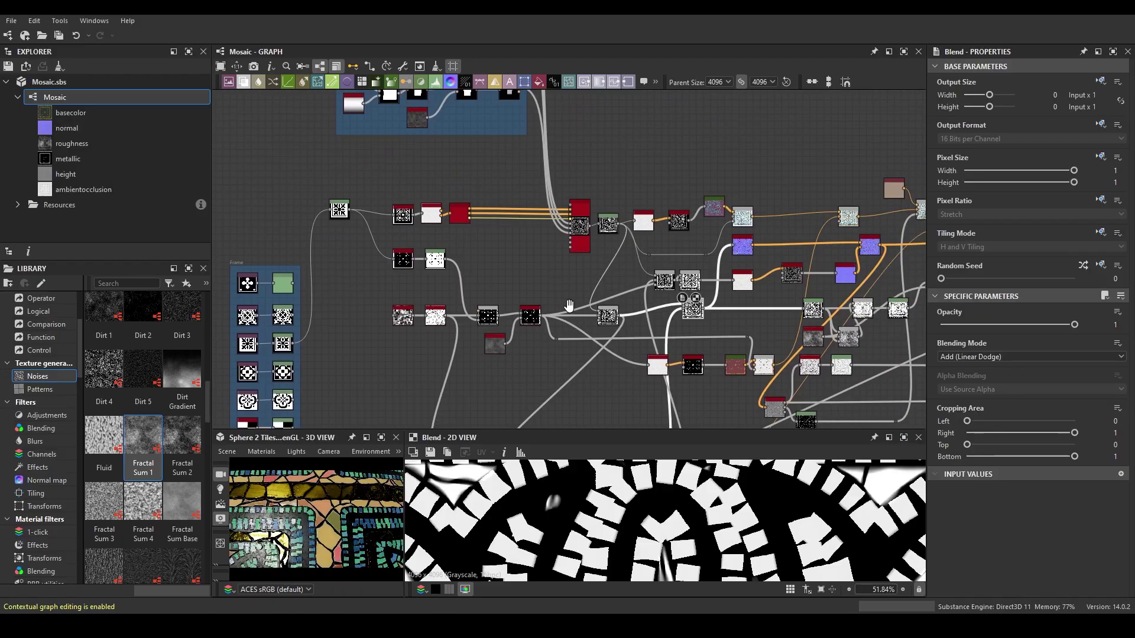
{"action": "scroll", "coordinate": [429, 292], "scroll_direction": "up", "scroll_amount": 3}
{"action": "scroll", "coordinate": [430, 292], "scroll_direction": "up", "scroll_amount": 3}
{"action": "left_click", "coordinate": [535, 260]}
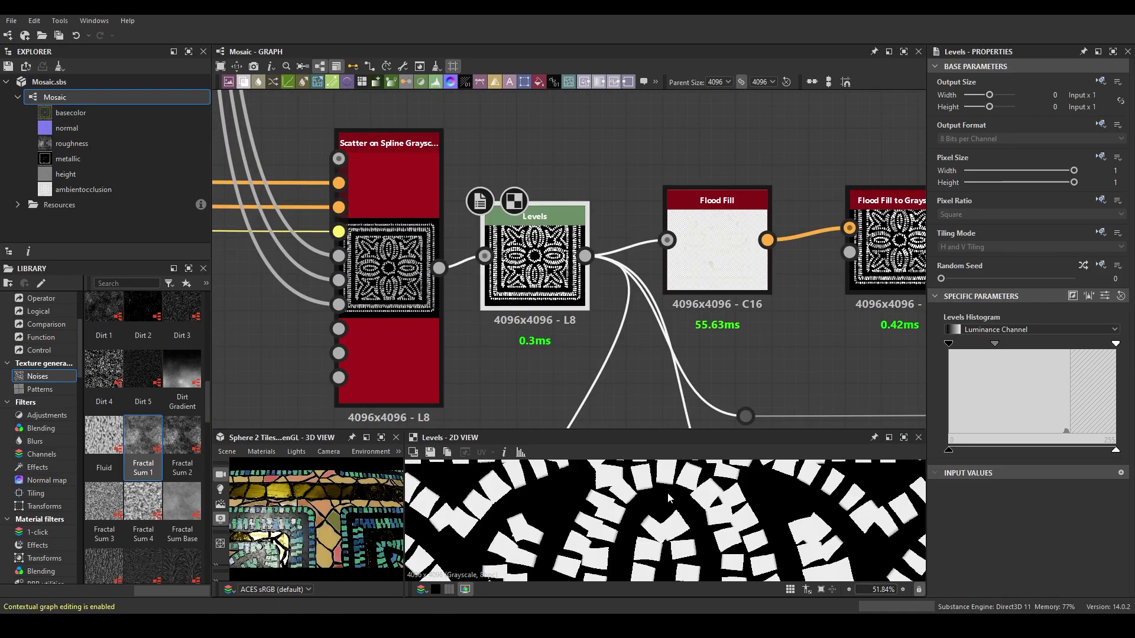
{"action": "middle_click_drag", "start_coordinate": [660, 332], "coordinate": [686, 269]}
Try a duplicated Levels node with brighter midtones and higher contrast, then delete it
{"action": "key", "text": "ctrl+shift+d"}
{"action": "scroll", "coordinate": [718, 539], "scroll_direction": "up", "scroll_amount": 2}
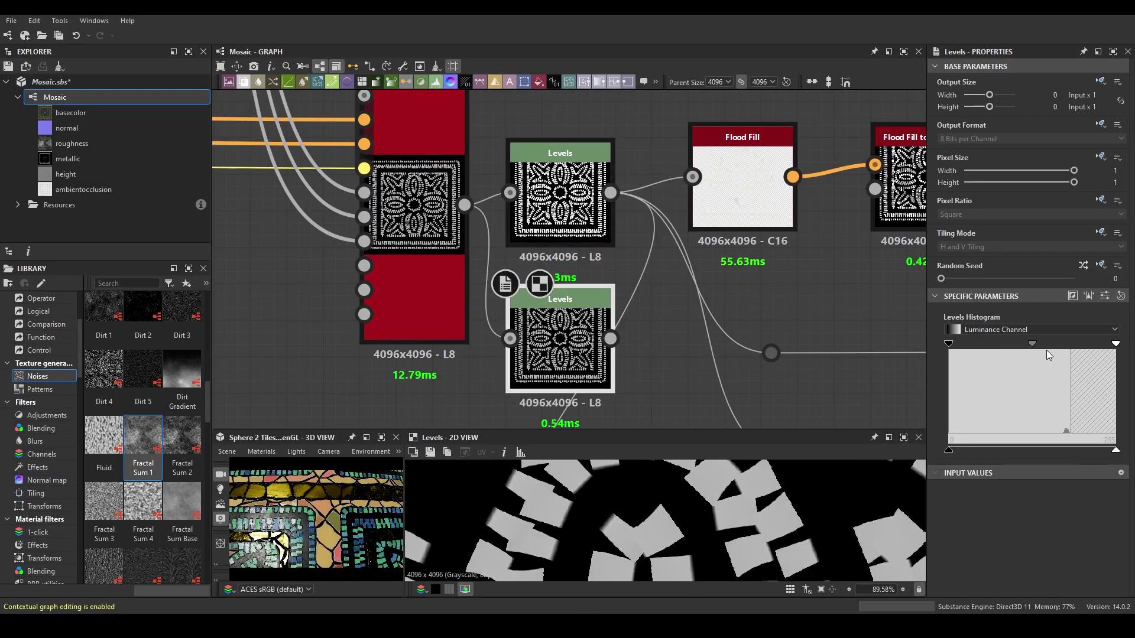
{"action": "left_click_drag", "start_coordinate": [1032, 344], "coordinate": [986, 351]}
{"action": "left_click_drag", "start_coordinate": [1115, 343], "coordinate": [1054, 343]}
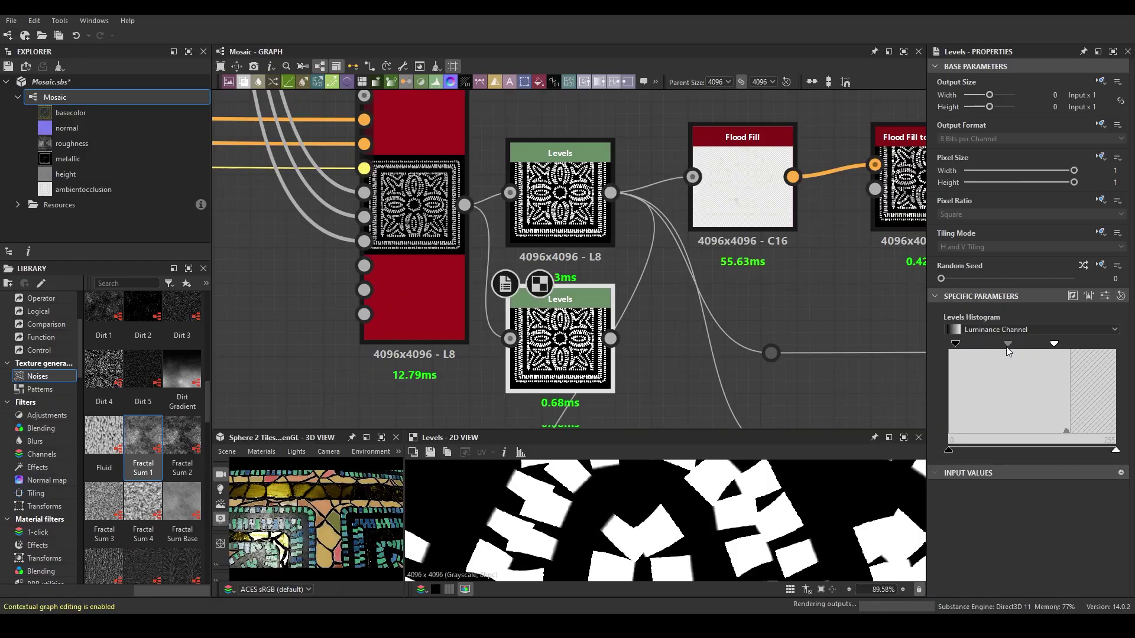
{"action": "scroll", "coordinate": [532, 296], "scroll_direction": "down", "scroll_amount": 2}
{"action": "key", "text": "Delete"}
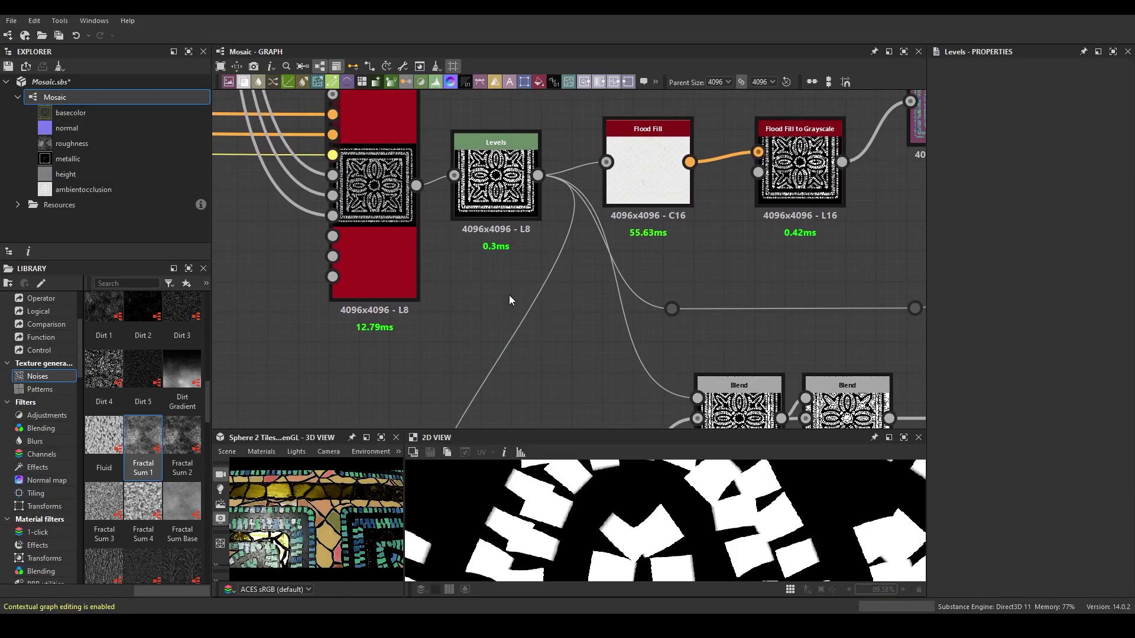
Add a Slope Blur fed by the scatter output and raise the Fractal Sum Base detail levels
{"action": "left_click_drag", "start_coordinate": [413, 208], "coordinate": [506, 328]}
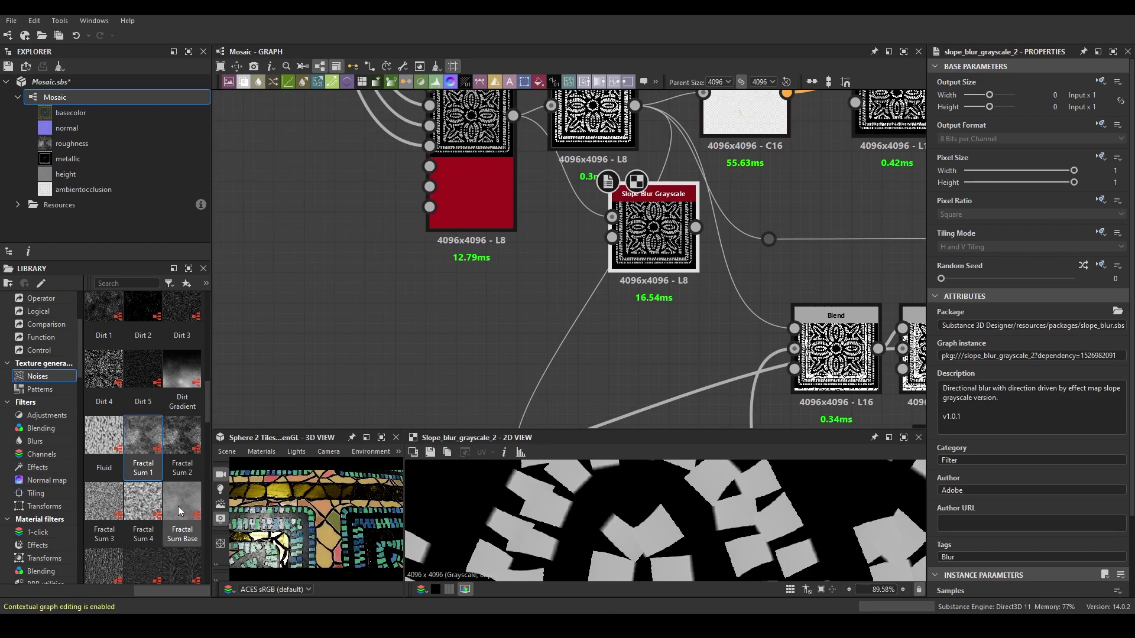
{"action": "left_click", "coordinate": [615, 248]}
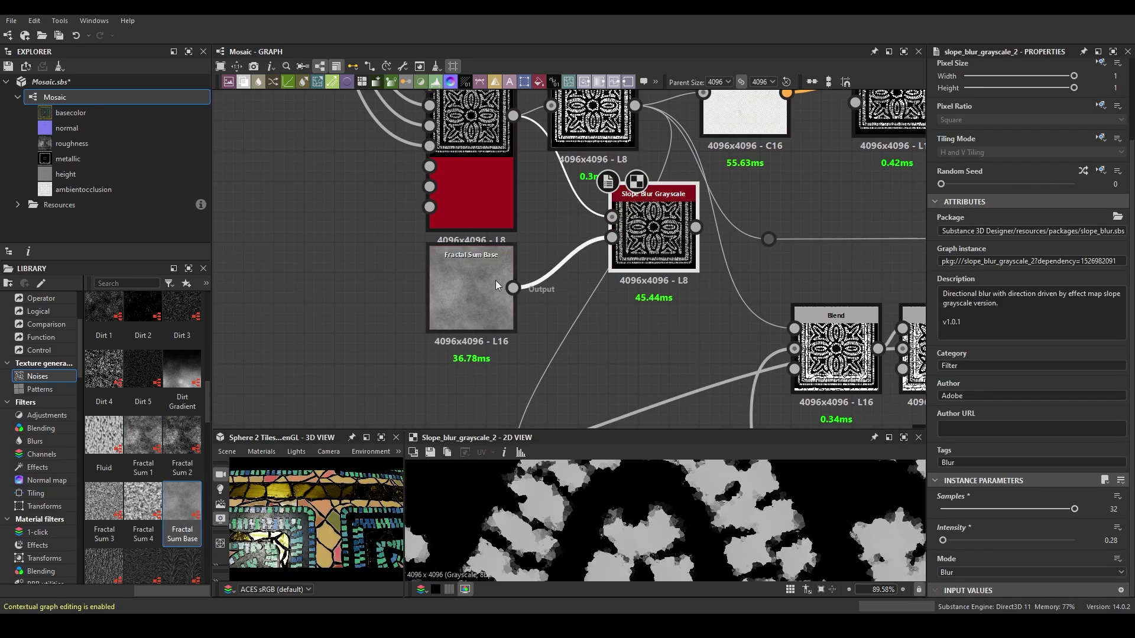
{"action": "scroll", "coordinate": [1005, 559], "scroll_direction": "down", "scroll_amount": 2}
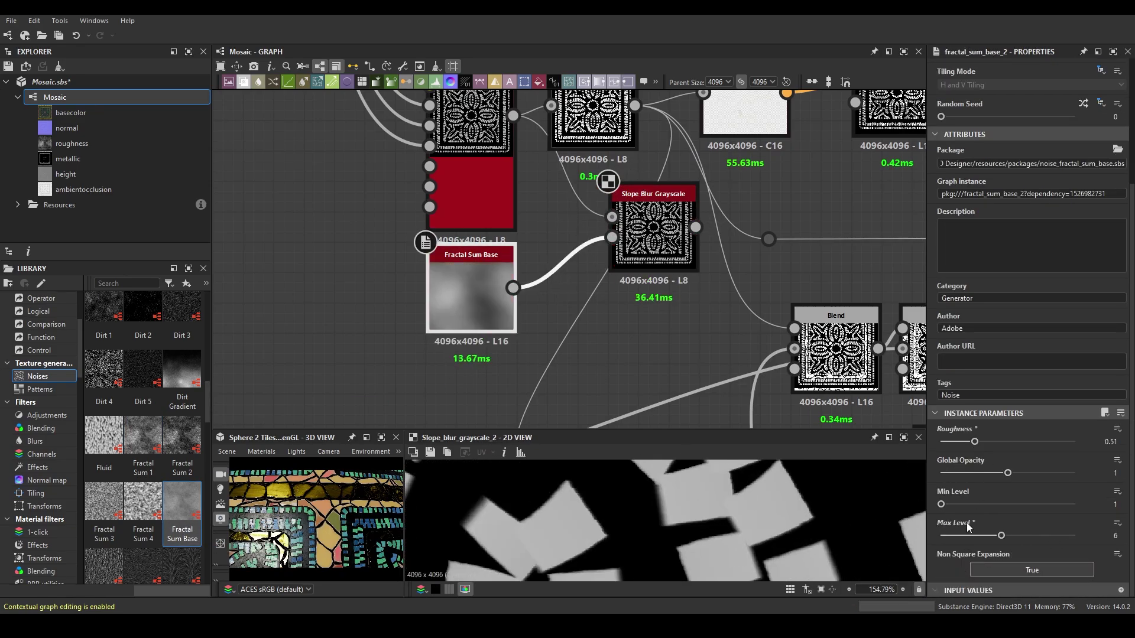
{"action": "mouse_move", "coordinate": [965, 504]}
{"action": "left_mouse_down"}
{"action": "mouse_move", "coordinate": [1001, 504]}
{"action": "mouse_move", "coordinate": [1049, 536]}
{"action": "left_mouse_up"}
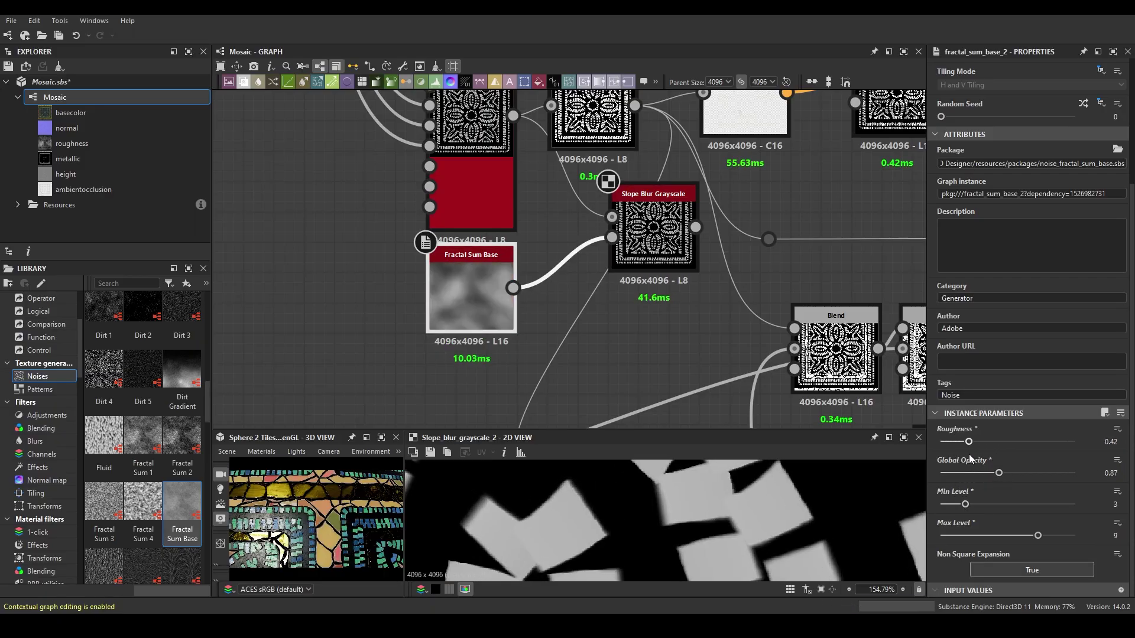
{"action": "scroll", "coordinate": [573, 297], "scroll_direction": "down", "scroll_amount": 3}
Move the Levels node ahead of the slope blur and compare the Blend and Slope Blur results
{"action": "middle_click_drag", "start_coordinate": [552, 229], "coordinate": [566, 286]}
{"action": "left_click", "coordinate": [513, 316]}
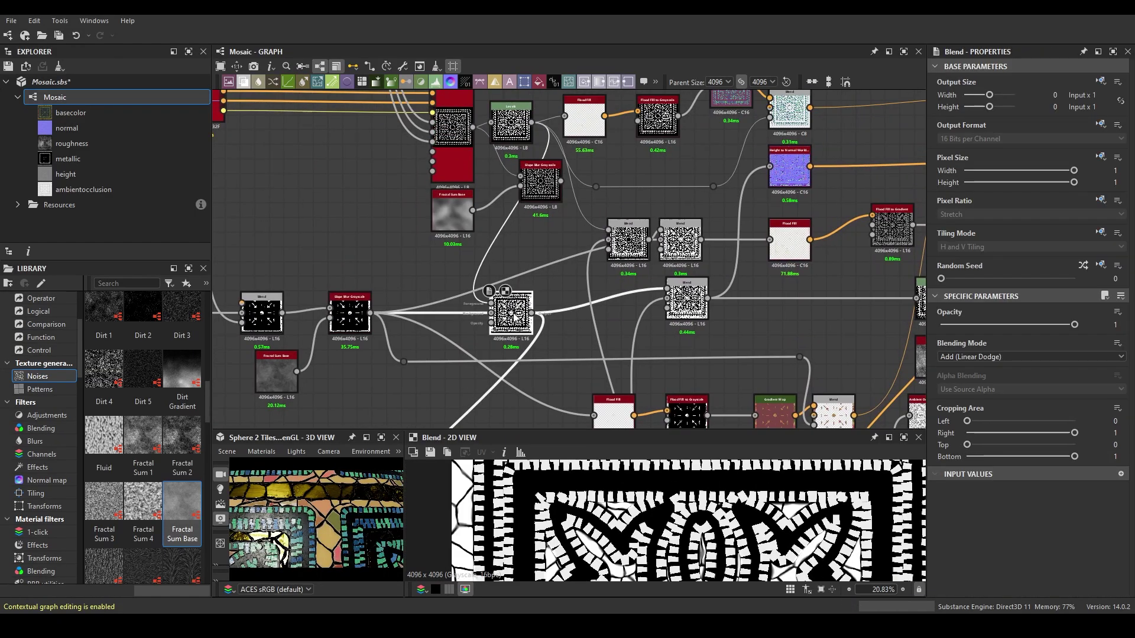
{"action": "middle_click_drag", "start_coordinate": [555, 341], "coordinate": [607, 350]}
{"action": "left_click", "coordinate": [593, 192]}
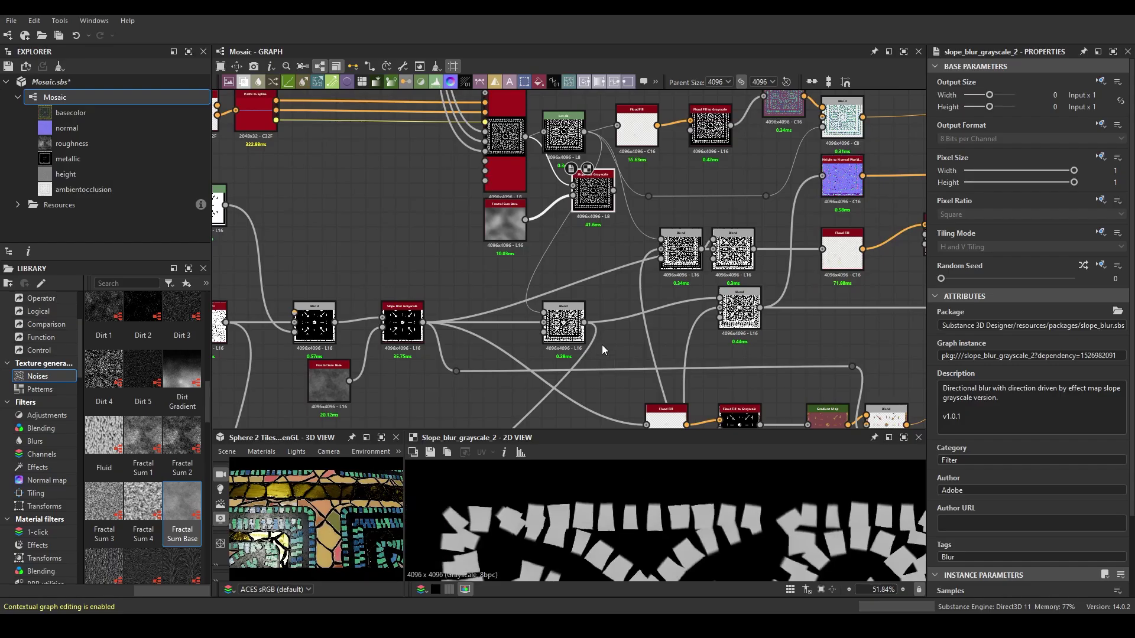
{"action": "middle_click_drag", "start_coordinate": [608, 253], "coordinate": [618, 282]}
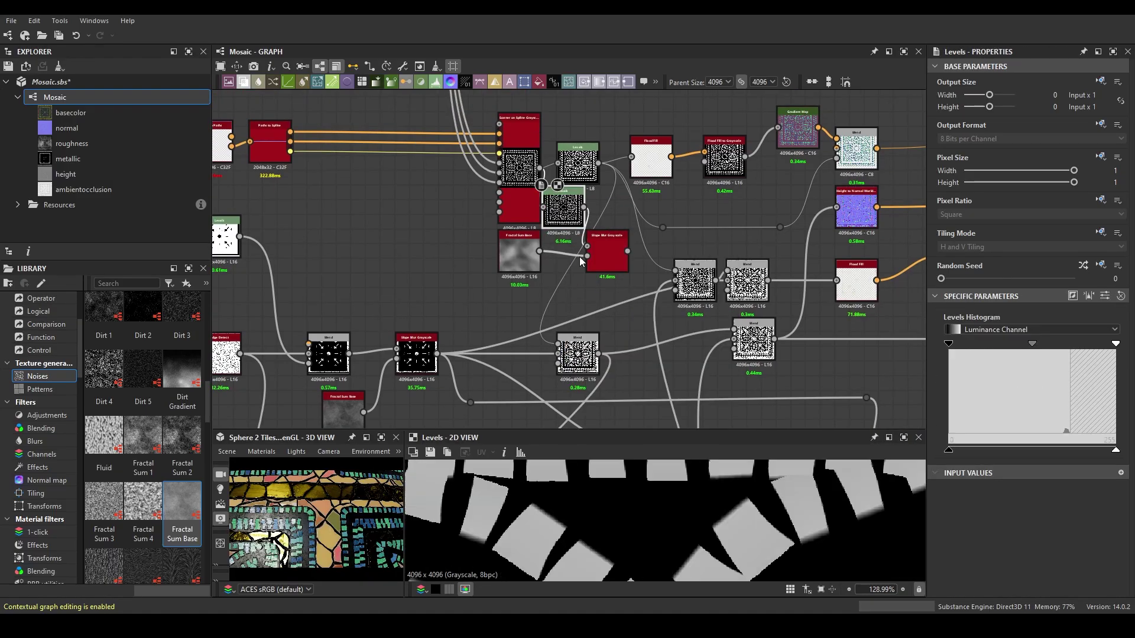
{"action": "left_click", "coordinate": [604, 254]}
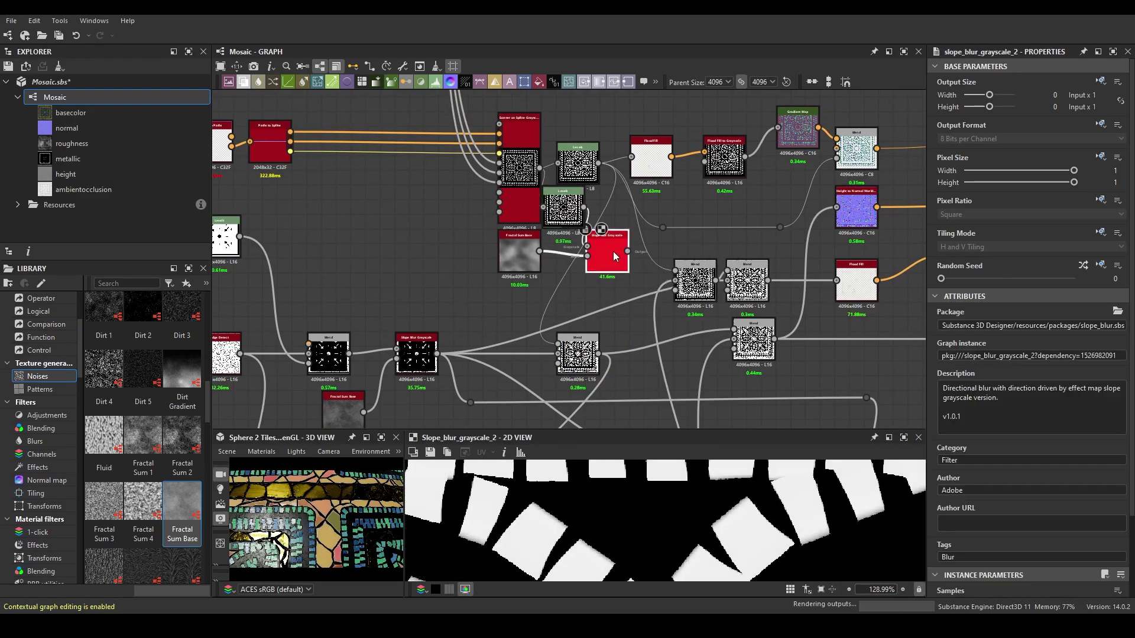
Lower the Fractal Sum Base roughness to 0.55 and view the Slope Blur Grayscale output
{"action": "left_click", "coordinate": [515, 268]}
{"action": "scroll", "coordinate": [1033, 538], "scroll_direction": "down", "scroll_amount": 3}
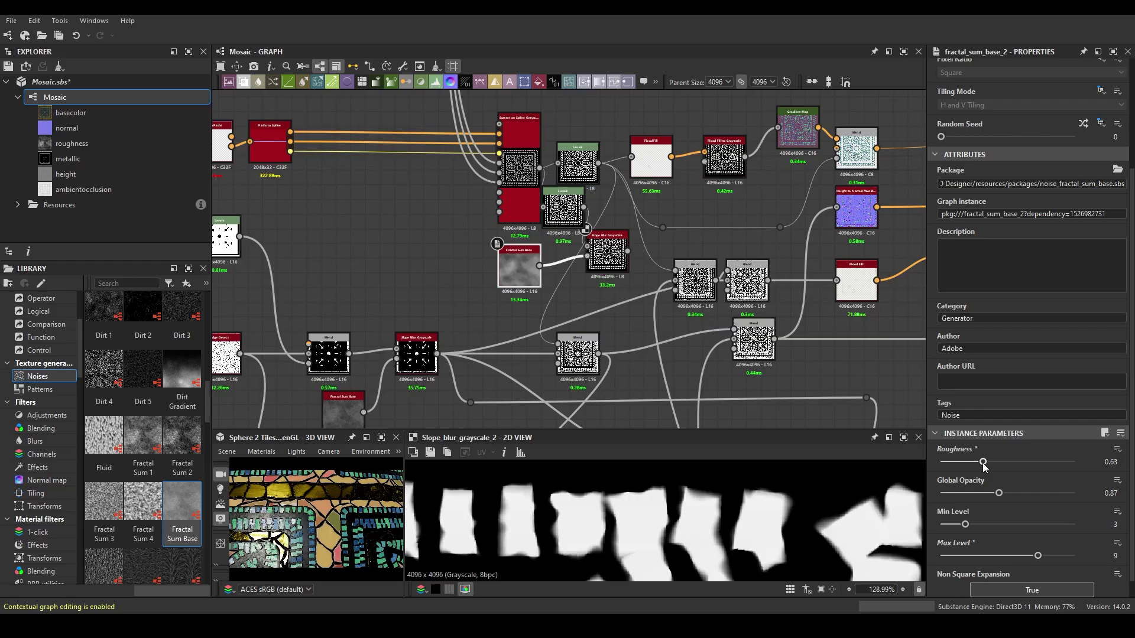
{"action": "left_click_drag", "start_coordinate": [978, 467], "coordinate": [1004, 467]}
{"action": "middle_click_drag", "start_coordinate": [611, 282], "coordinate": [631, 290]}
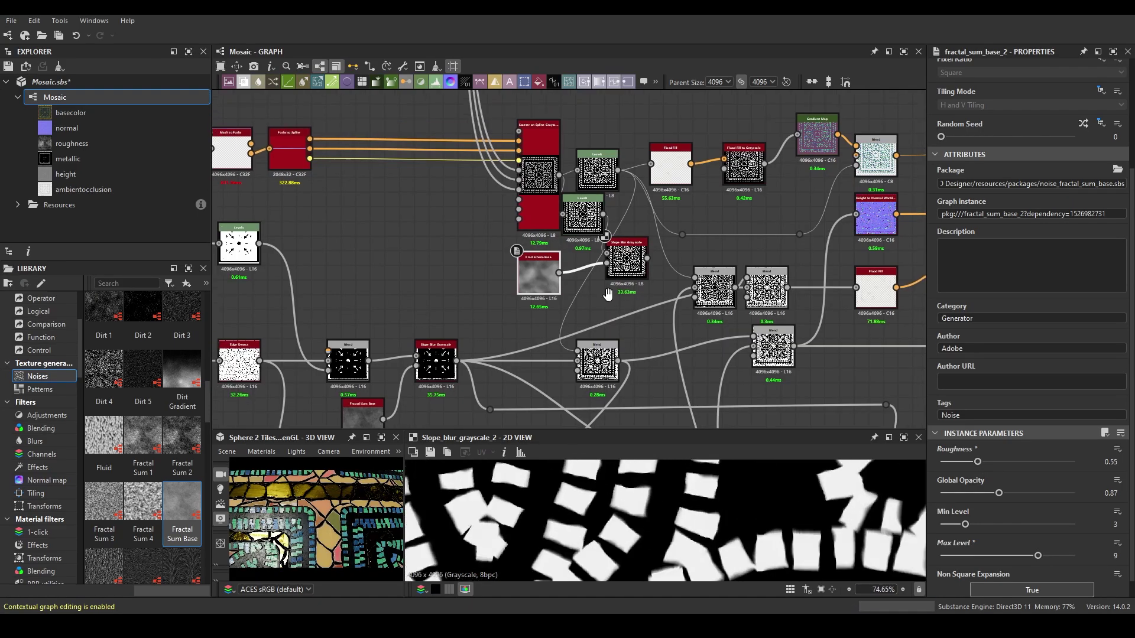
{"action": "left_click", "coordinate": [630, 290]}
{"action": "key", "text": "ctrl+z"}
Tighten the Scatter on Spline Shape Spacing to 0.019, checking the enlarged 3D preview
{"action": "left_click", "coordinate": [381, 438]}
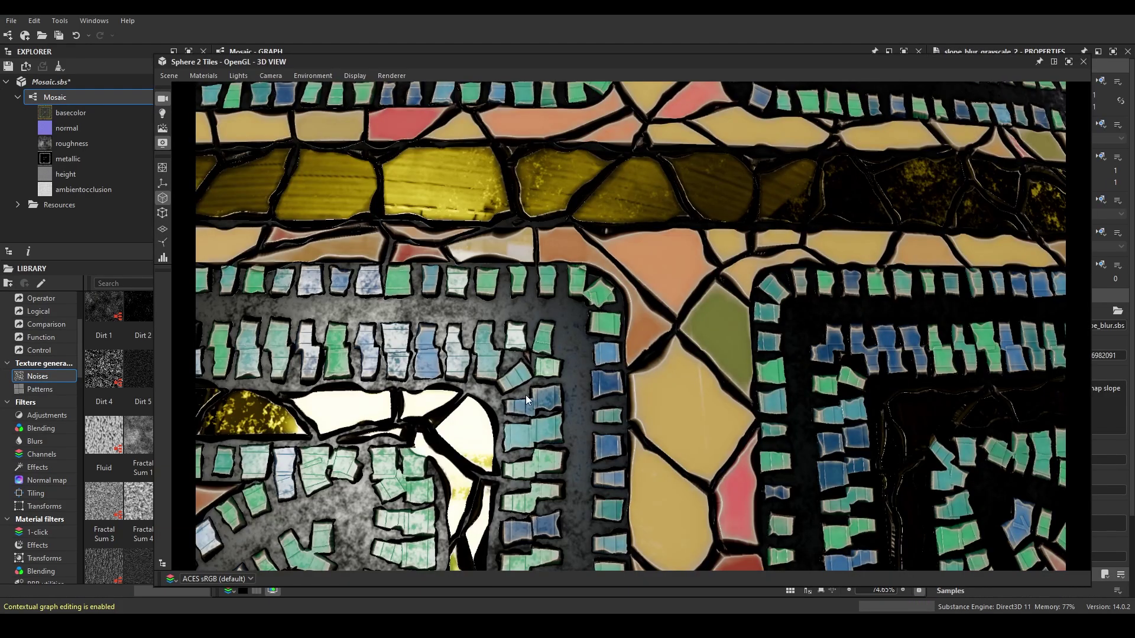
{"action": "scroll", "coordinate": [764, 296], "scroll_direction": "up", "scroll_amount": 5}
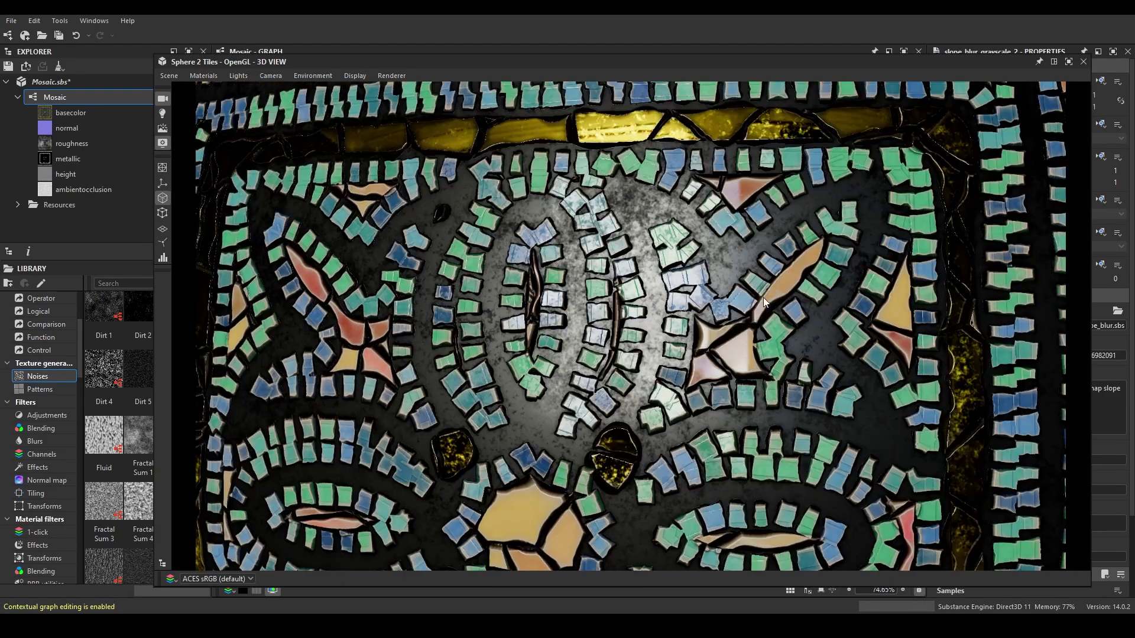
{"action": "left_click", "coordinate": [1054, 62]}
{"action": "left_click_drag", "start_coordinate": [968, 495], "coordinate": [967, 495]}
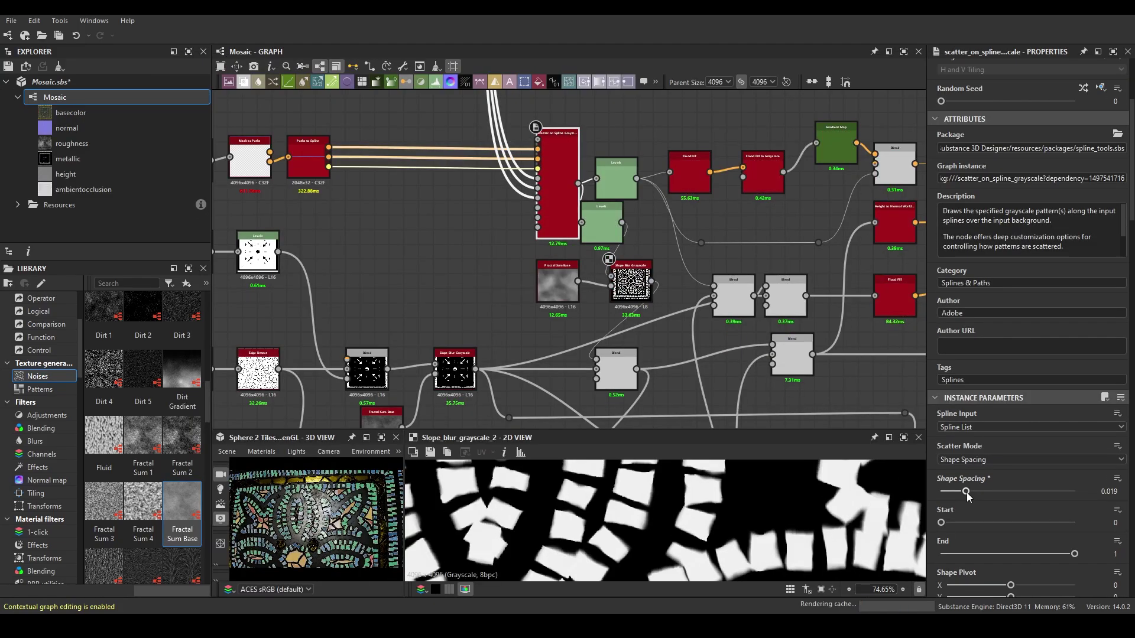
{"action": "left_click", "coordinate": [370, 442]}
{"action": "scroll", "coordinate": [651, 336], "scroll_direction": "down", "scroll_amount": 5}
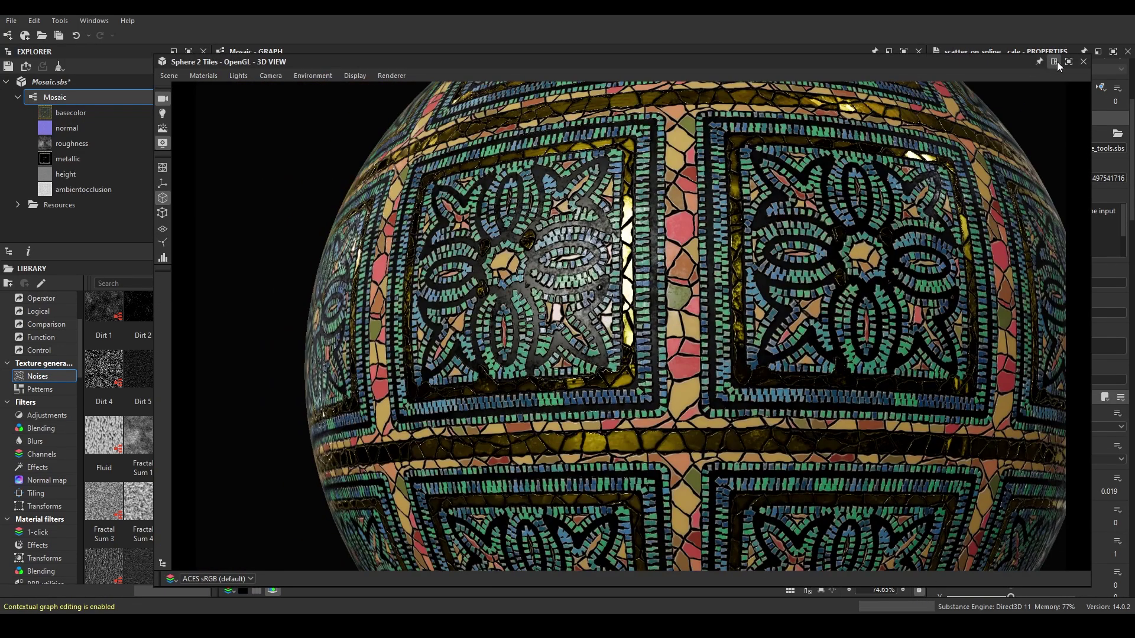
{"action": "left_click", "coordinate": [1055, 62]}
Inspect the denser mosaic on the enlarged 3D sphere, rotating it to check the tiles
{"action": "left_click", "coordinate": [367, 438]}
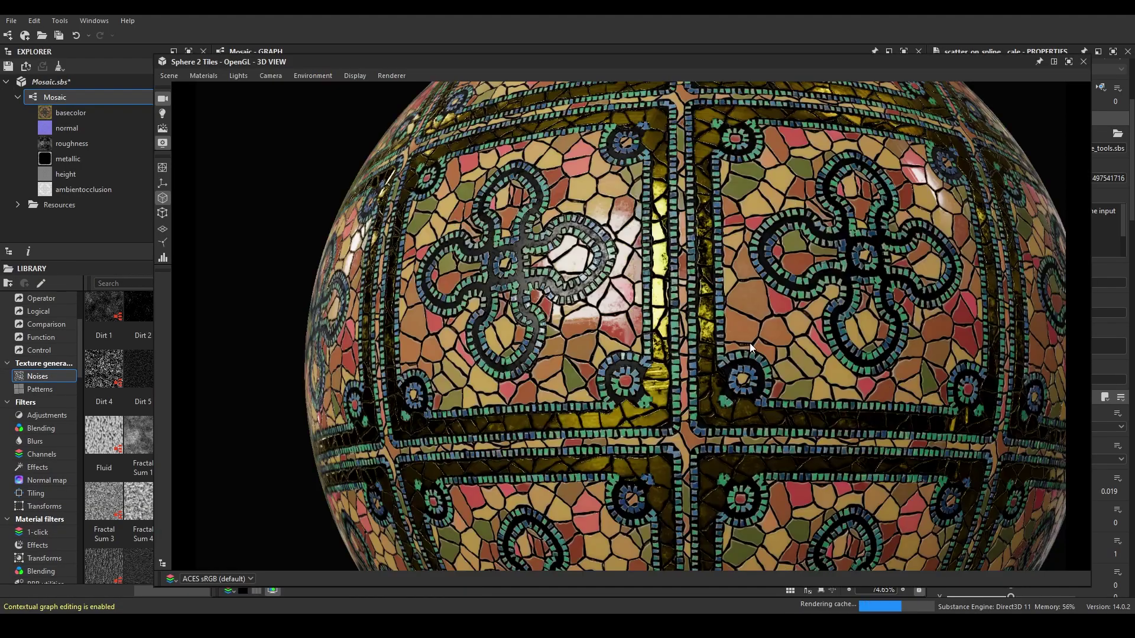
{"action": "scroll", "coordinate": [677, 327], "scroll_direction": "up", "scroll_amount": 5}
{"action": "scroll", "coordinate": [677, 327], "scroll_direction": "up", "scroll_amount": 2}
{"action": "scroll", "coordinate": [686, 343], "scroll_direction": "down", "scroll_amount": 1}
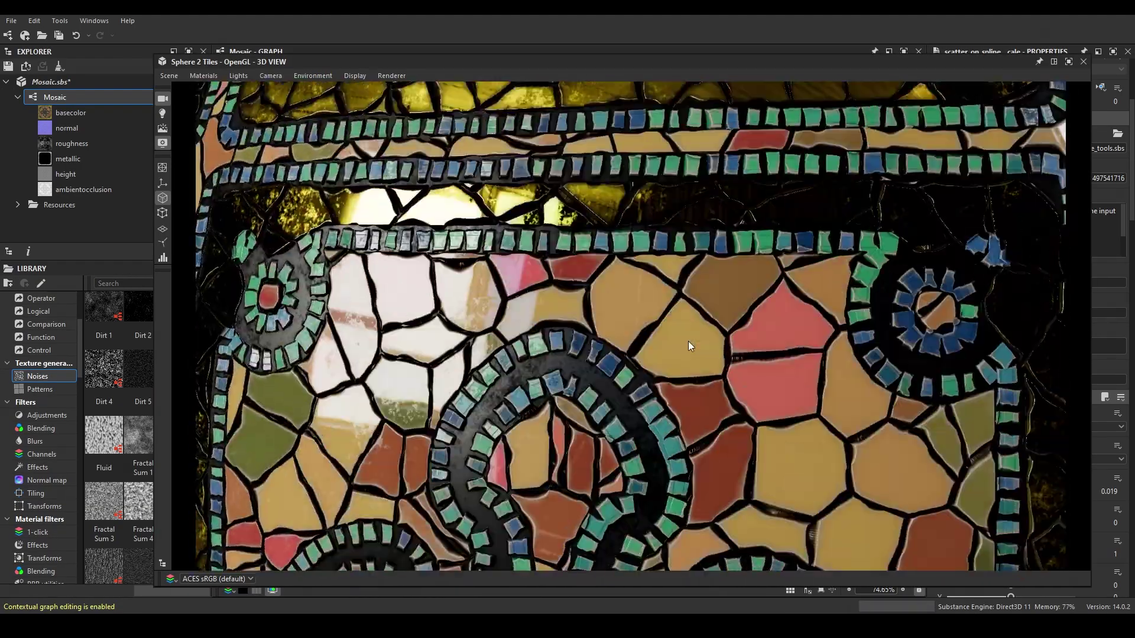
{"action": "scroll", "coordinate": [680, 355], "scroll_direction": "down", "scroll_amount": 4}
{"action": "scroll", "coordinate": [662, 365], "scroll_direction": "down", "scroll_amount": 1}
{"action": "scroll", "coordinate": [662, 364], "scroll_direction": "down", "scroll_amount": 1}
{"action": "left_click", "coordinate": [1054, 62]}
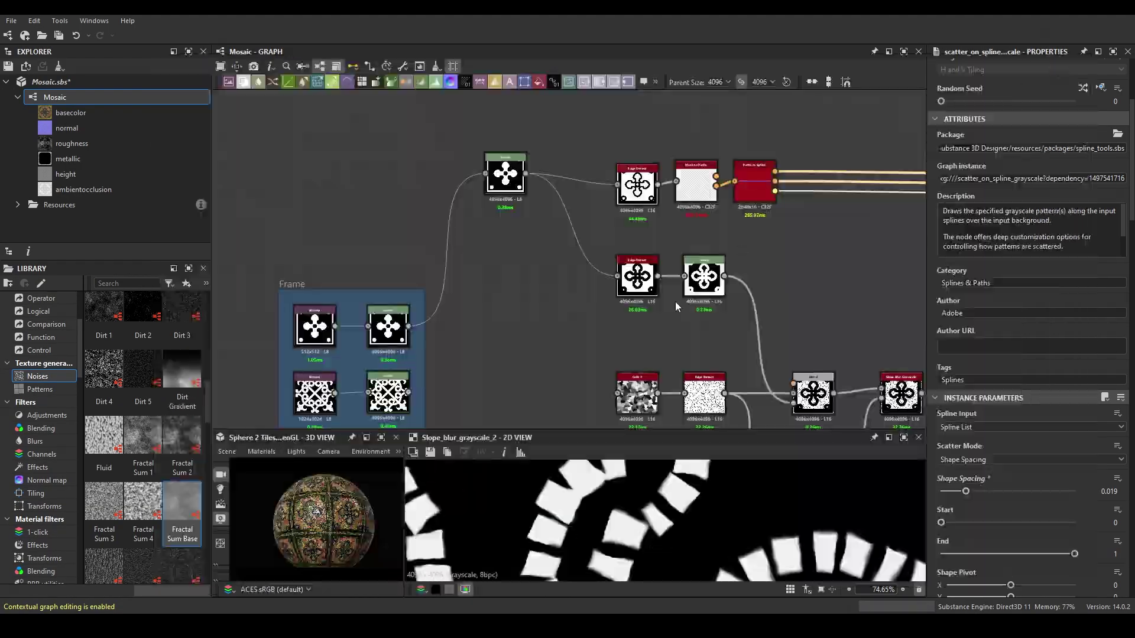
{"action": "mouse_move", "coordinate": [408, 361]}
{"action": "middle_mouse_down"}
{"action": "mouse_move", "coordinate": [588, 337]}
{"action": "mouse_move", "coordinate": [473, 355]}
{"action": "middle_mouse_up"}
{"action": "scroll", "coordinate": [473, 355], "scroll_direction": "down", "scroll_amount": 3}
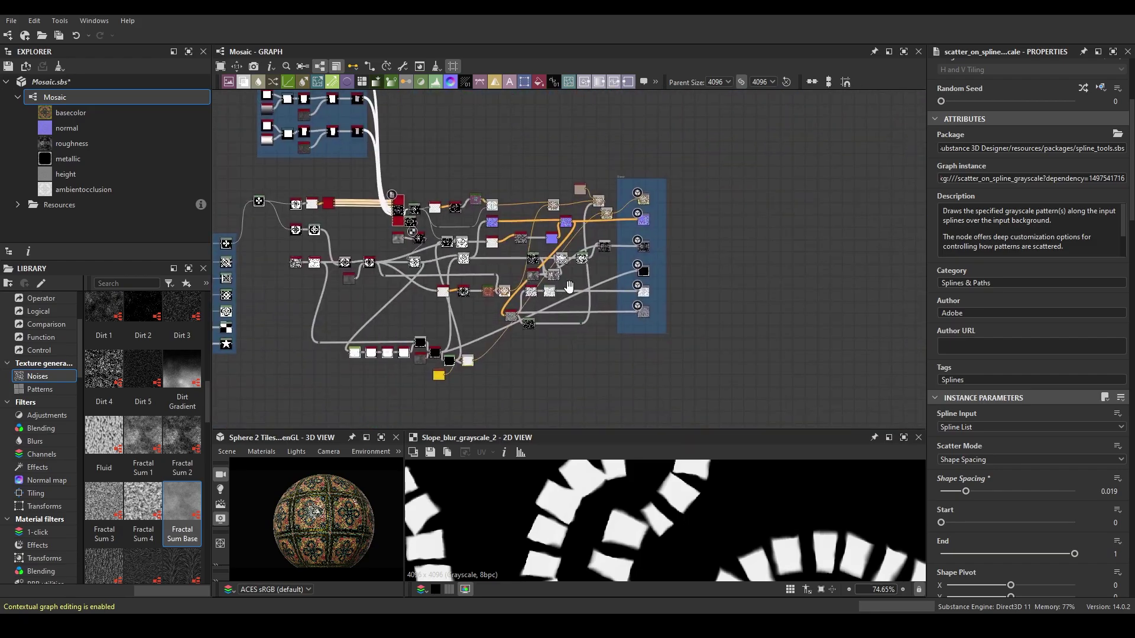
{"action": "left_click", "coordinate": [367, 438]}
{"action": "mouse_move", "coordinate": [707, 327]}
{"action": "left_mouse_down"}
{"action": "mouse_move", "coordinate": [774, 339]}
{"action": "mouse_move", "coordinate": [601, 351]}
{"action": "left_mouse_up"}
{"action": "left_click", "coordinate": [1054, 61]}
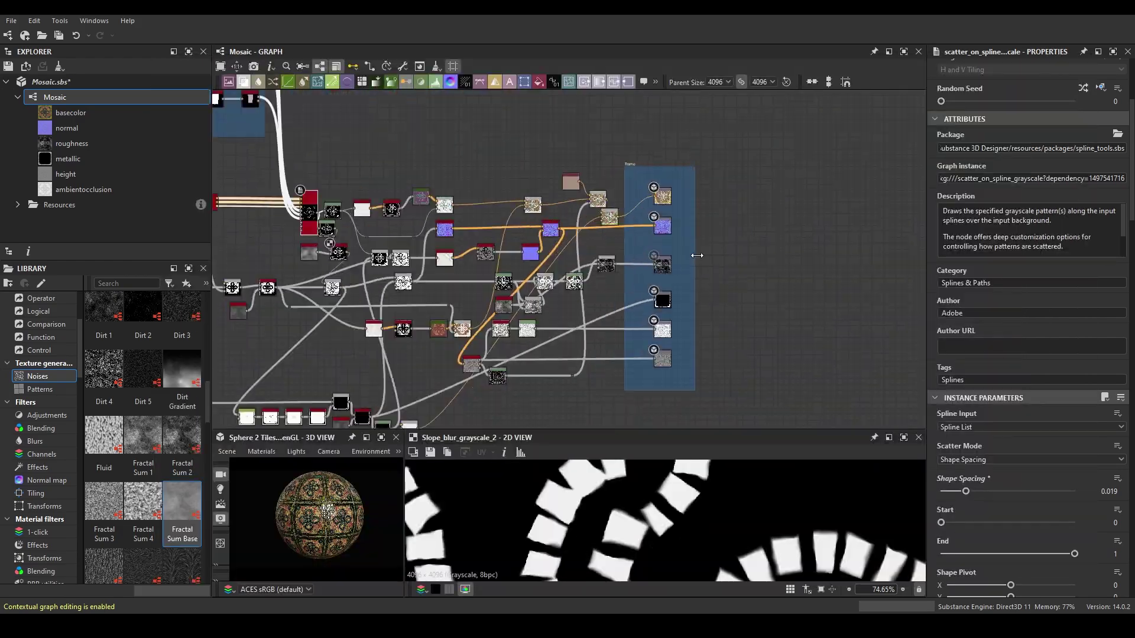
Preview the basecolor, roughness, metallic, ambient occlusion and height outputs in the 2D view
{"action": "left_click", "coordinate": [647, 171]}
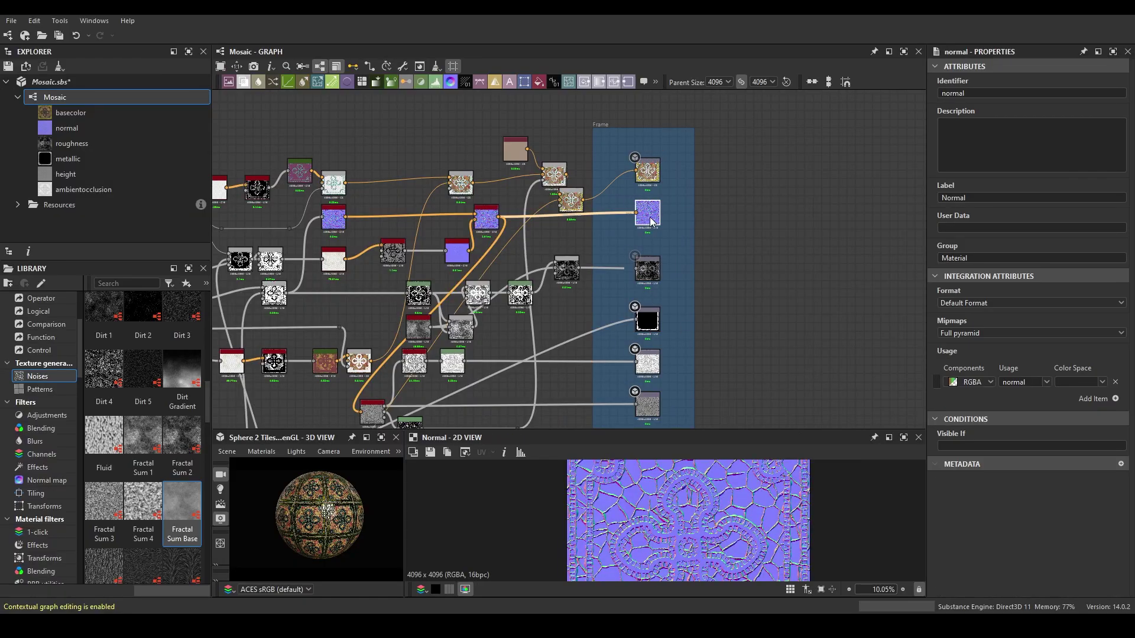
{"action": "left_click", "coordinate": [647, 269]}
{"action": "left_click", "coordinate": [647, 320]}
{"action": "left_click", "coordinate": [647, 363]}
{"action": "scroll", "coordinate": [741, 531], "scroll_direction": "up", "scroll_amount": 5}
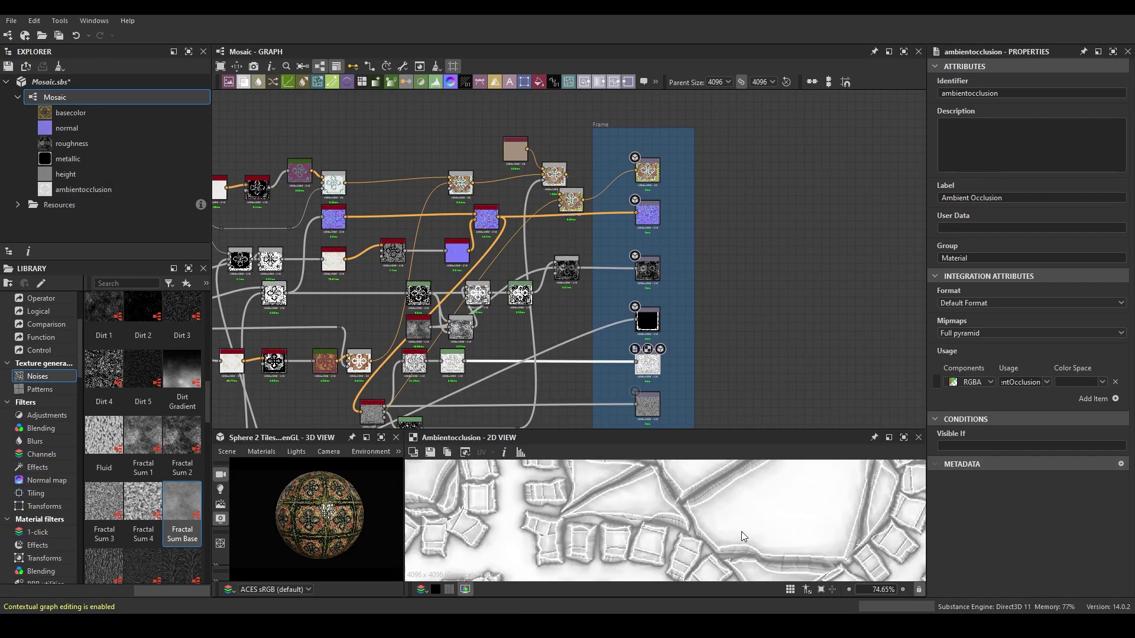
{"action": "scroll", "coordinate": [742, 531], "scroll_direction": "down", "scroll_amount": 4}
{"action": "left_click", "coordinate": [647, 405]}
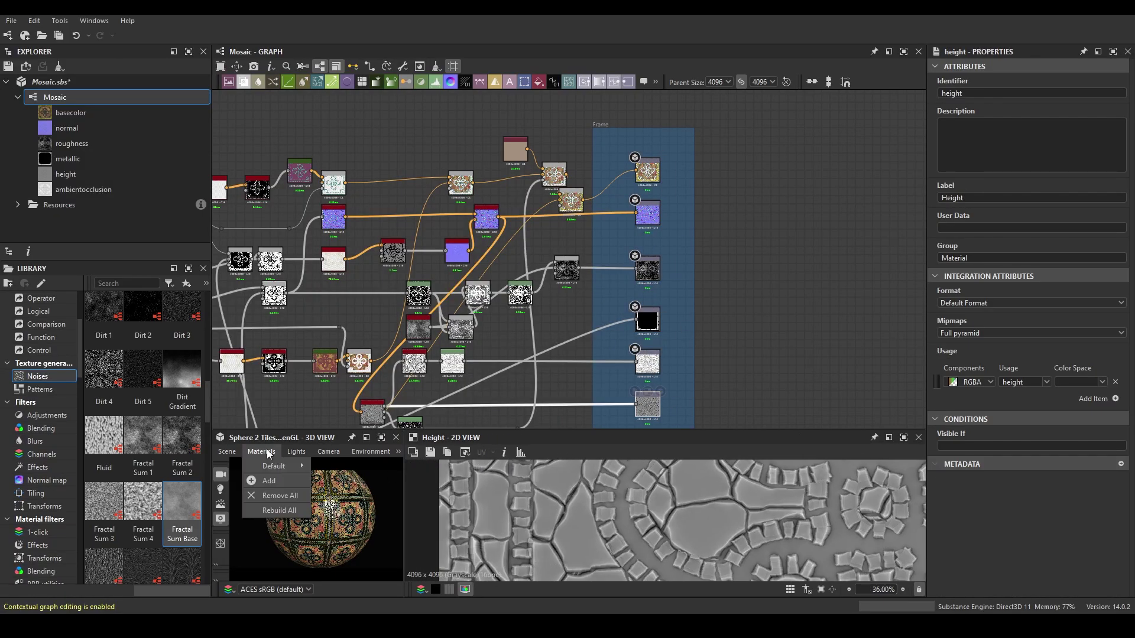
Apply the Parallax Occlusion preview material to the 3D sphere
{"action": "left_click", "coordinate": [384, 460]}
{"action": "double_click", "coordinate": [283, 438]}
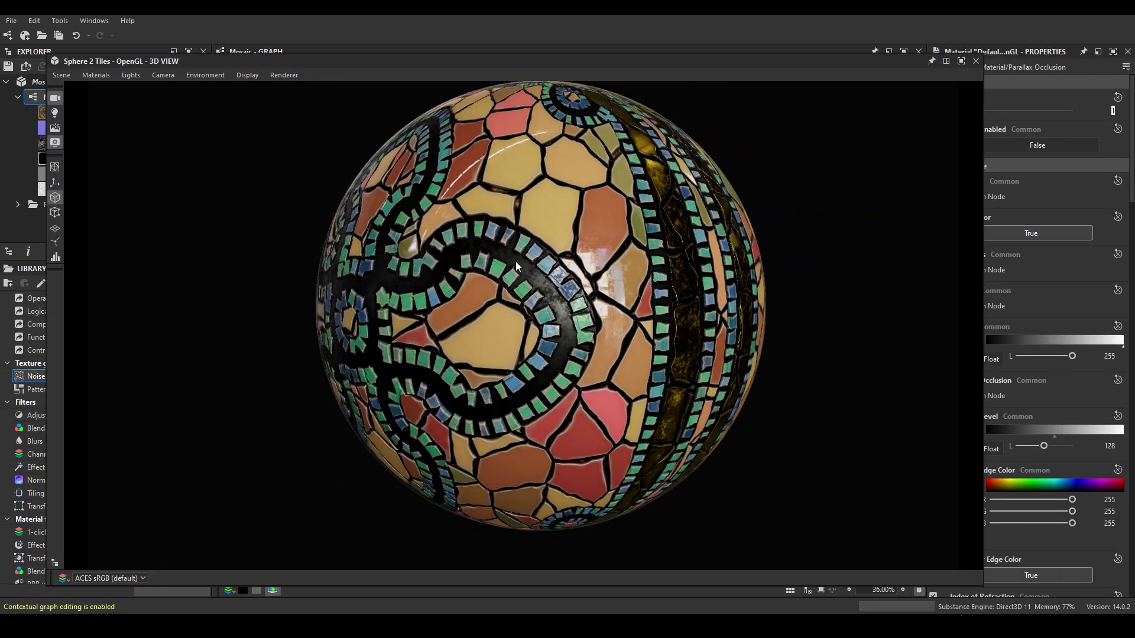
{"action": "left_click_drag", "start_coordinate": [515, 266], "coordinate": [468, 266]}
Set the preview material Tiling to 4, then increase it further so more tiles repeat
{"action": "type", "text": "4"}
{"action": "key", "text": "Return"}
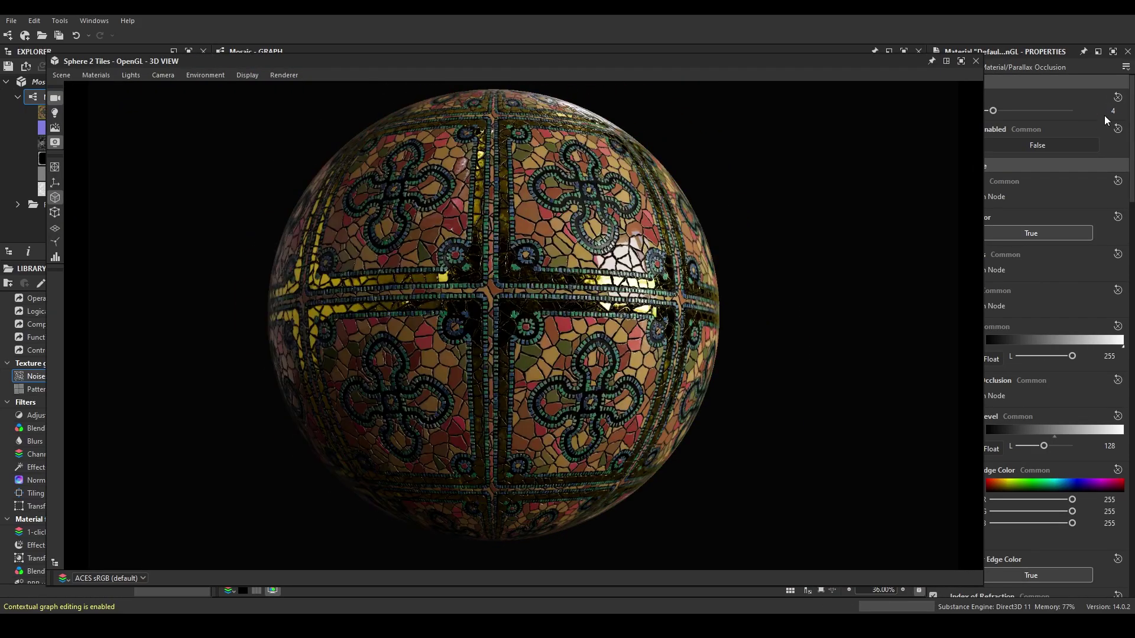
{"action": "left_click", "coordinate": [95, 75]}
{"action": "left_click", "coordinate": [87, 202]}
{"action": "left_click_drag", "start_coordinate": [993, 111], "coordinate": [1019, 111]}
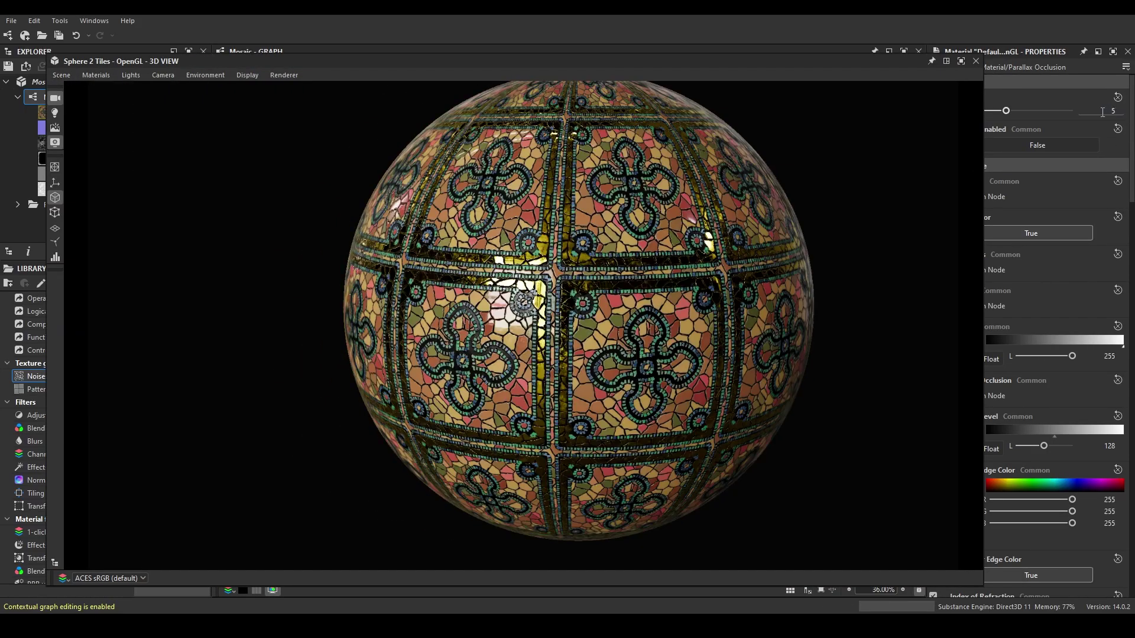
{"action": "left_click_drag", "start_coordinate": [177, 61], "coordinate": [109, 59]}
{"action": "scroll", "coordinate": [963, 428], "scroll_direction": "down", "scroll_amount": 5}
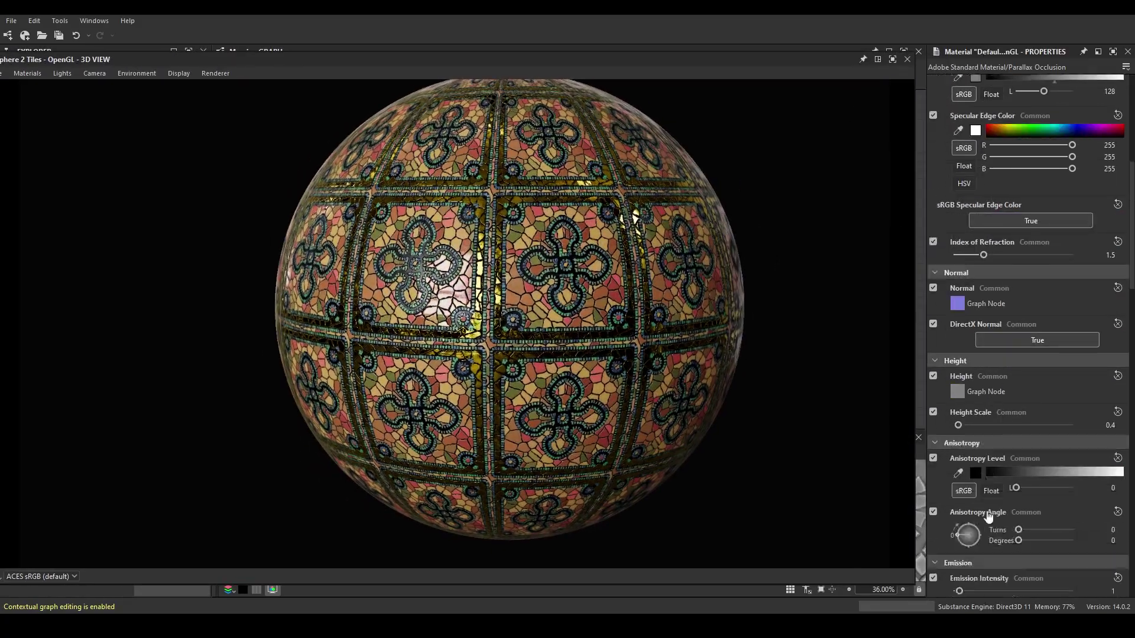
{"action": "scroll", "coordinate": [492, 280], "scroll_direction": "up", "scroll_amount": 10}
{"action": "scroll", "coordinate": [492, 280], "scroll_direction": "up", "scroll_amount": 10}
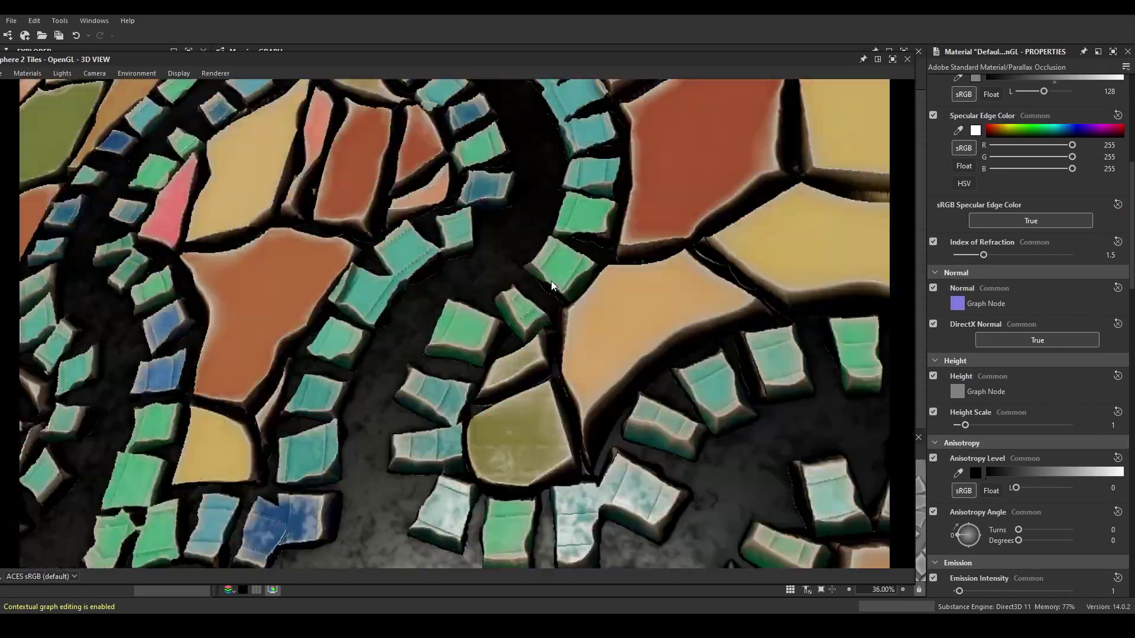
Raise the Height Scale to 1.89 and orbit the sphere to view the stronger relief
{"action": "left_click_drag", "start_coordinate": [965, 425], "coordinate": [978, 434]}
{"action": "scroll", "coordinate": [633, 328], "scroll_direction": "down", "scroll_amount": 5}
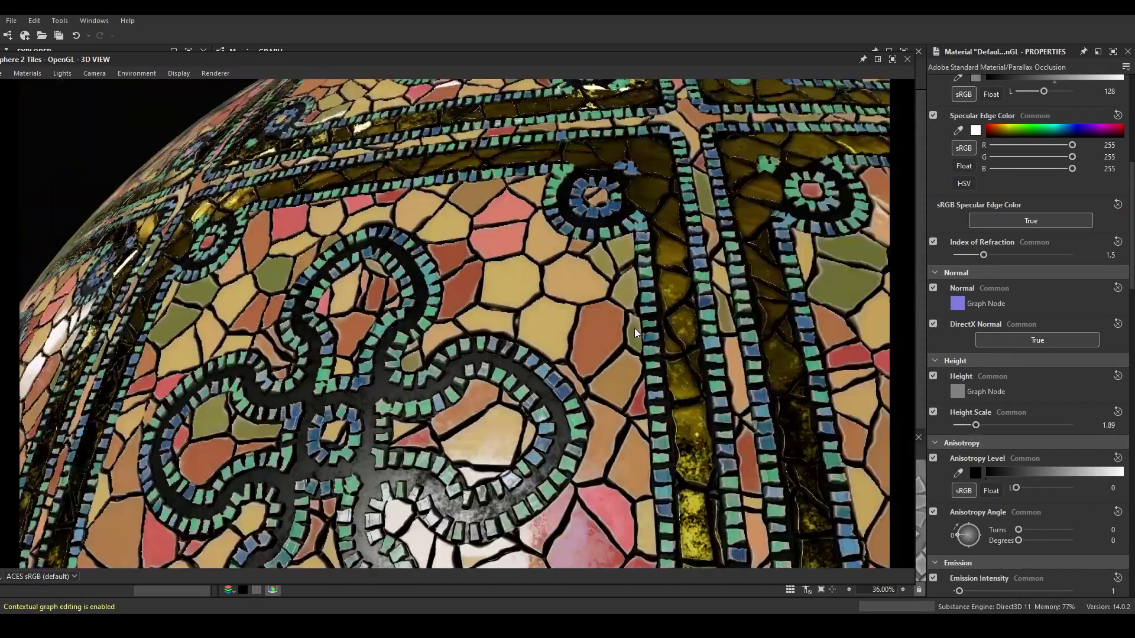
{"action": "scroll", "coordinate": [547, 266], "scroll_direction": "up", "scroll_amount": 2}
{"action": "scroll", "coordinate": [547, 266], "scroll_direction": "up", "scroll_amount": 5}
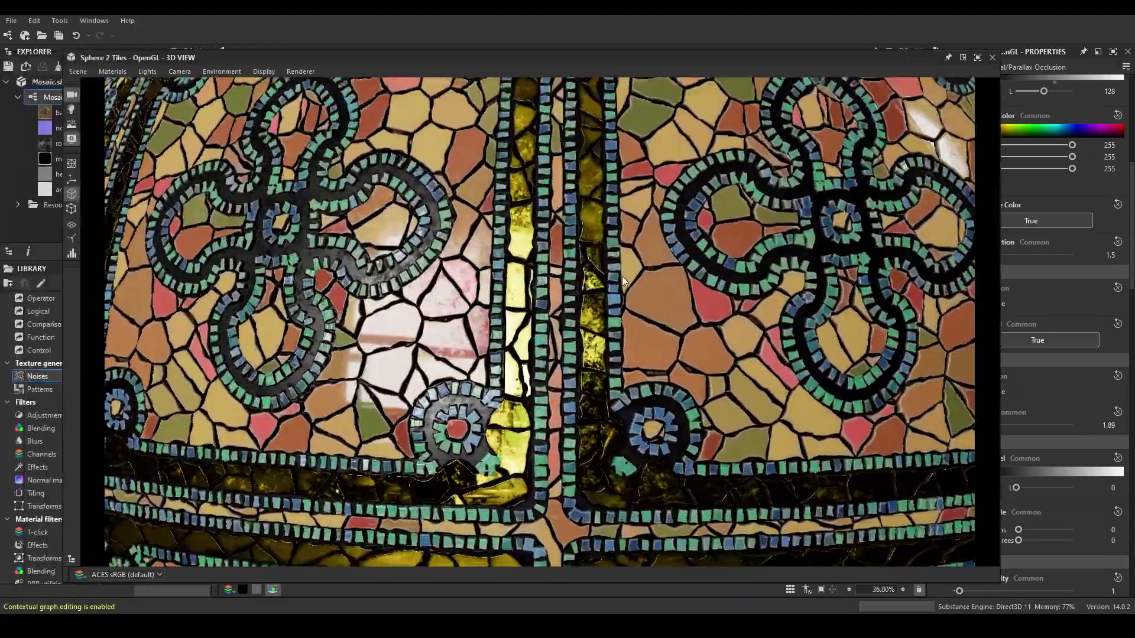
{"action": "scroll", "coordinate": [630, 281], "scroll_direction": "up", "scroll_amount": 3}
{"action": "left_click_drag", "start_coordinate": [626, 384], "coordinate": [604, 325]}
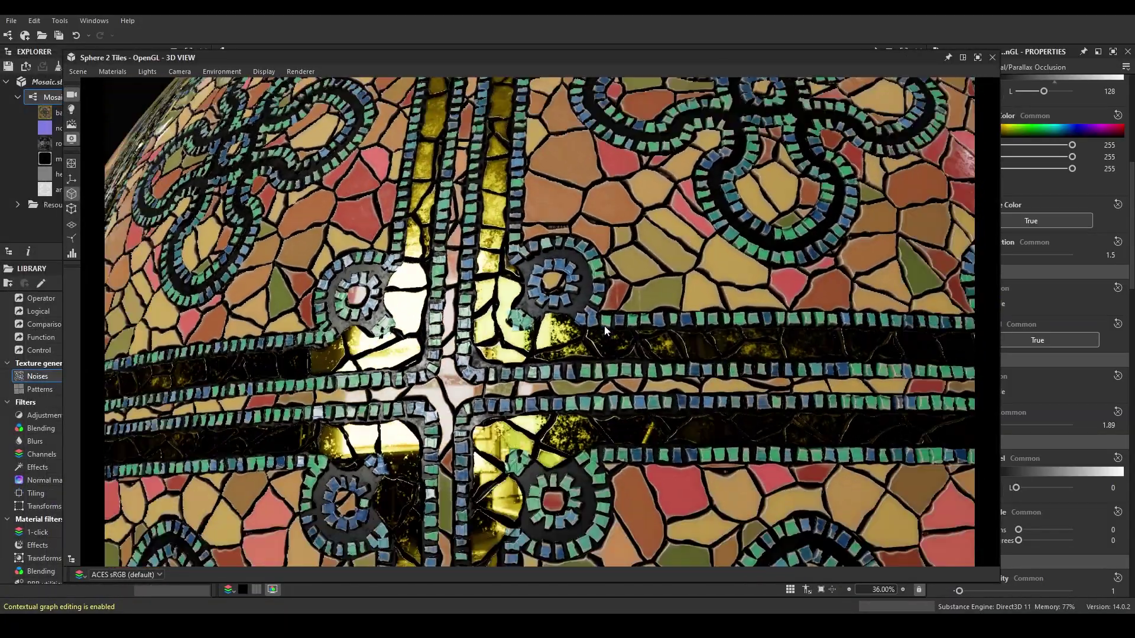
{"action": "scroll", "coordinate": [604, 325], "scroll_direction": "down", "scroll_amount": 3}
{"action": "left_click_drag", "start_coordinate": [550, 356], "coordinate": [591, 391]}
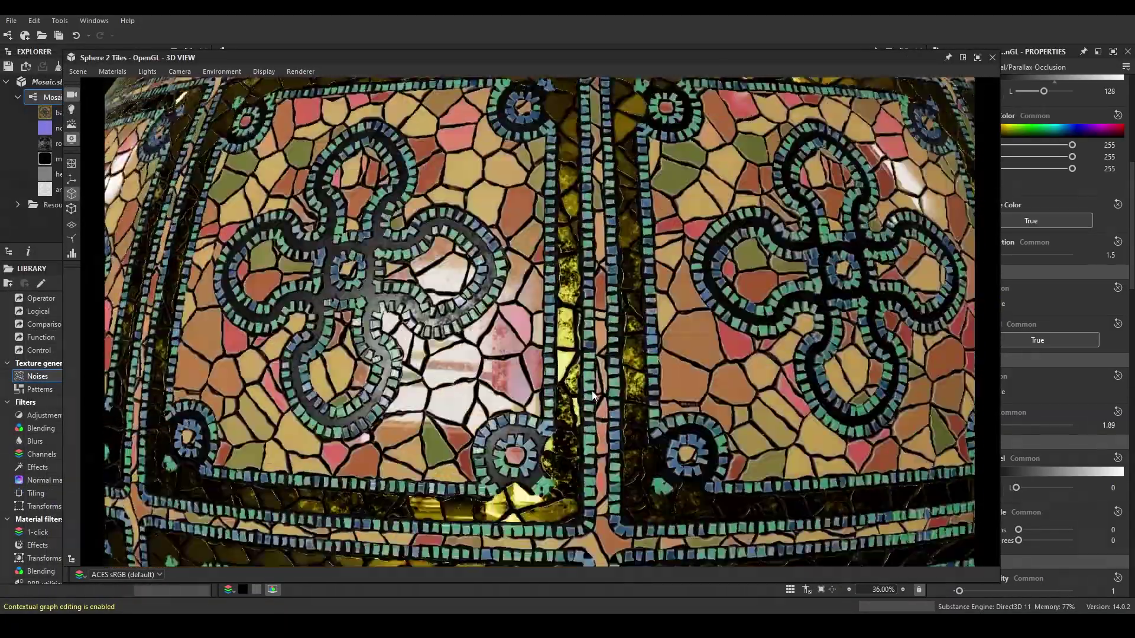
{"action": "scroll", "coordinate": [591, 391], "scroll_direction": "down", "scroll_amount": 3}
{"action": "scroll", "coordinate": [569, 420], "scroll_direction": "up", "scroll_amount": 3}
{"action": "scroll", "coordinate": [486, 399], "scroll_direction": "down", "scroll_amount": 3}
Connect the second pattern node into the tiles and rotate the sphere to view the new layout
{"action": "left_click_drag", "start_coordinate": [463, 57], "coordinate": [749, 43]}
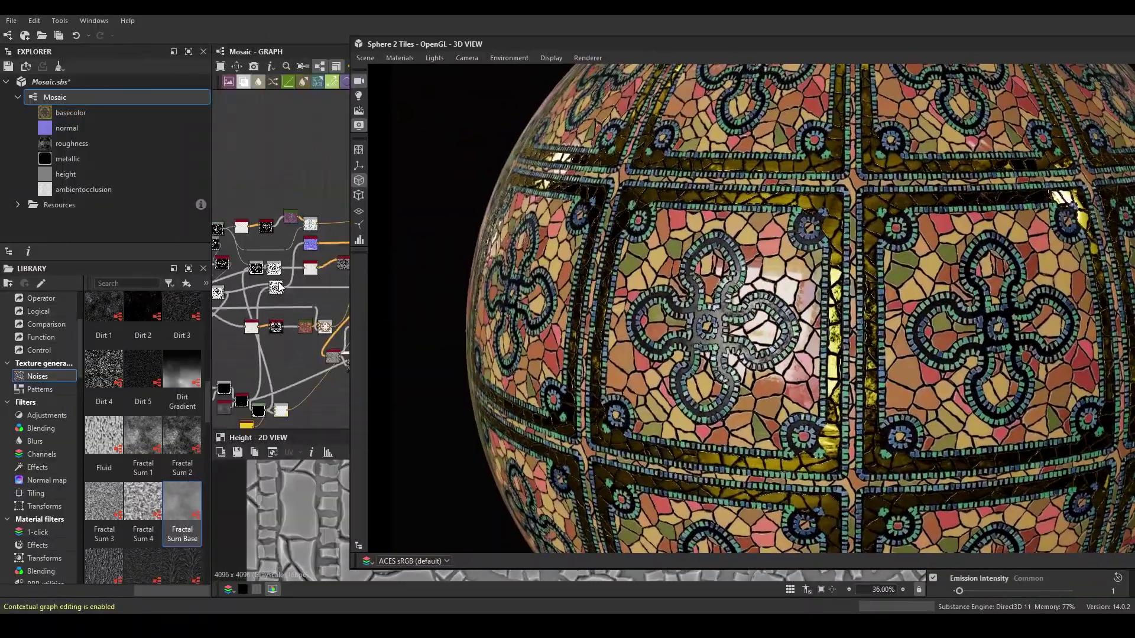
{"action": "scroll", "coordinate": [235, 282], "scroll_direction": "up", "scroll_amount": 2}
{"action": "left_click_drag", "start_coordinate": [305, 225], "coordinate": [305, 225]}
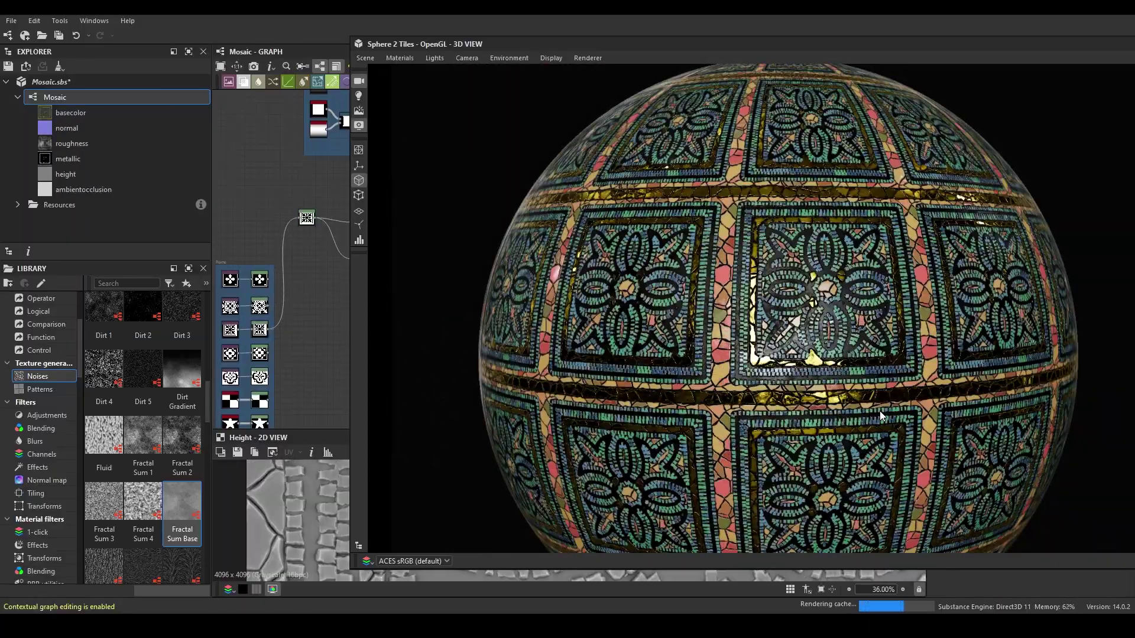
{"action": "left_click_drag", "start_coordinate": [880, 416], "coordinate": [693, 305]}
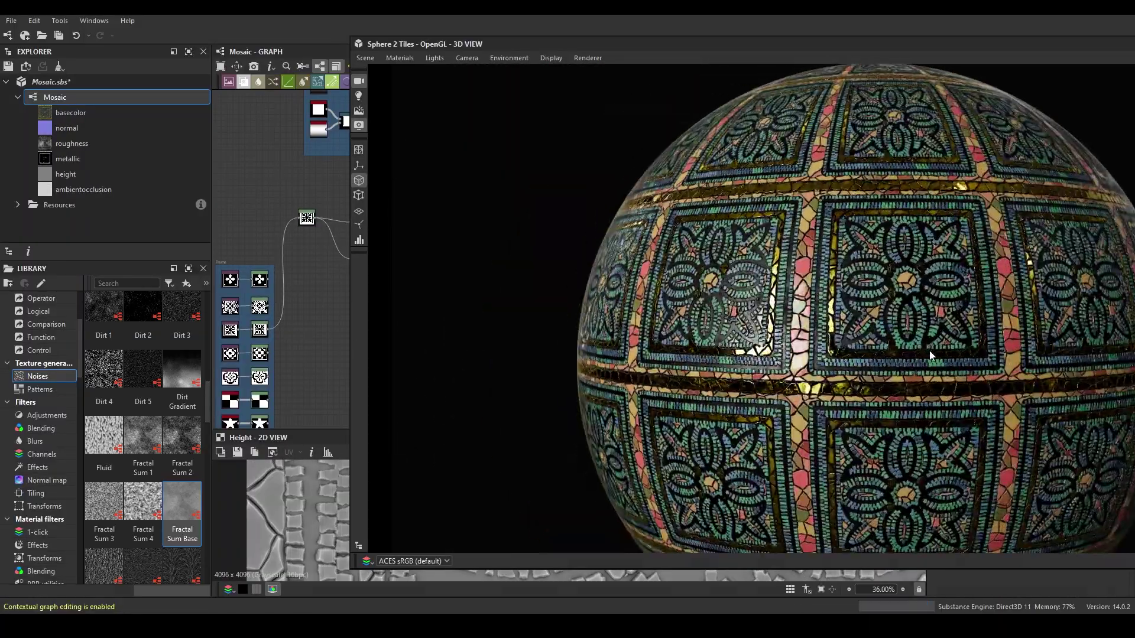
{"action": "scroll", "coordinate": [693, 303], "scroll_direction": "down", "scroll_amount": 5}
{"action": "scroll", "coordinate": [736, 393], "scroll_direction": "down", "scroll_amount": 3}
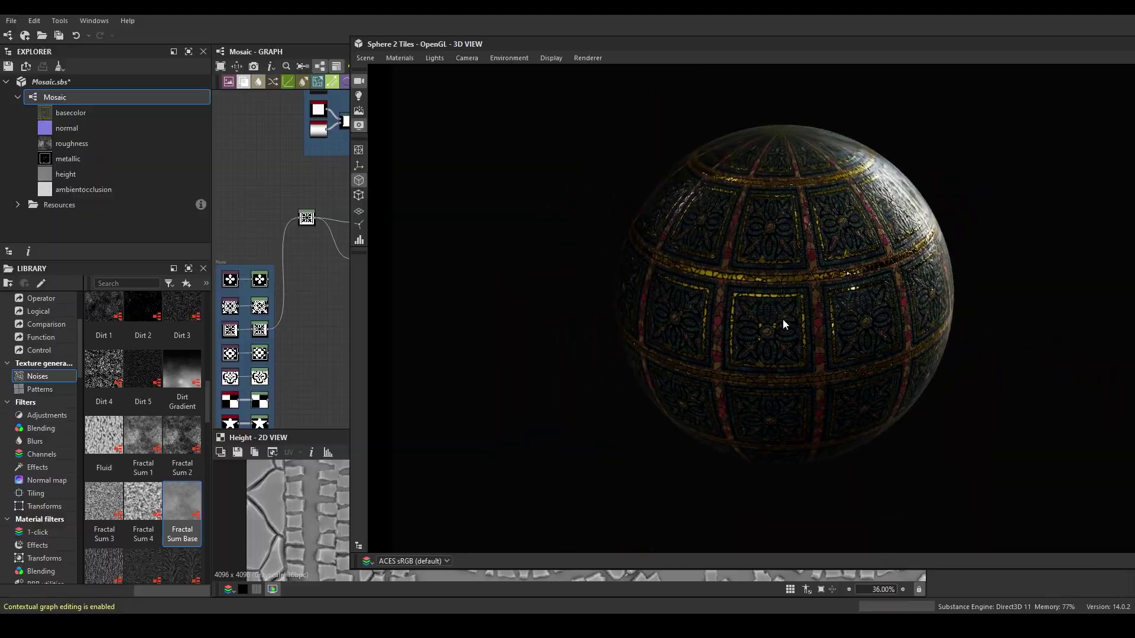